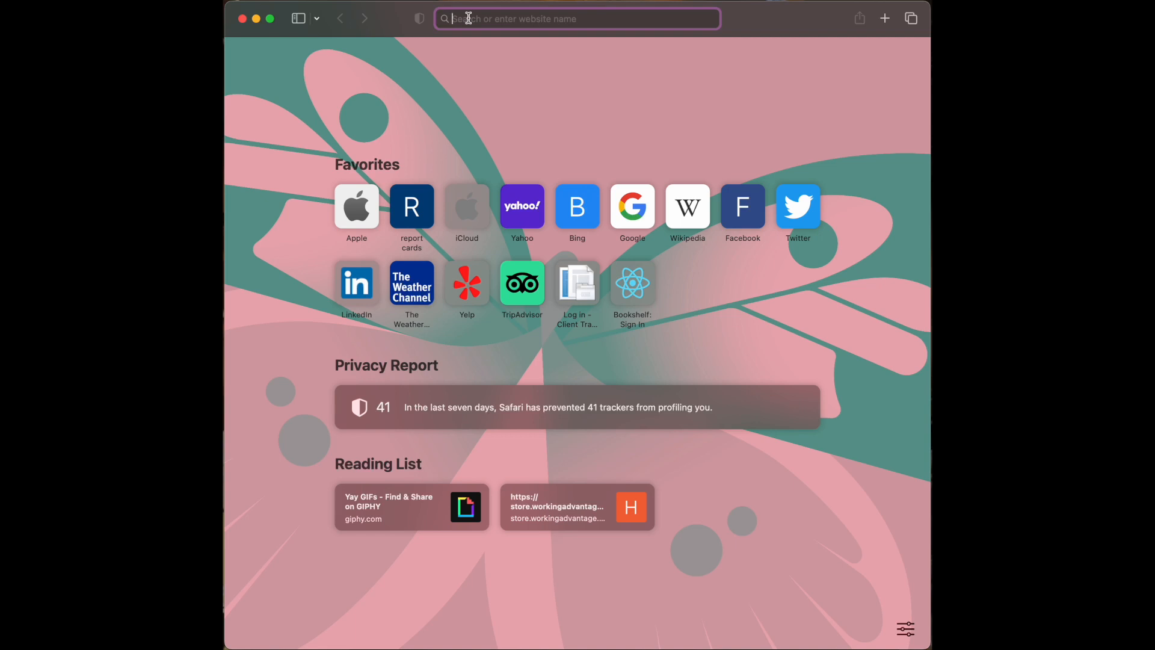
# - Go to uspto.gov through the Top Hit suggestion in Safari's address bar
pyautogui.write('Uspto.gov')
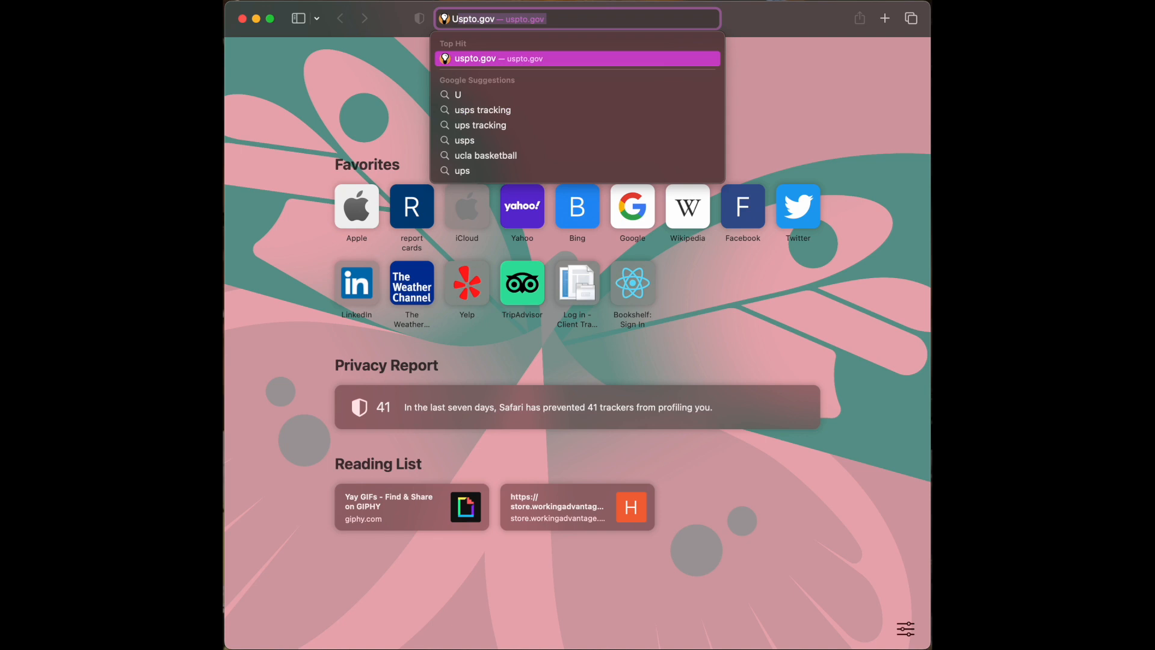
pyautogui.click(572, 60)
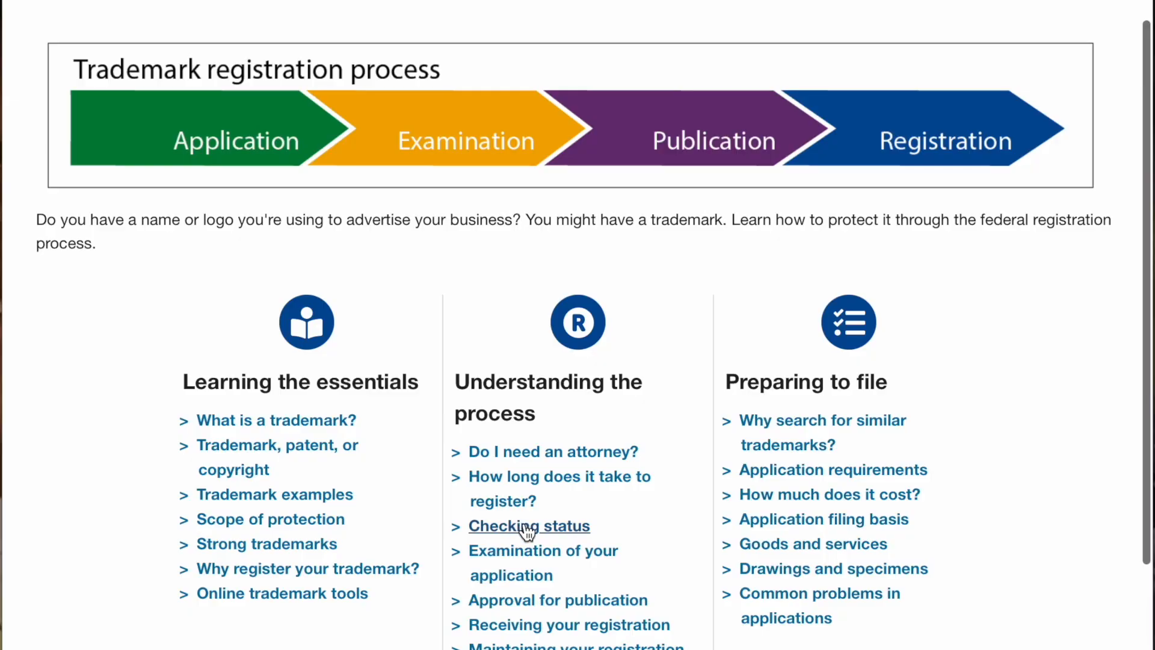
# - Scroll the trademarks page to show the Learning the essentials topic lists
pyautogui.scroll(-1, 528, 571)
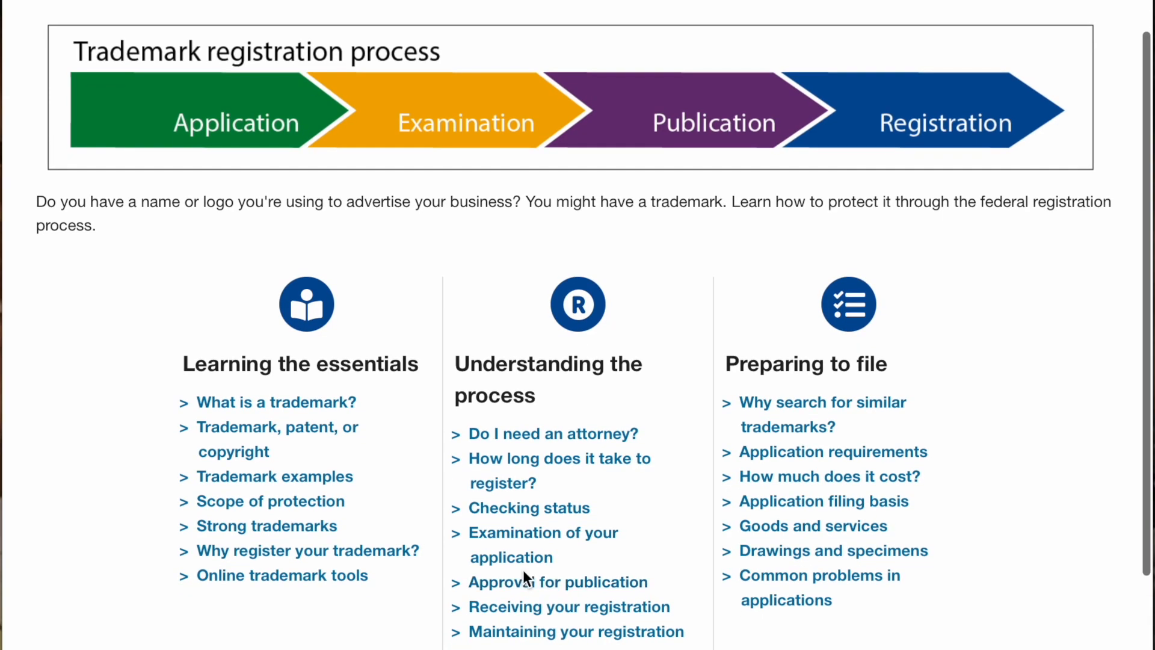
pyautogui.scroll(1, 522, 569)
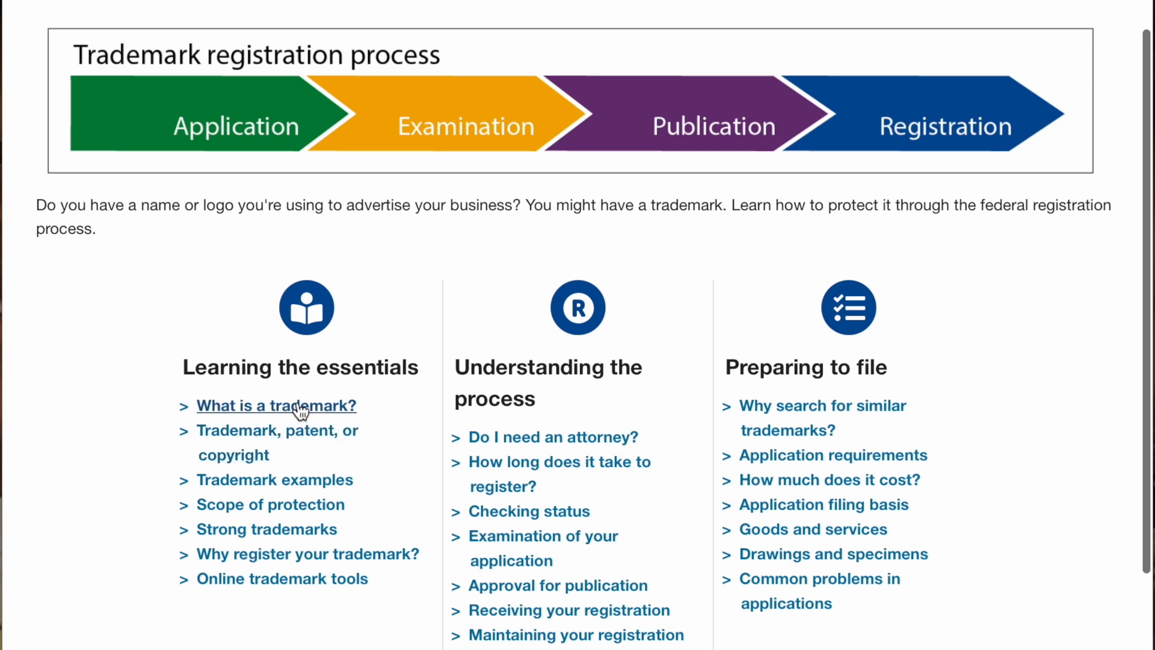
# - Go to the Trademark, patent, or copyright page and scroll to its comparison table
pyautogui.click(269, 430)
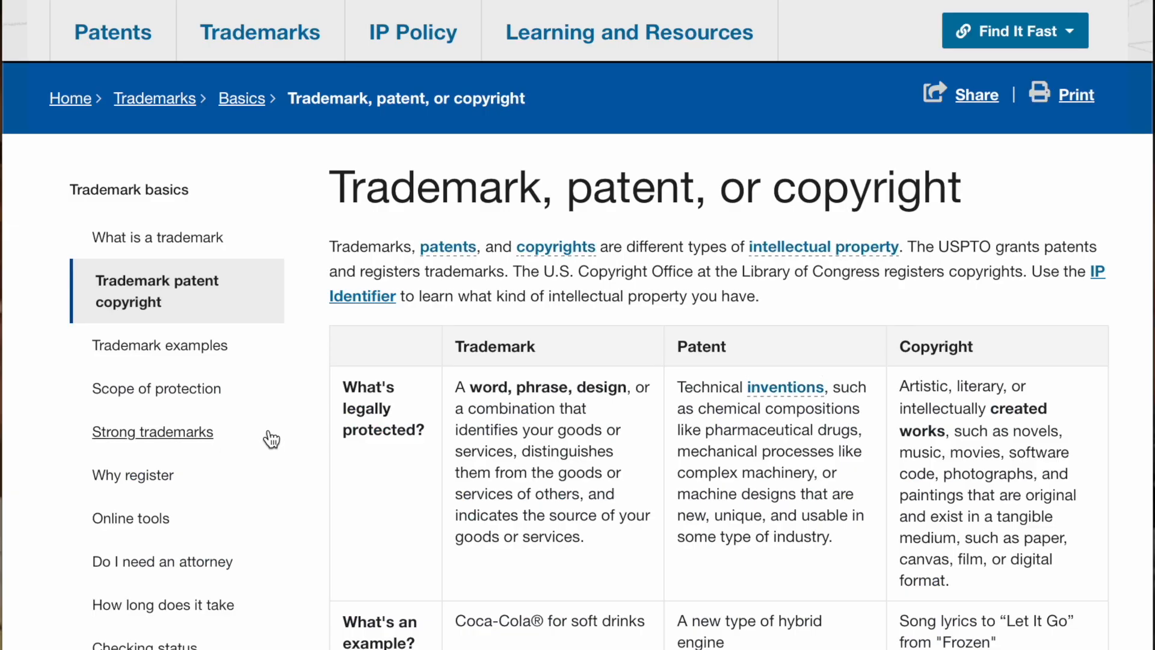
pyautogui.scroll(-1, 439, 406)
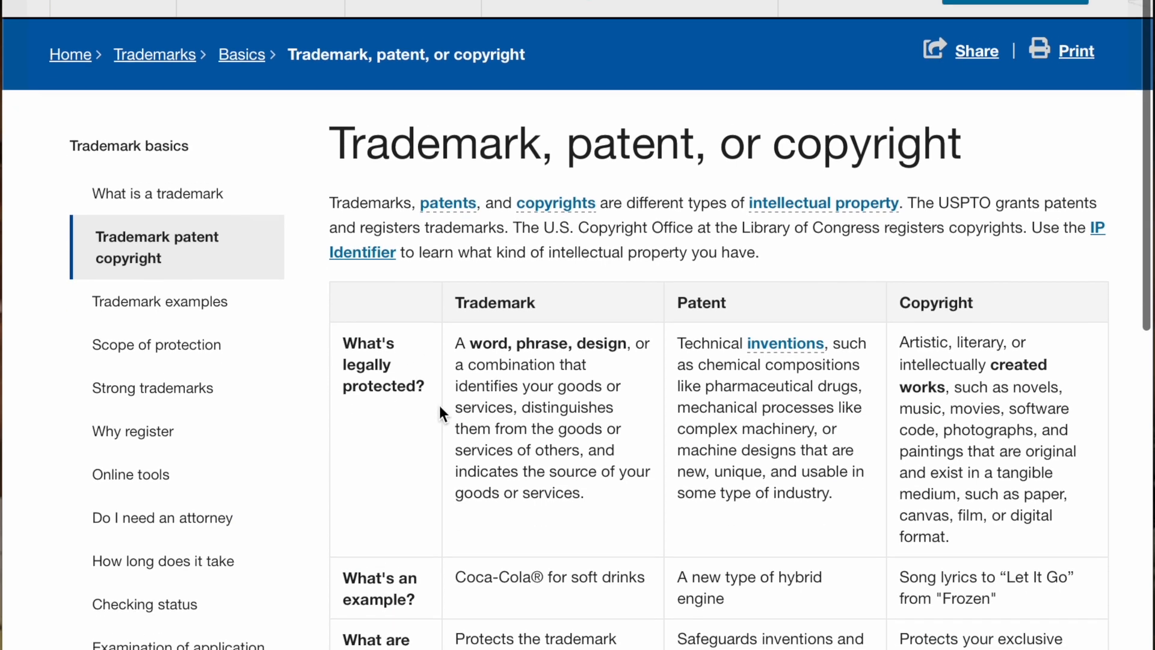
pyautogui.scroll(-2, 439, 407)
pyautogui.scroll(-2, 436, 408)
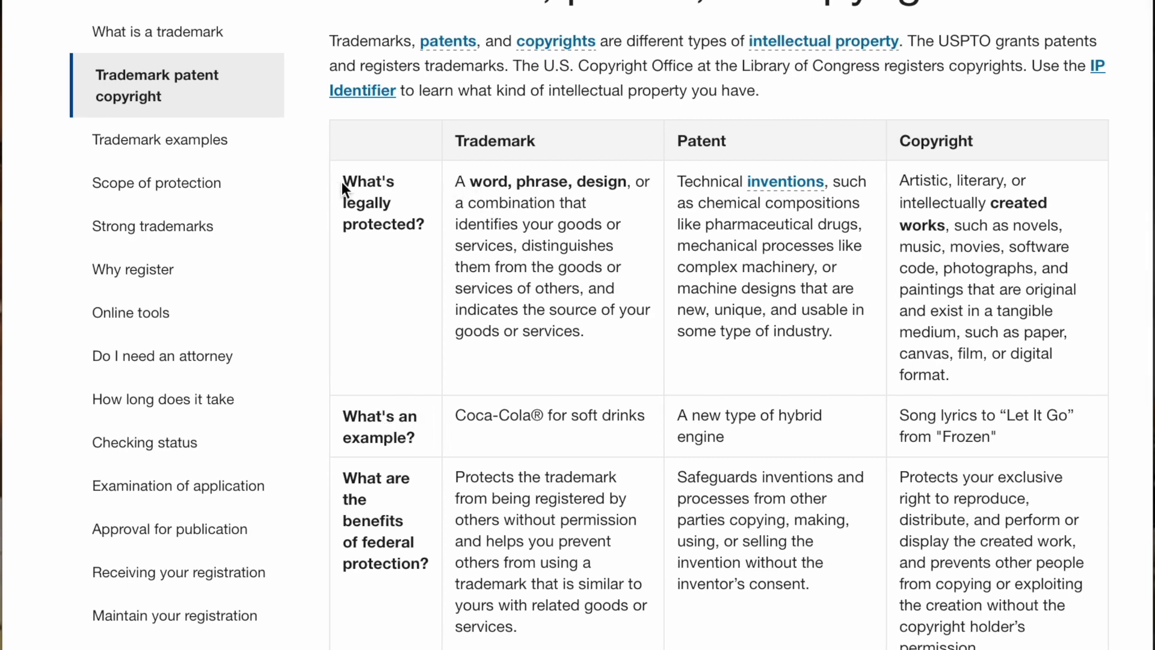
# - Highlight the trademark column: what's protected, the Coca-Cola example, and protection benefits
pyautogui.moveTo(343, 181); pyautogui.dragTo(414, 257)
pyautogui.click(427, 289)
pyautogui.moveTo(457, 182); pyautogui.dragTo(625, 360)
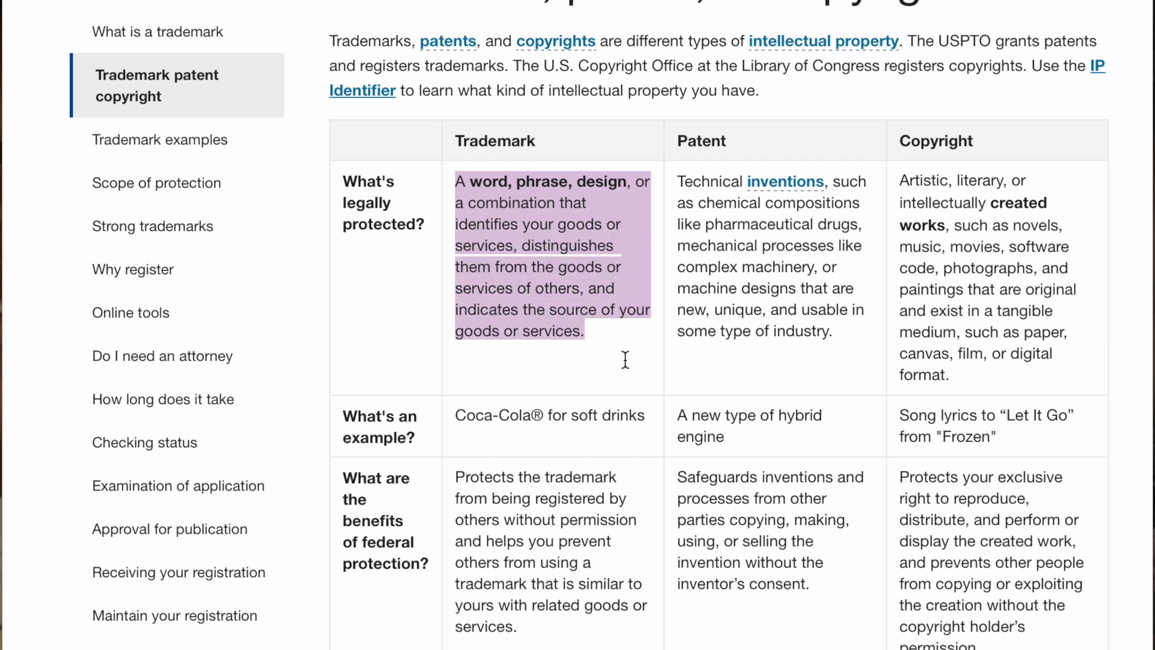
pyautogui.scroll(-1, 626, 364)
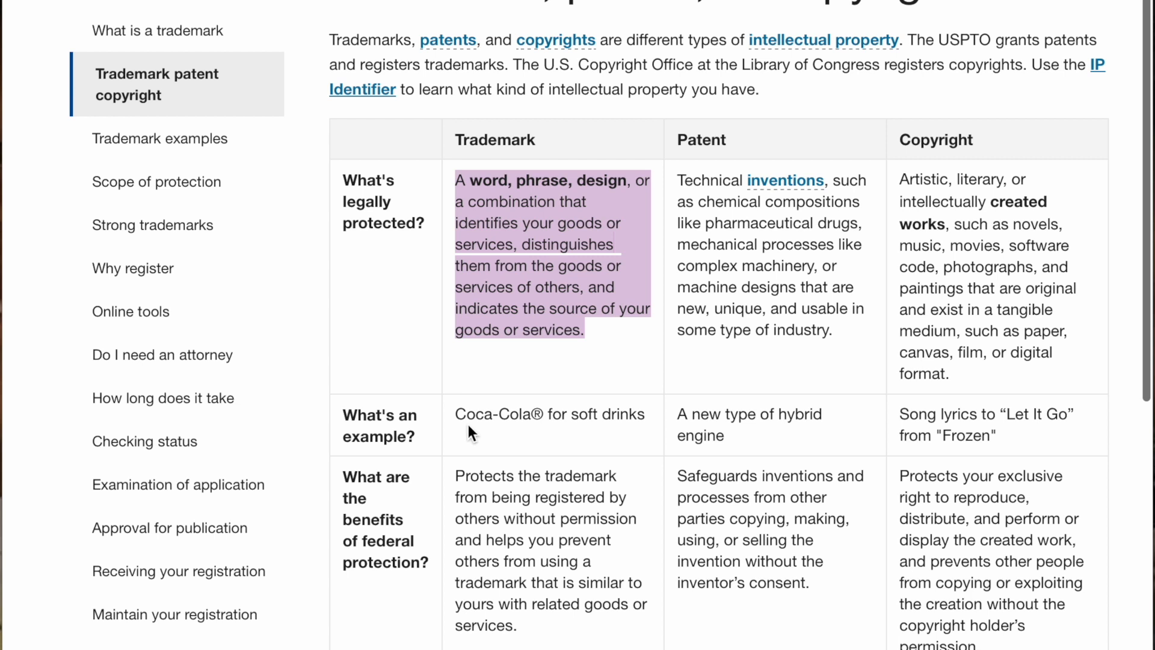
pyautogui.moveTo(458, 417); pyautogui.dragTo(643, 425)
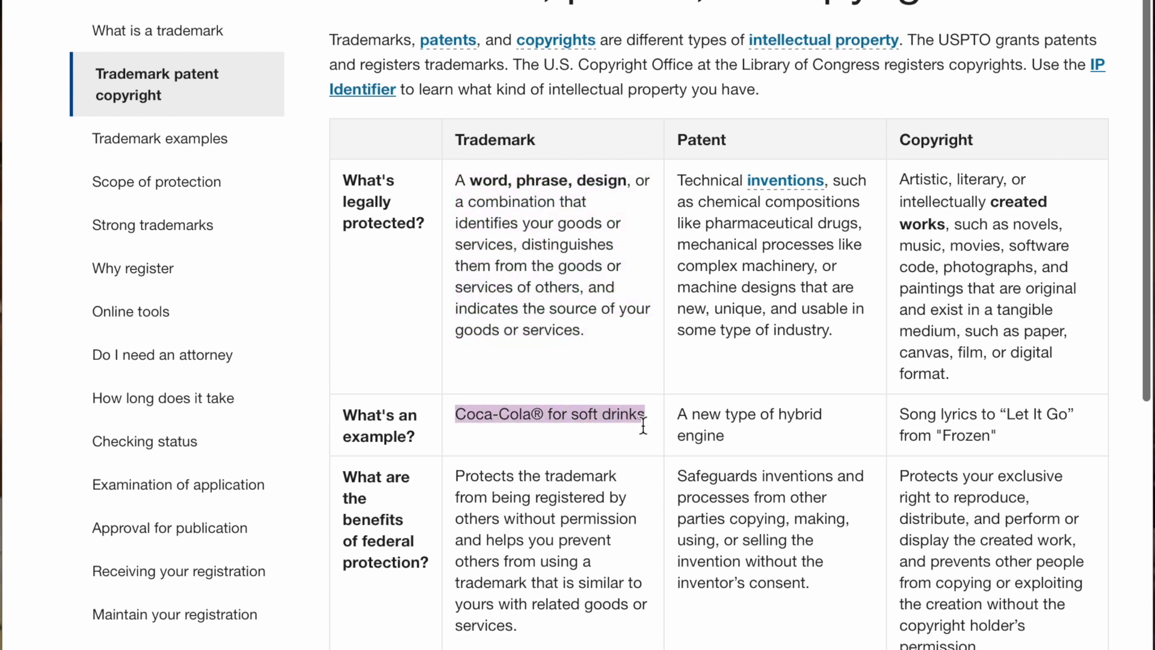
pyautogui.click(413, 499)
pyautogui.moveTo(461, 478); pyautogui.dragTo(608, 630)
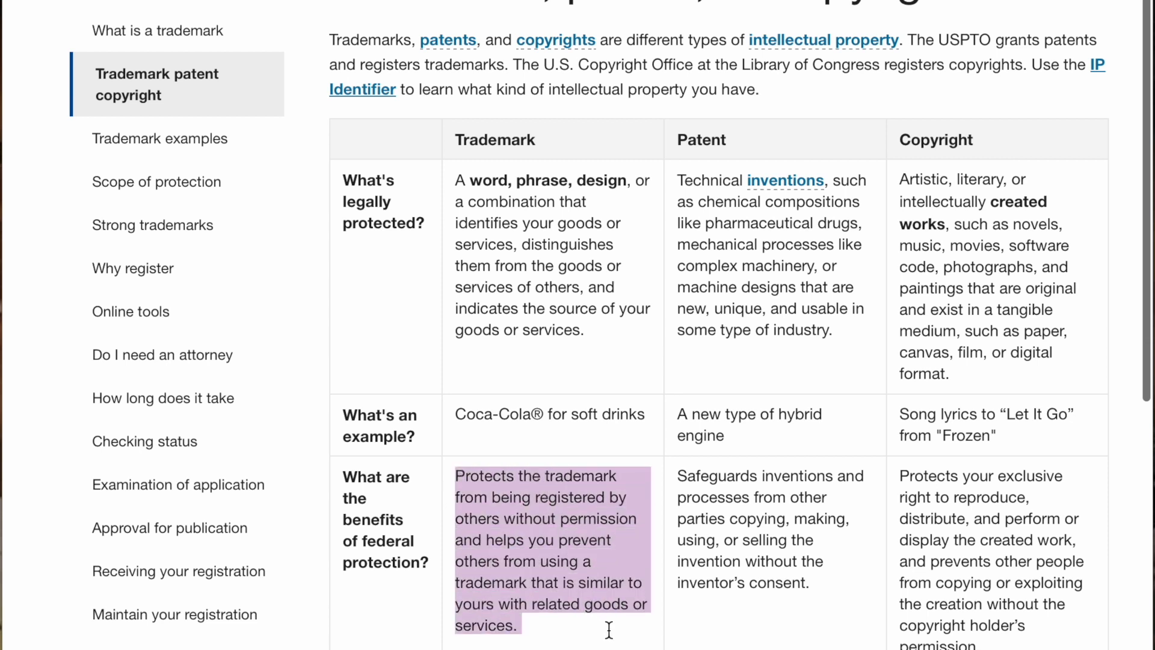
pyautogui.click(675, 638)
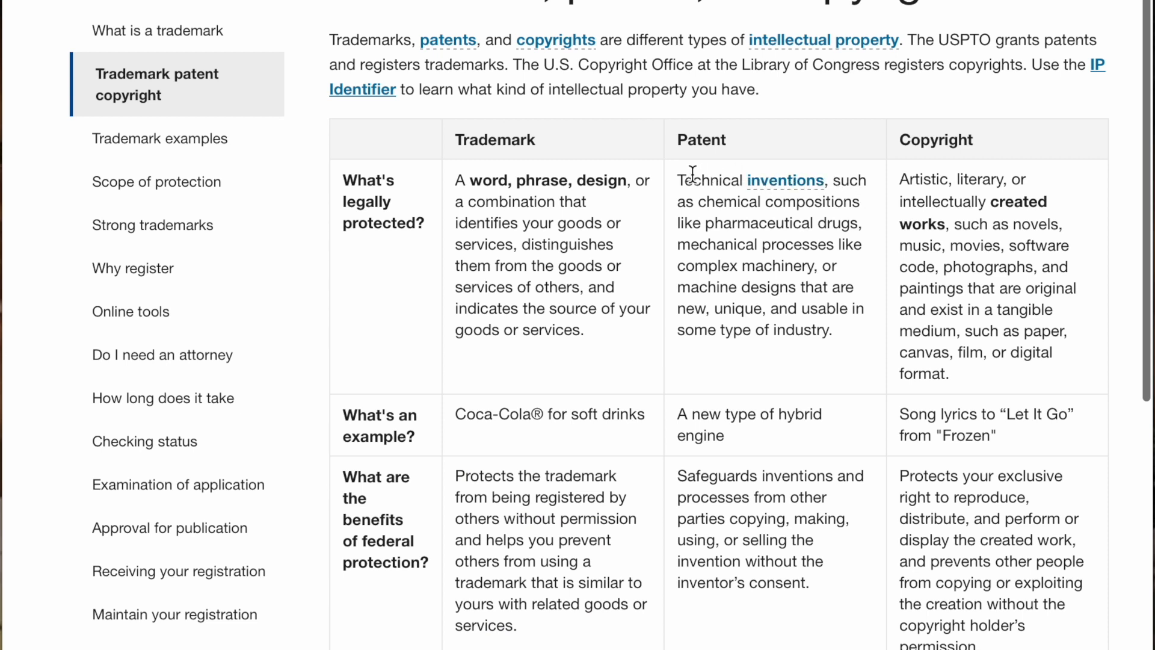
# - Highlight what patents and copyrights protect, plus the copyright example and benefits row
pyautogui.moveTo(683, 179); pyautogui.dragTo(856, 336)
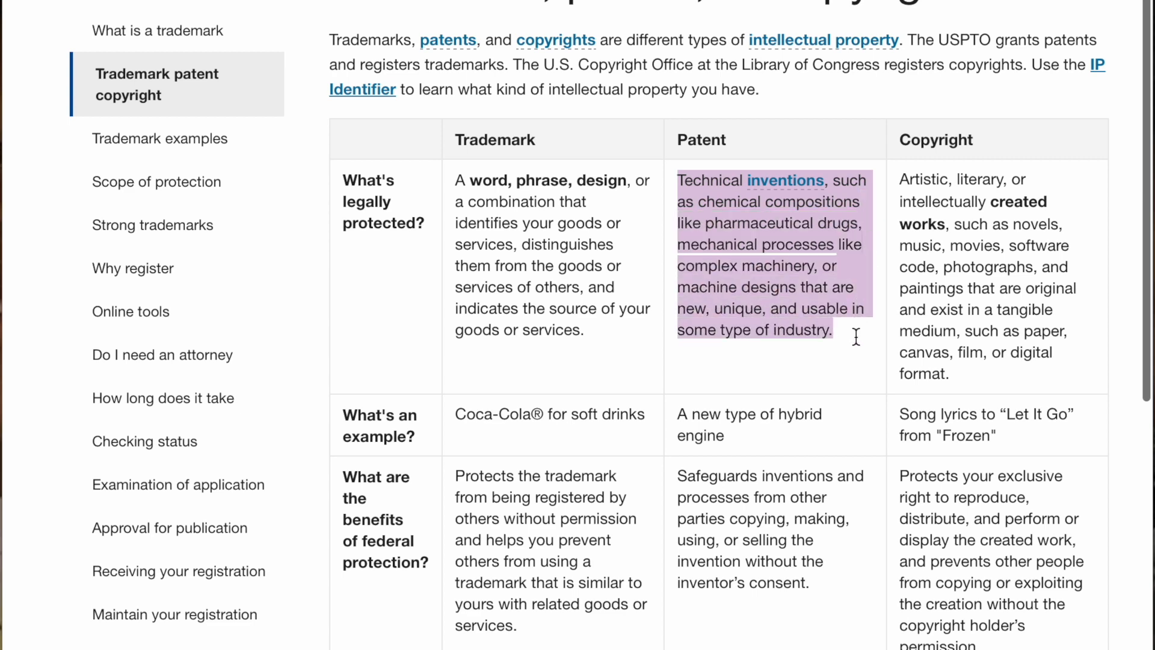
pyautogui.click(814, 369)
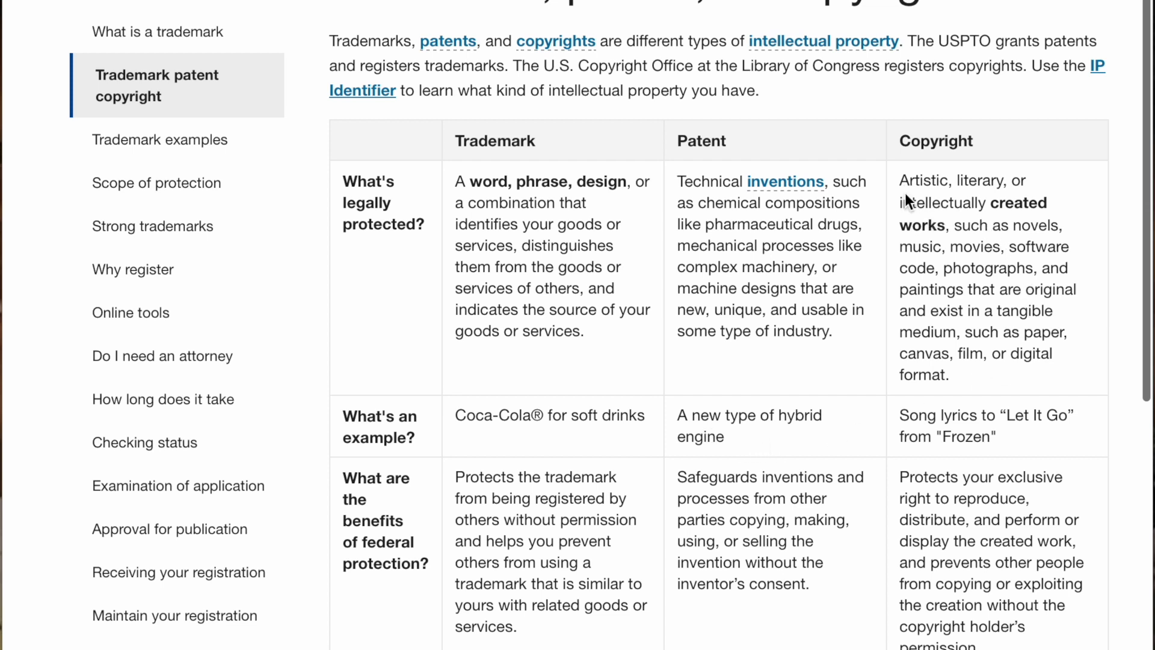
pyautogui.moveTo(905, 191); pyautogui.dragTo(1042, 387)
pyautogui.click(1019, 398)
pyautogui.moveTo(894, 421); pyautogui.dragTo(999, 458)
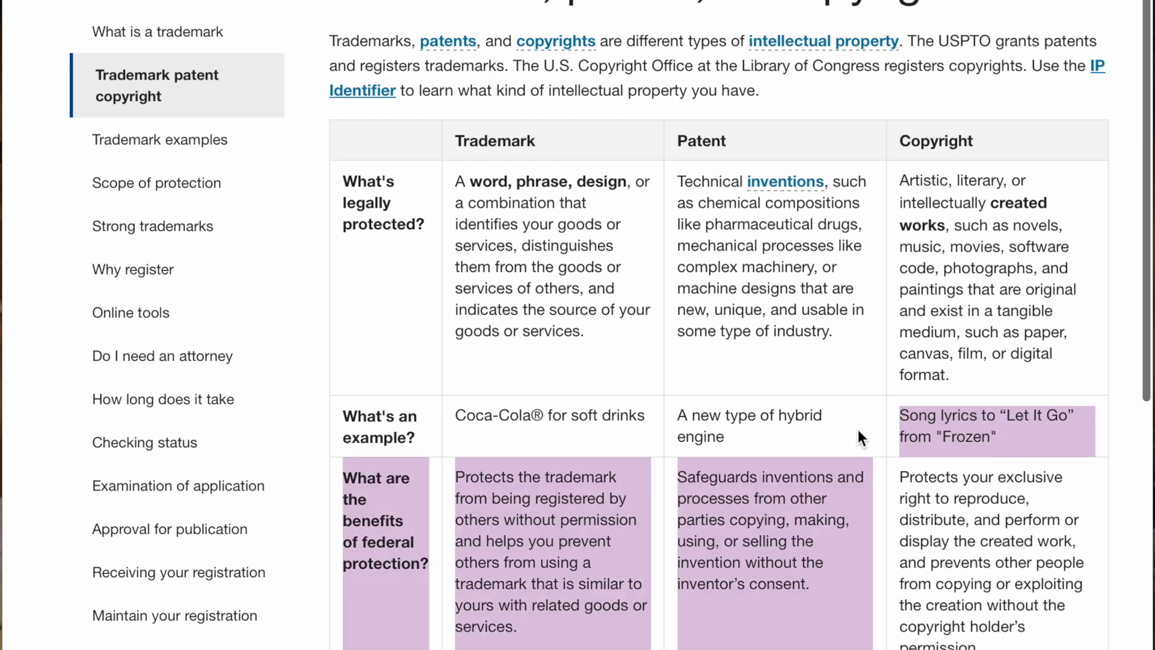
pyautogui.click(858, 431)
pyautogui.scroll(-4, 565, 507)
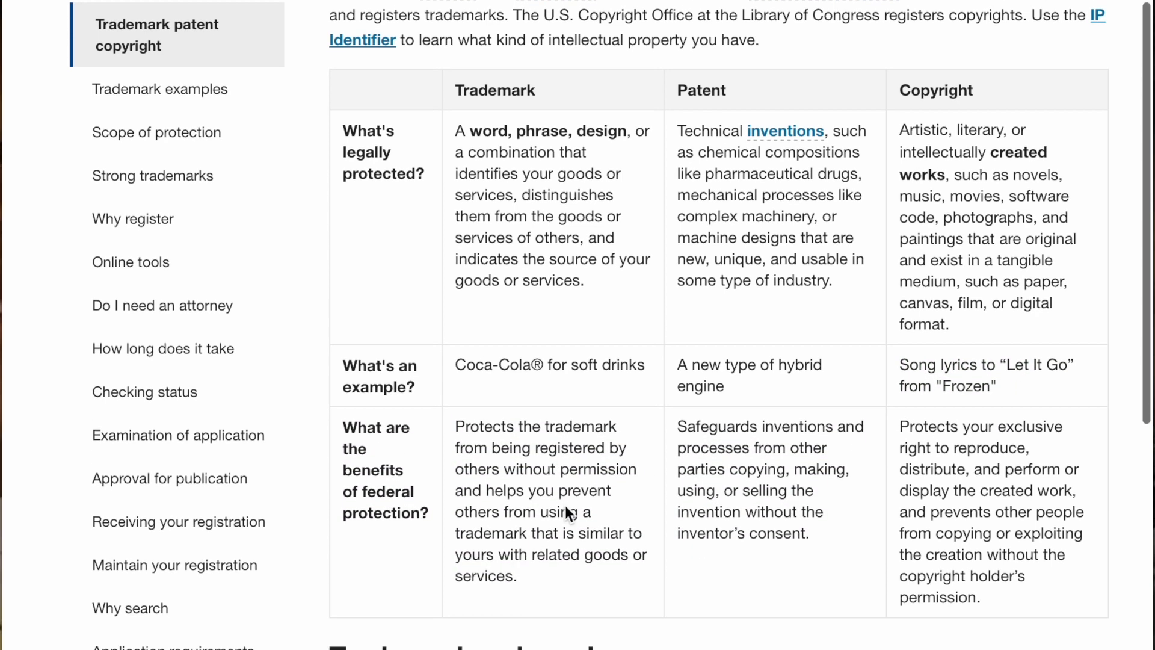
# - Read down the Trademark or brand section, then go to the Do I need an attorney? page
pyautogui.scroll(-5, 564, 507)
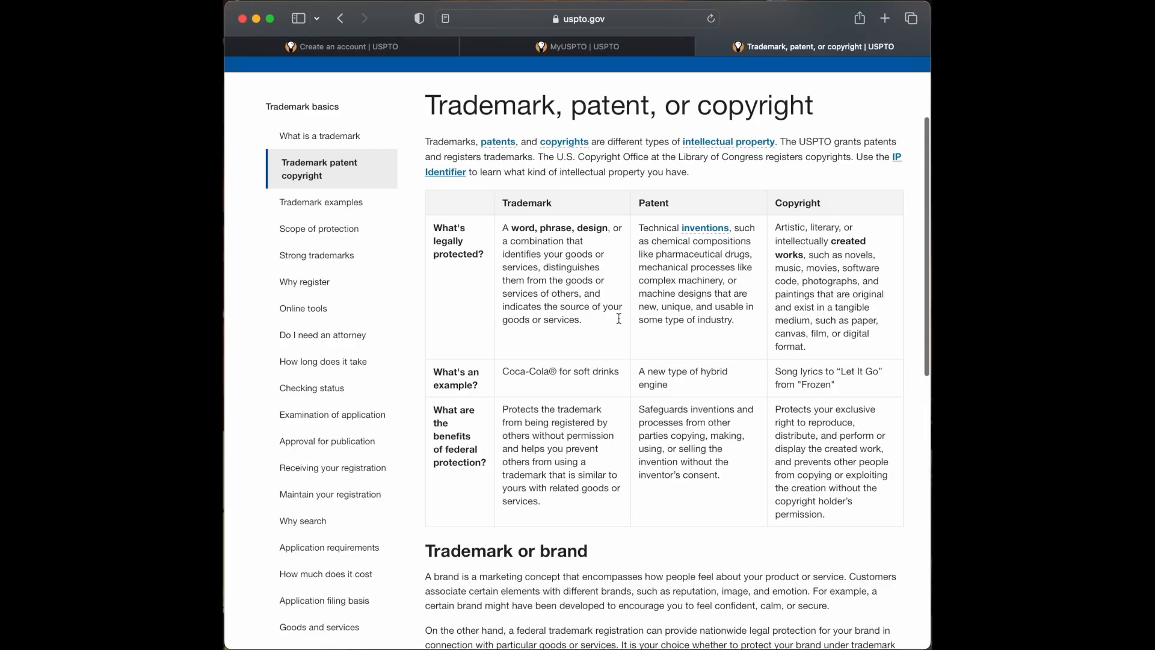
pyautogui.scroll(-2, 618, 318)
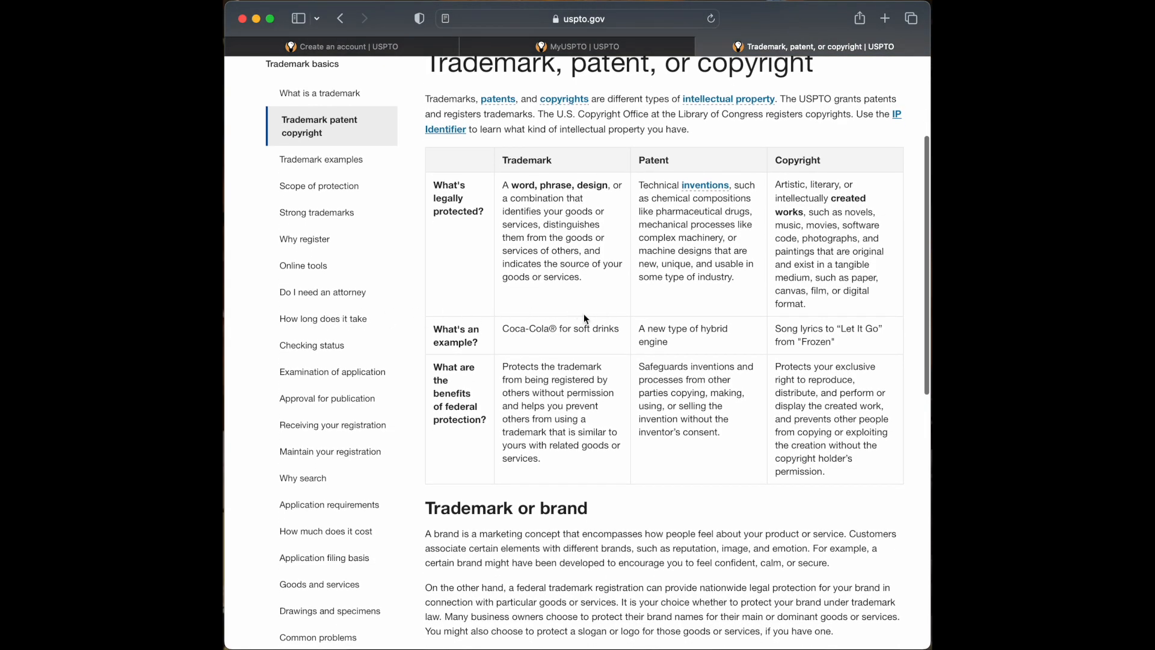
pyautogui.scroll(-1, 585, 317)
pyautogui.scroll(-1, 585, 317)
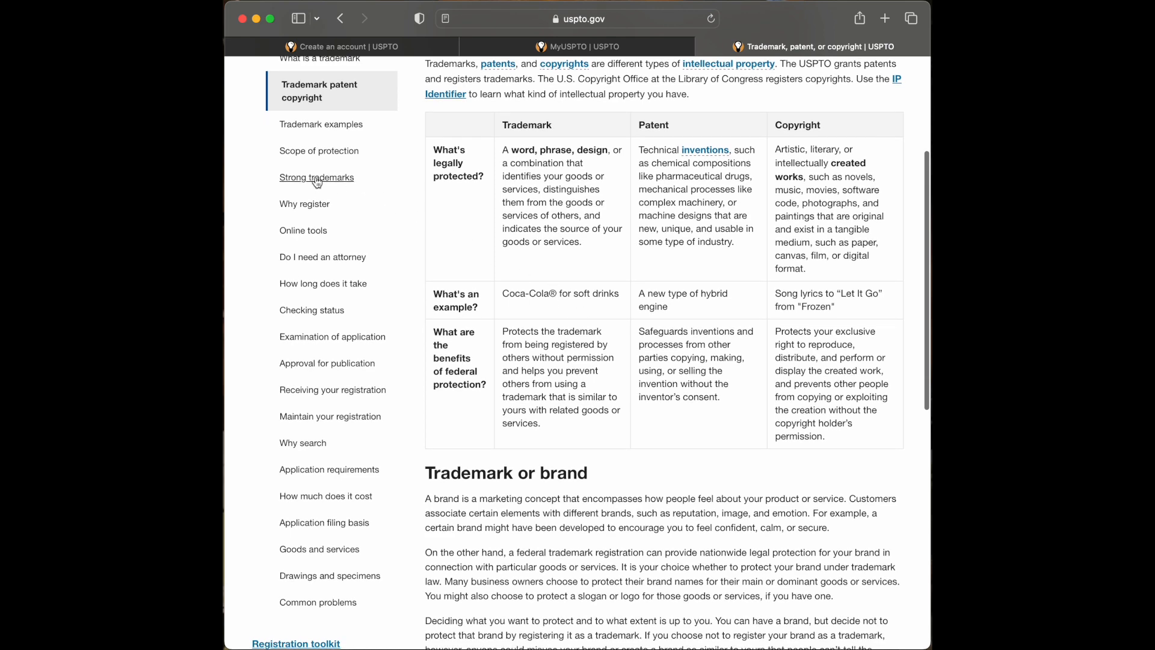
pyautogui.click(312, 257)
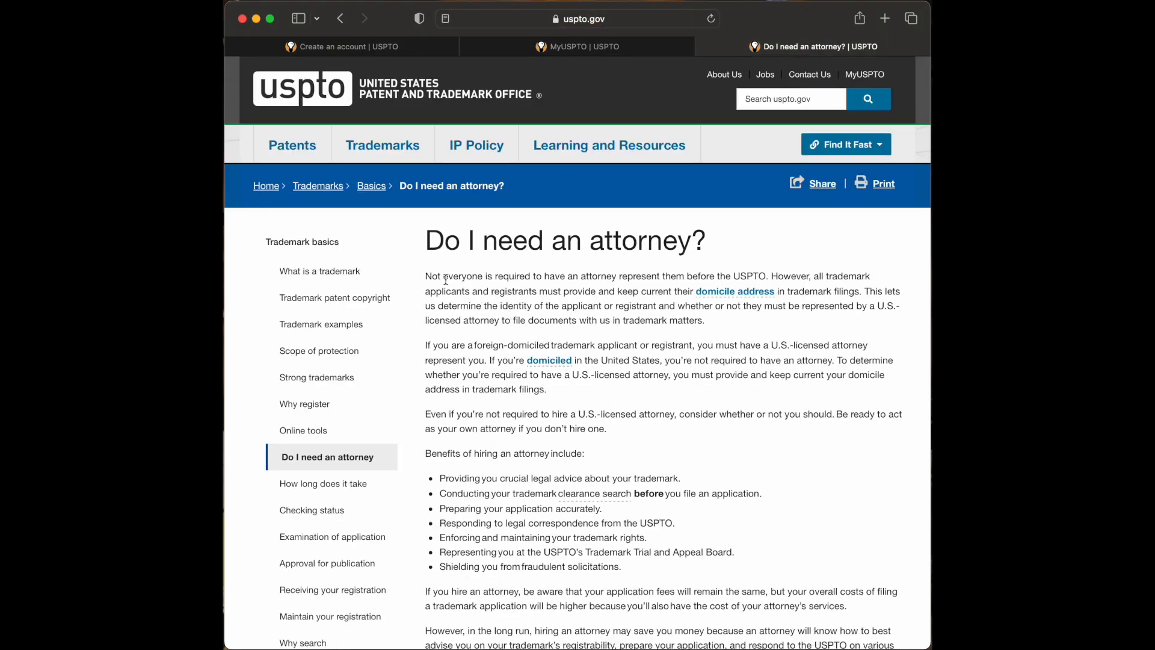
# - Highlight the opening attorney paragraph and the paragraph on acting as your own attorney
pyautogui.moveTo(427, 278); pyautogui.dragTo(631, 287)
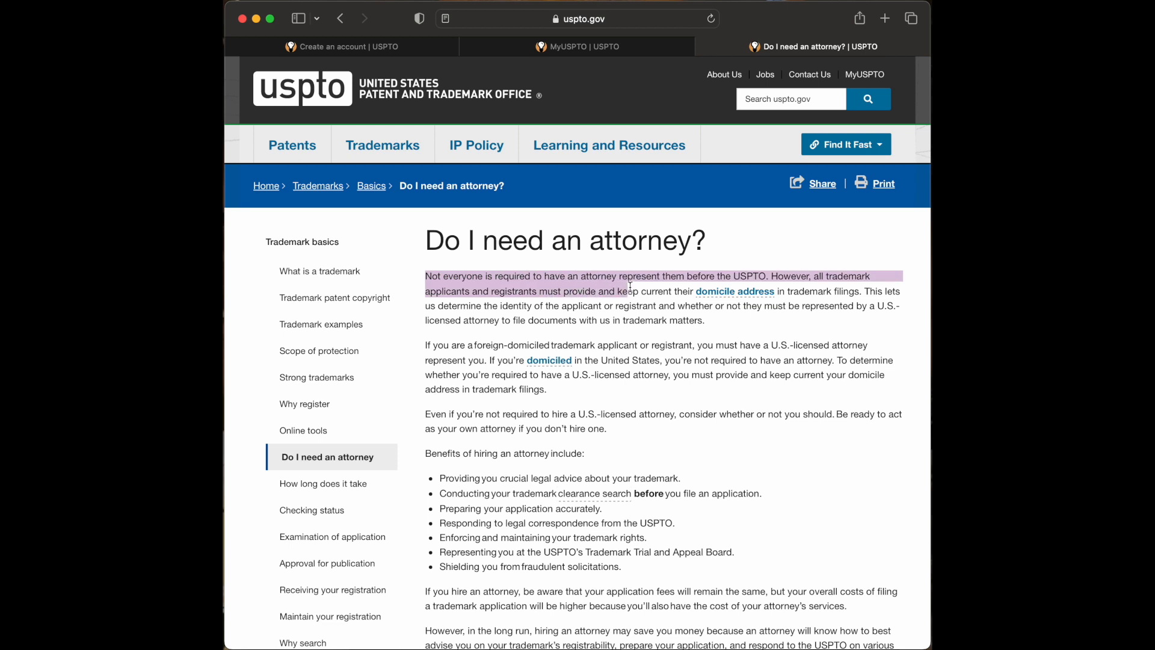
pyautogui.moveTo(630, 288); pyautogui.dragTo(830, 299)
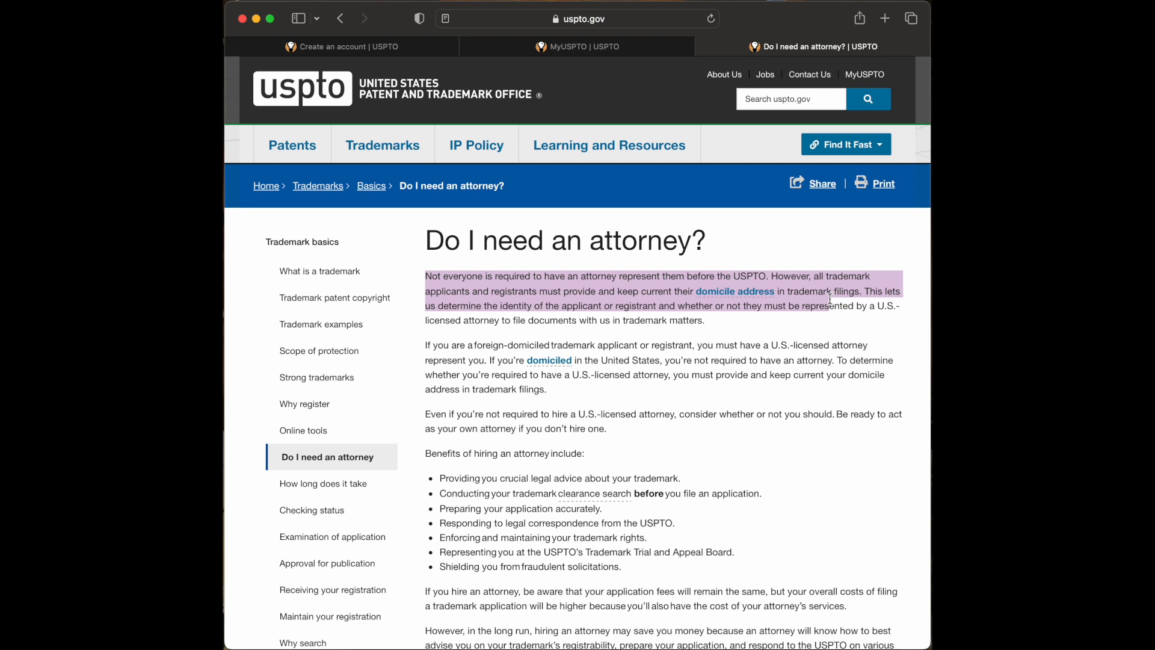
pyautogui.moveTo(830, 299); pyautogui.dragTo(859, 303)
pyautogui.moveTo(859, 302); pyautogui.dragTo(859, 315)
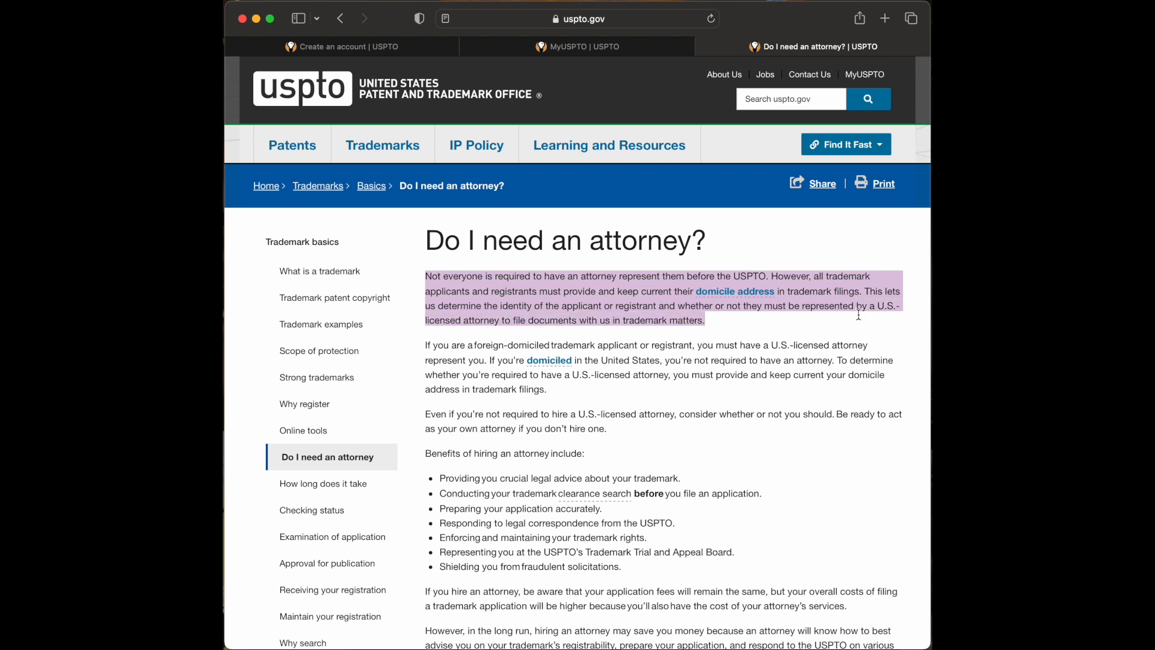
pyautogui.click(852, 317)
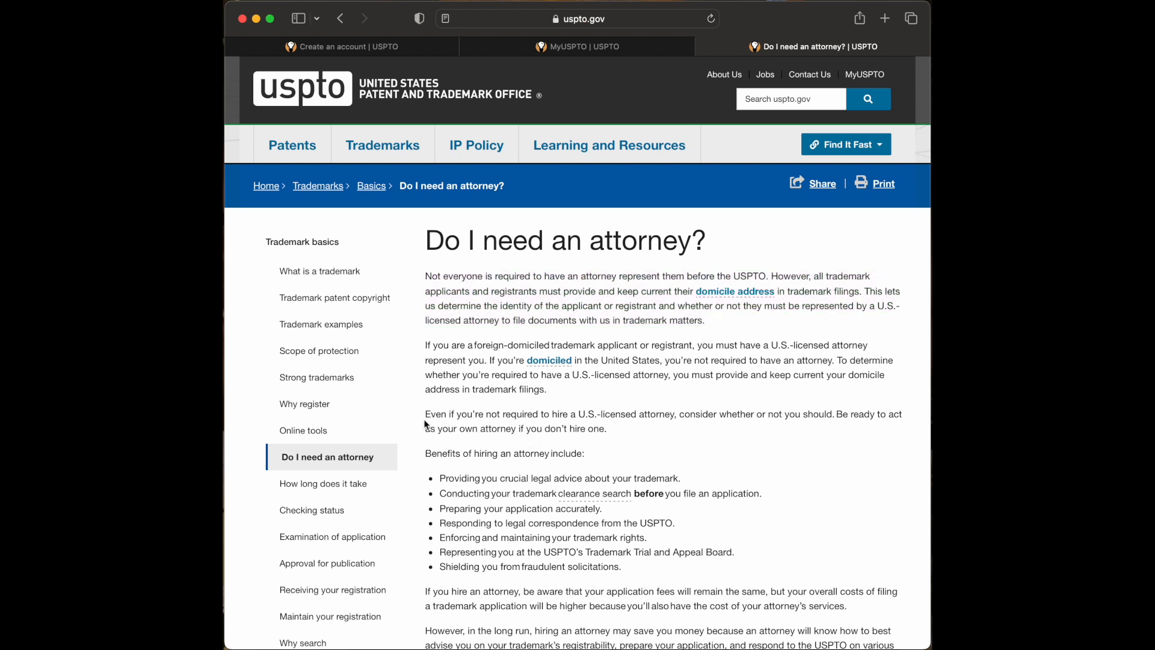
pyautogui.moveTo(426, 417); pyautogui.dragTo(607, 425)
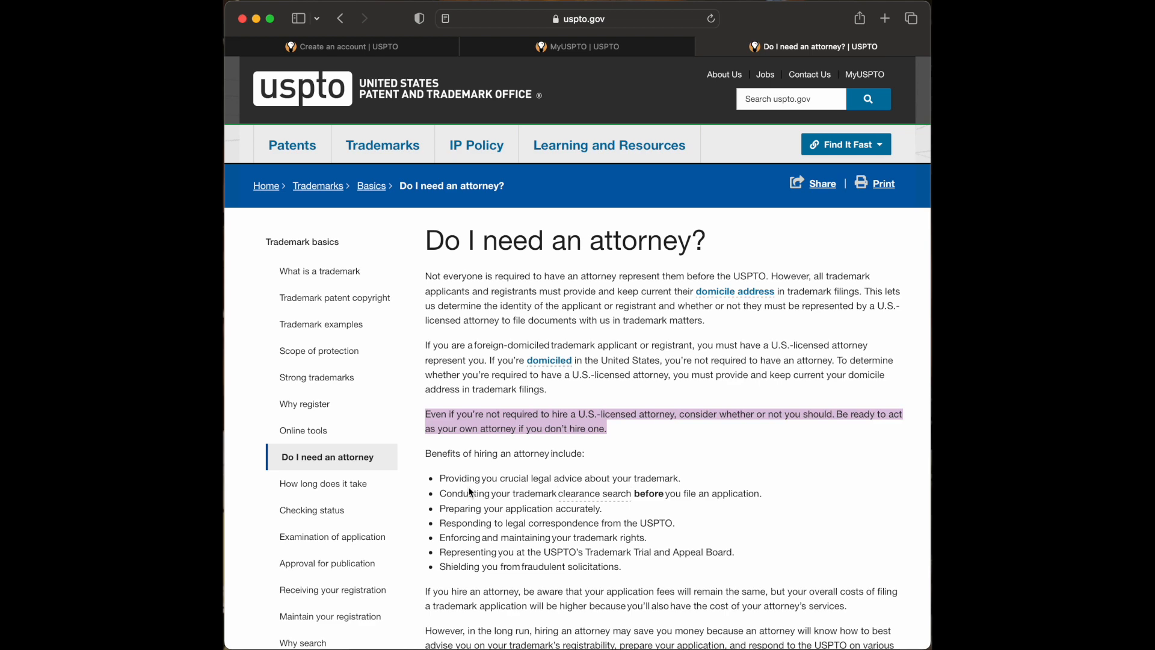
pyautogui.click(662, 460)
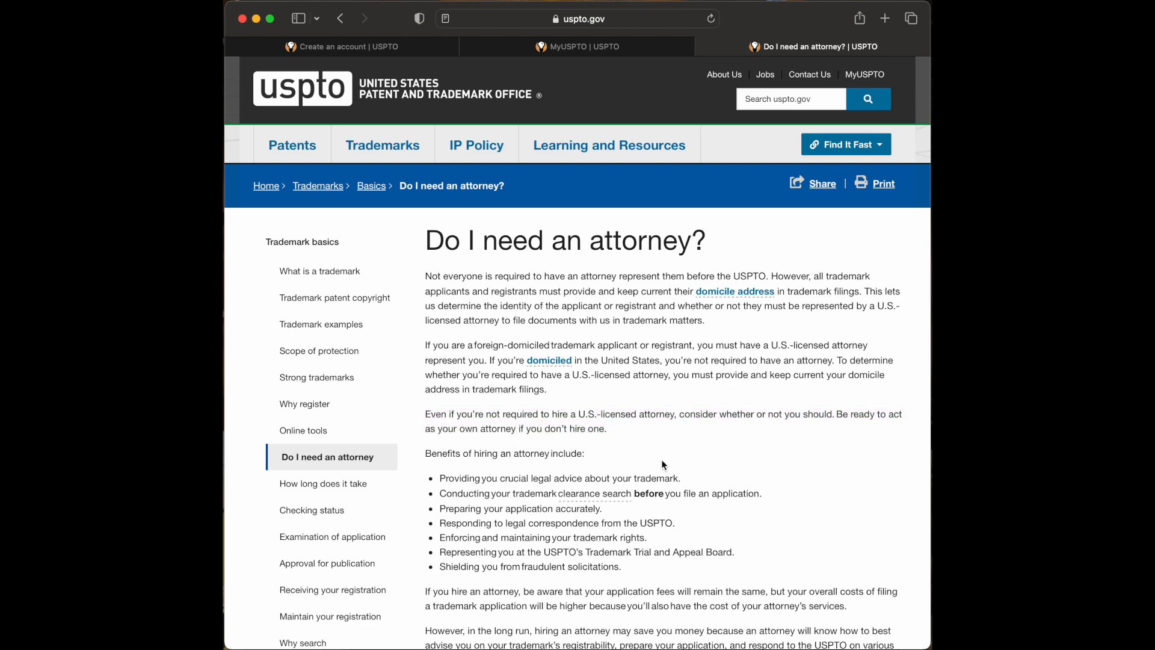
# - Review the benefits of hiring an attorney list, then go to How long does it take to register?
pyautogui.scroll(-1, 662, 462)
pyautogui.scroll(-4, 662, 464)
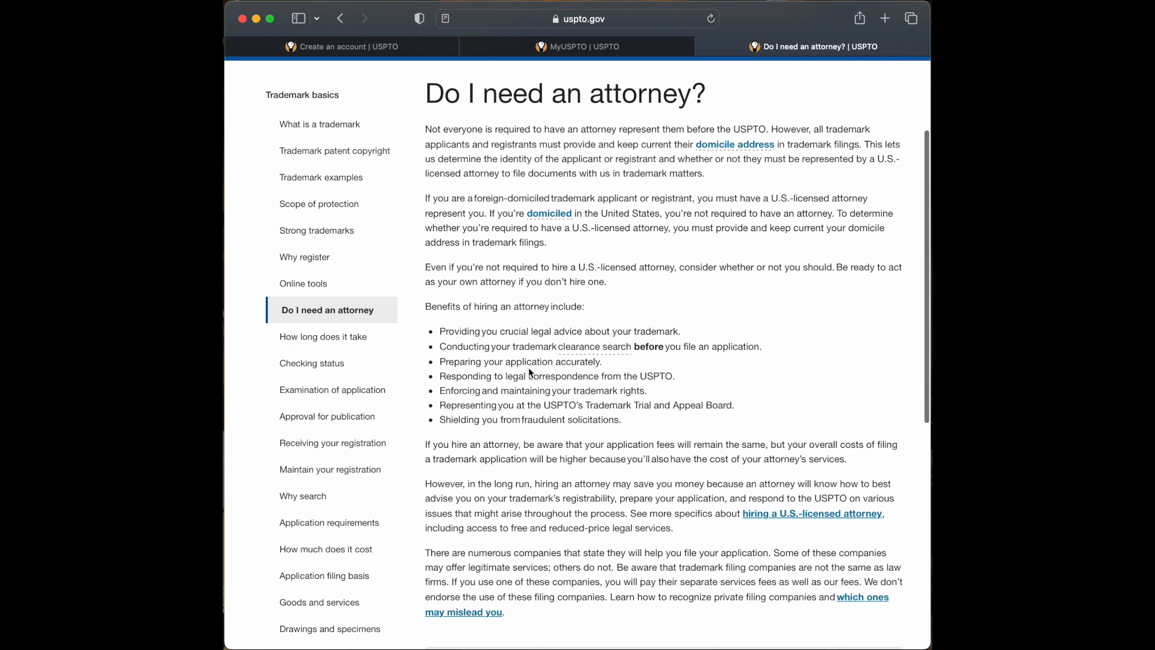
pyautogui.scroll(-1, 423, 337)
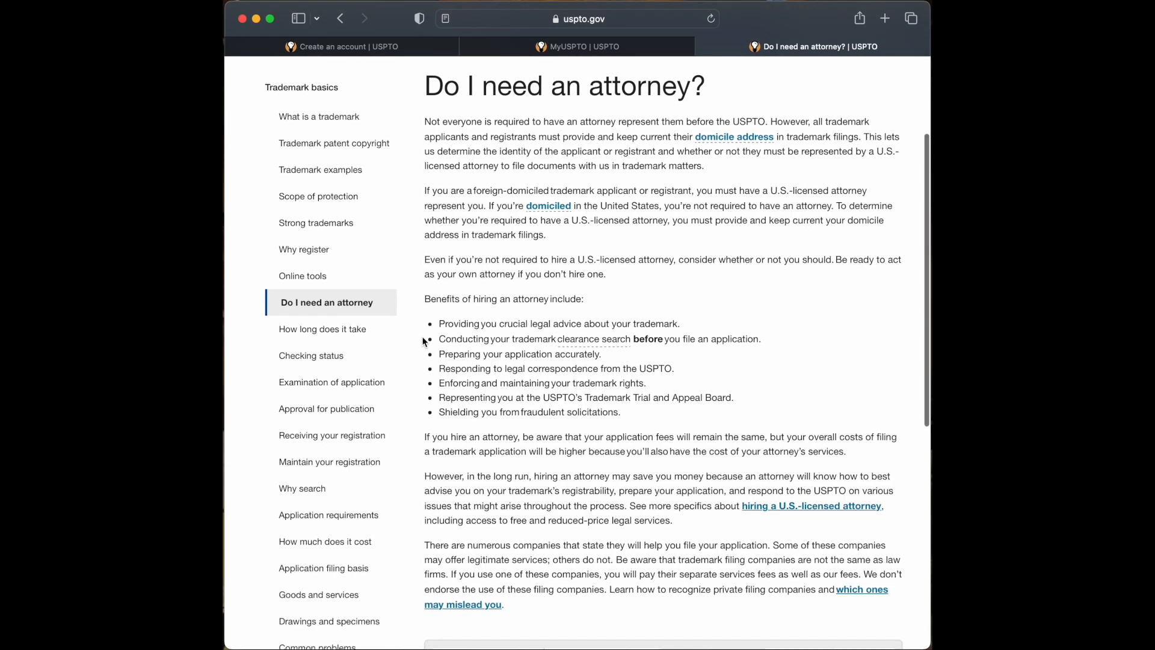
pyautogui.moveTo(424, 323); pyautogui.dragTo(646, 414)
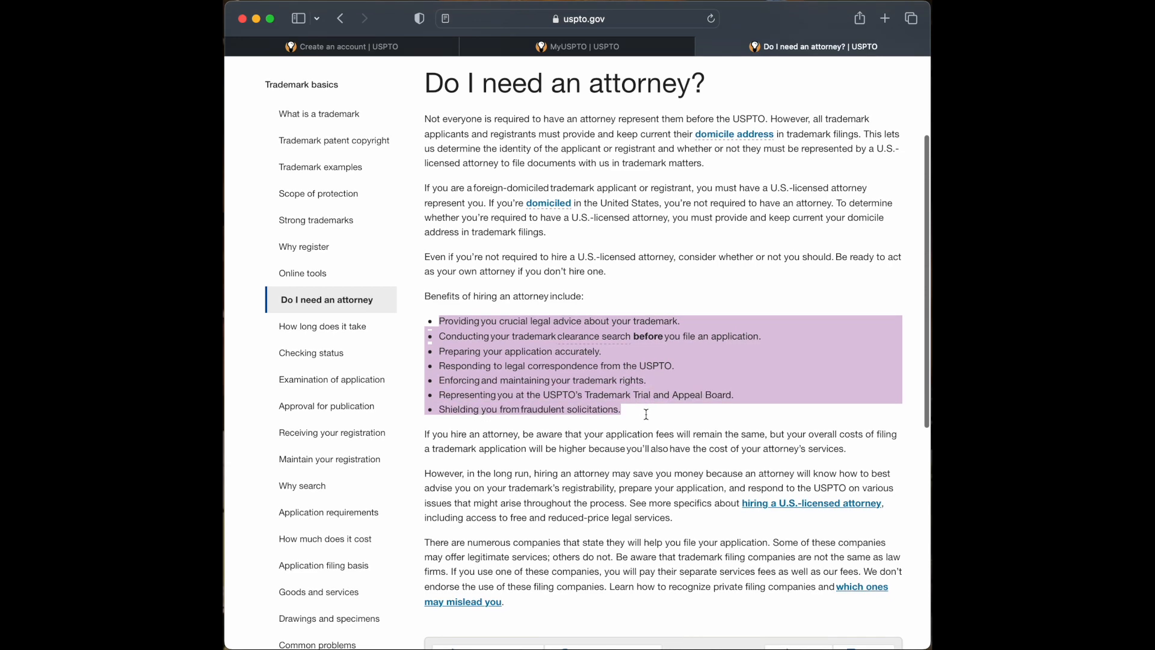
pyautogui.click(403, 357)
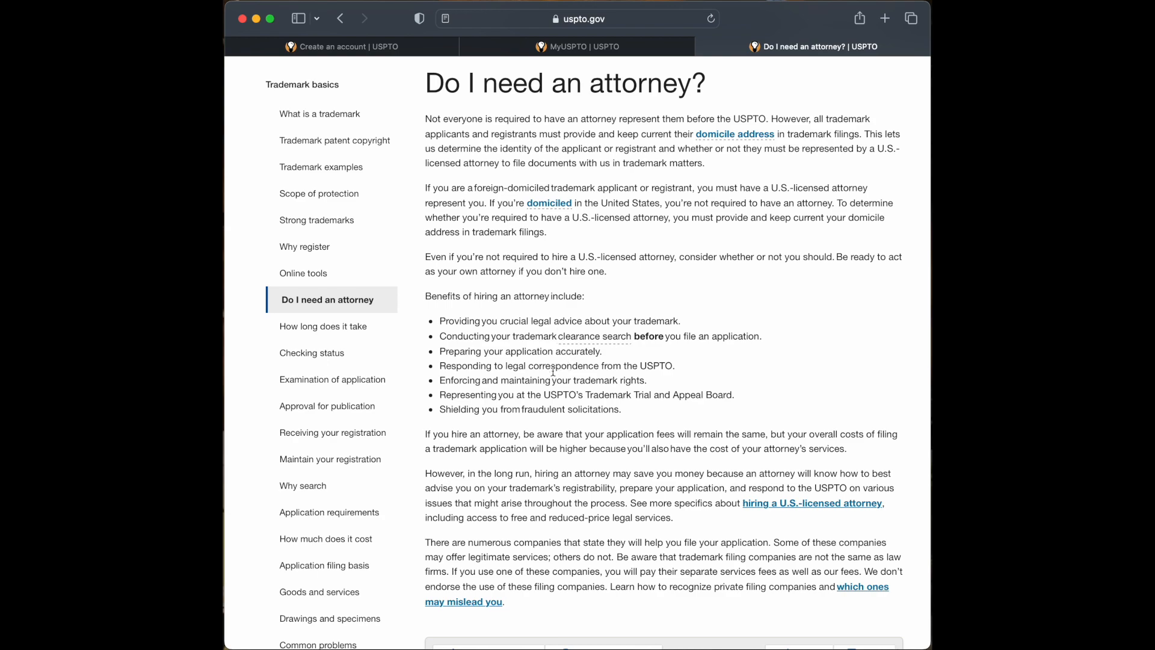
pyautogui.scroll(-3, 511, 377)
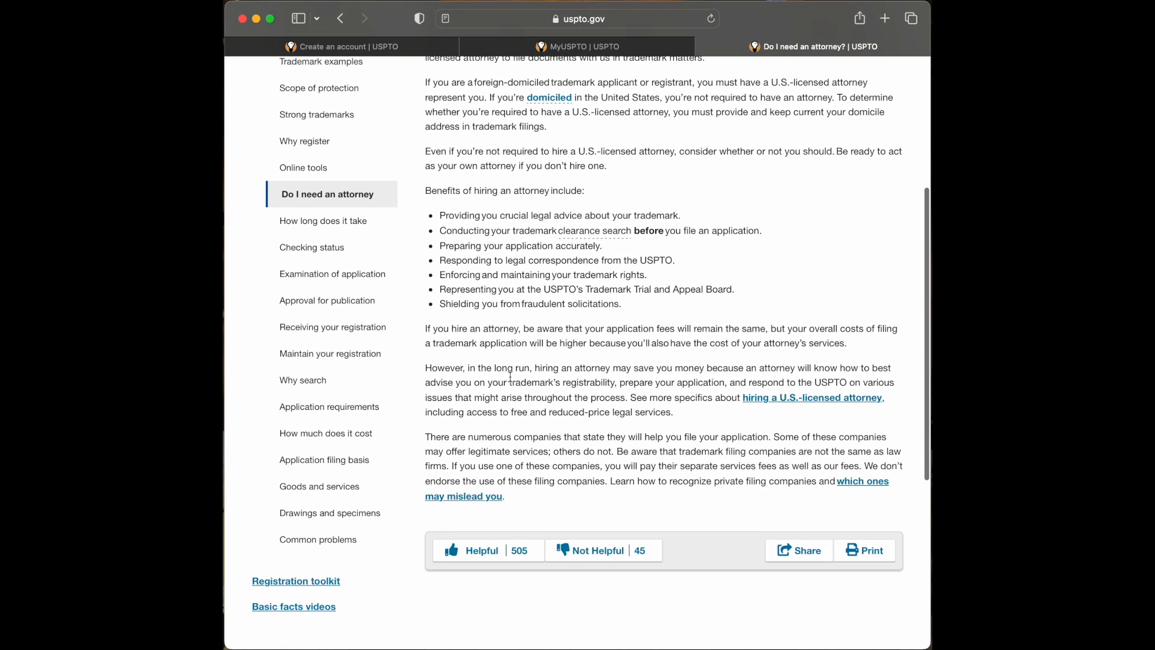
pyautogui.scroll(5, 511, 377)
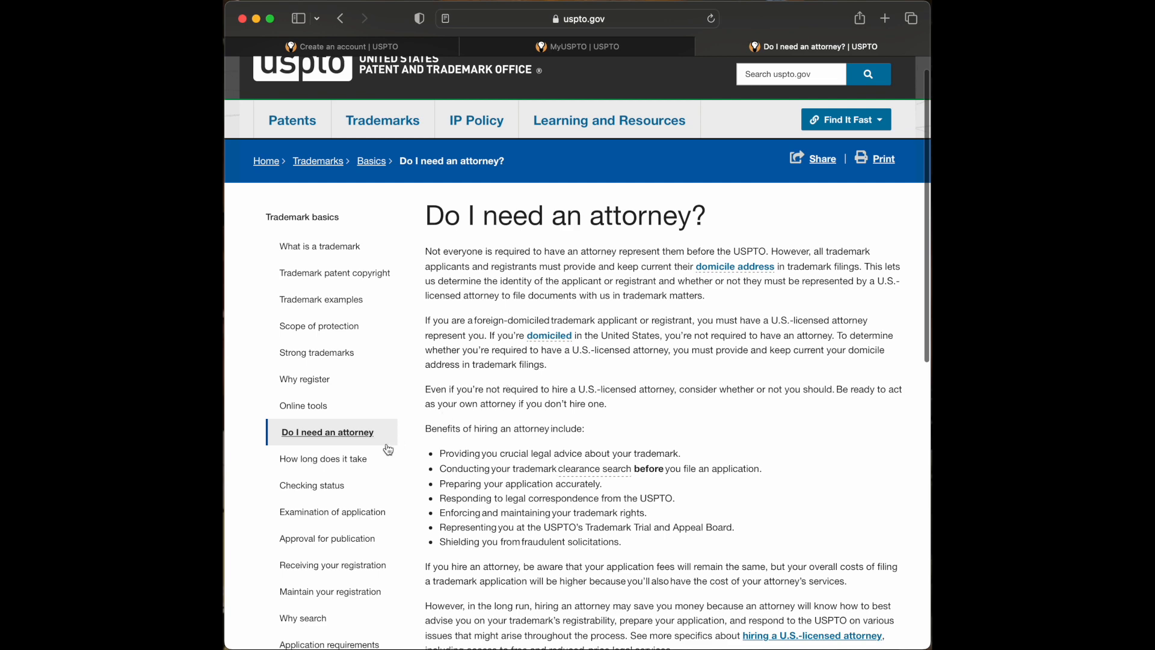
pyautogui.click(356, 462)
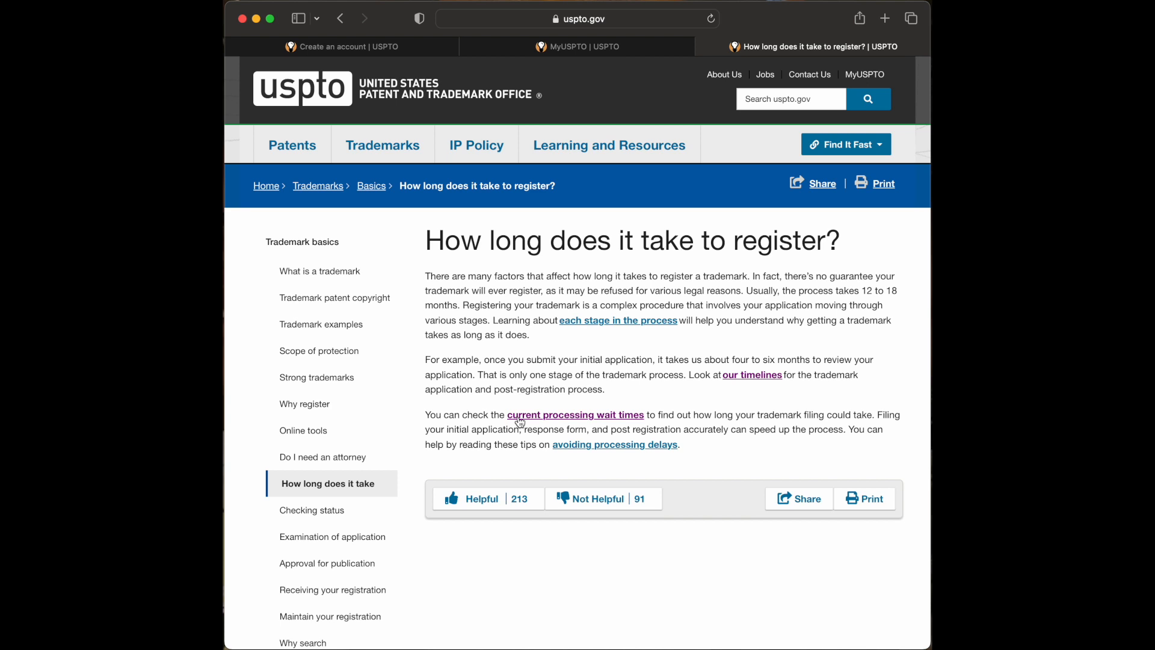
# - Follow the 'current processing wait times' link from the third paragraph
pyautogui.click(521, 420)
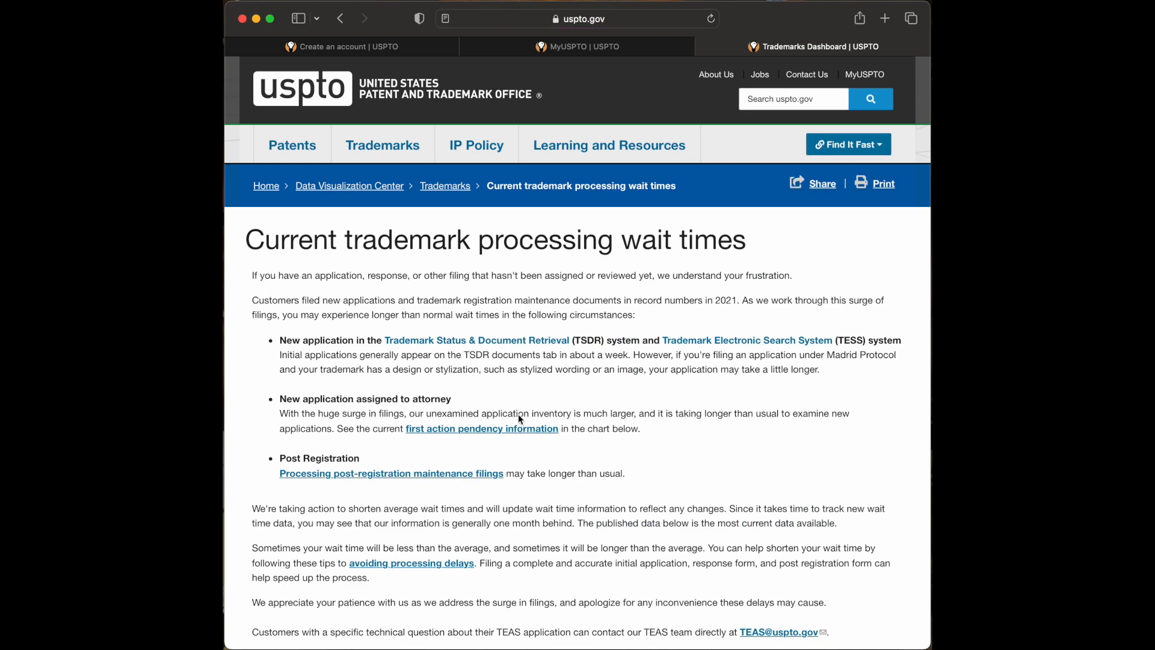
# - Scroll through the new-application wait-time tables and refocus the Safari window
pyautogui.scroll(-1, 518, 414)
pyautogui.scroll(-2, 484, 381)
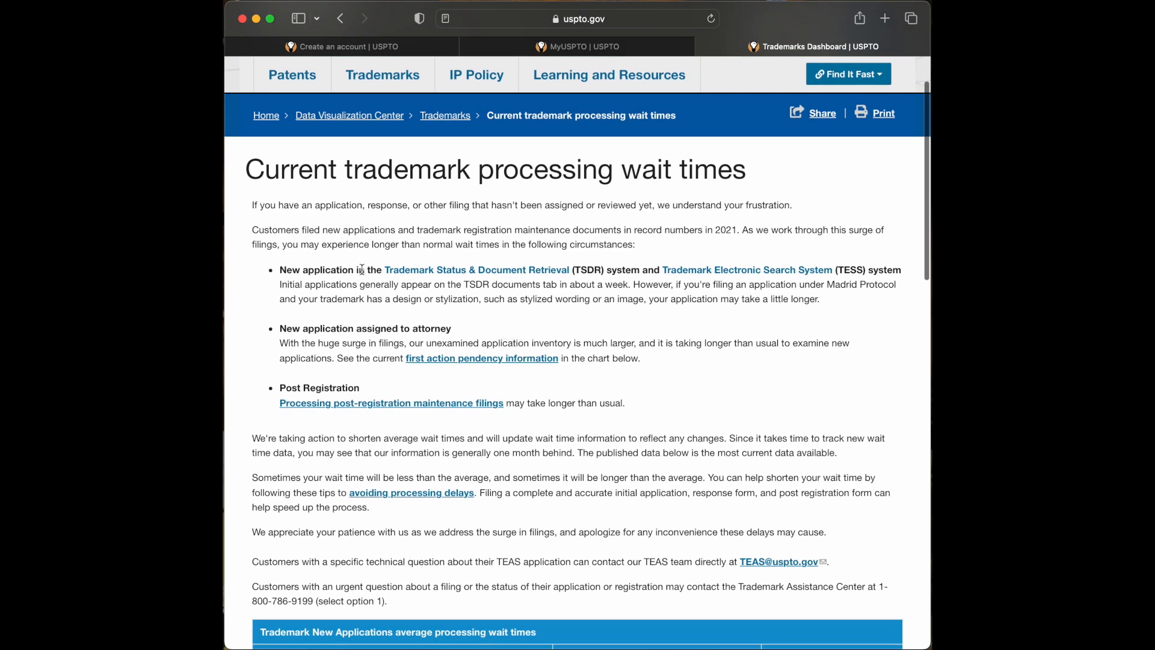
pyautogui.scroll(-3, 463, 344)
pyautogui.scroll(-8, 463, 344)
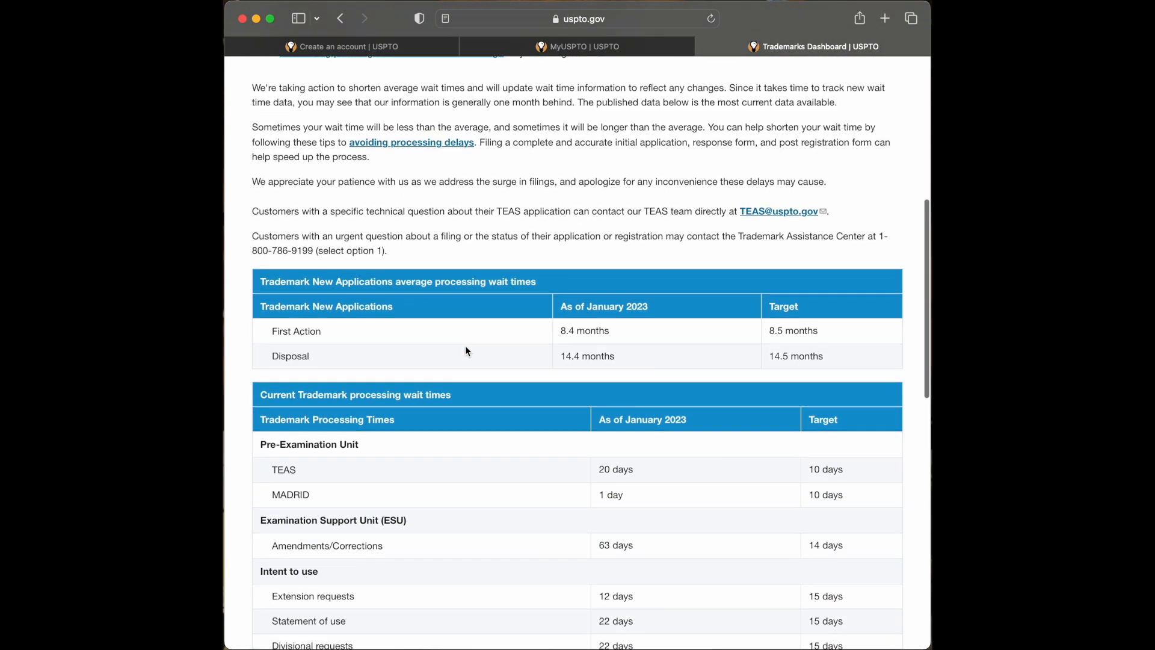
pyautogui.scroll(-2, 464, 352)
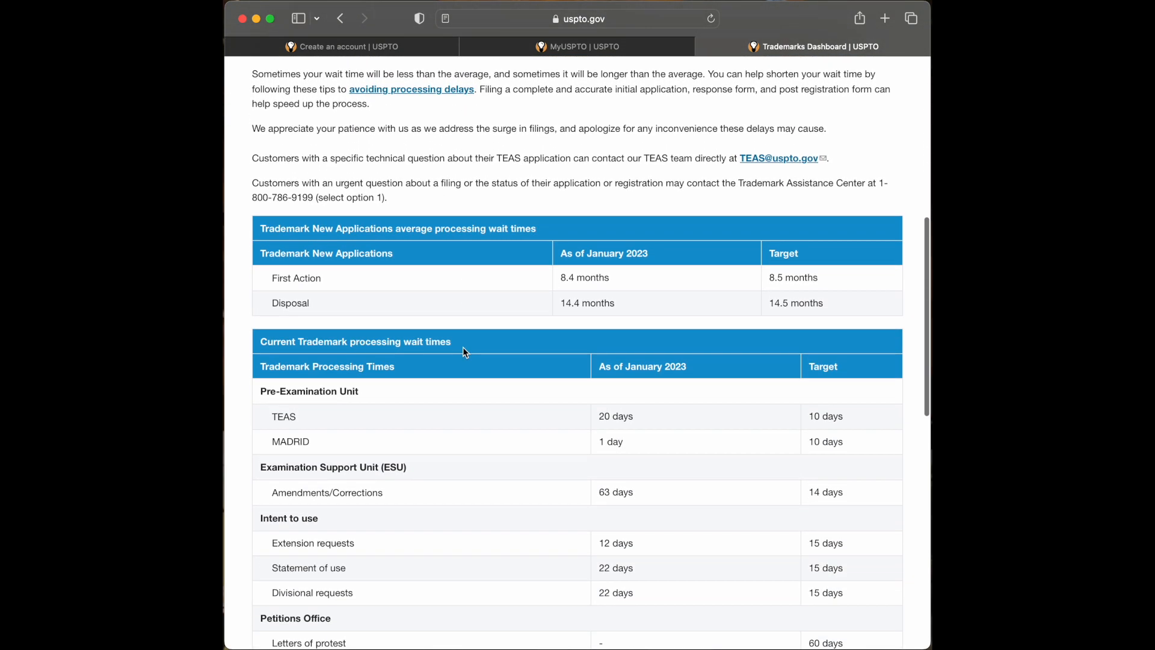
pyautogui.scroll(-1, 464, 352)
pyautogui.scroll(1, 463, 348)
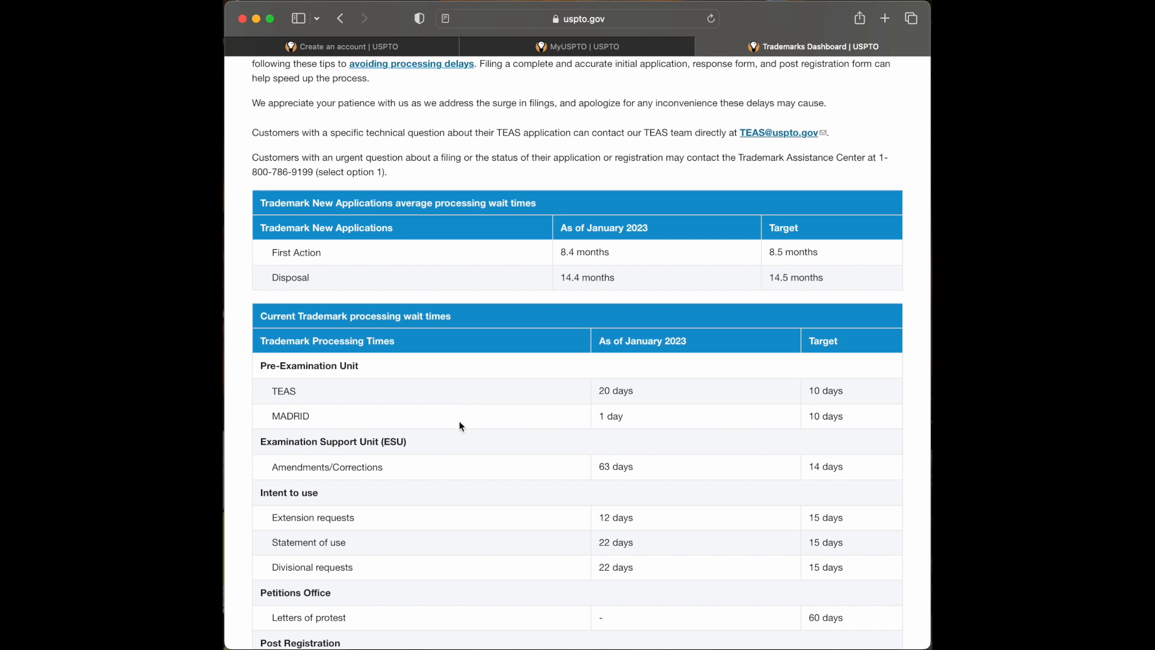
pyautogui.scroll(-3, 461, 426)
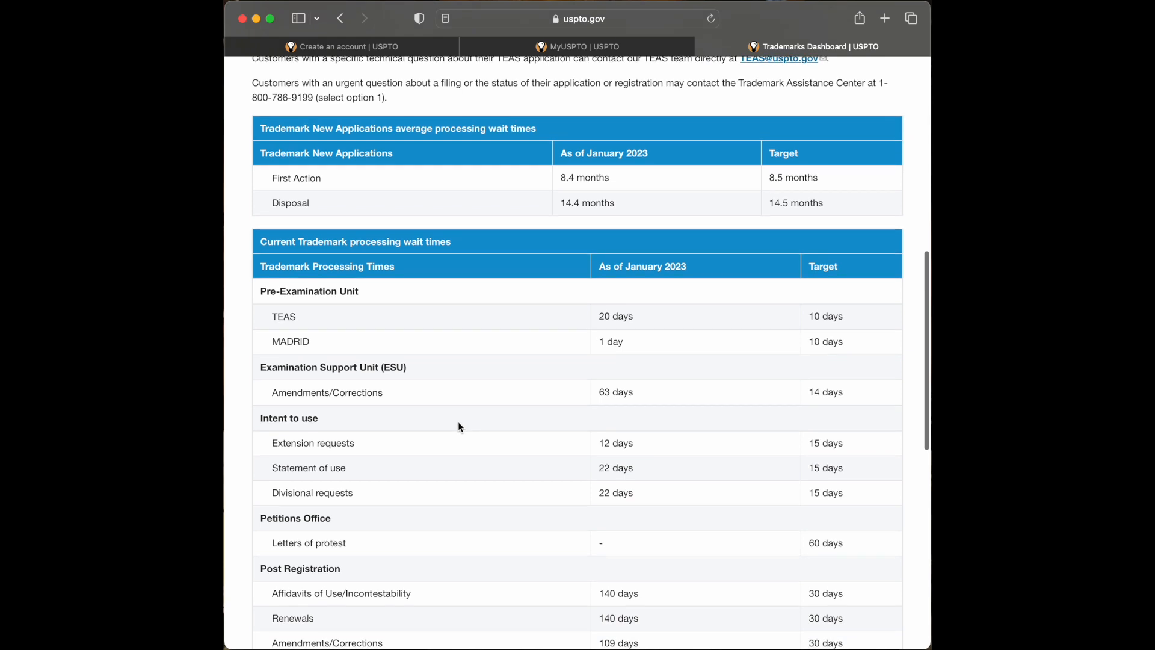
pyautogui.scroll(-3, 459, 427)
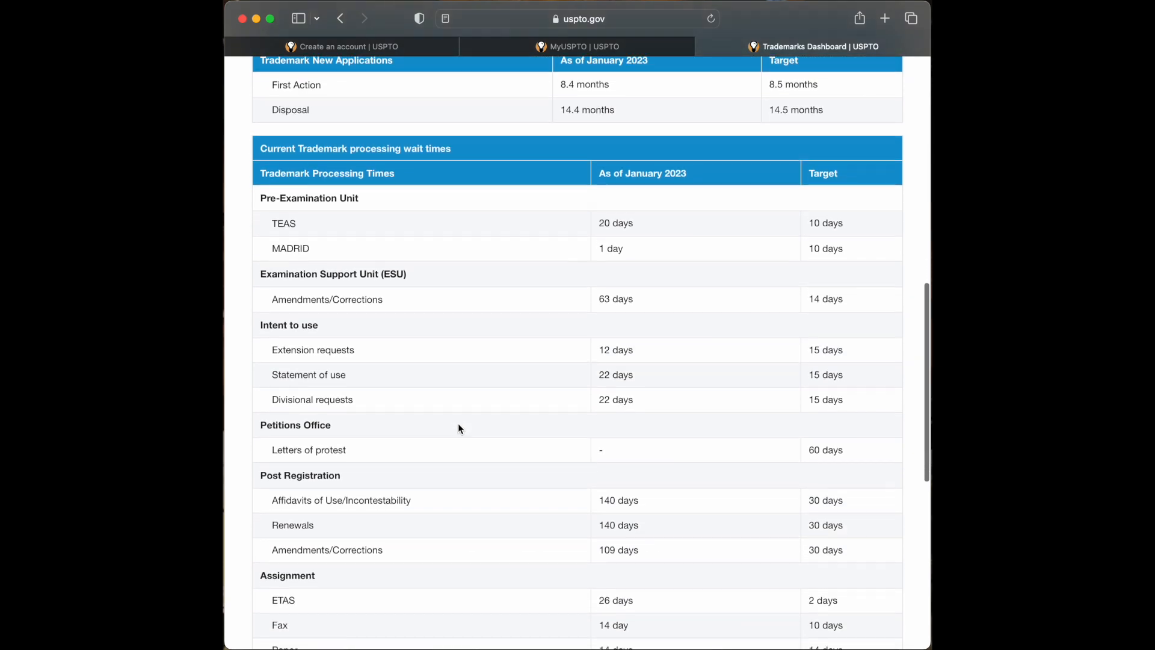
pyautogui.scroll(-5, 459, 428)
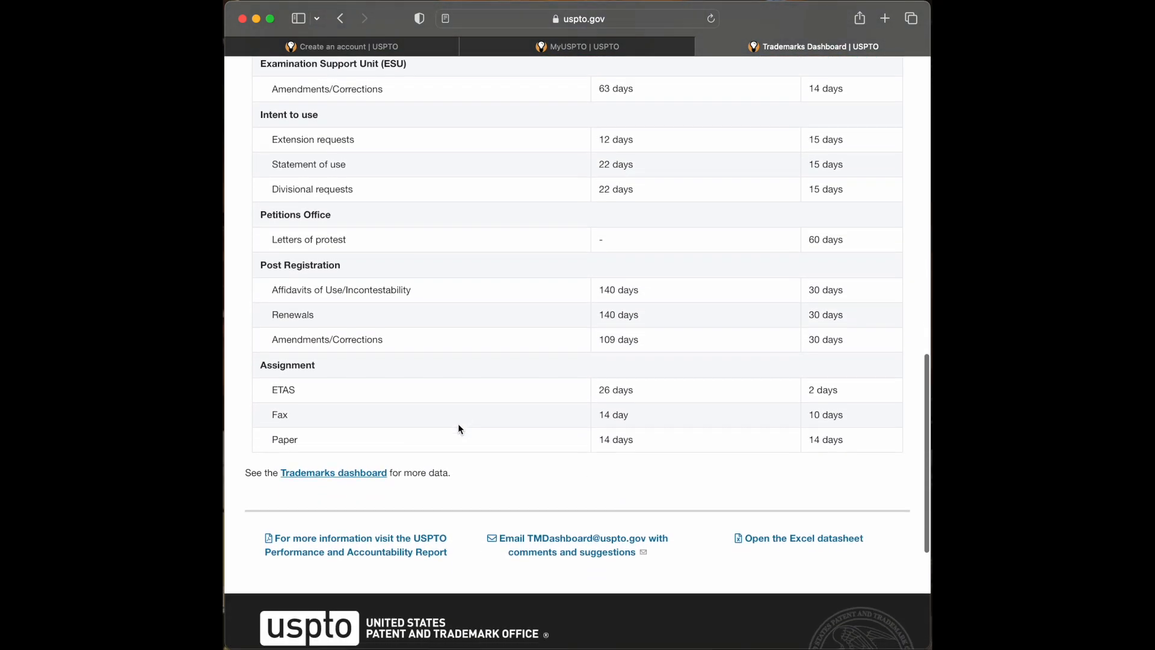
pyautogui.scroll(6, 459, 426)
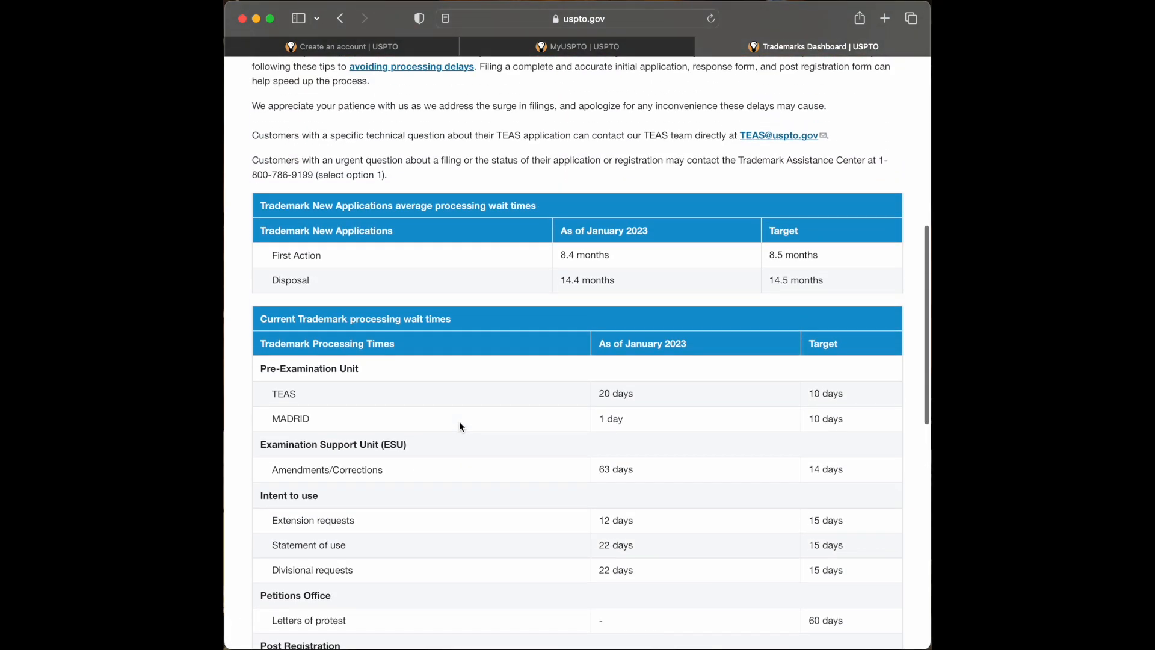
pyautogui.scroll(1, 459, 426)
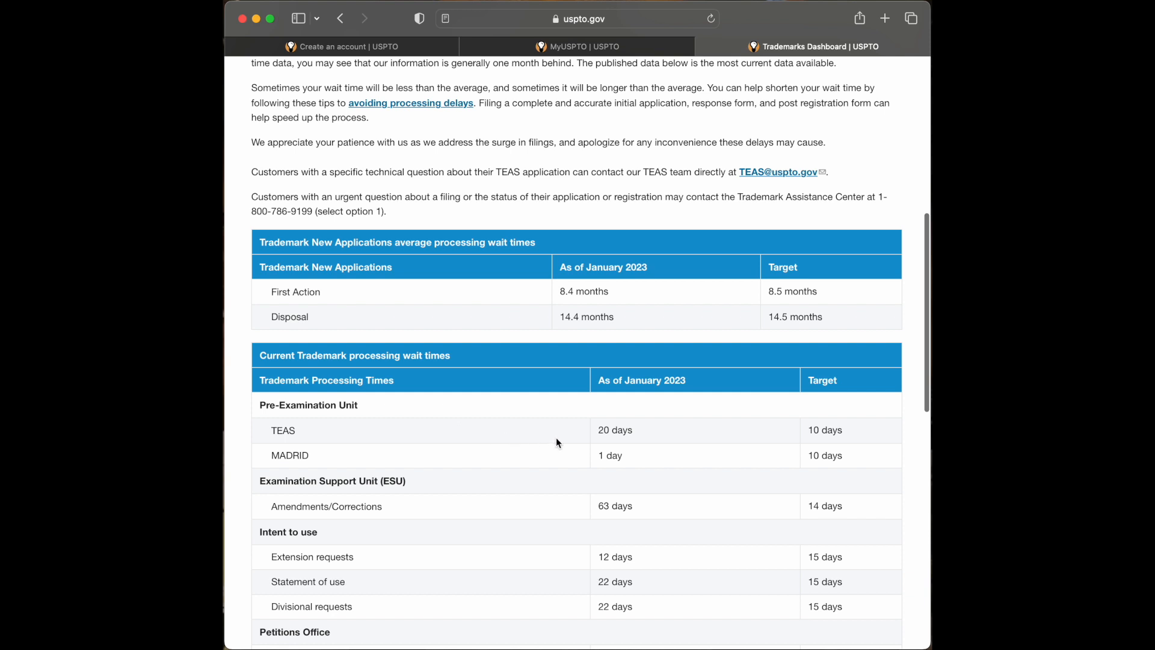
pyautogui.scroll(1, 555, 436)
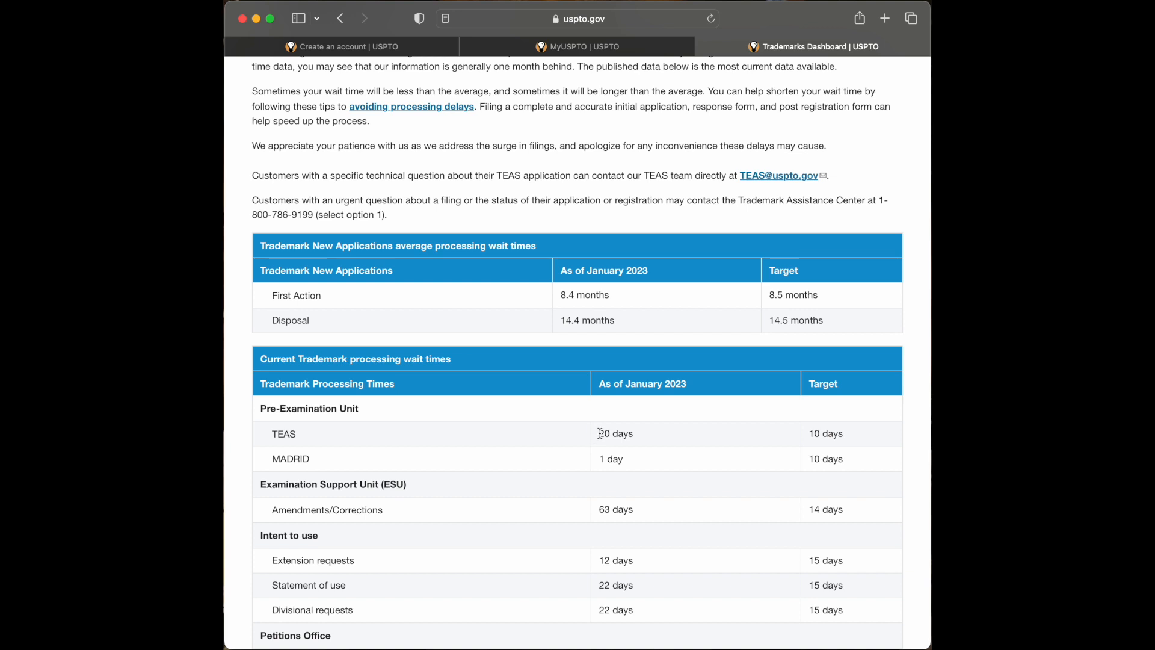
pyautogui.scroll(-3, 509, 439)
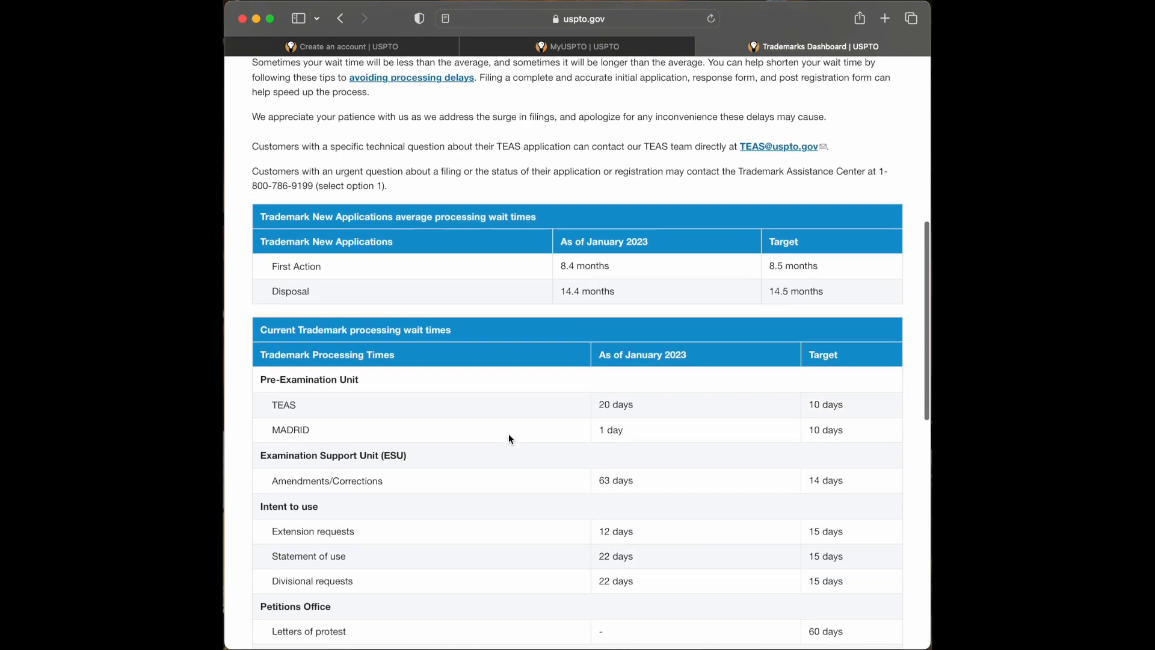
pyautogui.scroll(-2, 508, 433)
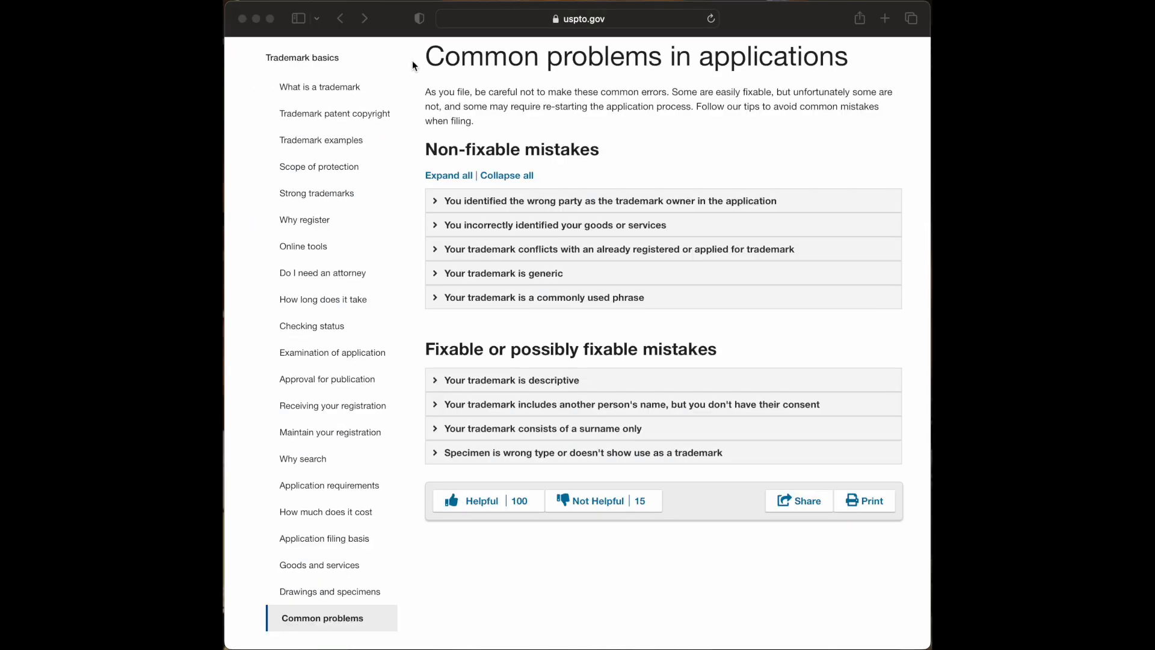
pyautogui.click(414, 65)
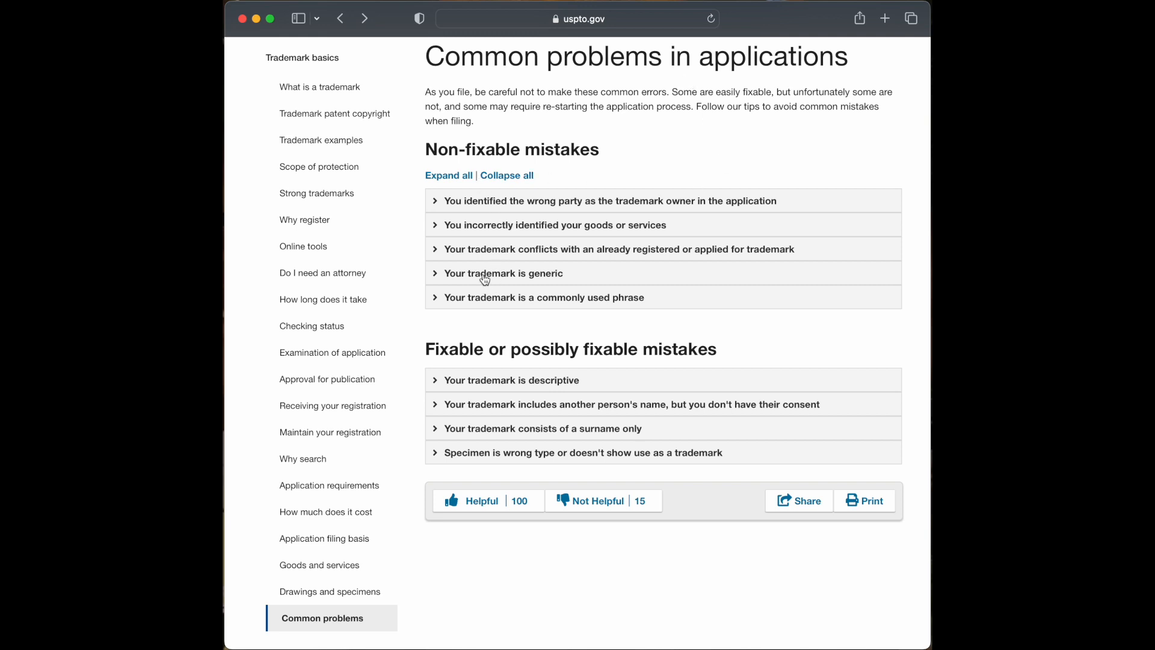
# - Preview the wrong owner, goods or services, conflicting and generic trademark sections, then close each
pyautogui.scroll(1, 485, 212)
pyautogui.click(485, 209)
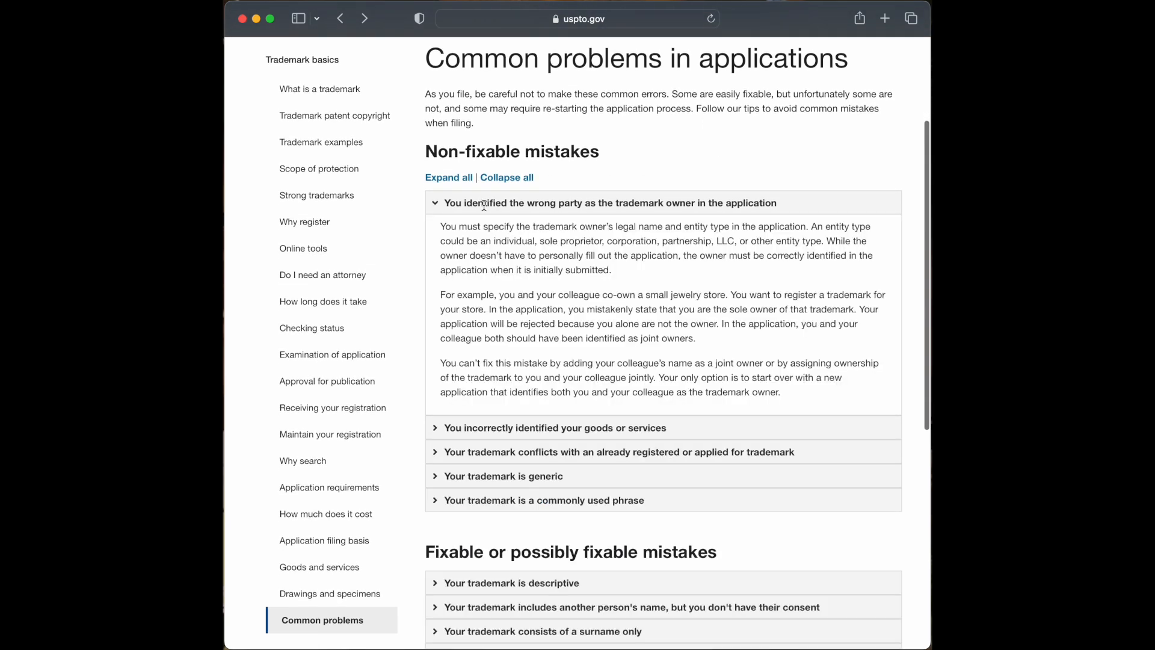
pyautogui.click(485, 207)
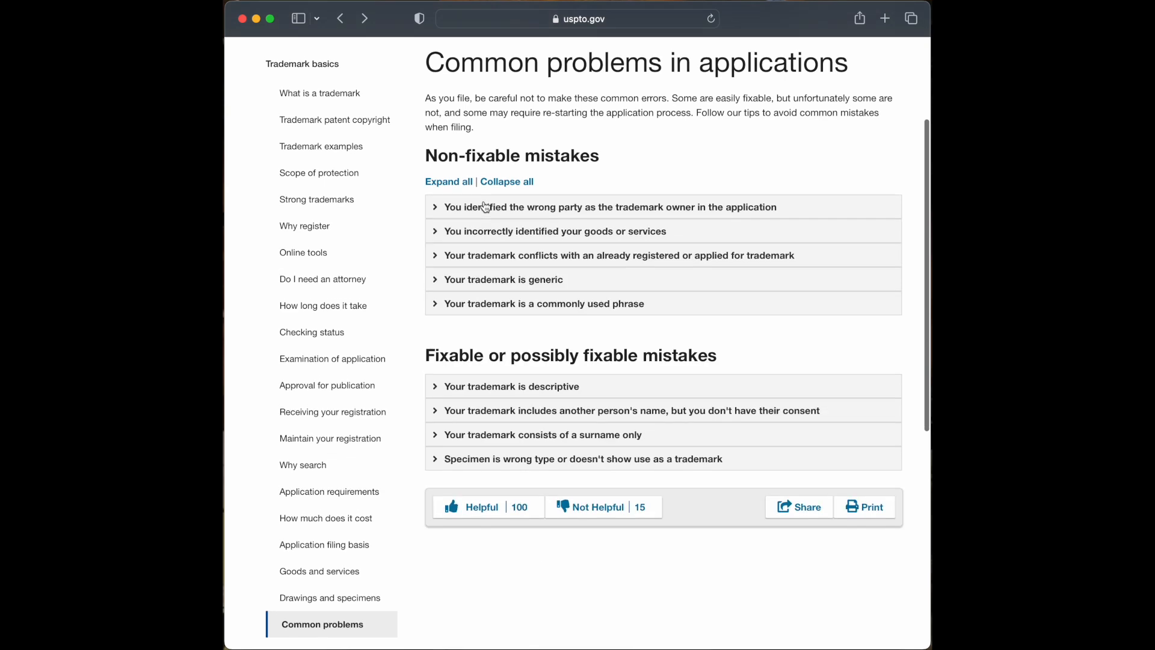
pyautogui.click(502, 235)
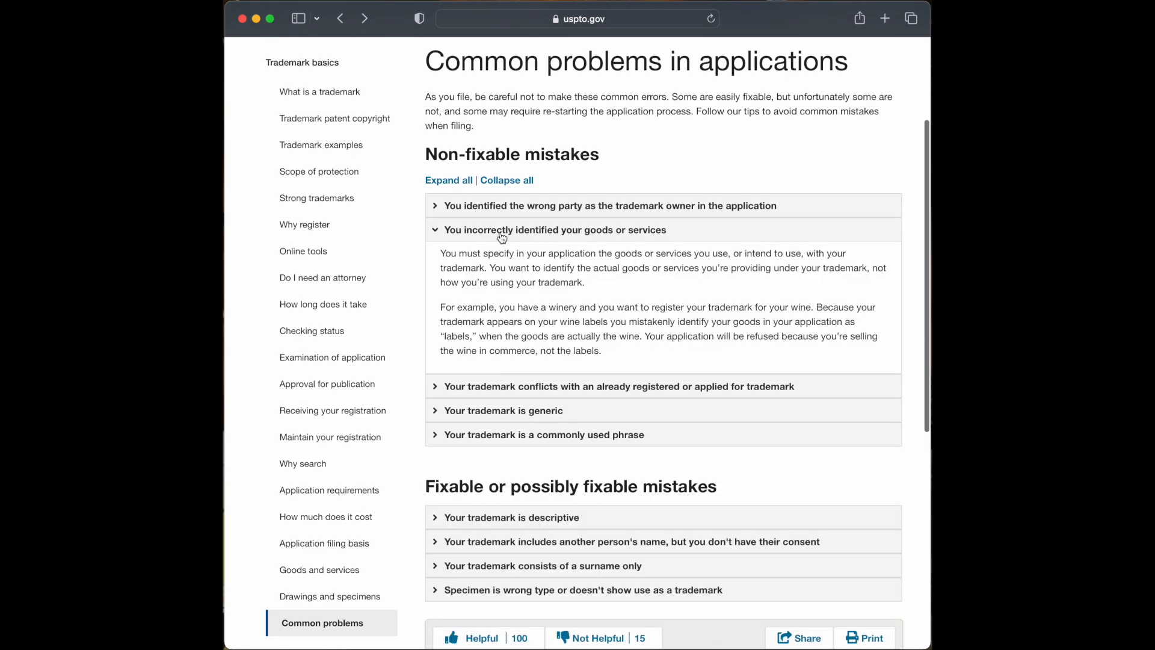
pyautogui.click(502, 234)
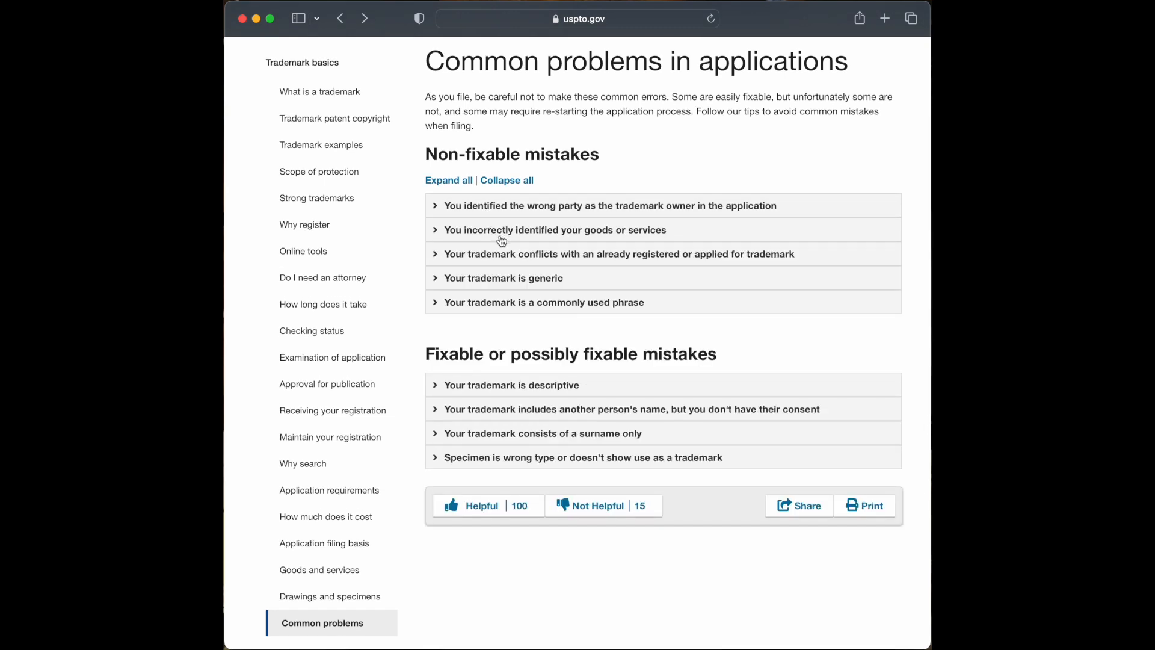
pyautogui.click(513, 259)
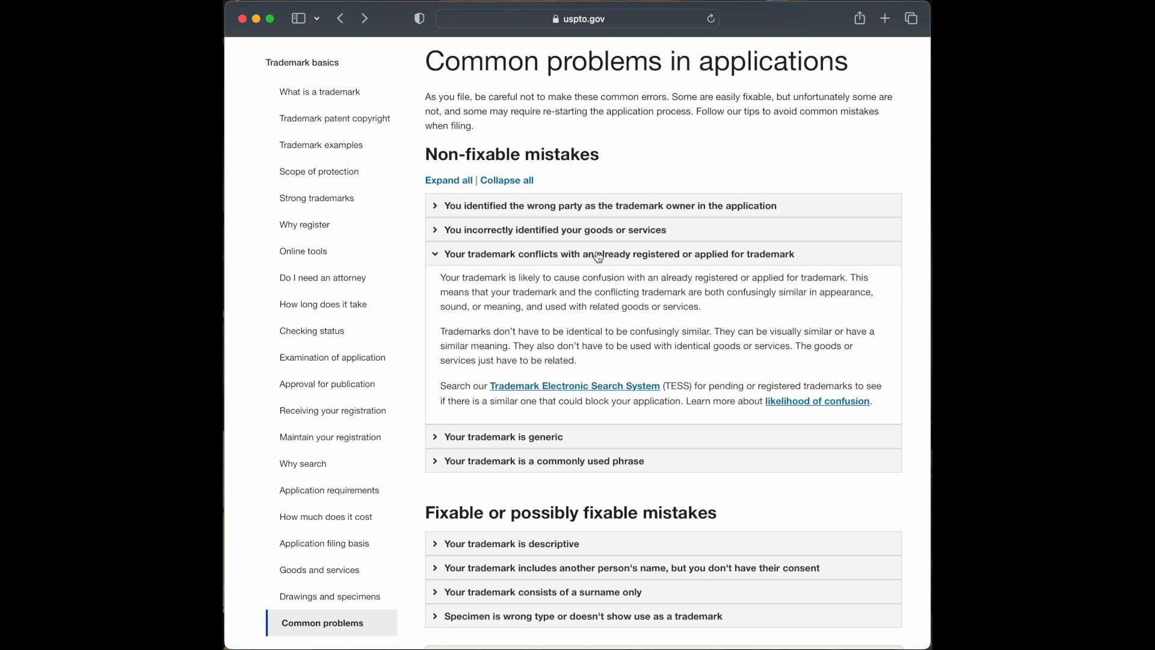
pyautogui.click(598, 257)
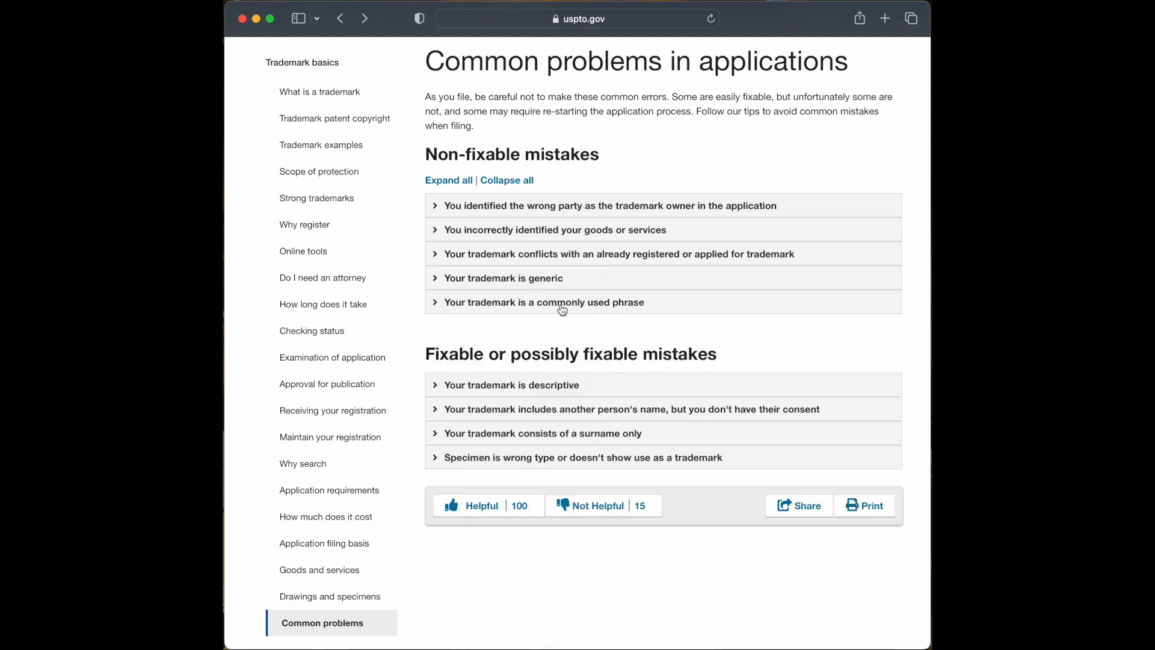
pyautogui.click(515, 280)
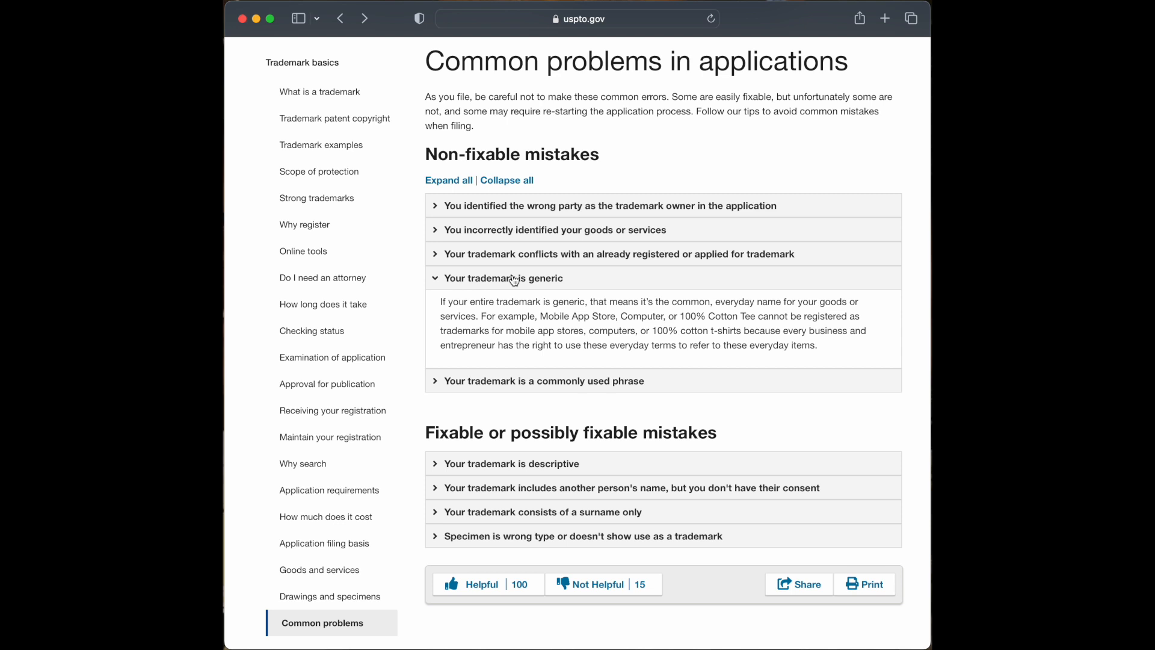
pyautogui.click(515, 280)
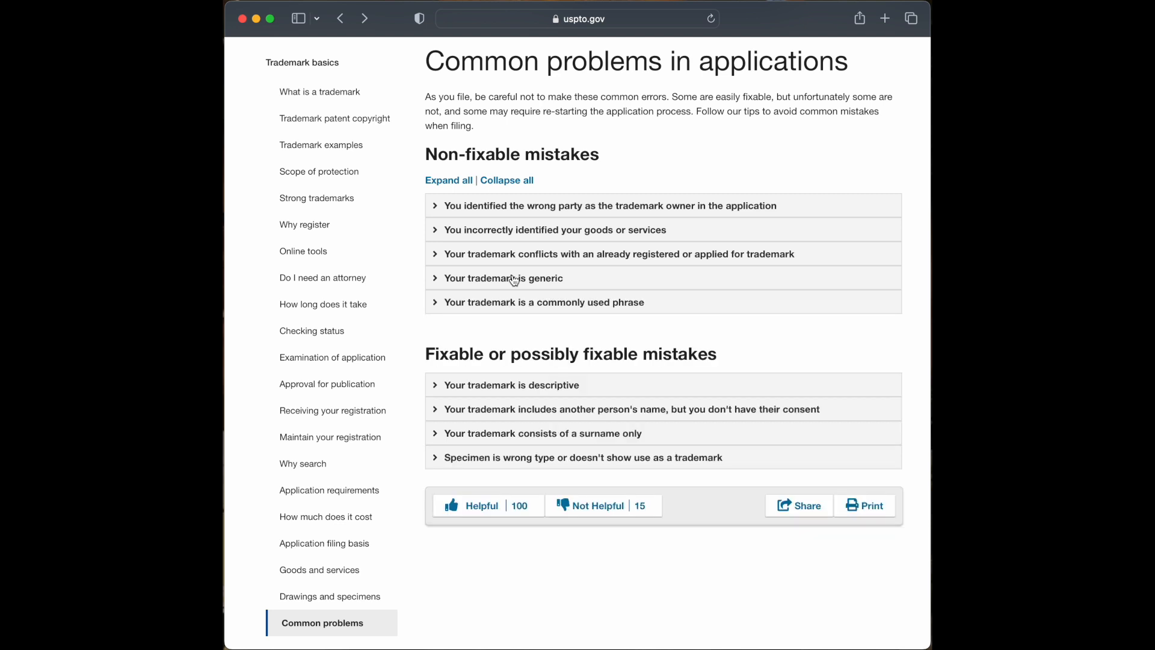
# - Expand the commonly used phrase section and highlight its example phrases and explanation
pyautogui.click(518, 308)
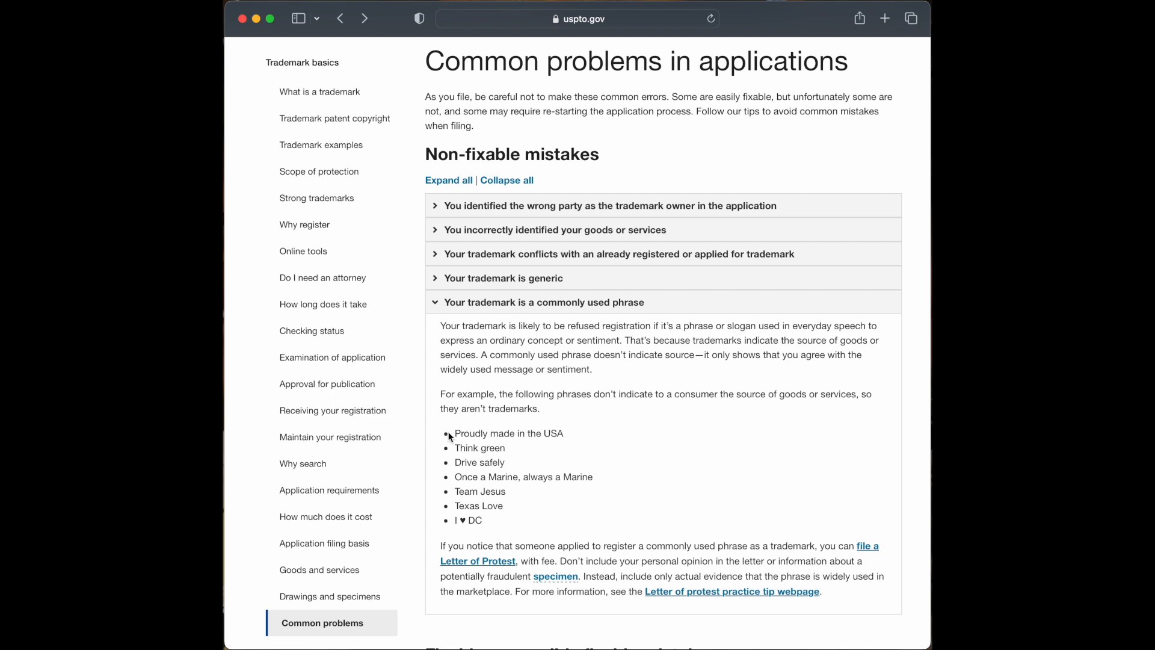
pyautogui.moveTo(473, 435); pyautogui.dragTo(559, 511)
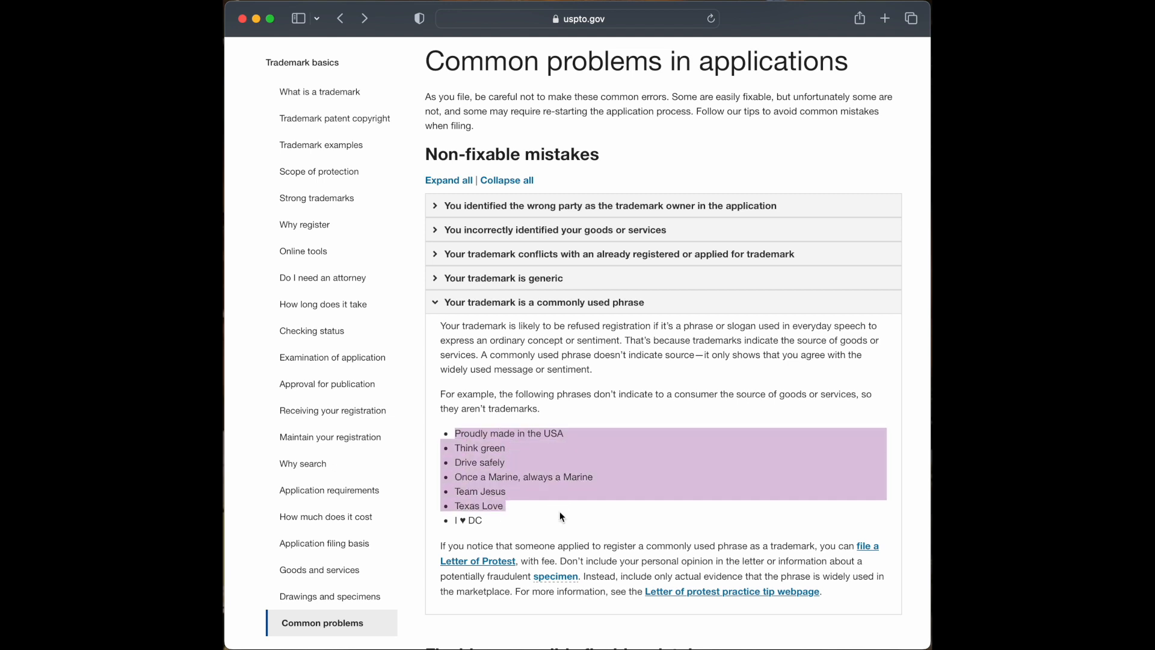
pyautogui.click(674, 533)
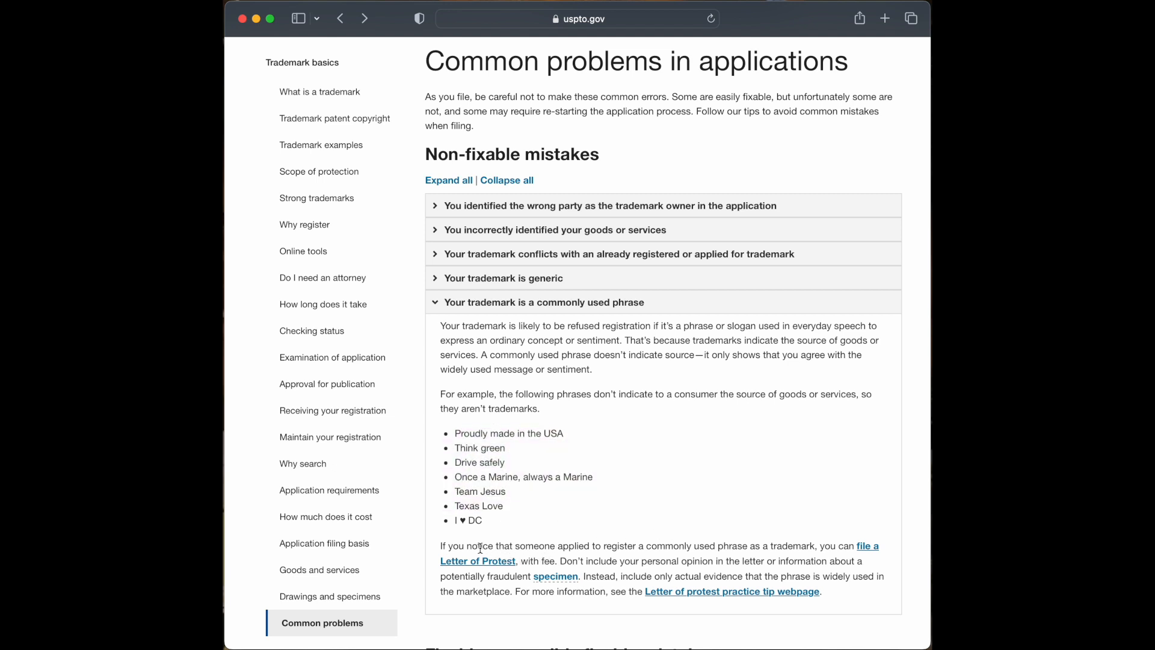
pyautogui.moveTo(439, 546); pyautogui.dragTo(751, 559)
pyautogui.click(742, 485)
pyautogui.scroll(-1, 686, 469)
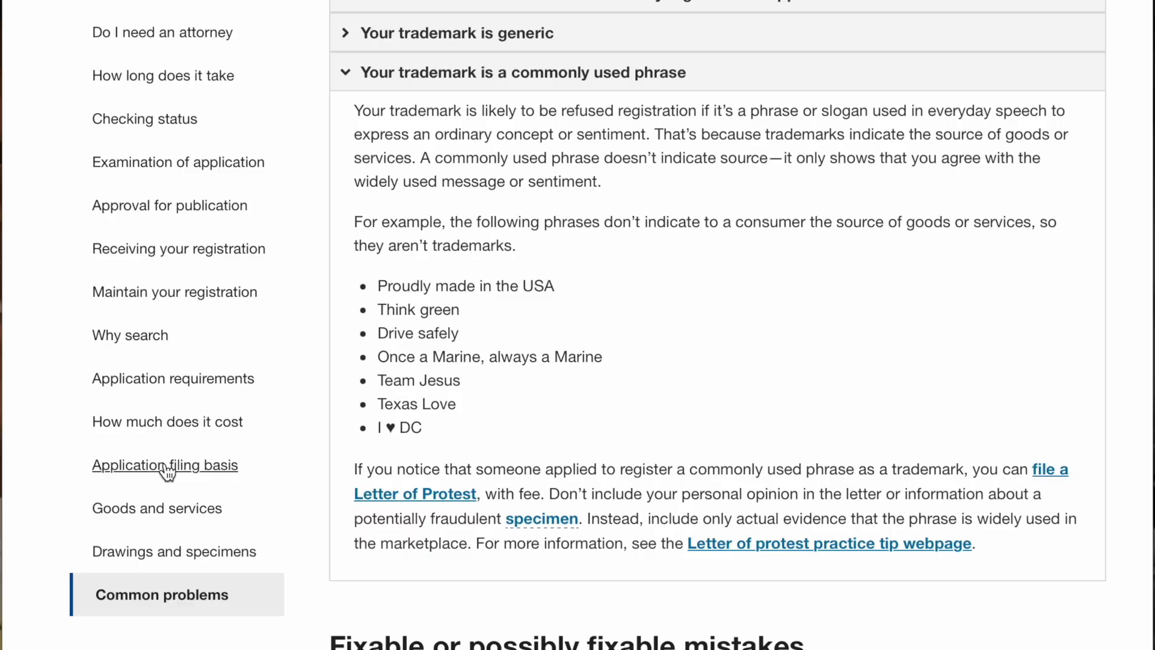
# - On the Application filing basis page, highlight the Use in commerce and Intent to use sections
pyautogui.click(165, 467)
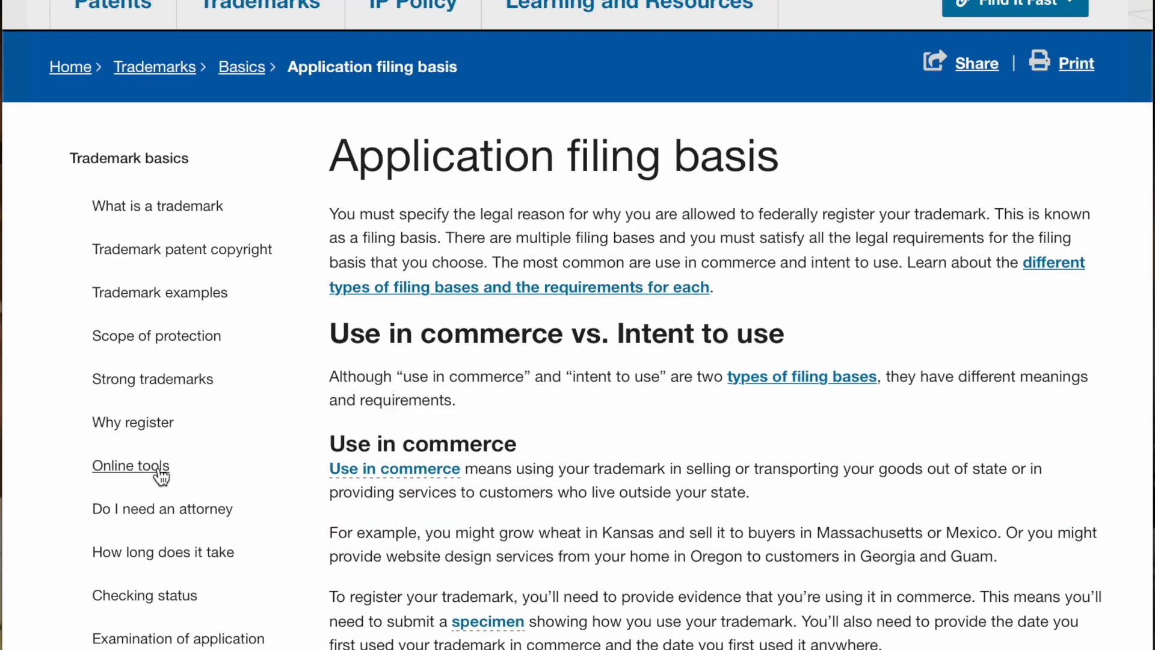
pyautogui.scroll(-1, 486, 361)
pyautogui.scroll(-2, 487, 363)
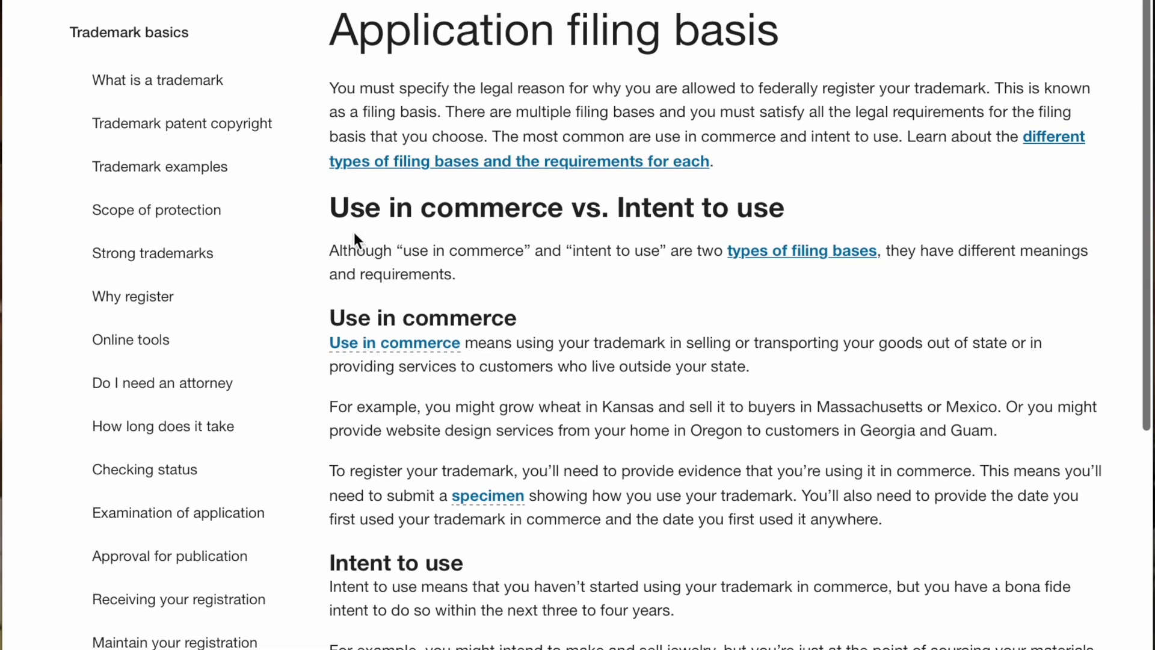
pyautogui.moveTo(330, 315); pyautogui.dragTo(533, 343)
pyautogui.click(541, 293)
pyautogui.moveTo(330, 564); pyautogui.dragTo(461, 565)
pyautogui.click(517, 568)
pyautogui.scroll(-2, 963, 478)
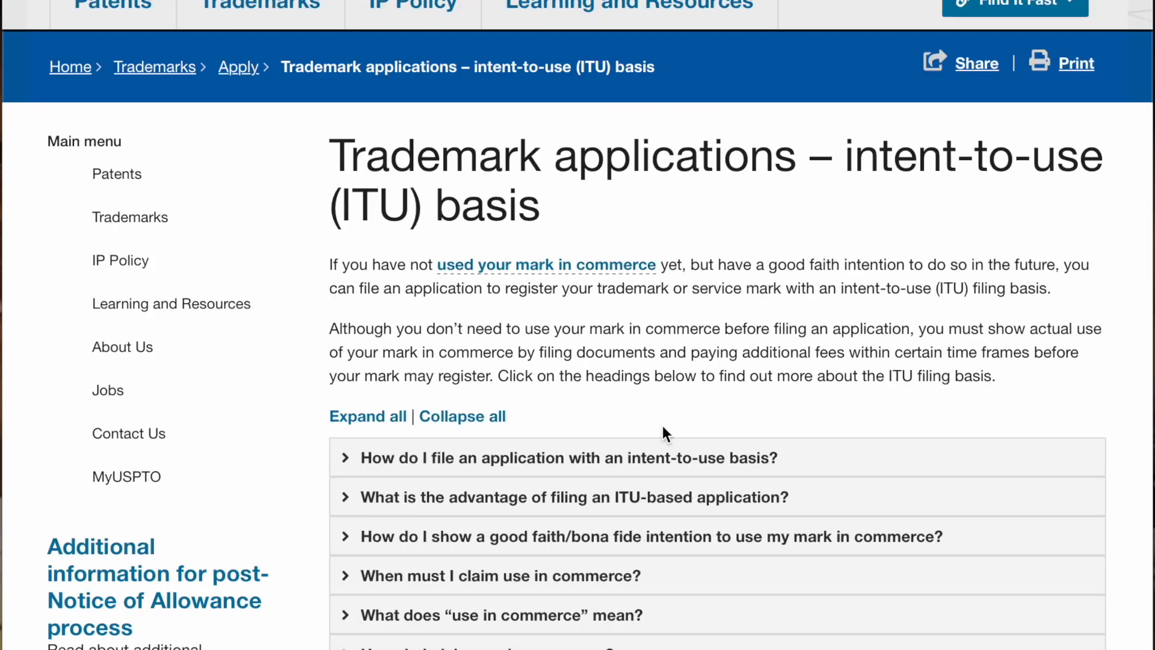
# - Expand the 'What is the advantage…' and 'more than six months' ITU answers
pyautogui.scroll(-3, 996, 576)
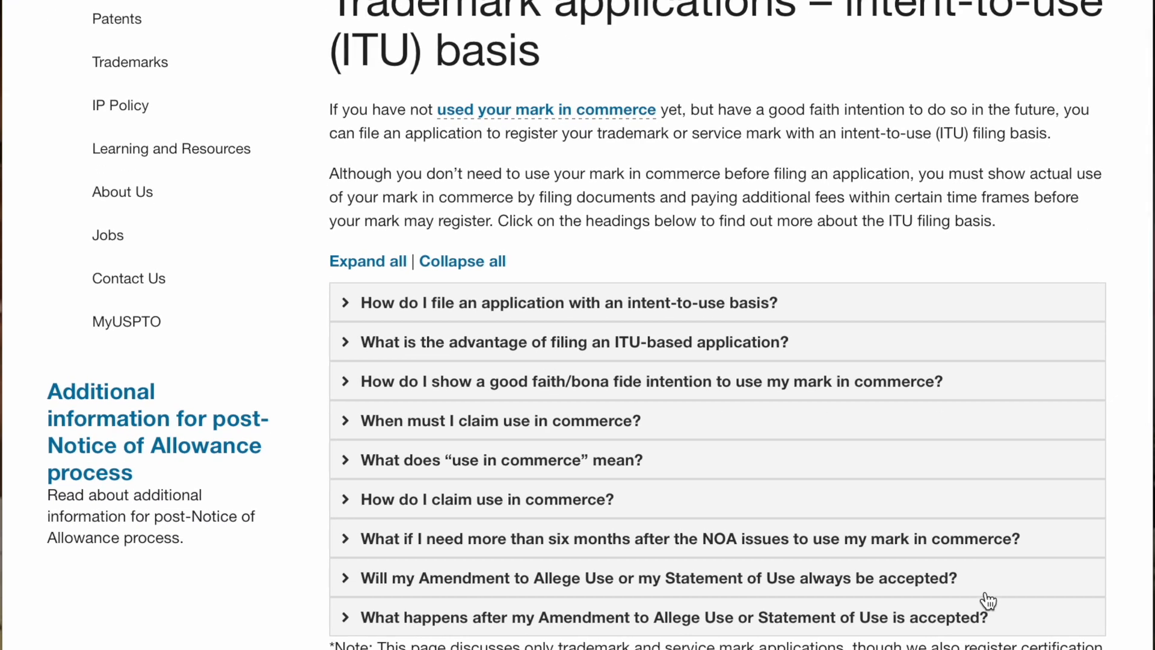
pyautogui.click(766, 352)
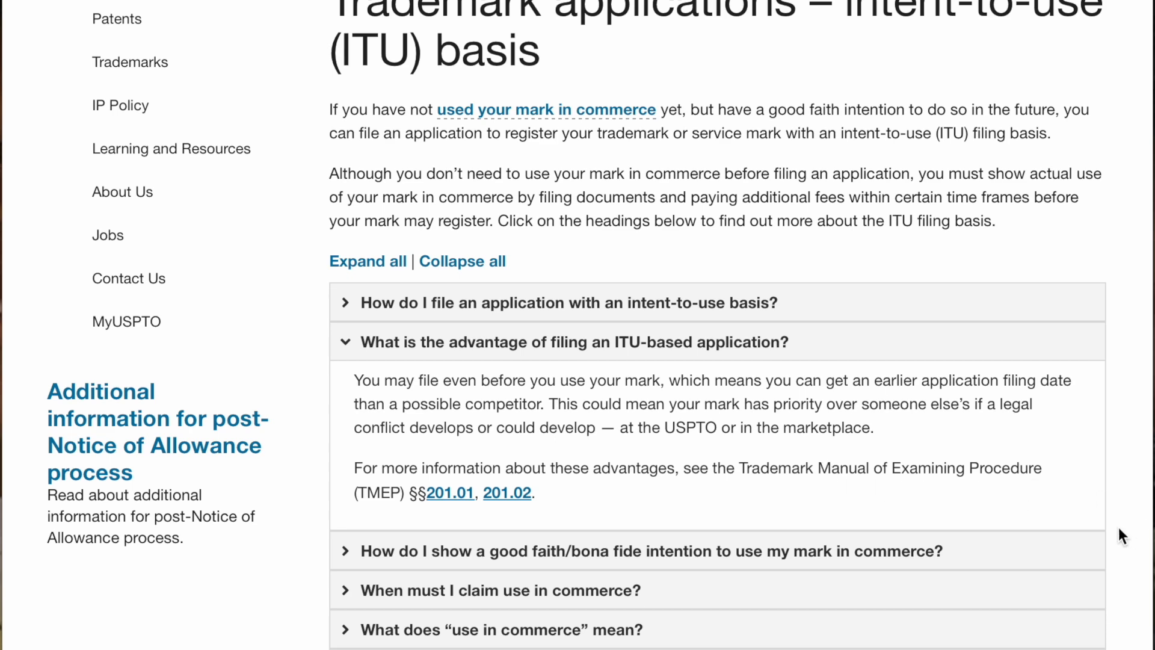
pyautogui.scroll(-1, 1110, 529)
pyautogui.scroll(-2, 1110, 530)
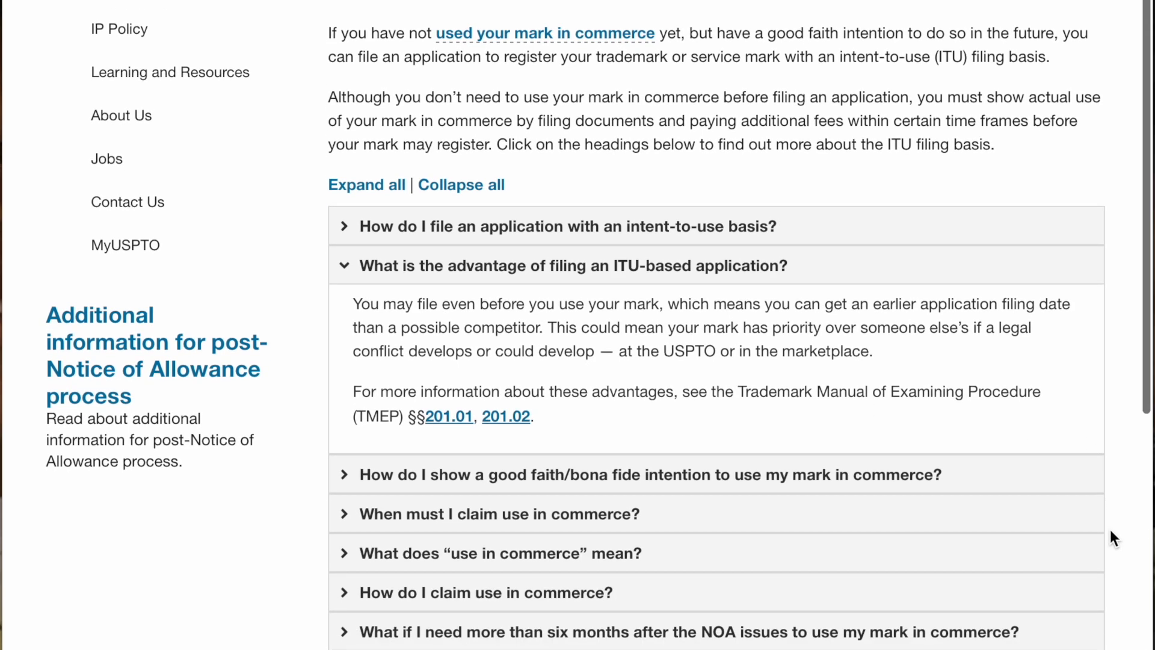
pyautogui.scroll(-1, 1098, 543)
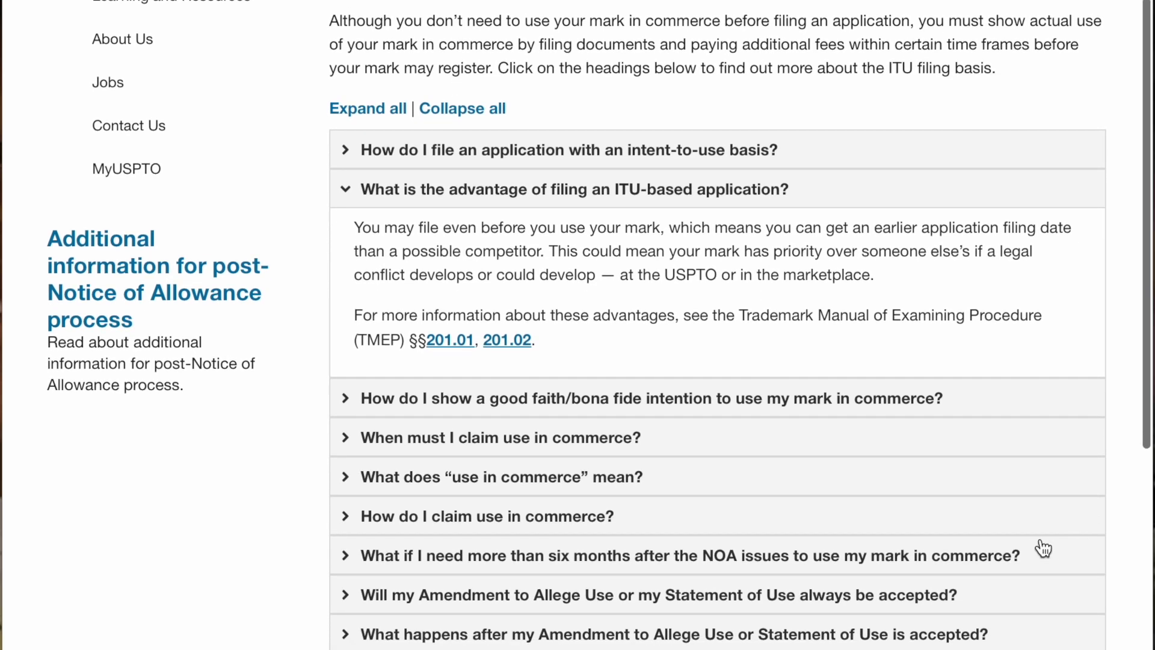
pyautogui.click(916, 574)
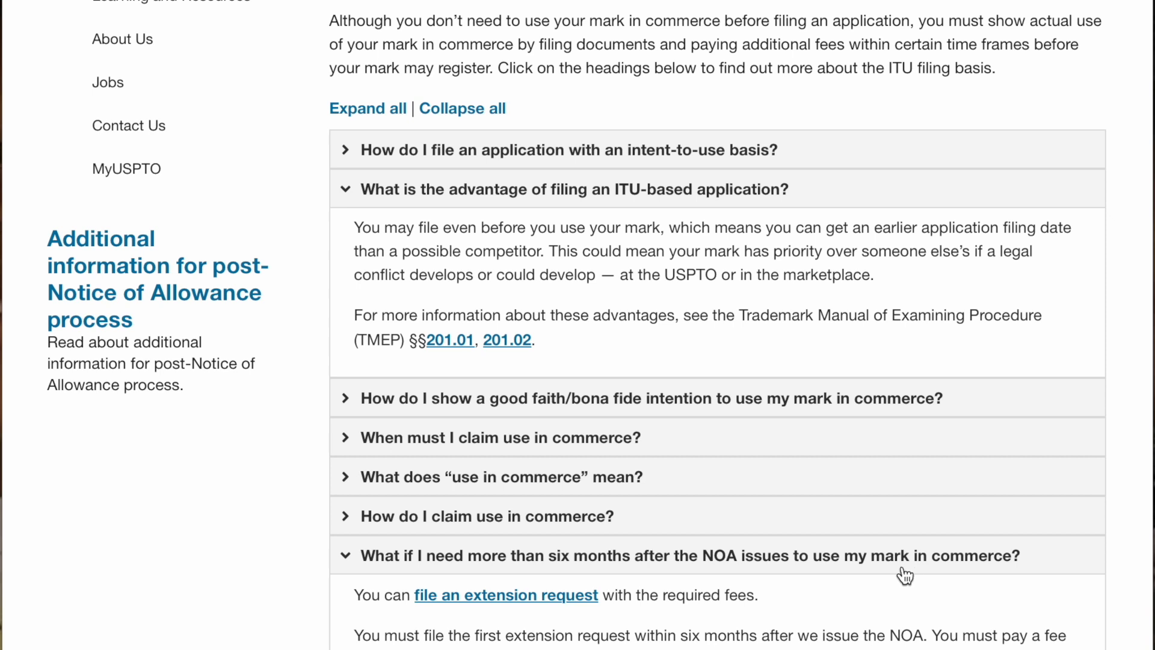
pyautogui.scroll(1, 864, 613)
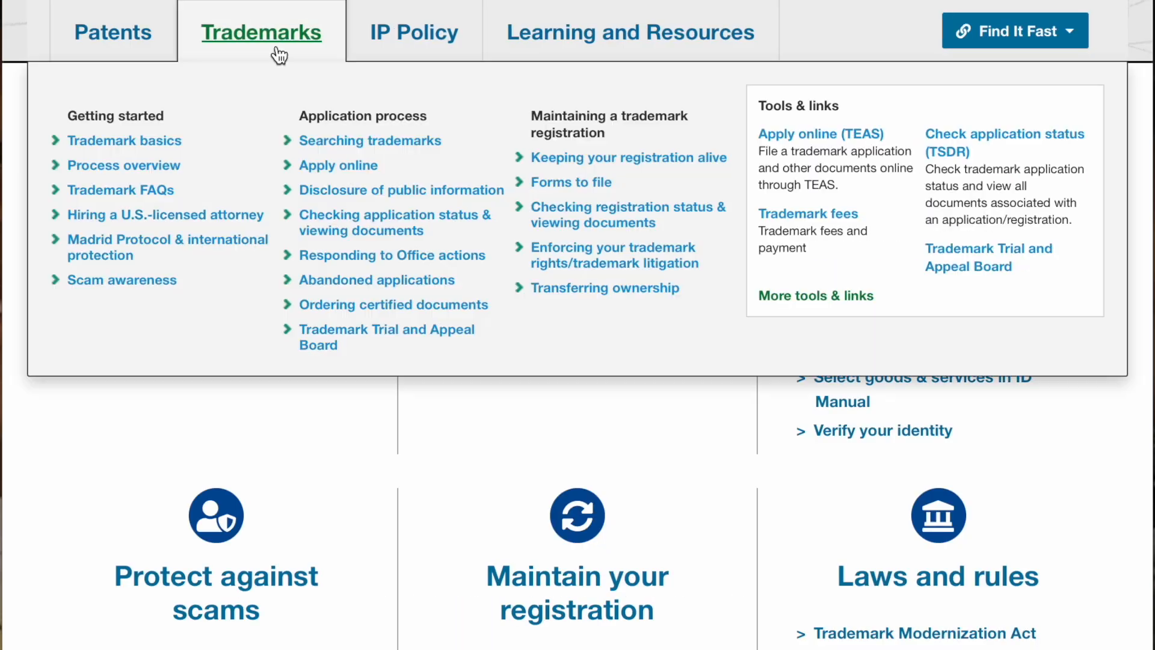
# - Go from the TESS how-to guide into TESS and bring up the Basic Word Mark Search form
pyautogui.moveTo(414, 36)
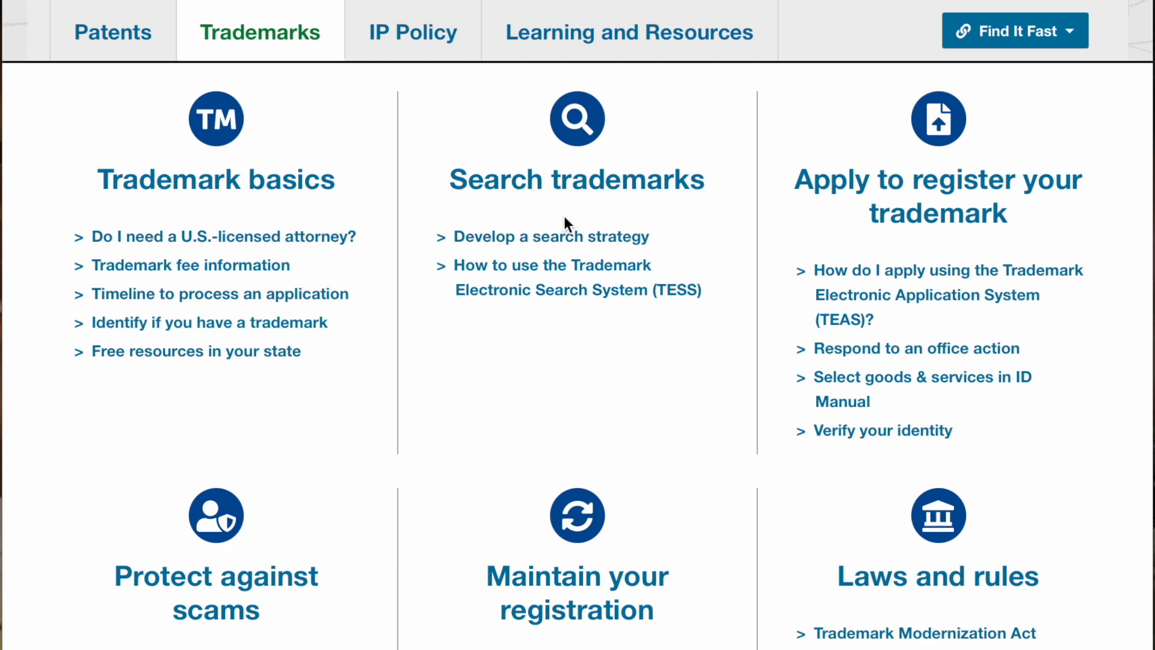
pyautogui.click(561, 293)
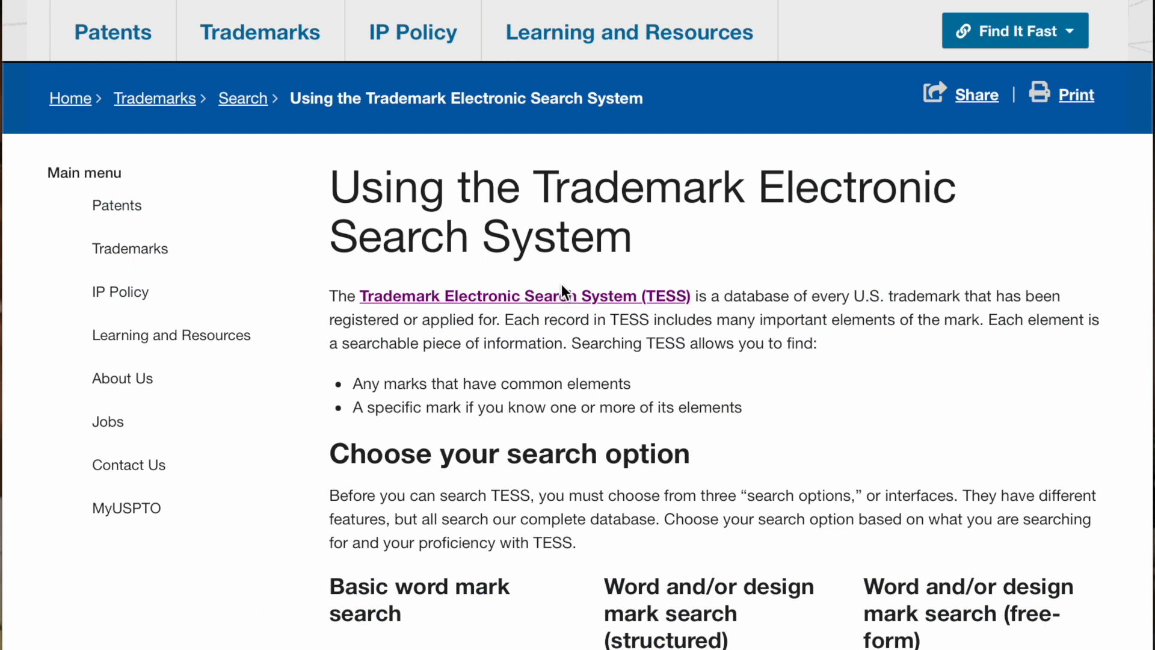
pyautogui.click(515, 297)
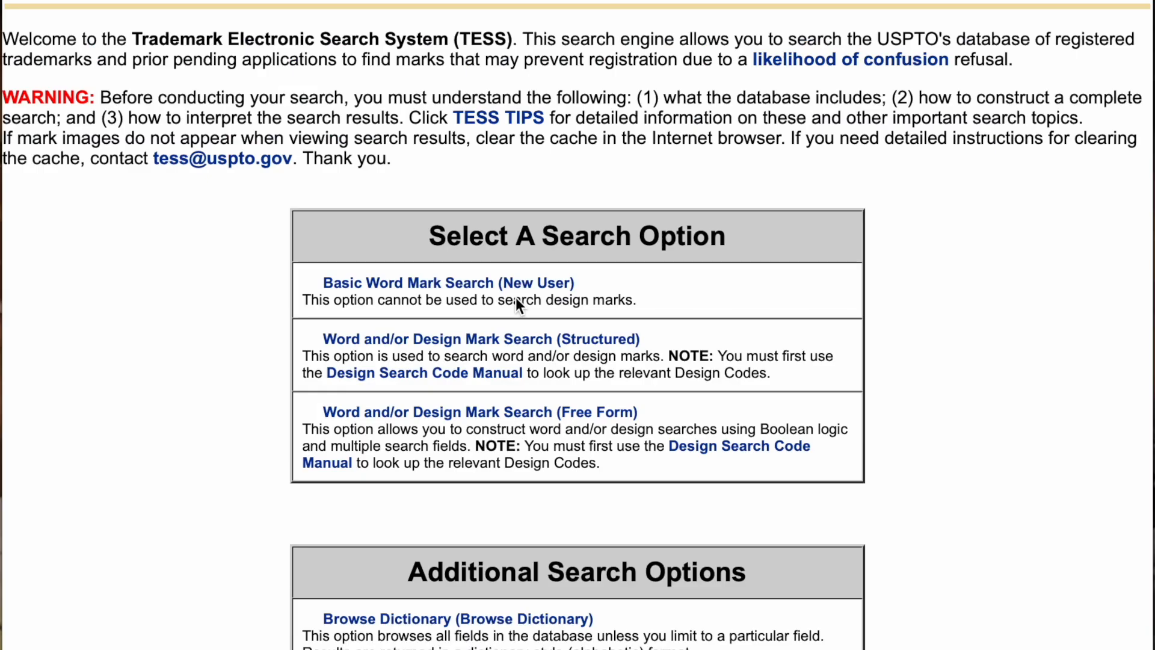
pyautogui.click(409, 287)
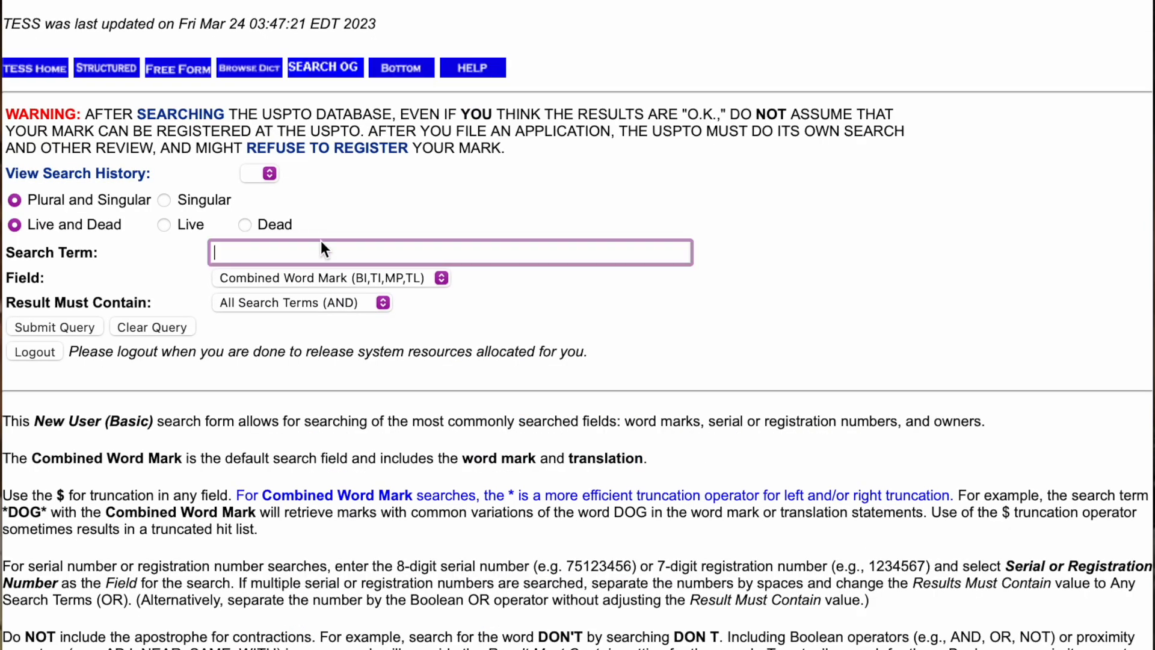
# - Search TESS word marks for 'bek klothing'
pyautogui.write('bek klothing')
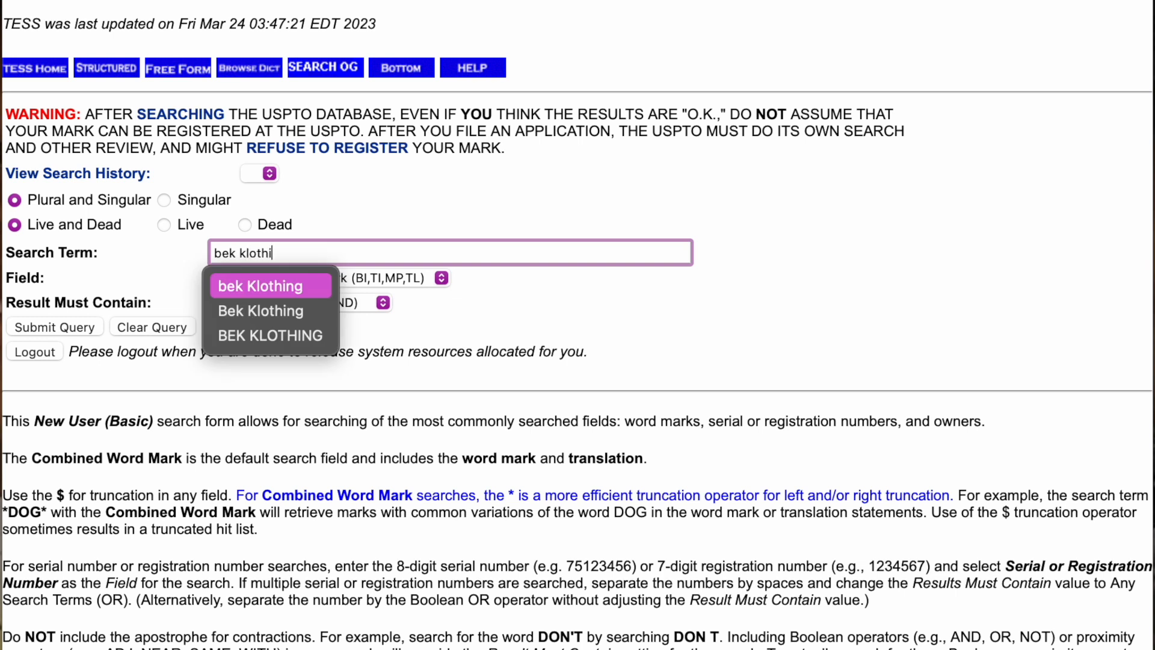
pyautogui.click(232, 288)
pyautogui.click(46, 329)
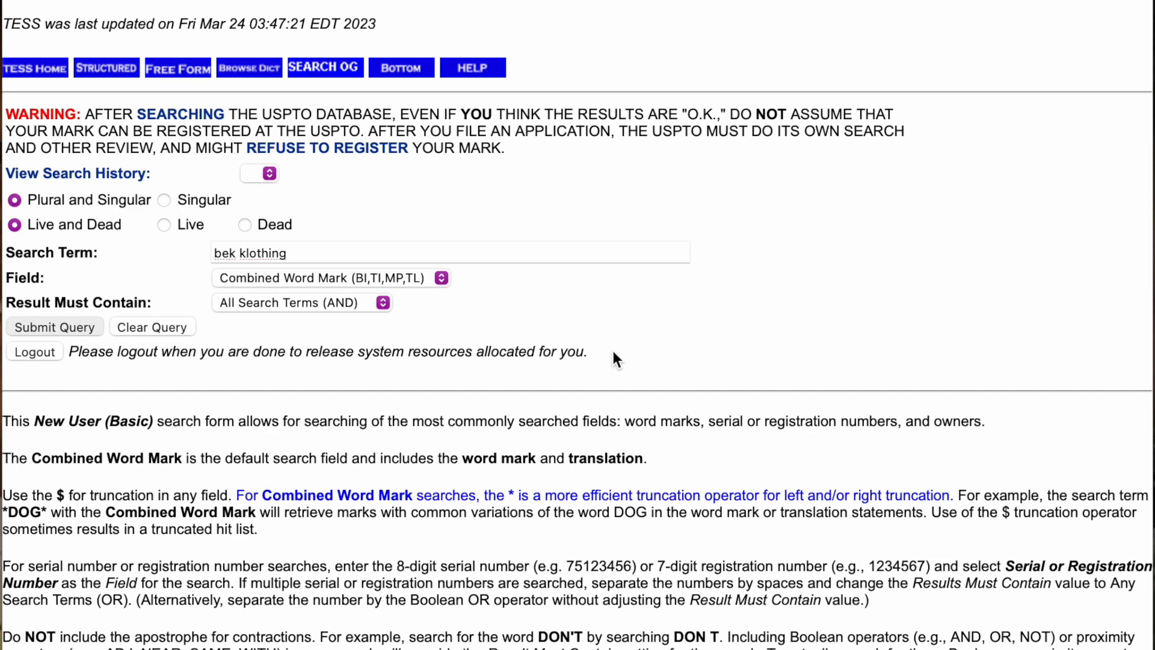
# - Review the single BEK KLOTHING record, then return to the search form and select the old term
pyautogui.moveTo(85, 291); pyautogui.dragTo(315, 286)
pyautogui.scroll(-2, 338, 389)
pyautogui.scroll(-2, 339, 397)
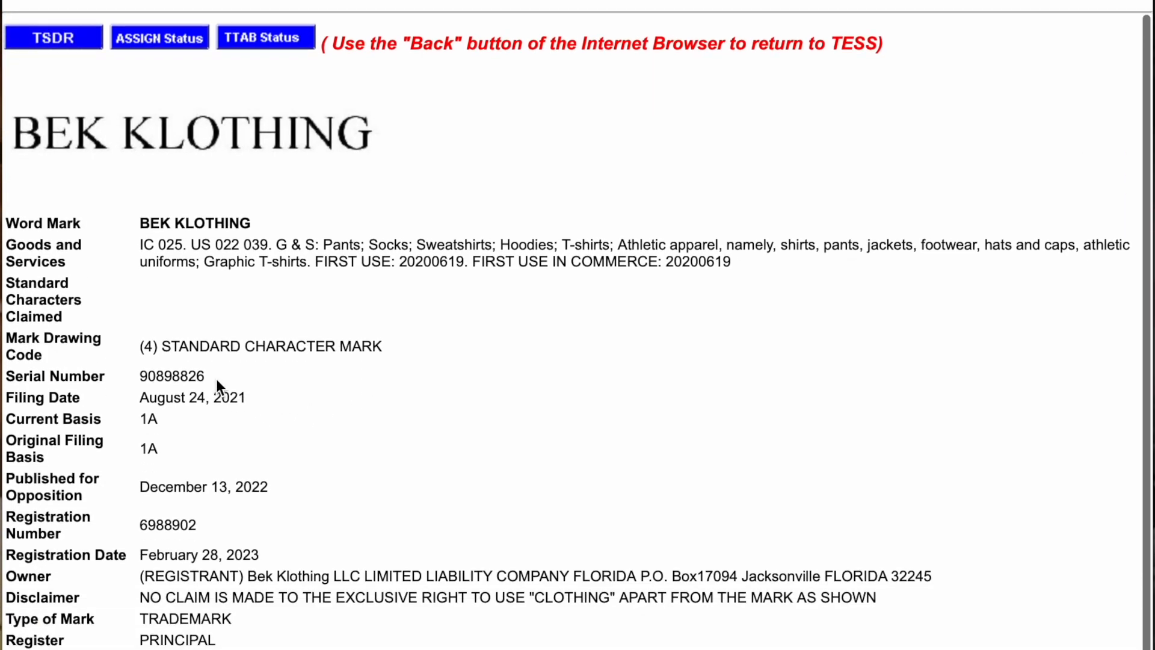
pyautogui.moveTo(206, 376); pyautogui.dragTo(138, 376)
pyautogui.click(307, 489)
pyautogui.scroll(2, 307, 489)
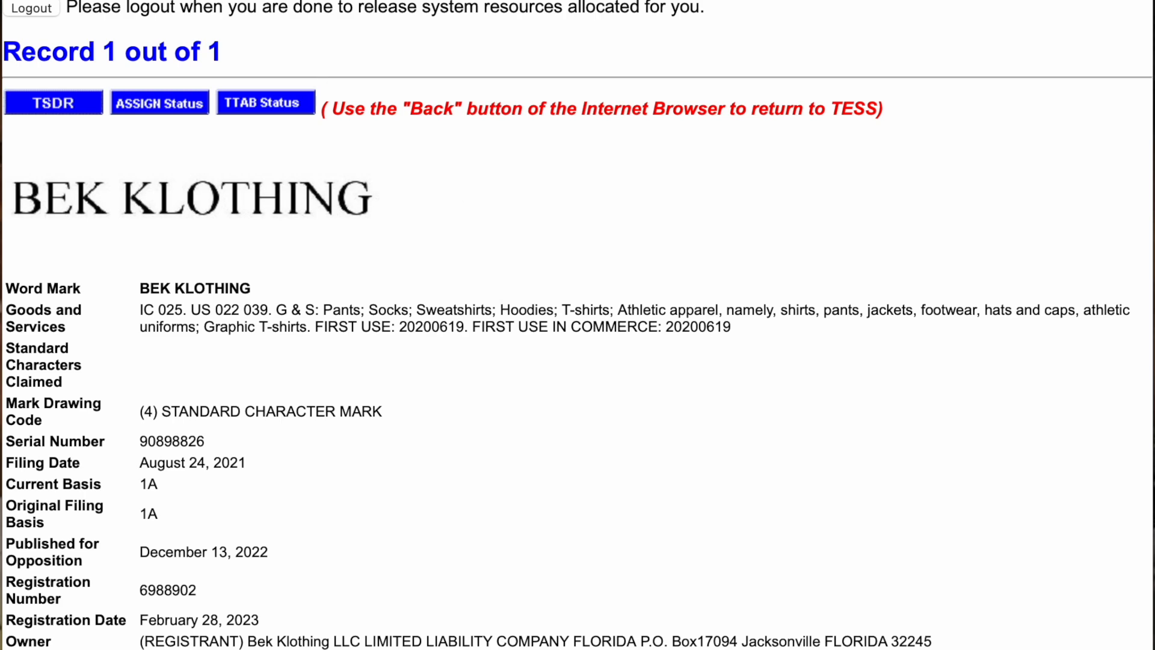
pyautogui.press('super+Left')
pyautogui.moveTo(304, 253); pyautogui.dragTo(195, 249)
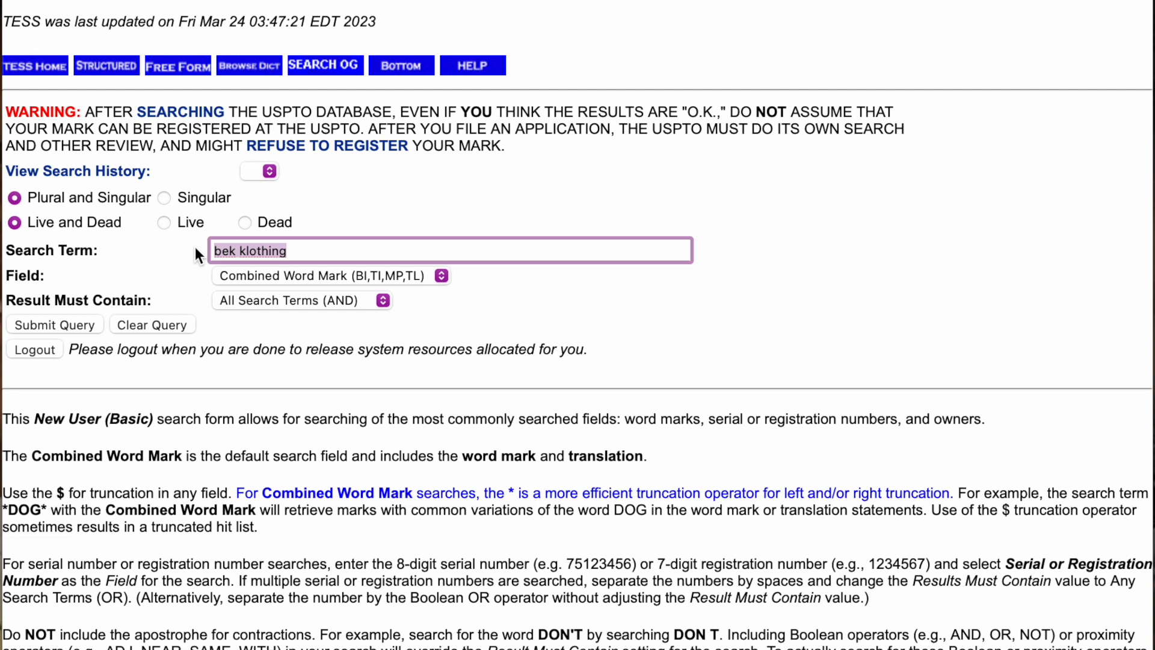
# - Search word marks for 'street apparel' and review the results list
pyautogui.write('street')
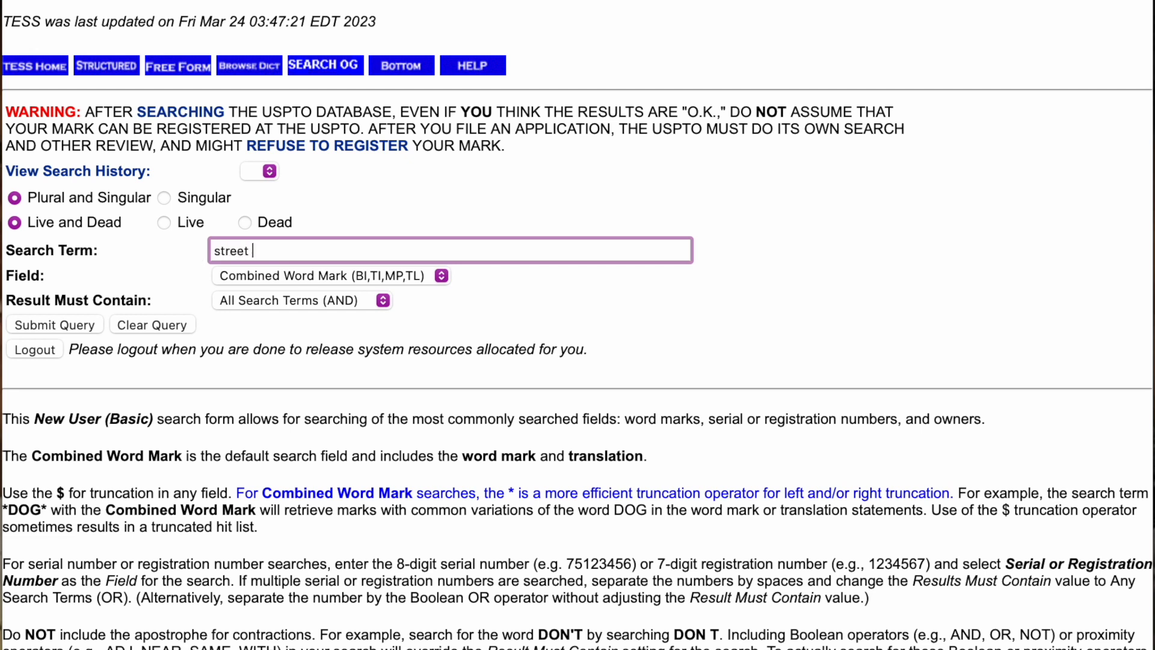
pyautogui.write(' apparel')
pyautogui.click(37, 327)
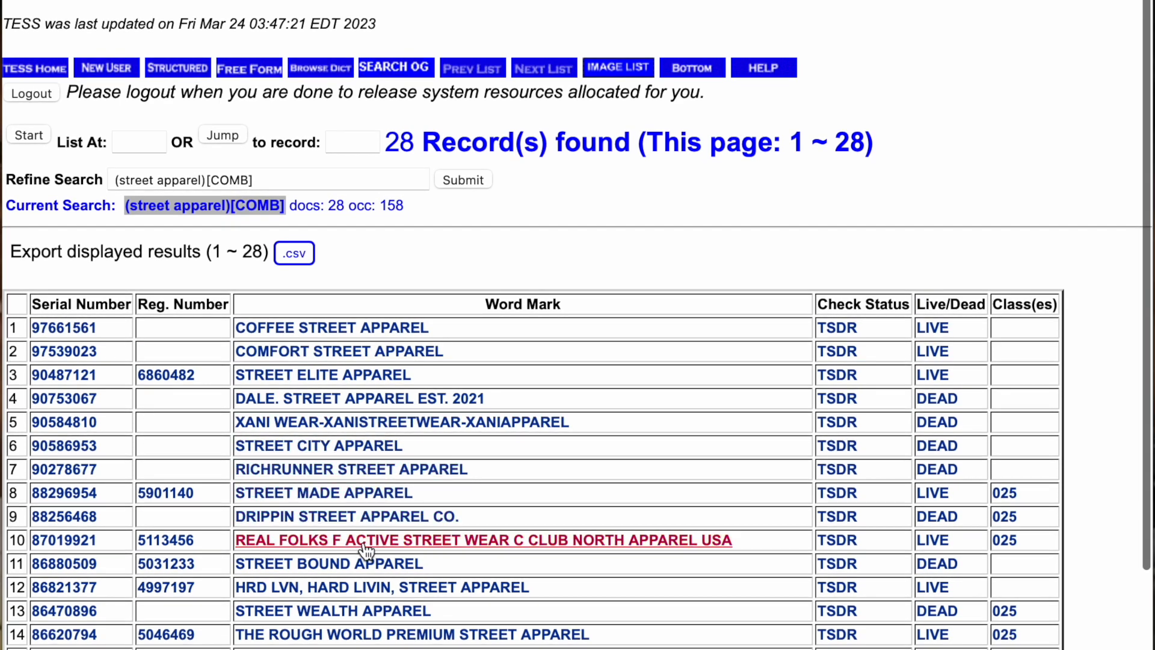
pyautogui.scroll(-2, 366, 549)
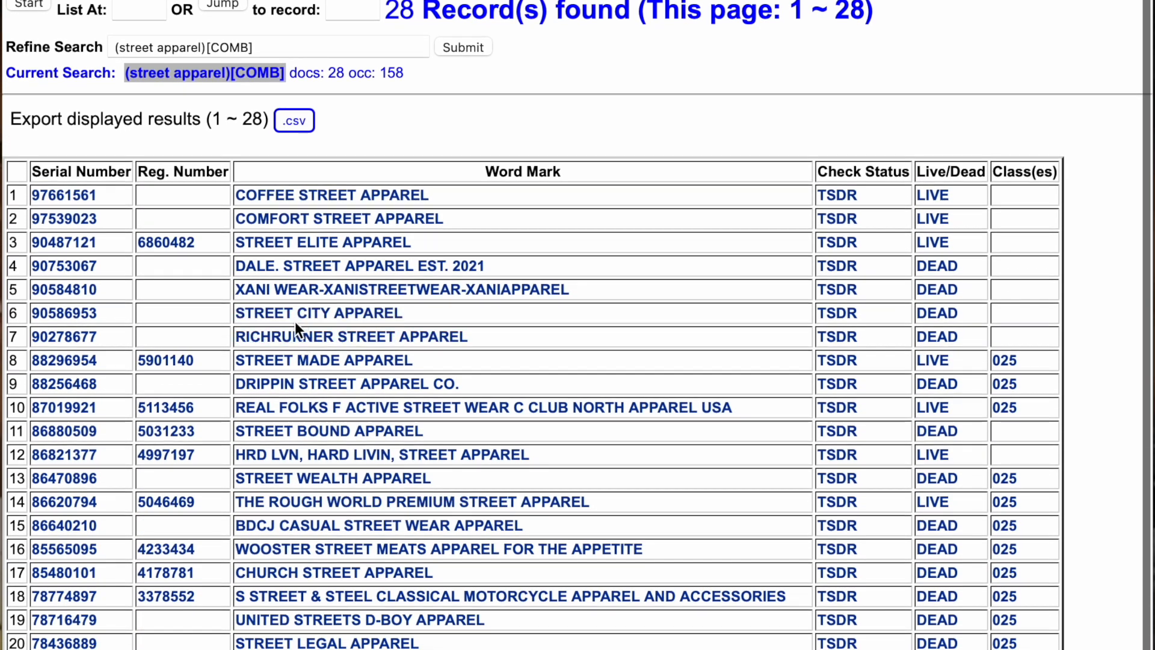
pyautogui.doubleClick(949, 314)
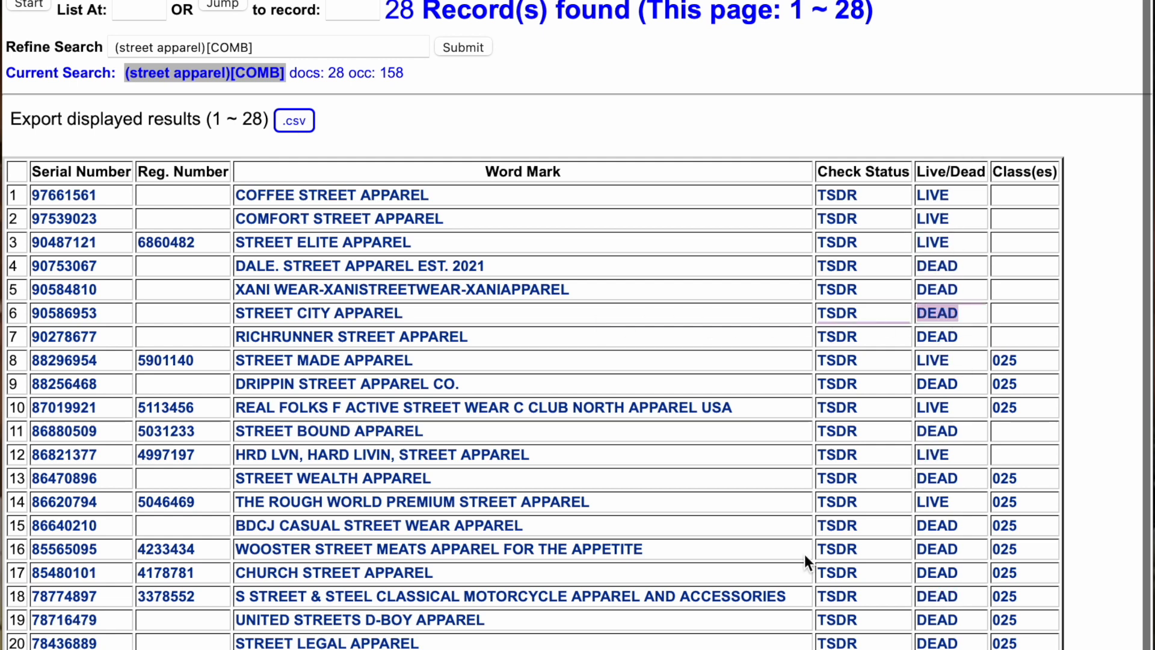
pyautogui.scroll(-3, 307, 491)
pyautogui.scroll(5, 307, 491)
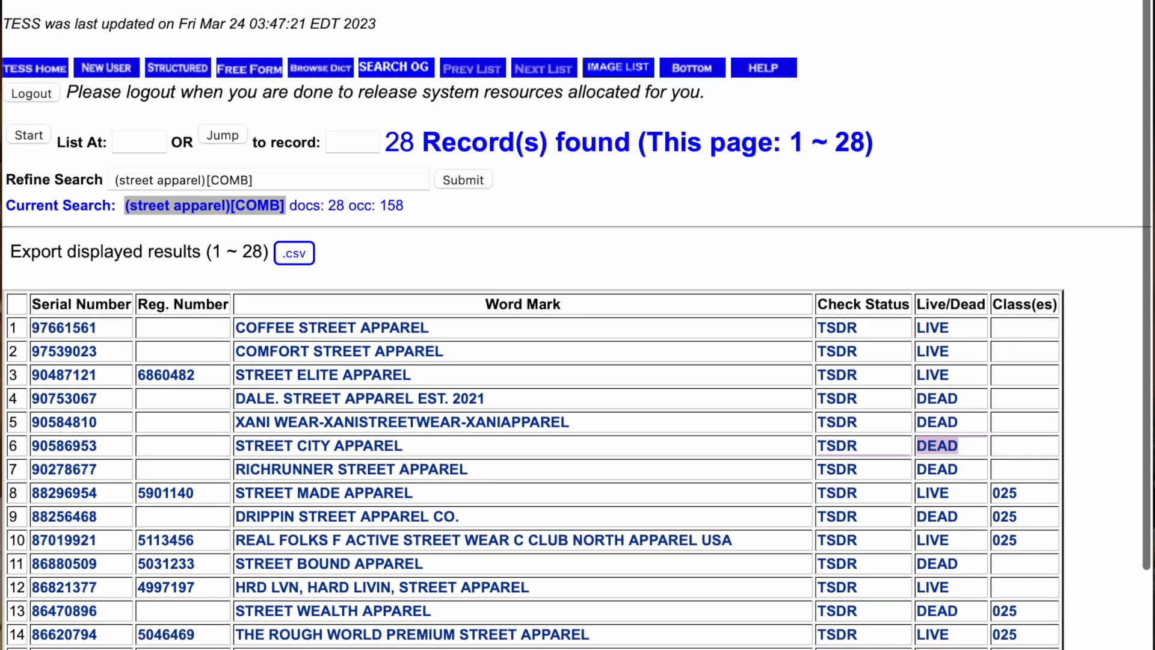
# - Rerun the 'street apparel' search limited to Live marks
pyautogui.press('super+[')
pyautogui.scroll(-1, 146, 182)
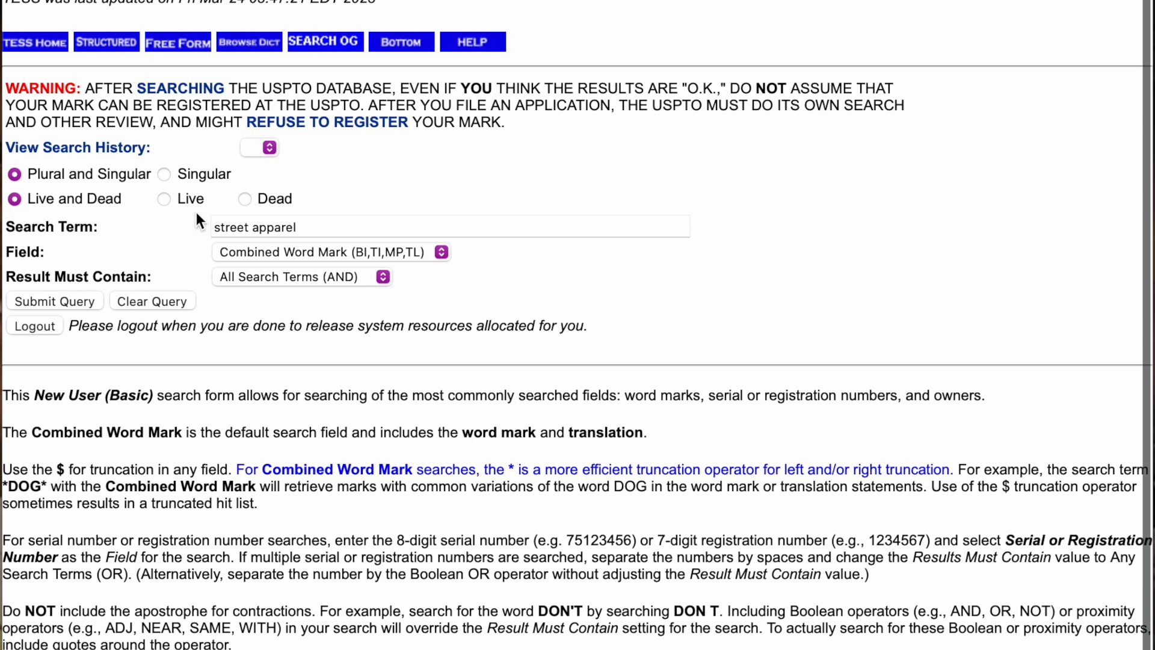
pyautogui.click(166, 200)
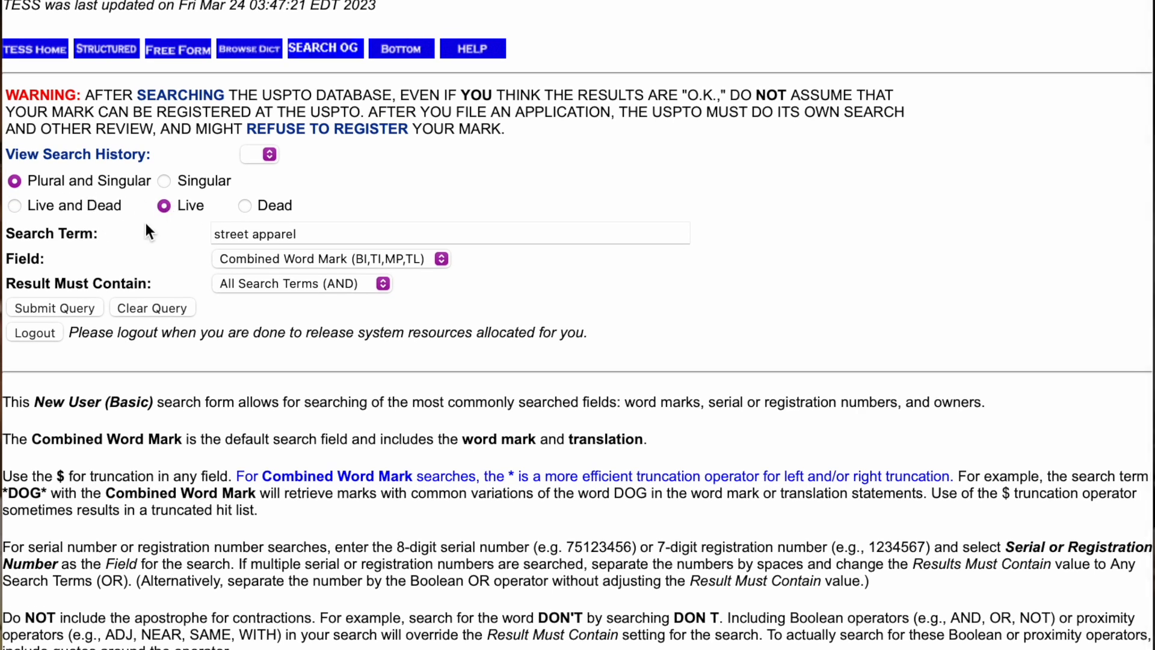
pyautogui.click(78, 306)
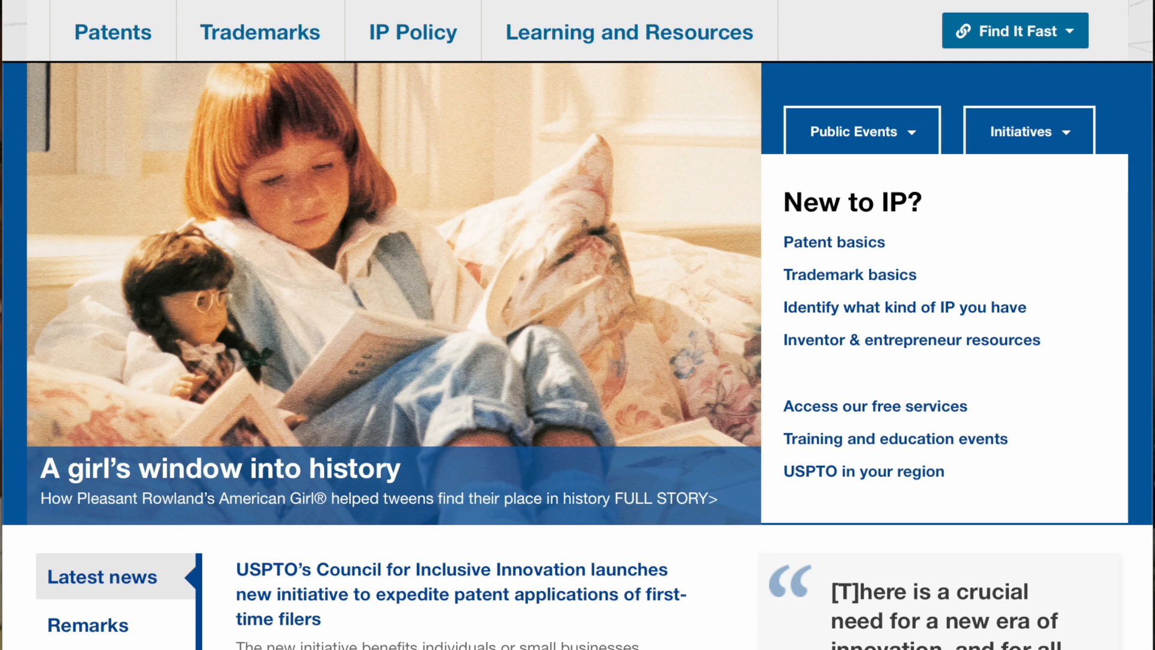
# - Reach TESS via the Trademarks menu's Searching trademarks page
pyautogui.click(238, 57)
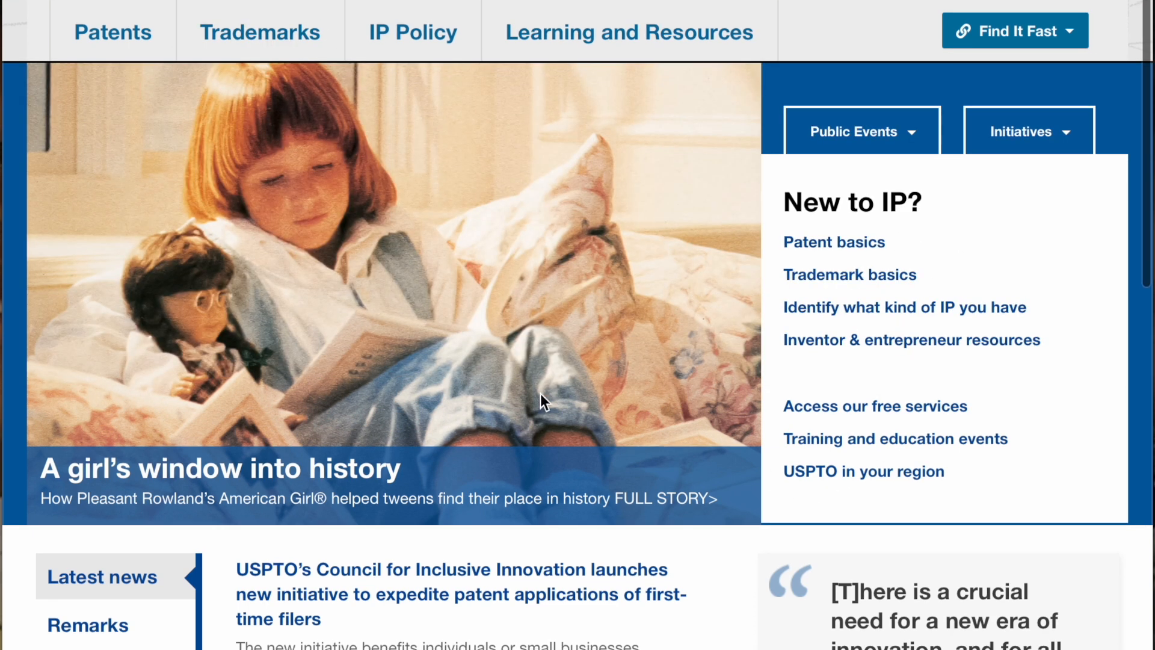
pyautogui.moveTo(258, 47)
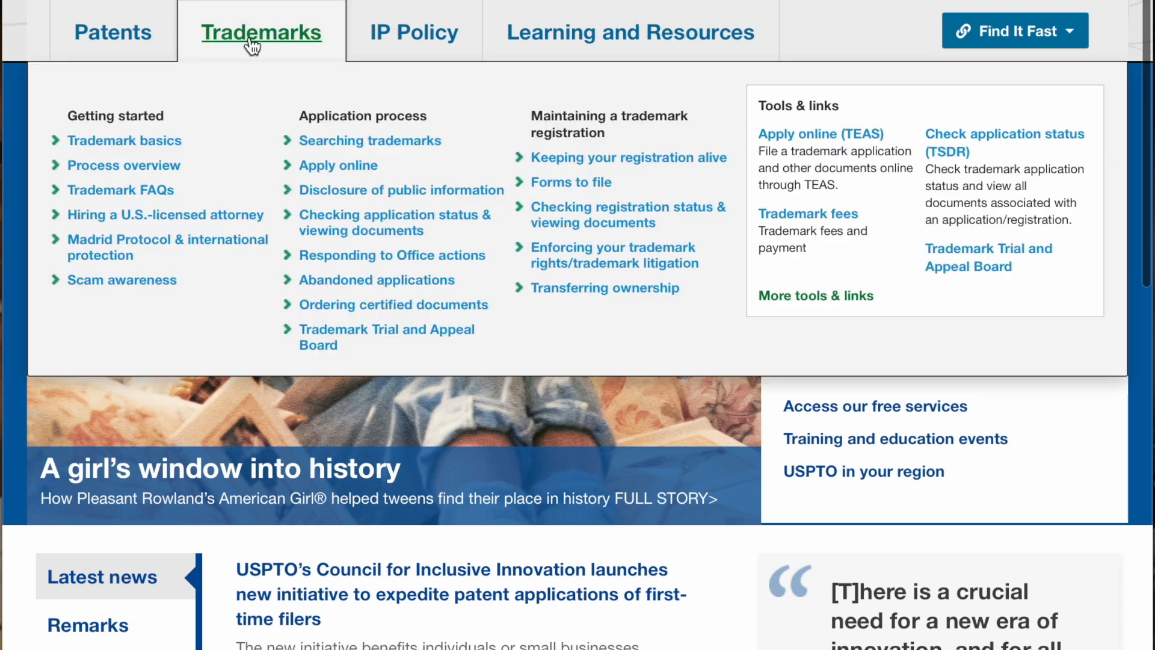
pyautogui.click(342, 143)
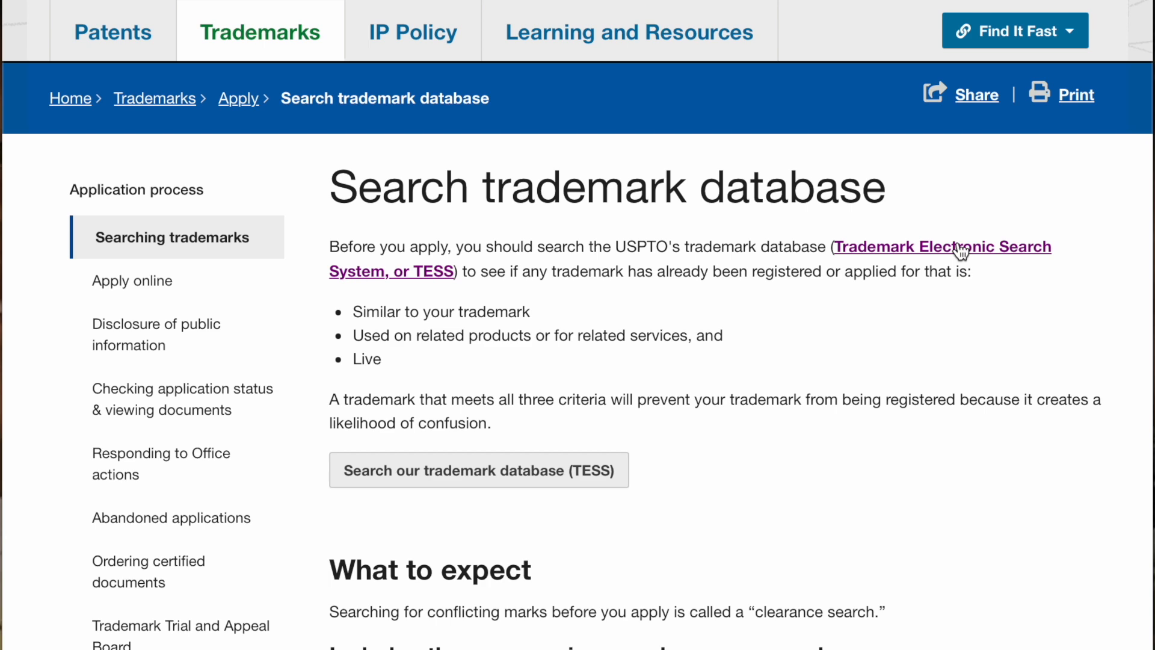
pyautogui.scroll(-1, 583, 466)
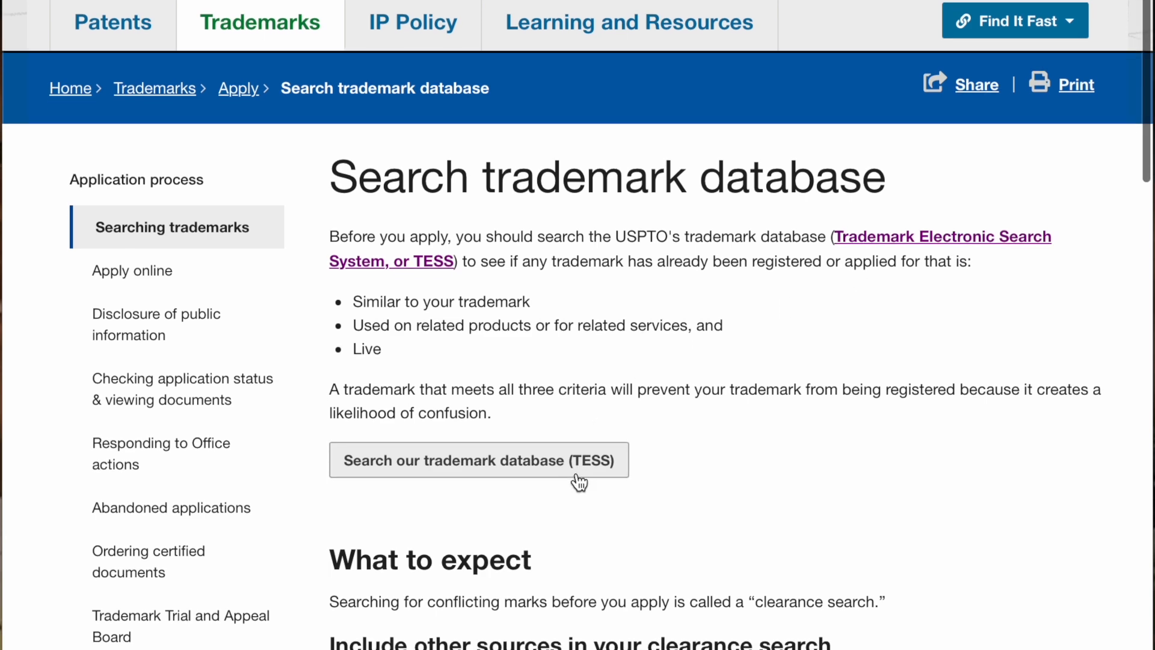
pyautogui.scroll(-1, 518, 419)
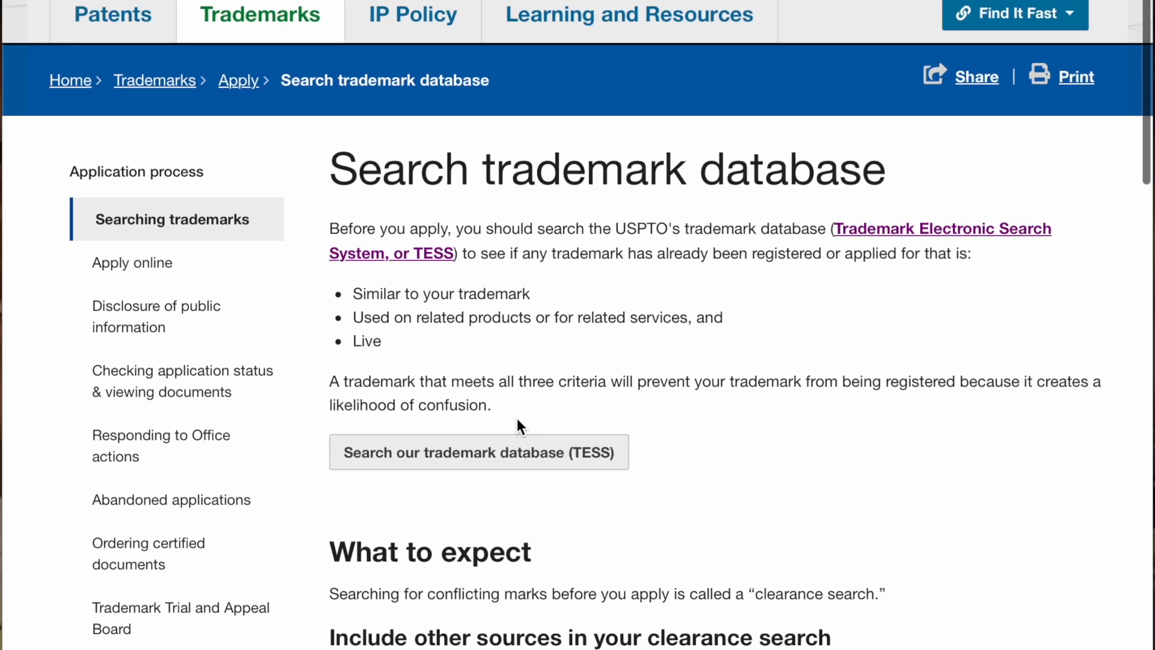
pyautogui.click(525, 460)
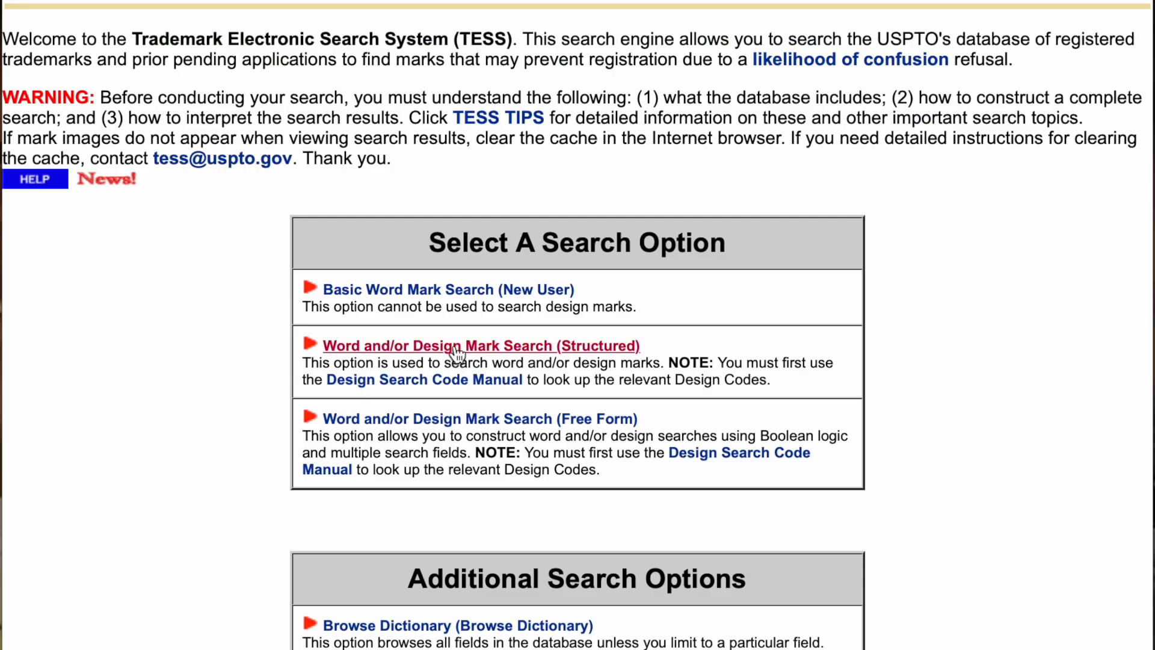
# - Run a Word and/or Design Mark Search (Structured) for 'nike'
pyautogui.click(457, 349)
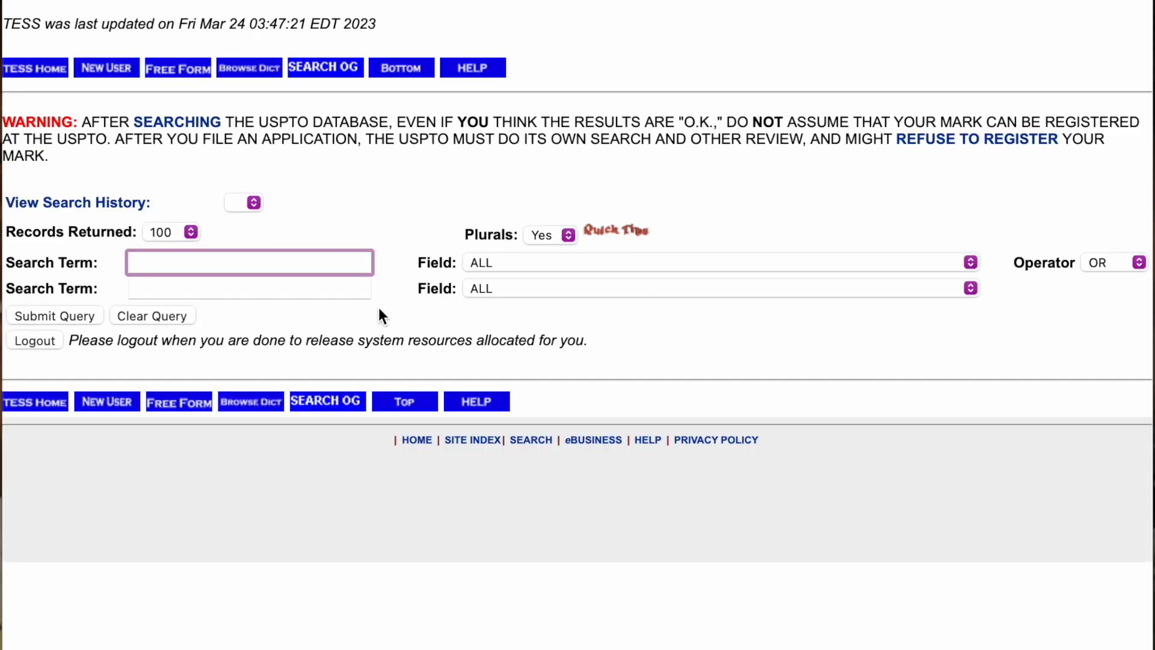
pyautogui.write('nike')
pyautogui.click(90, 319)
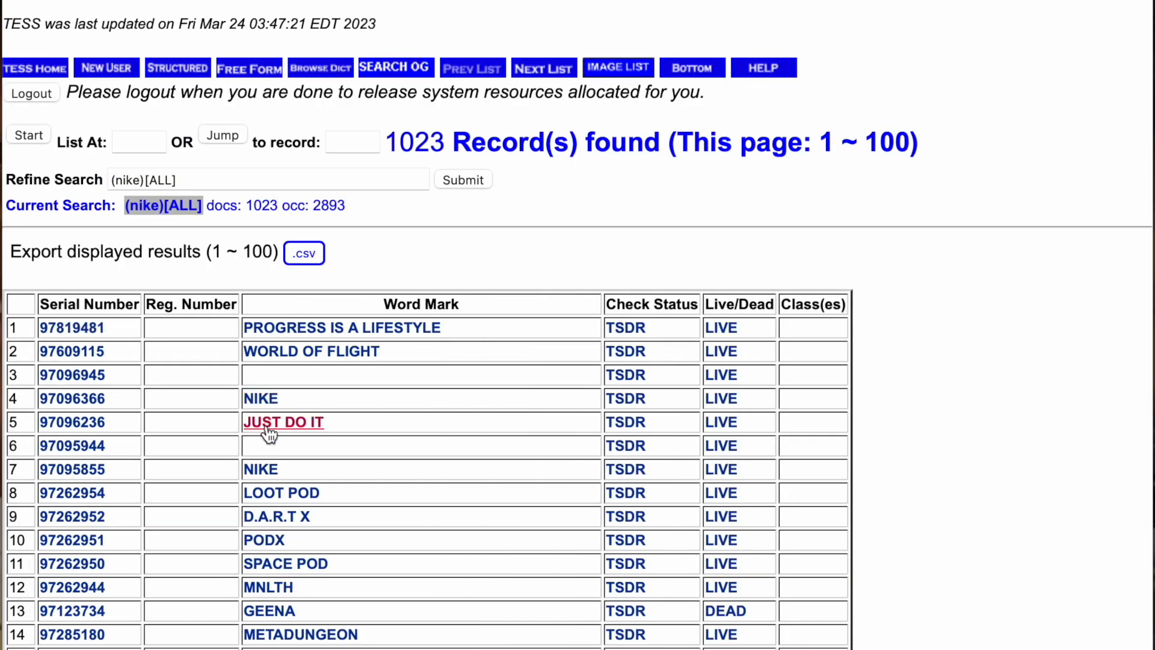
# - Open the NIKE record, then the JUST DO IT record and mark its STANDARD CHARACTER MARK drawing code
pyautogui.click(260, 399)
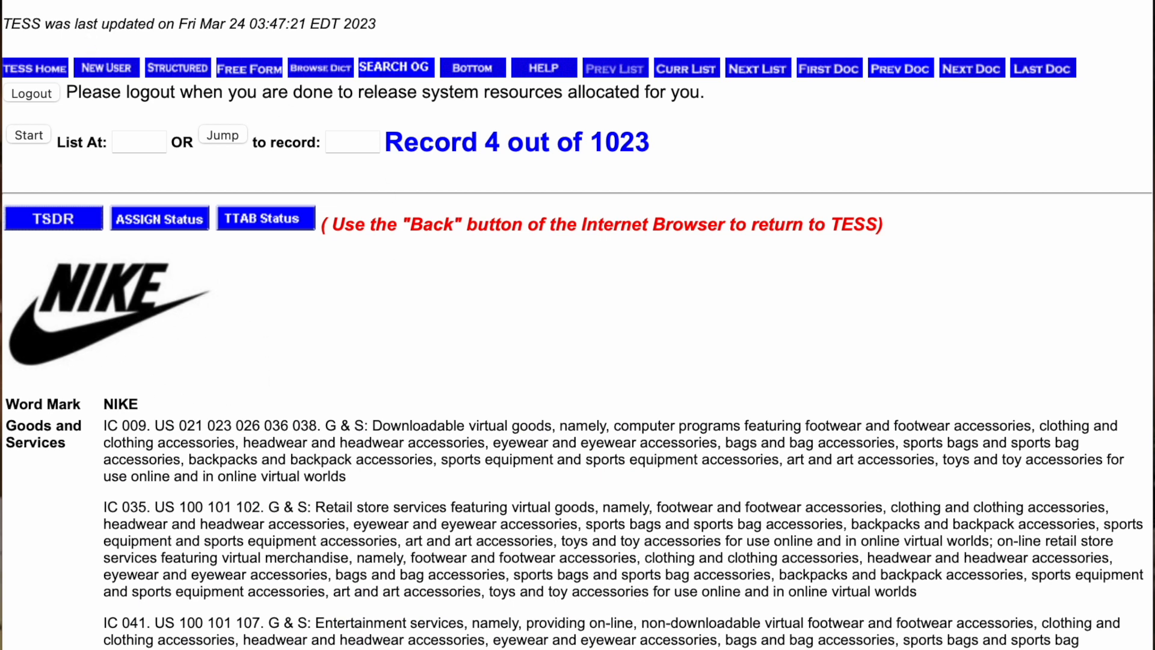
pyautogui.hotkey('alt', 'Left')
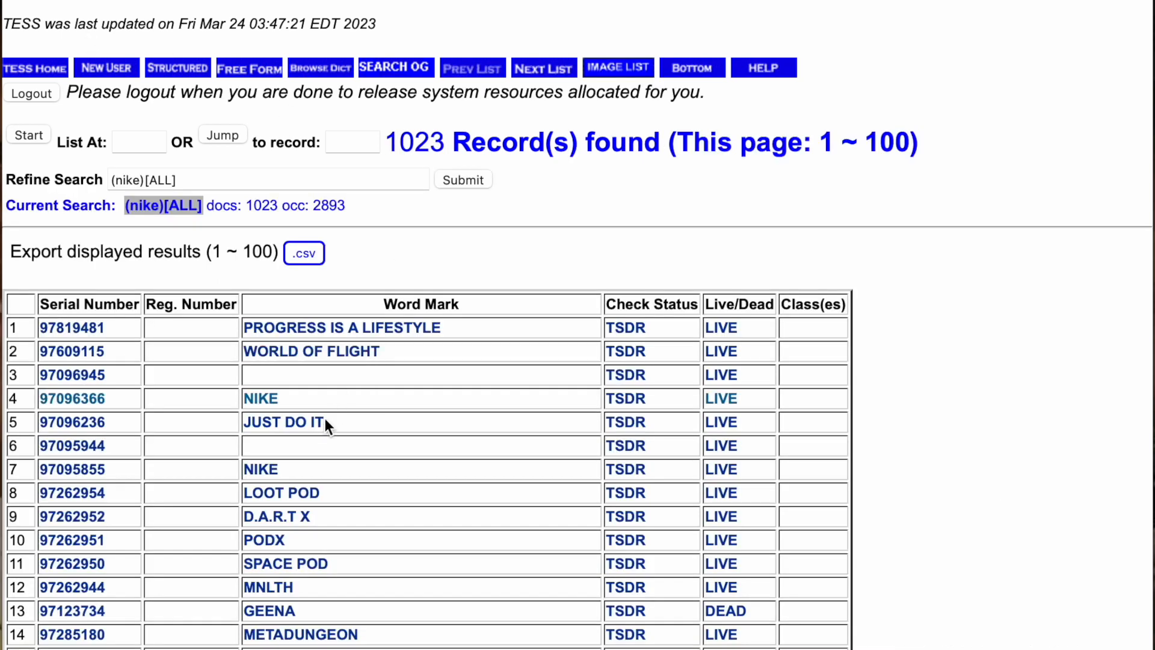
pyautogui.click(312, 424)
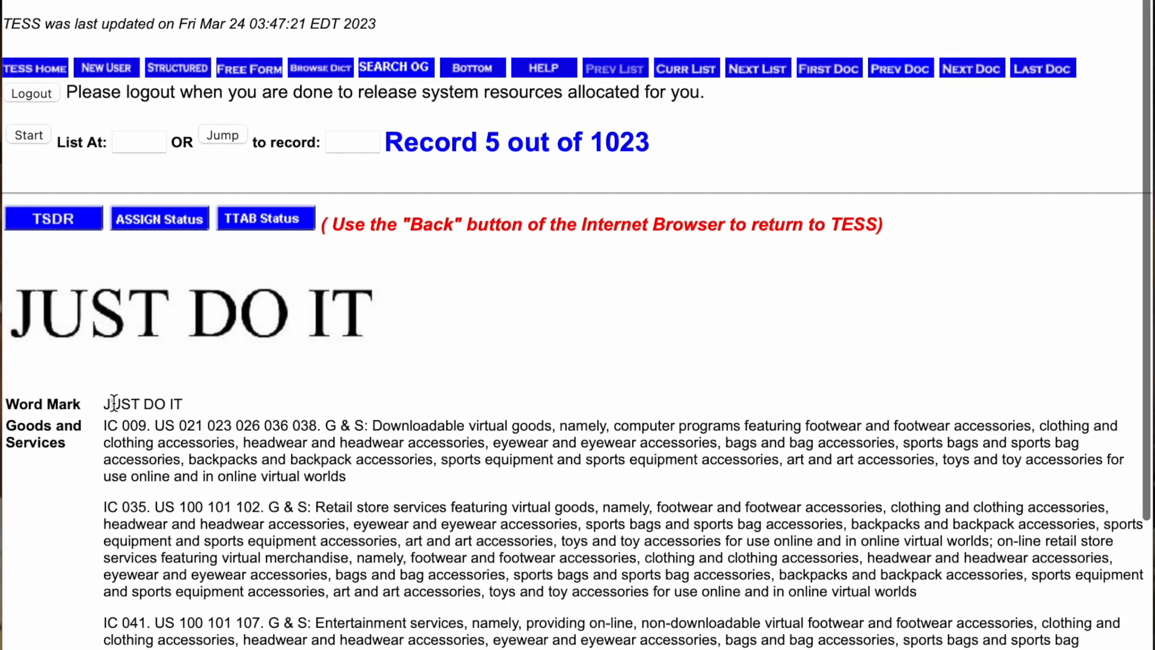
pyautogui.scroll(1, 374, 452)
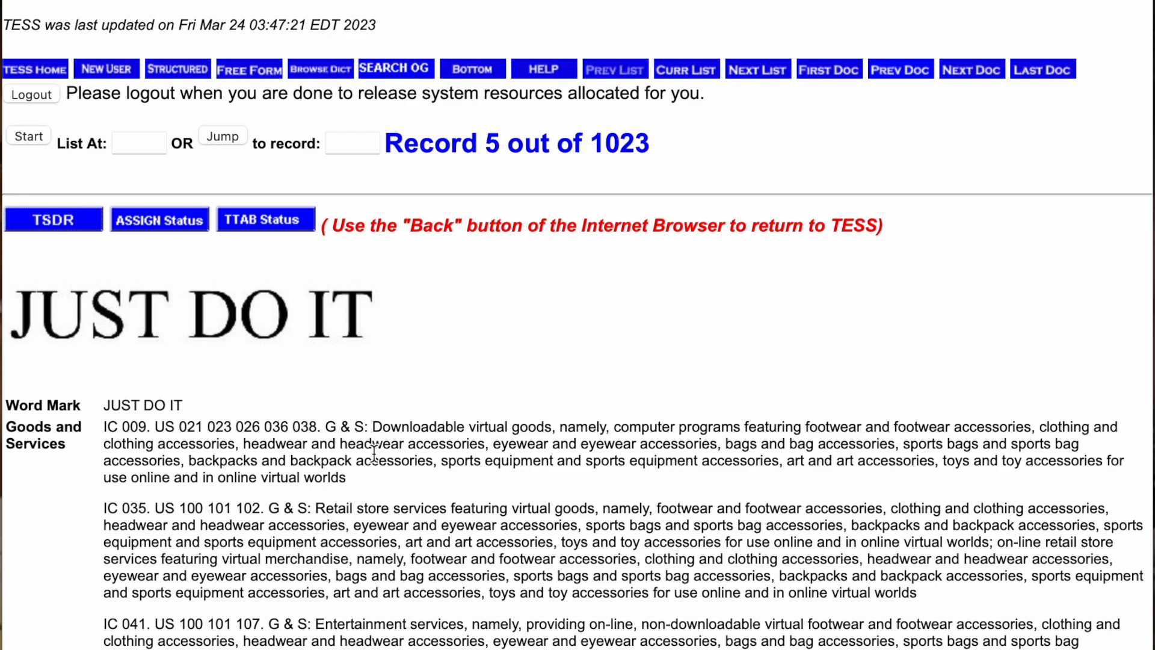
pyautogui.scroll(-5, 374, 452)
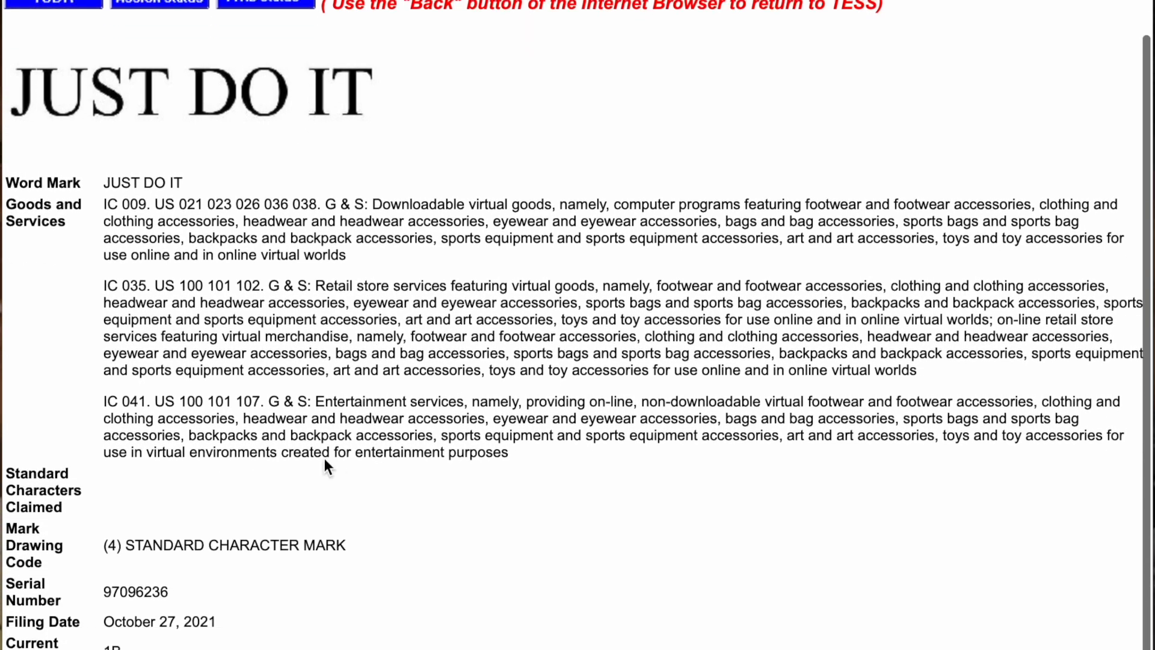
pyautogui.scroll(2, 325, 460)
pyautogui.moveTo(123, 636); pyautogui.dragTo(190, 644)
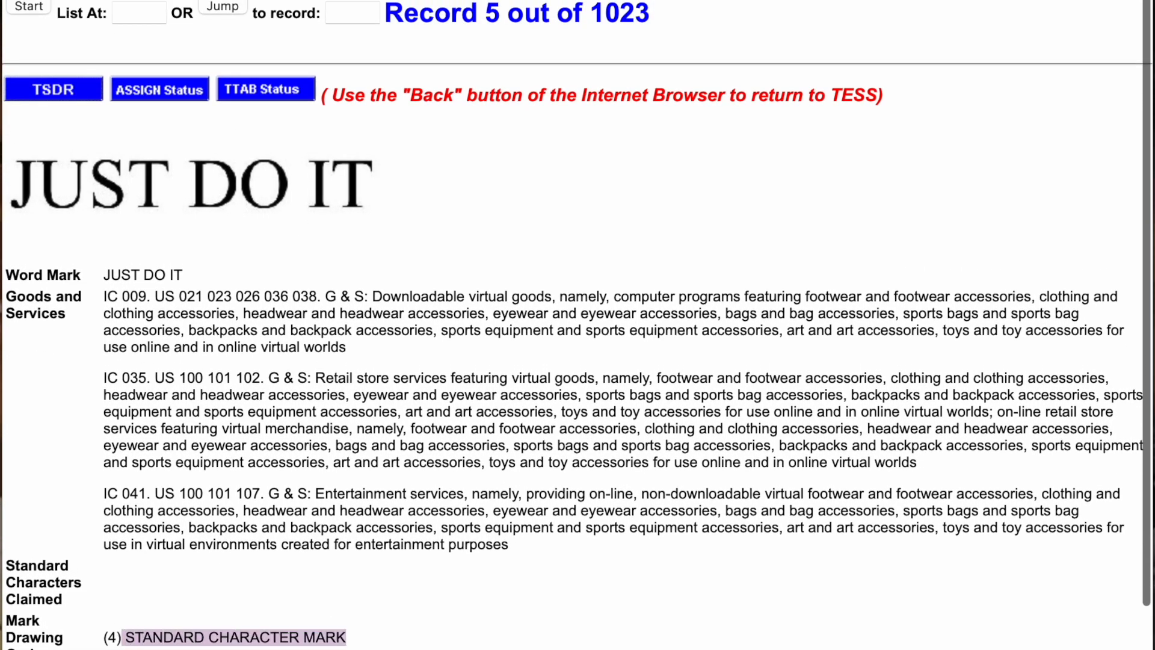
pyautogui.hotkey('alt', 'Left')
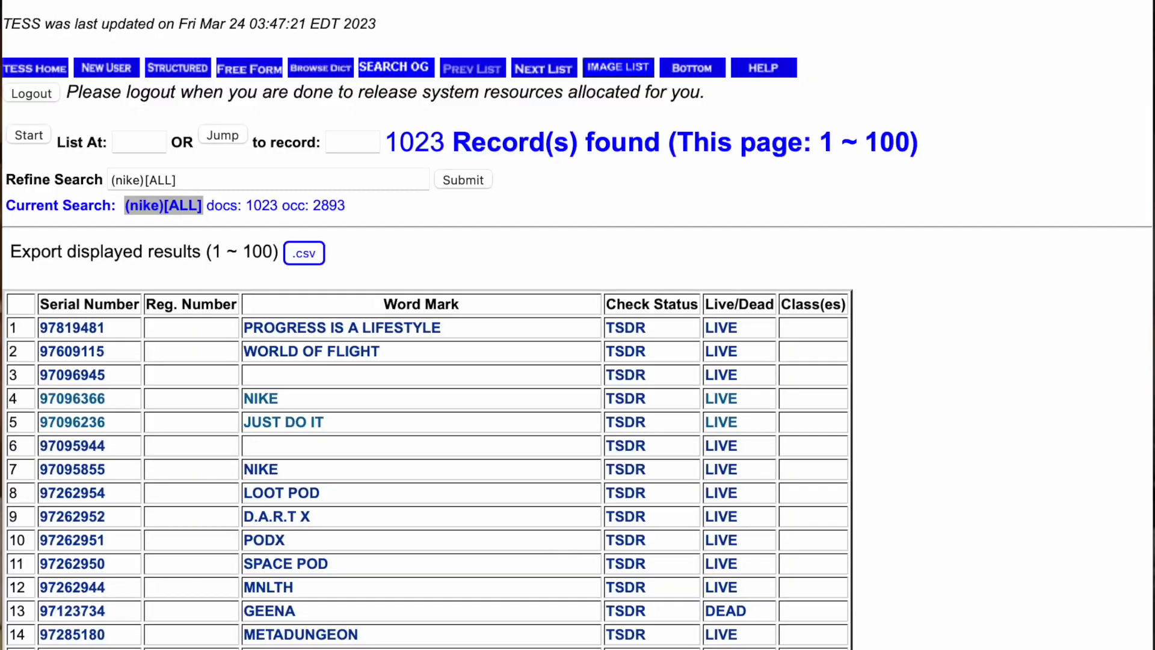
# - Reopen the NIKE record and mark its design-plus-words drawing code
pyautogui.click(262, 399)
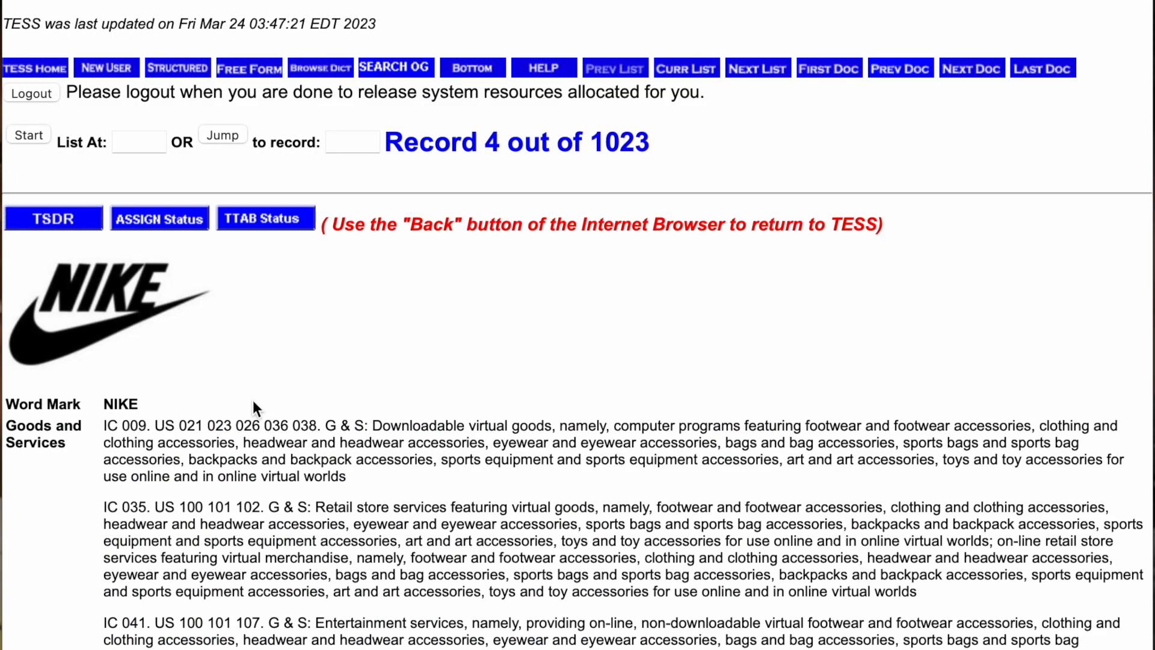
pyautogui.scroll(-2, 178, 533)
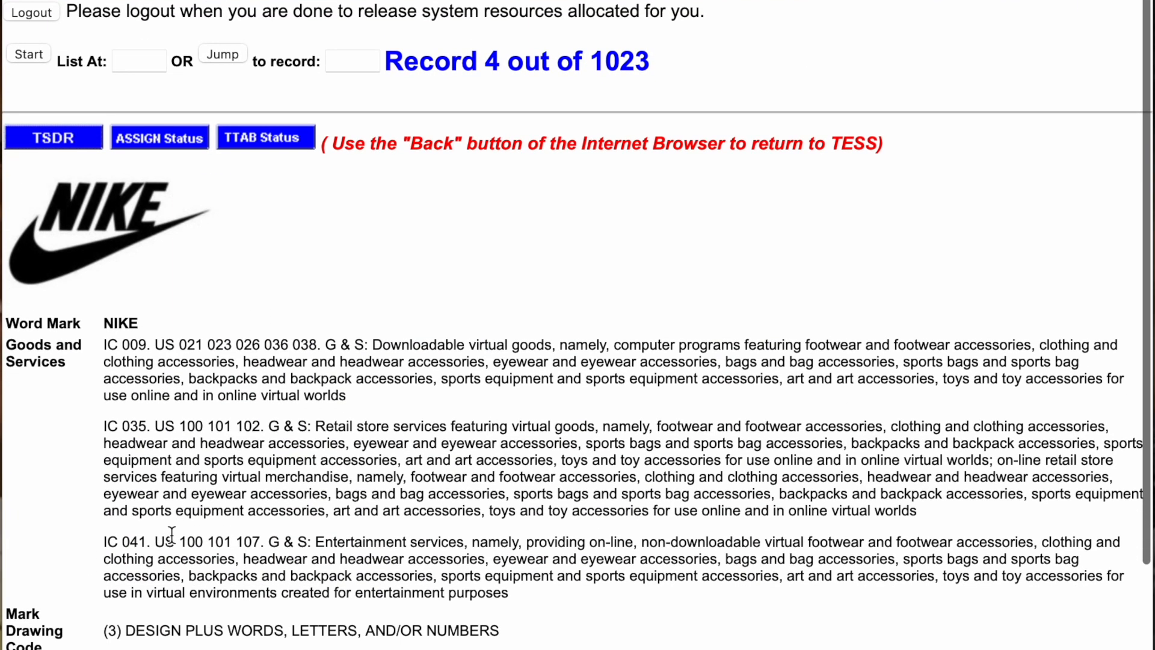
pyautogui.tripleClick(120, 632)
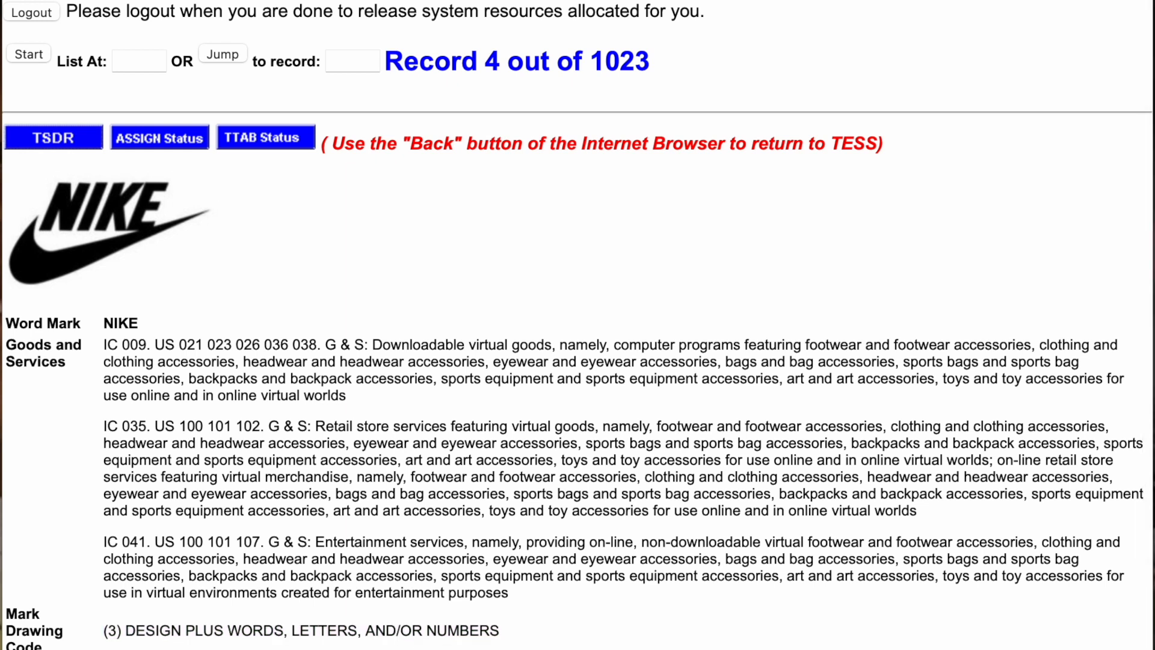
pyautogui.scroll(-7, 577, 325)
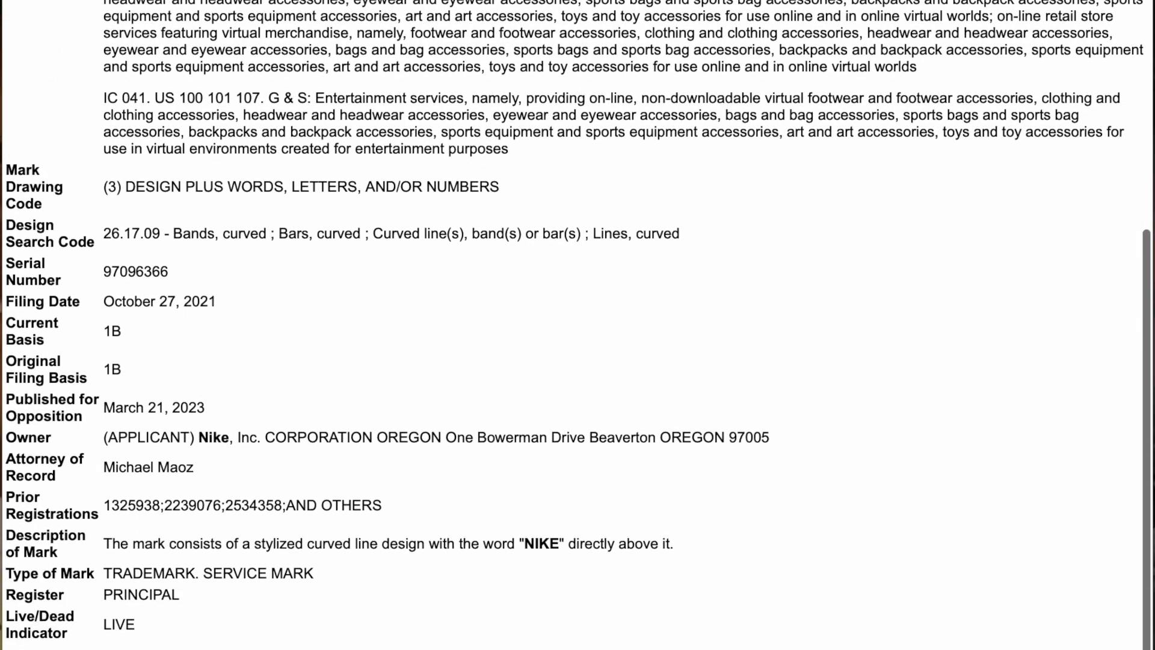
pyautogui.scroll(1, 411, 628)
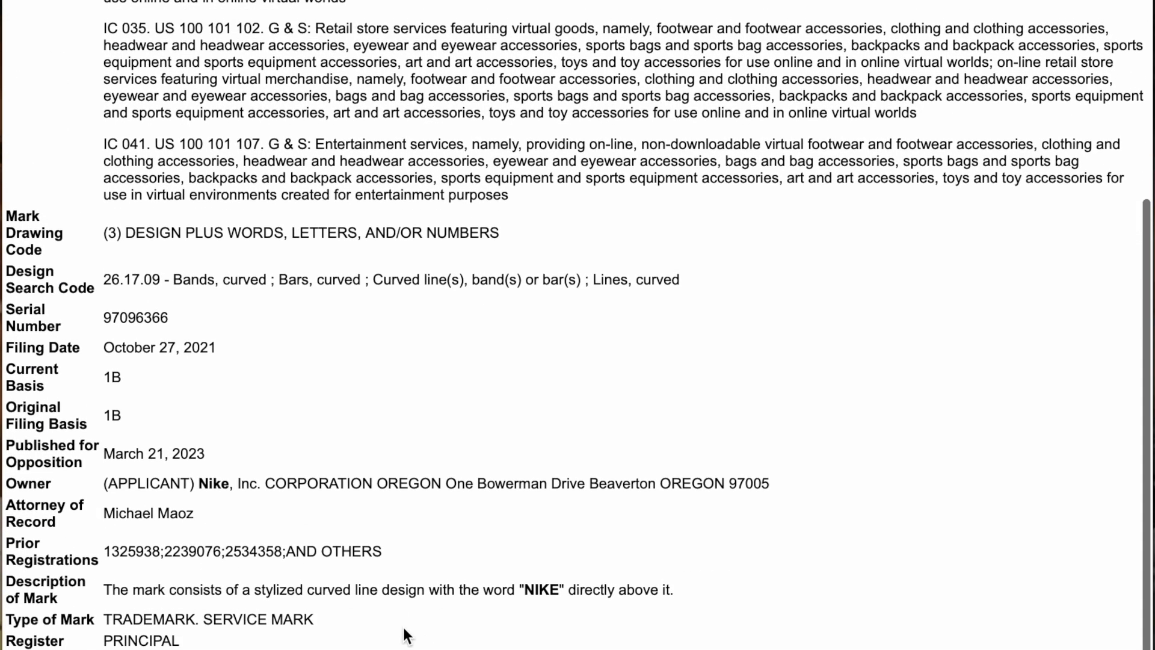
pyautogui.scroll(-1, 361, 608)
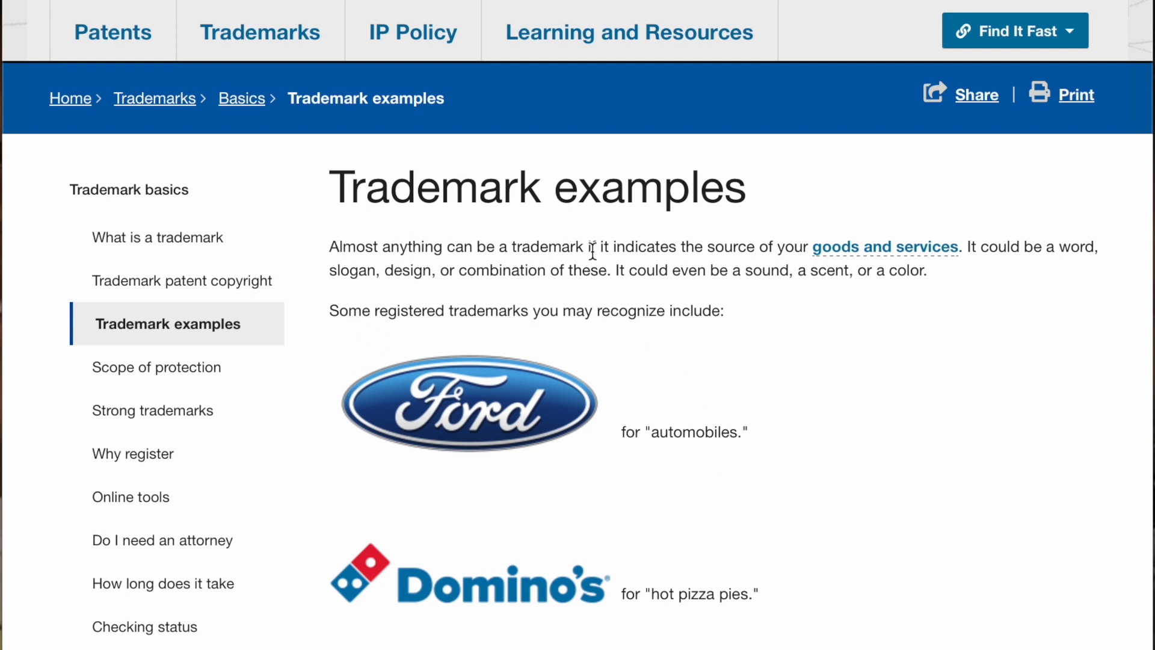
# - Read through the Head & Shoulders, Google and Facebook trademark format examples
pyautogui.scroll(-3, 904, 453)
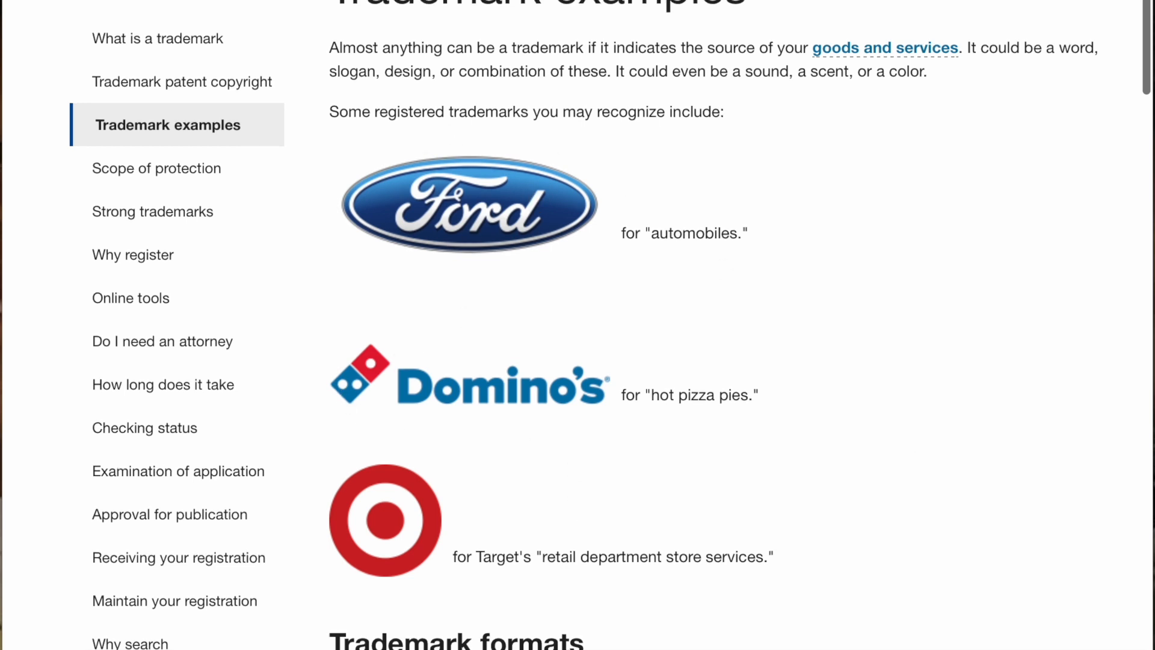
pyautogui.scroll(-4, 621, 325)
pyautogui.scroll(-2, 621, 325)
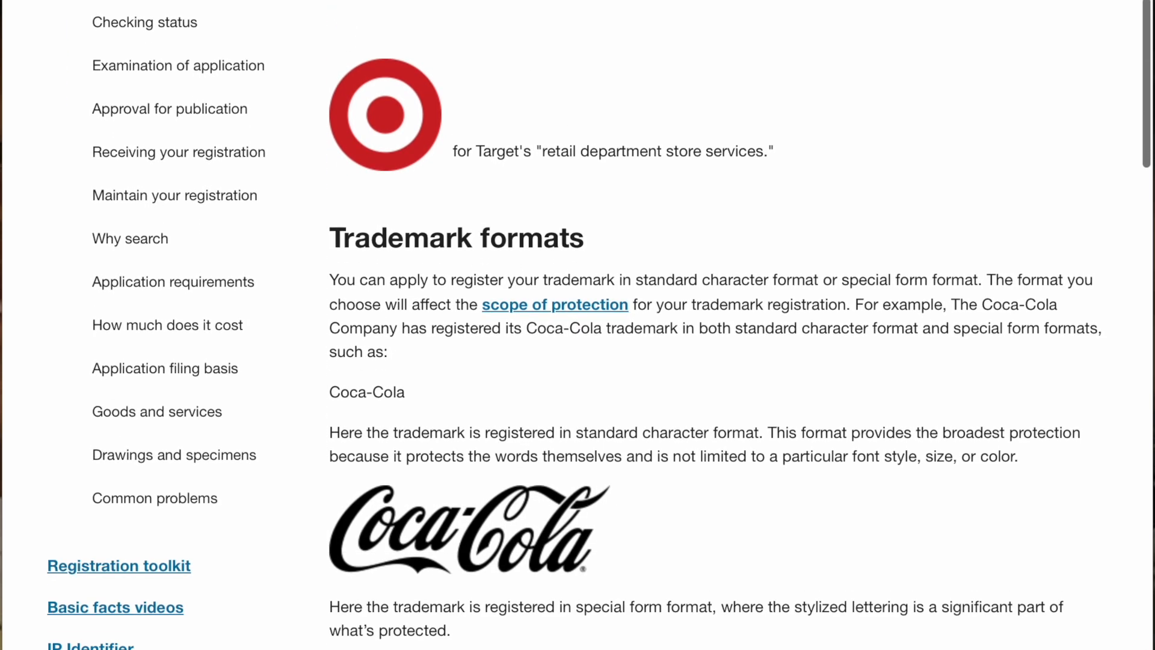
pyautogui.scroll(-2, 622, 325)
pyautogui.scroll(-15, 655, 443)
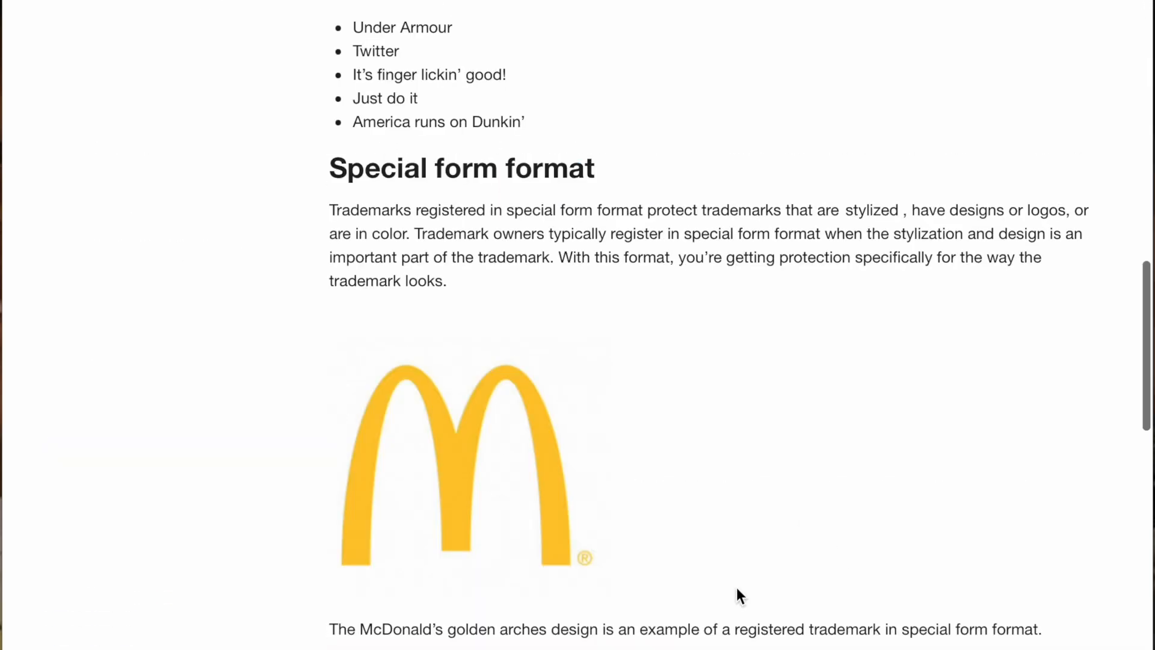
pyautogui.scroll(-4, 738, 589)
pyautogui.scroll(-4, 736, 587)
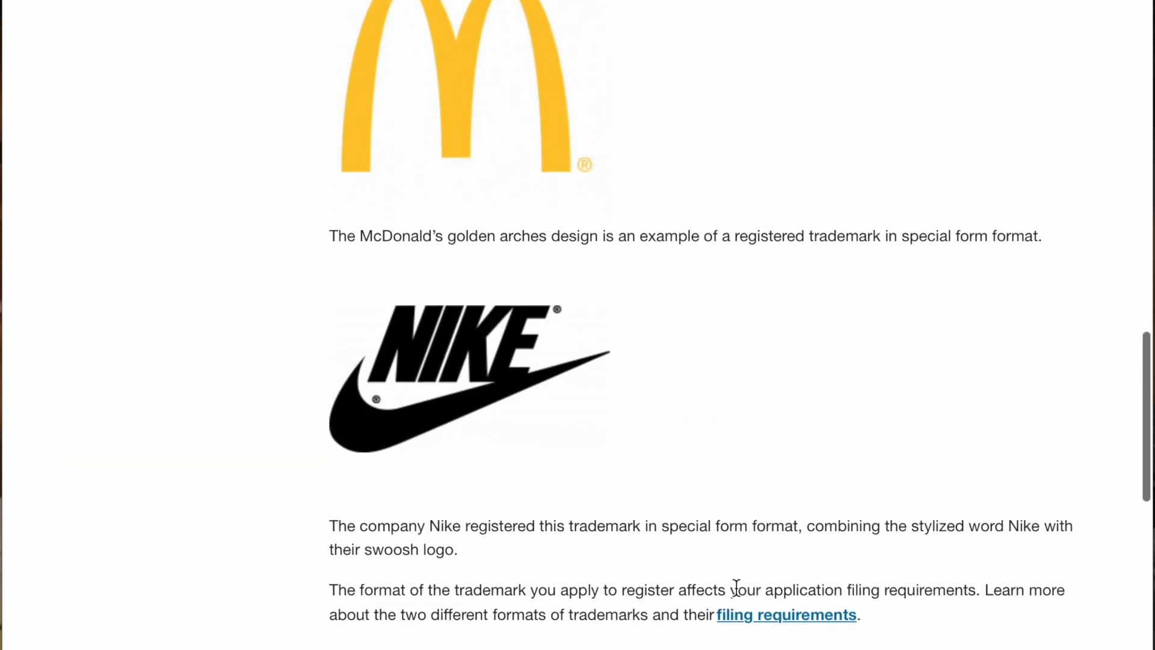
pyautogui.scroll(-4, 737, 587)
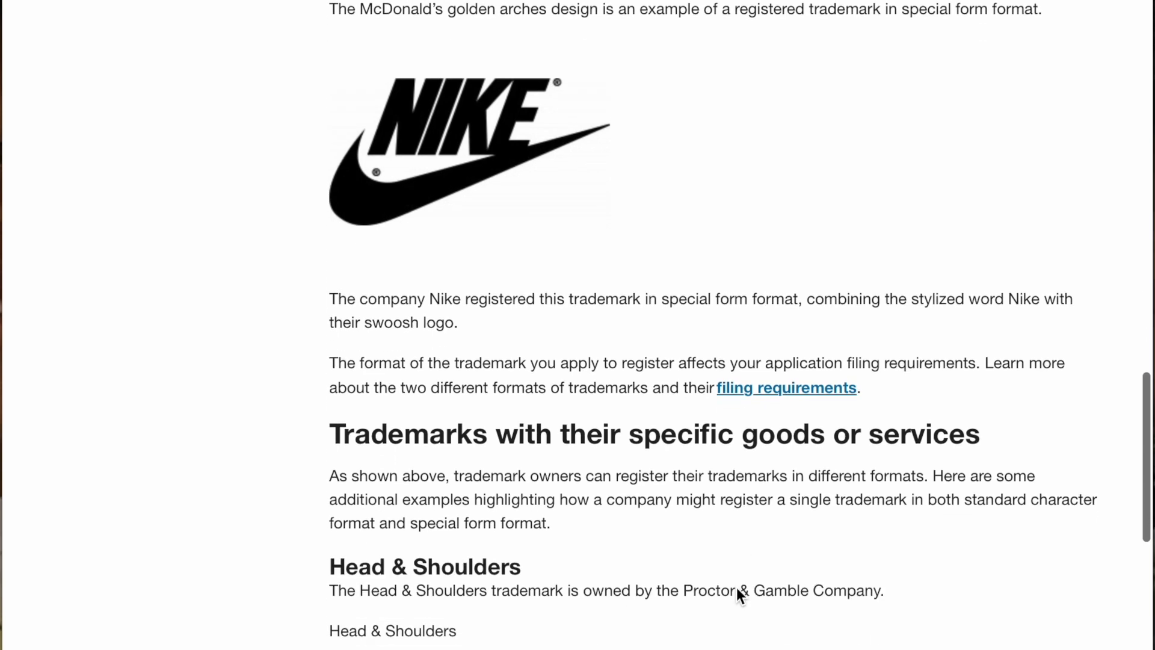
pyautogui.scroll(-8, 731, 593)
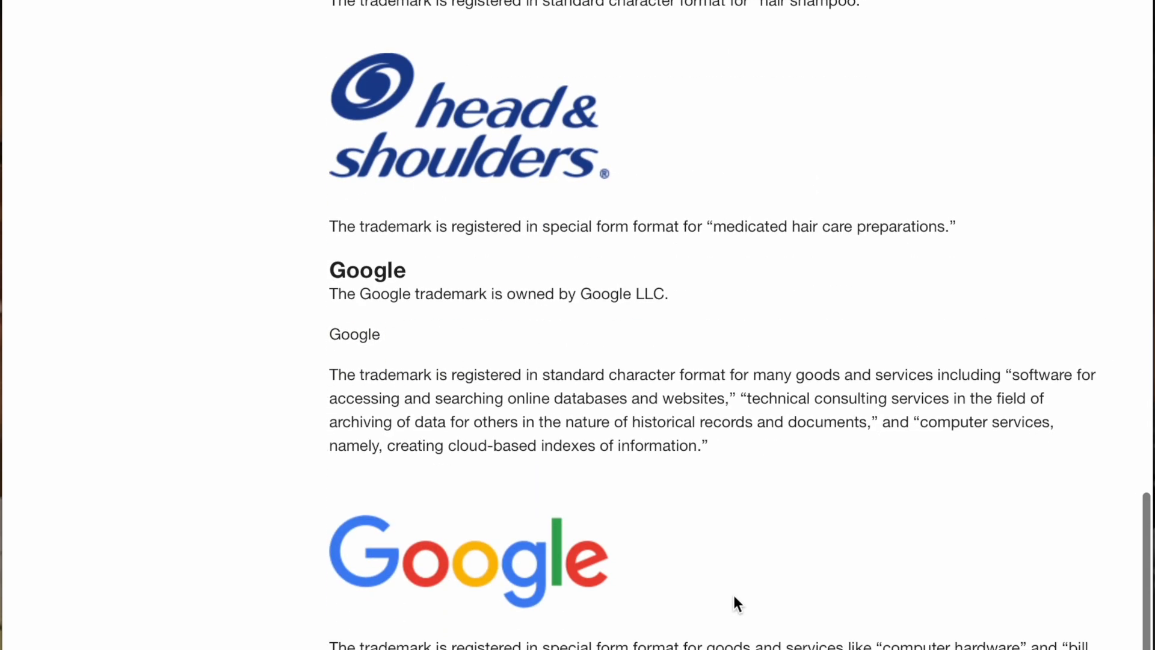
pyautogui.scroll(-1, 734, 604)
pyautogui.scroll(-1, 712, 603)
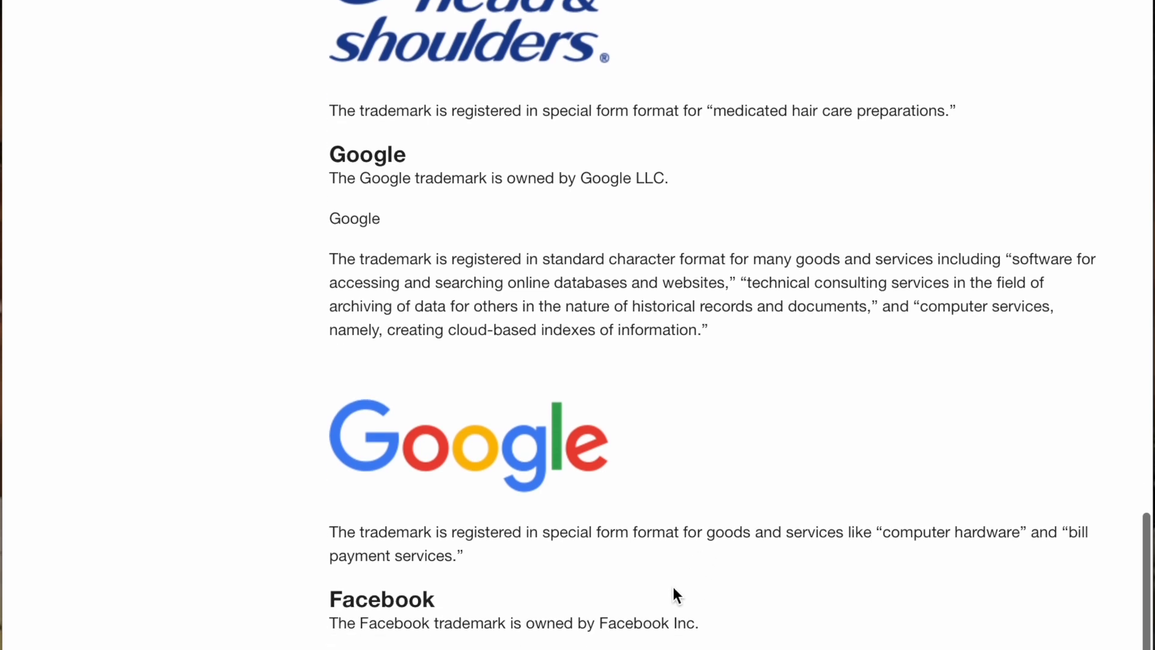
pyautogui.scroll(-2, 672, 581)
pyautogui.scroll(-4, 679, 579)
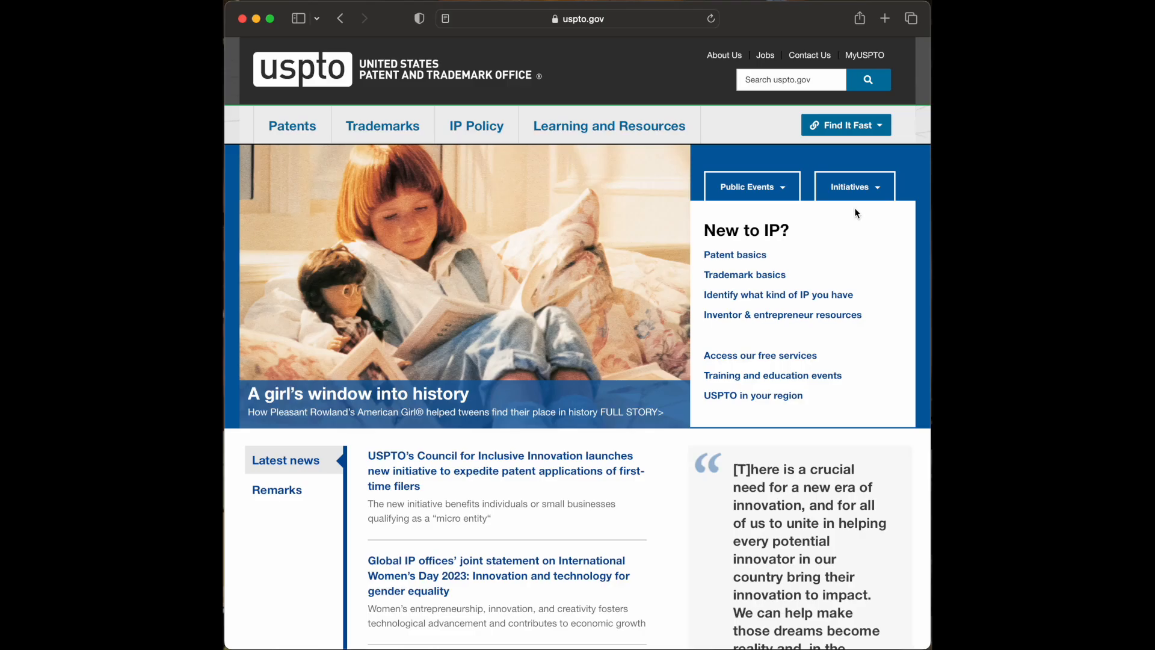
pyautogui.moveTo(414, 146)
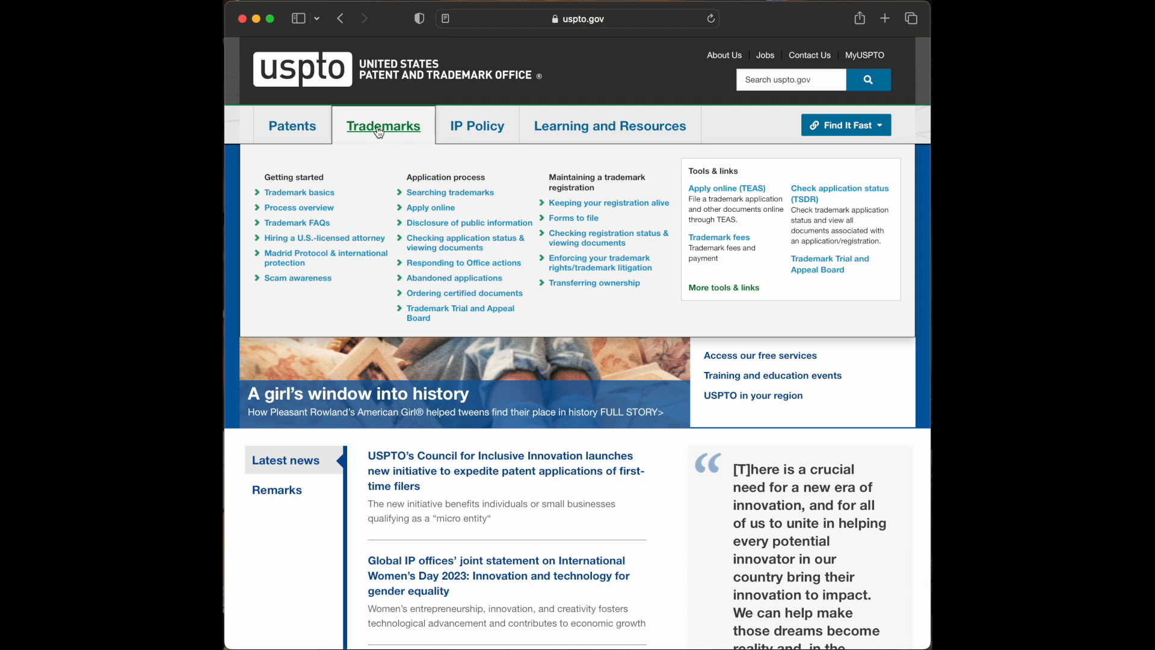
# - Open the Apply online page and follow its 'create a USPTO.gov account' link
pyautogui.click(422, 212)
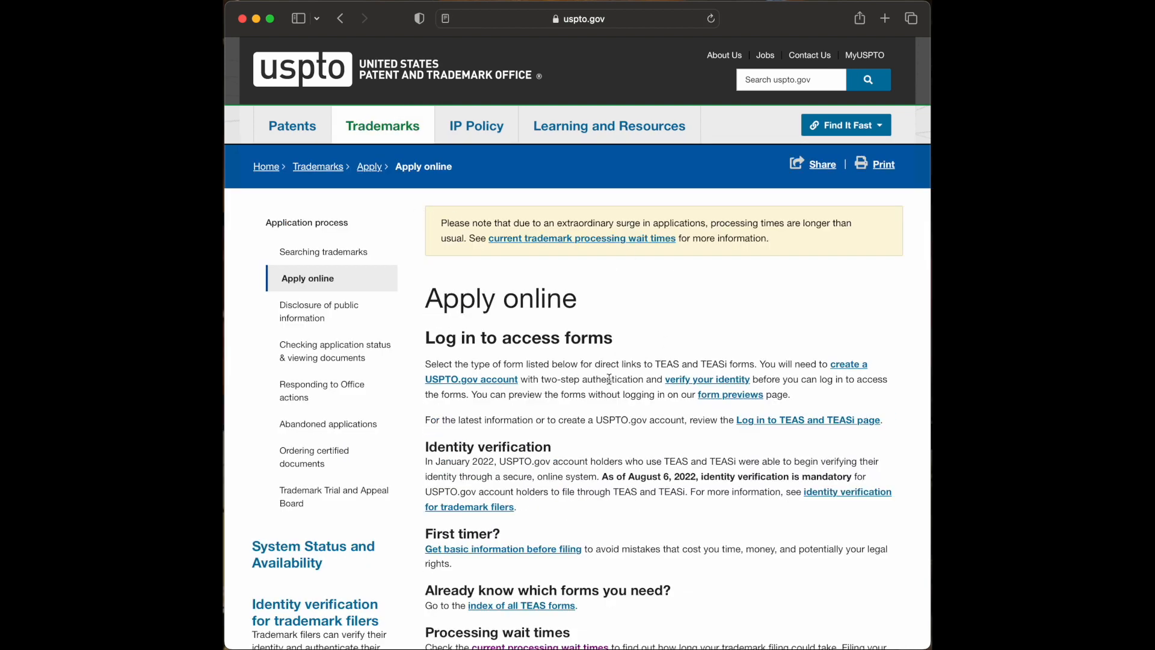
pyautogui.scroll(-4, 763, 316)
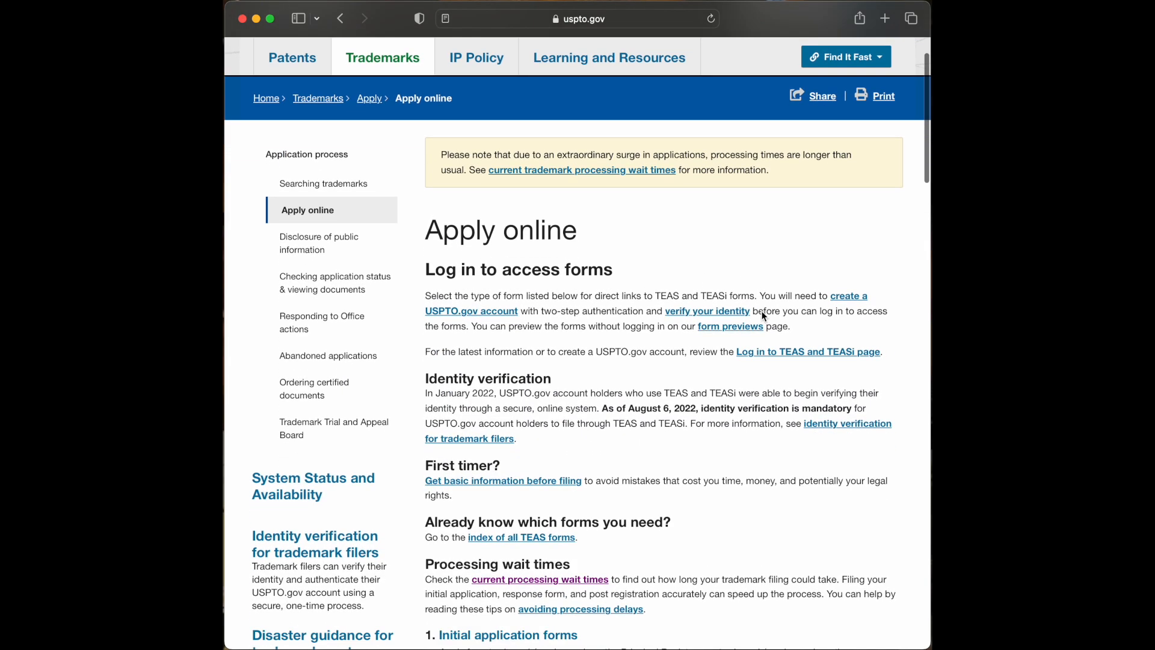
pyautogui.scroll(-1, 763, 316)
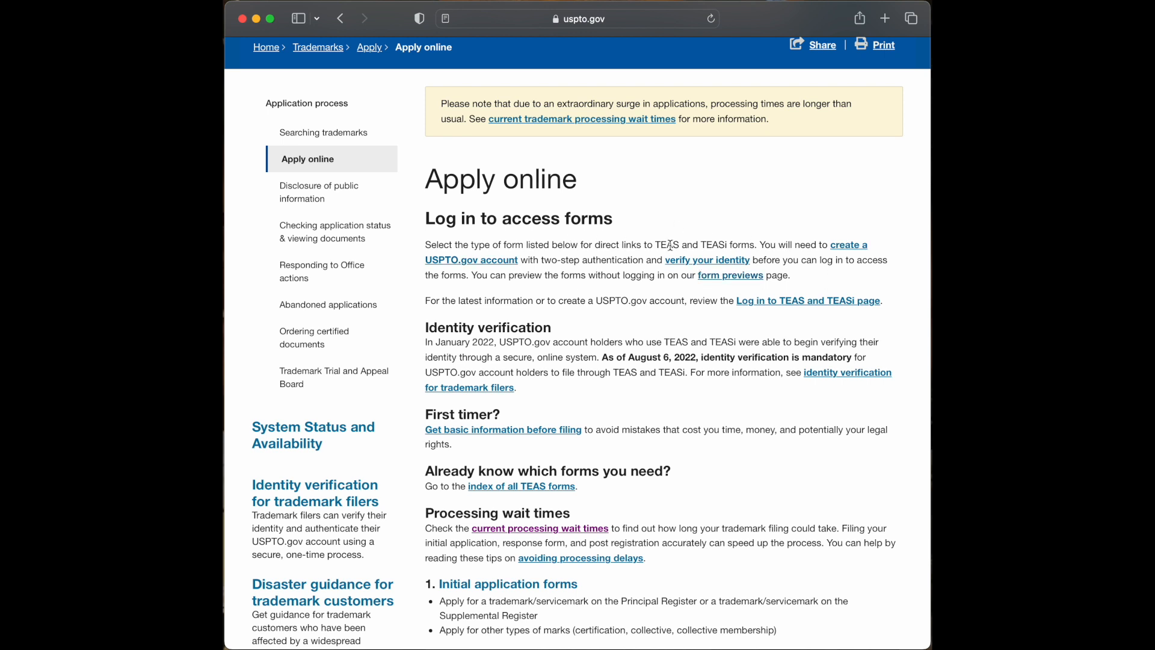
pyautogui.click(491, 265)
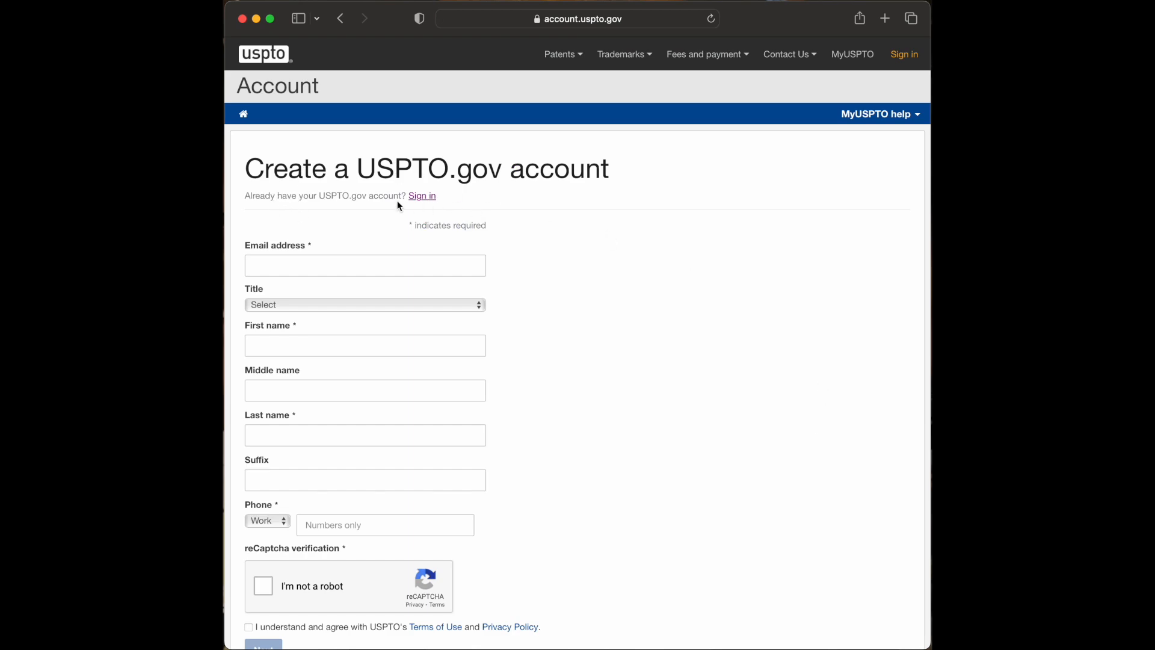
# - Continue with the remembered email address to the sign-in password step
pyautogui.scroll(-3, 607, 277)
pyautogui.scroll(-3, 608, 277)
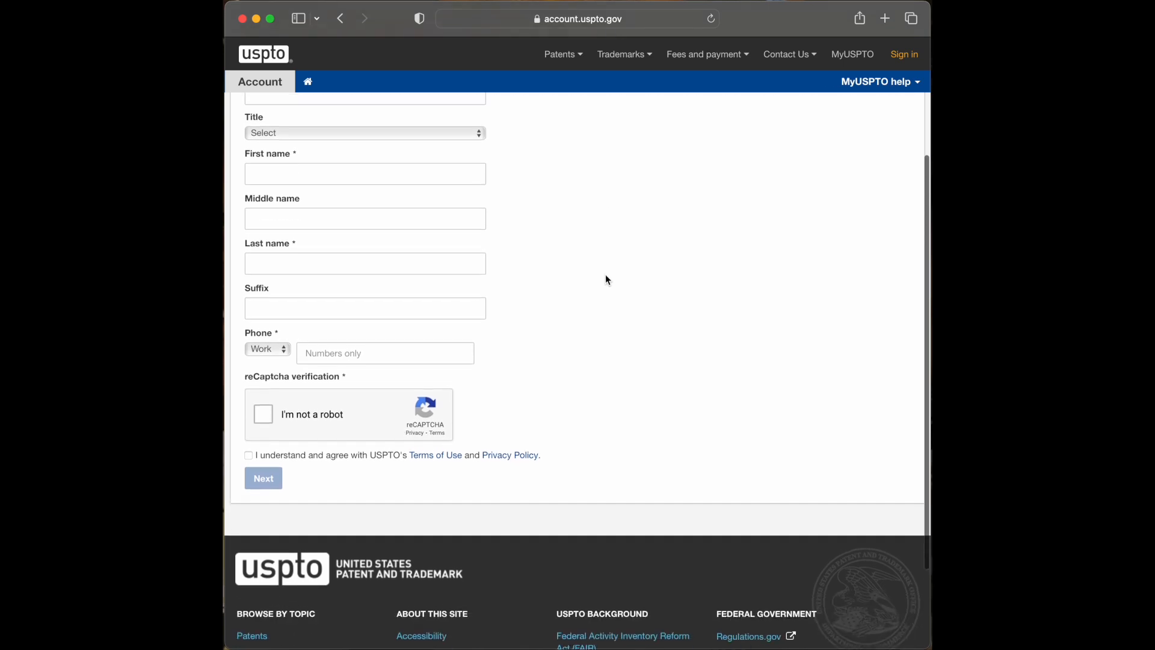
pyautogui.scroll(5, 607, 276)
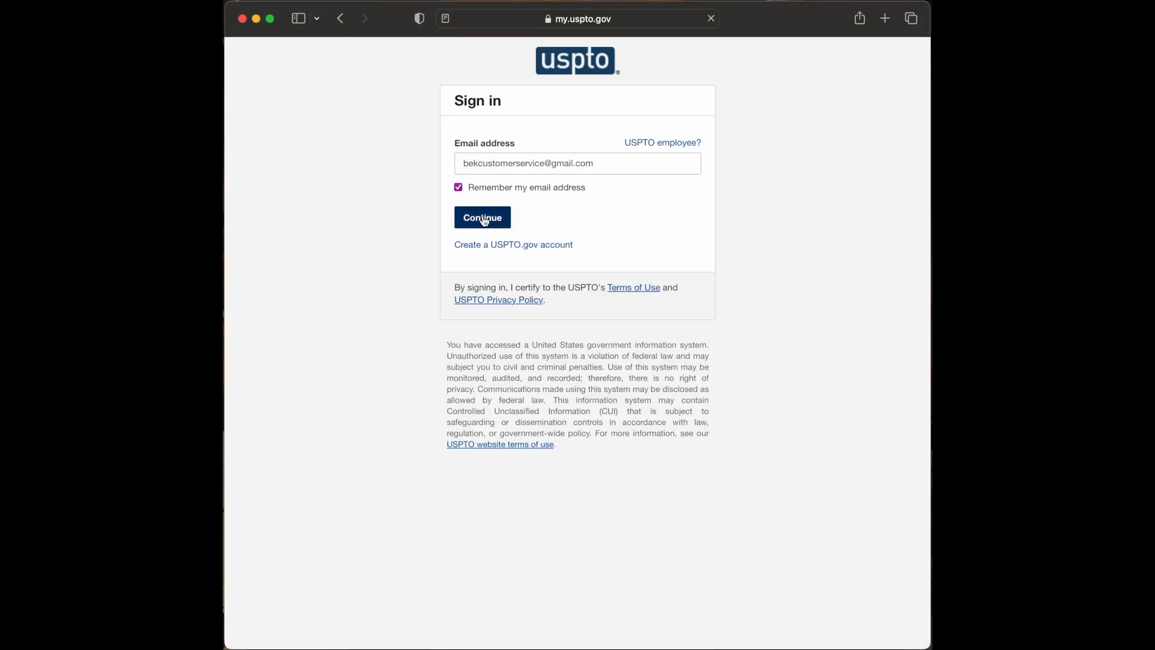
pyautogui.click(484, 220)
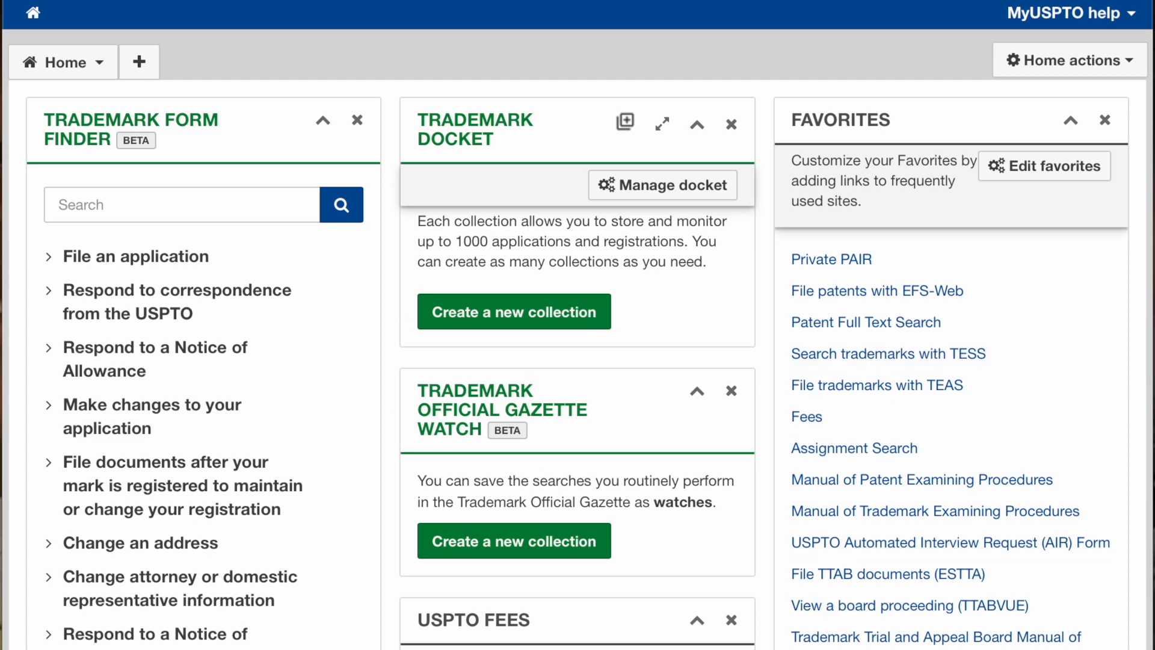
# - Expand 'File an application' in the Trademark Form Finder and choose 'File a TEAS application'
pyautogui.scroll(-2, 1074, 326)
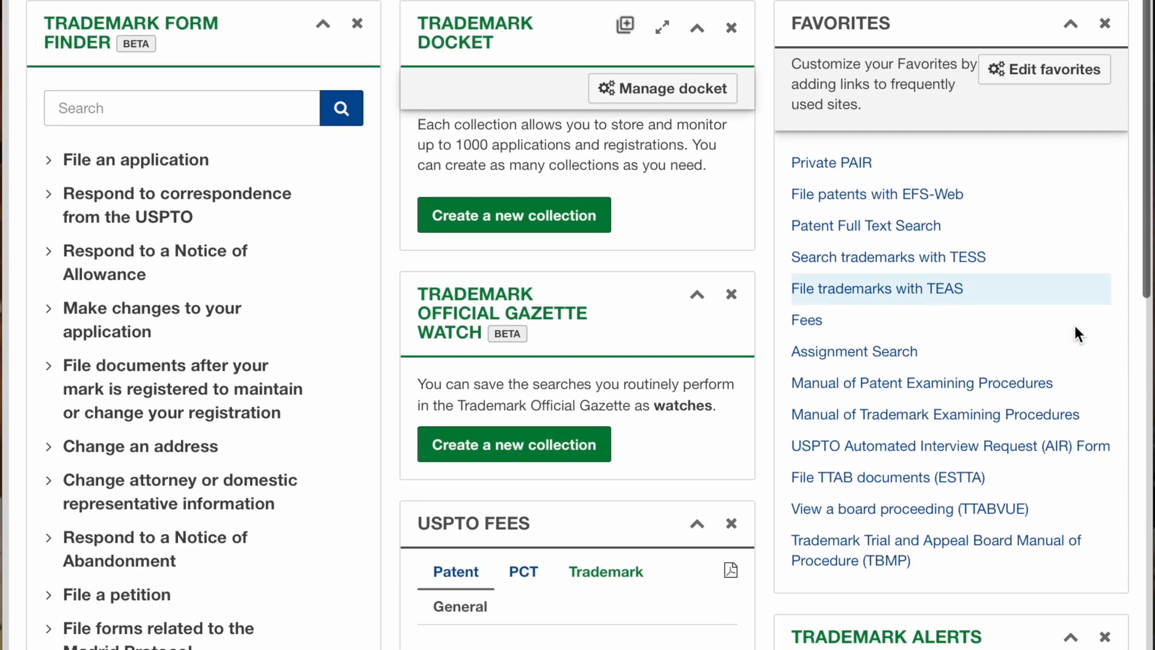
pyautogui.scroll(-5, 1075, 329)
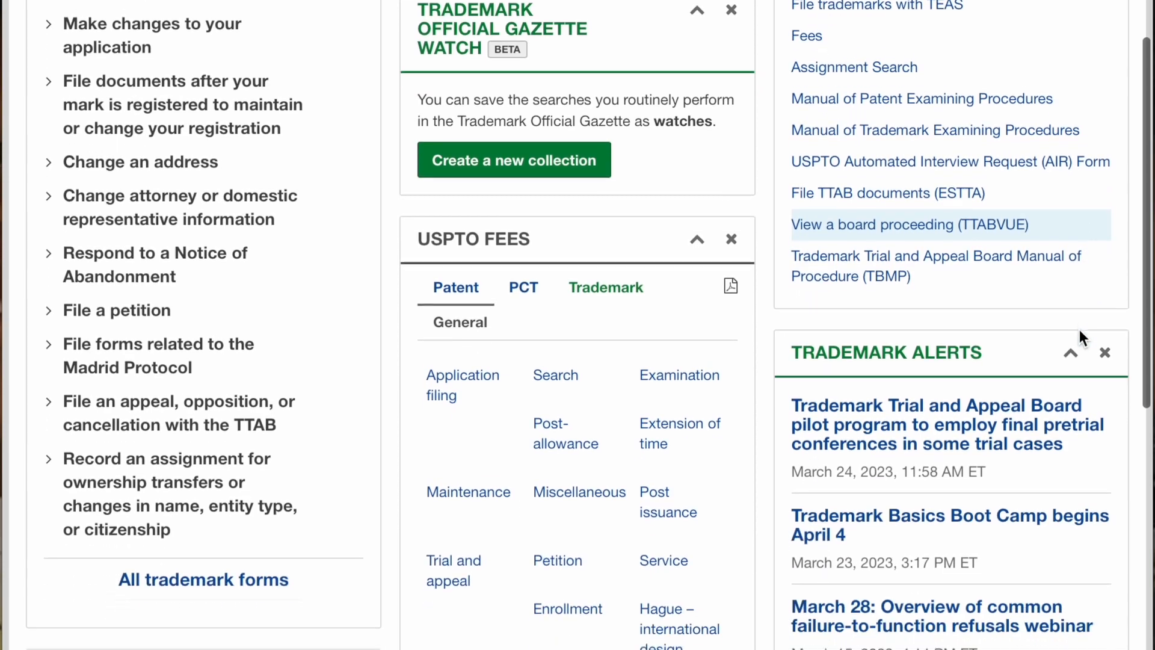
pyautogui.scroll(-2, 1079, 330)
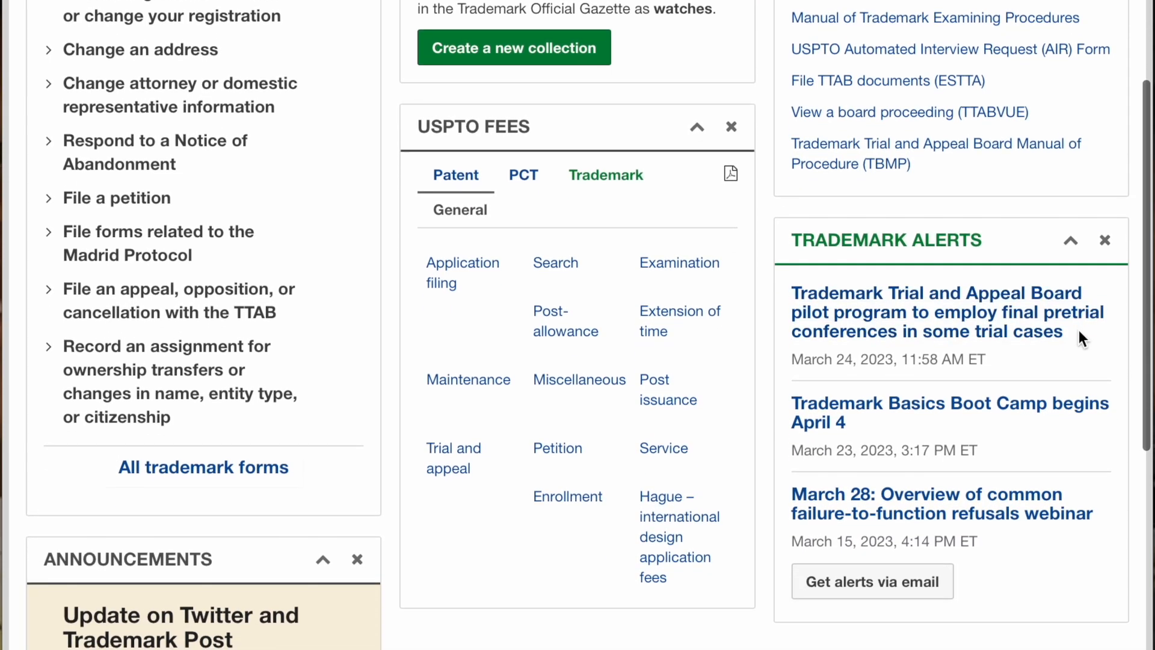
pyautogui.scroll(-10, 1086, 335)
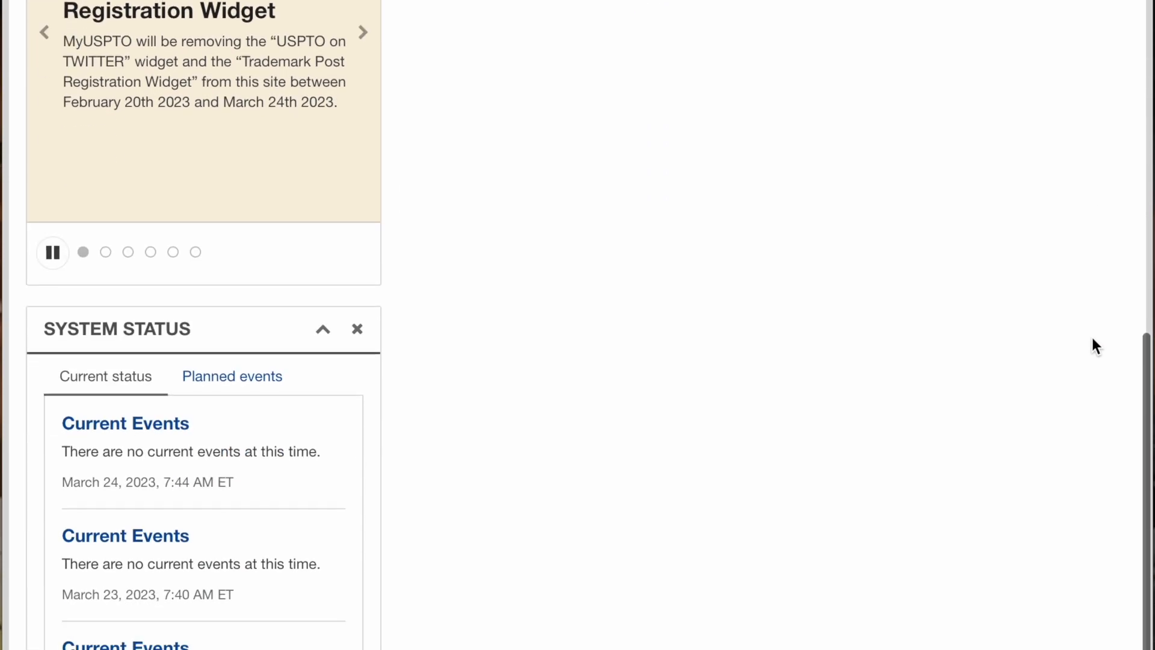
pyautogui.scroll(6, 1092, 341)
pyautogui.scroll(10, 1092, 340)
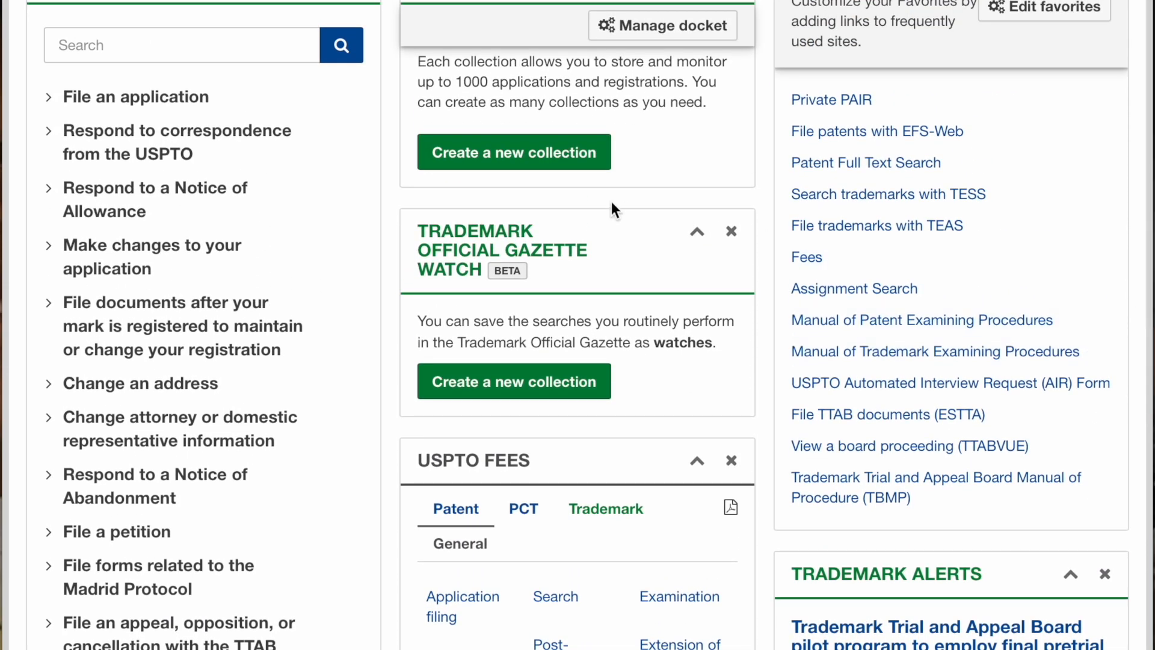
pyautogui.scroll(2, 612, 201)
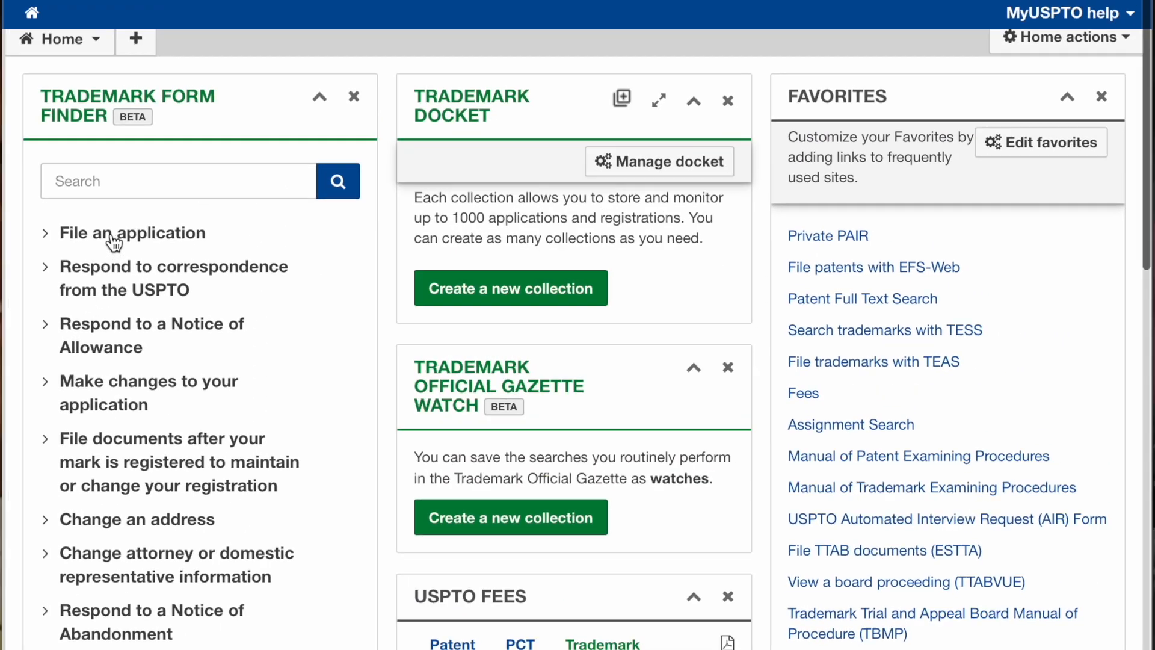
pyautogui.click(116, 237)
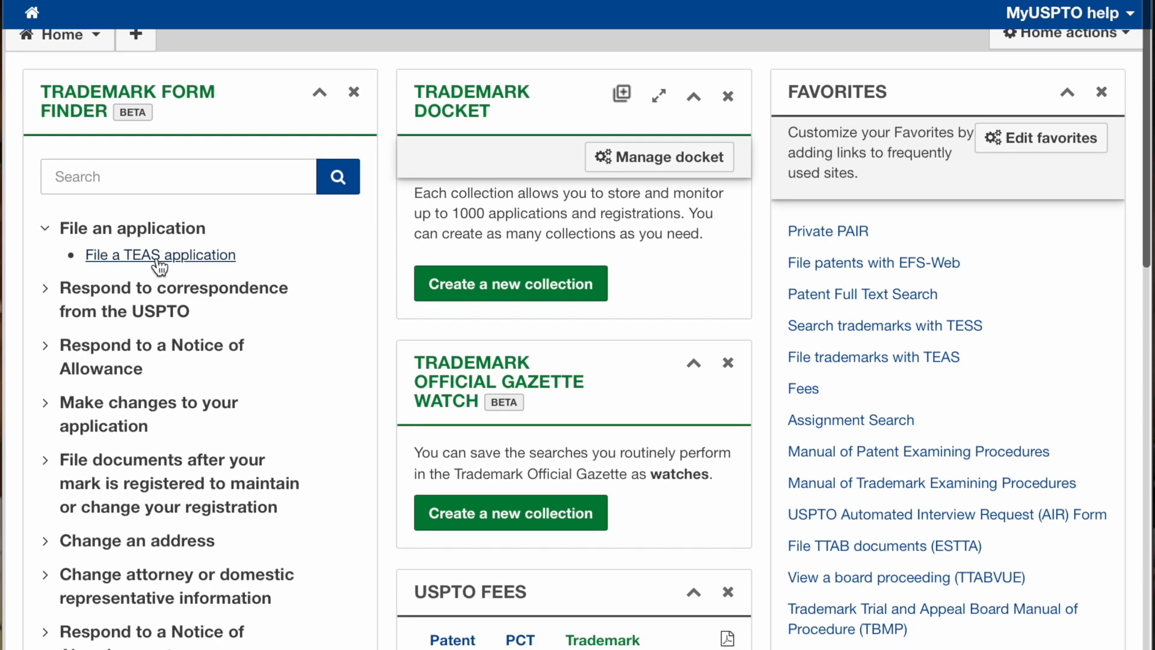
pyautogui.click(155, 264)
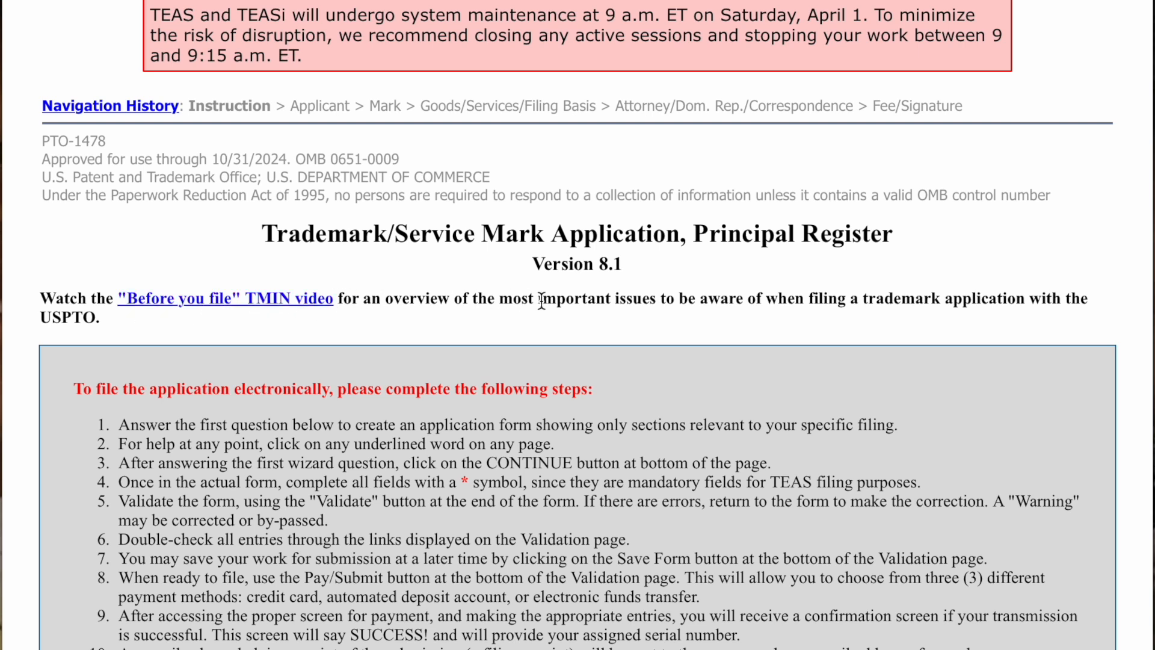
pyautogui.scroll(-5, 886, 301)
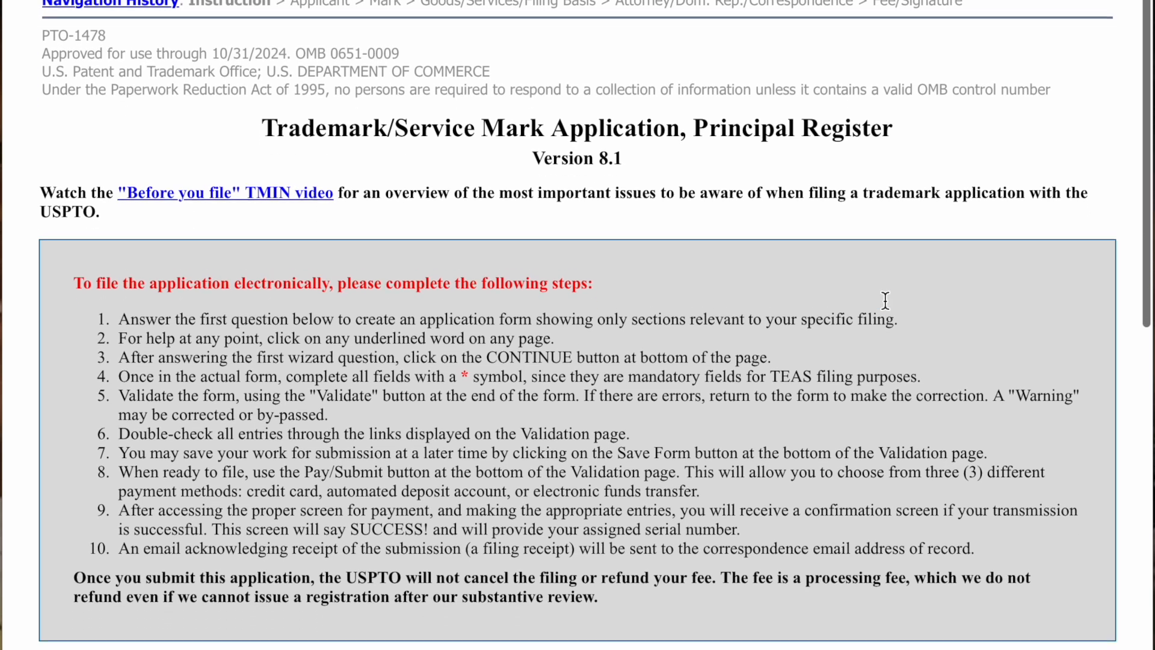
pyautogui.scroll(-1, 882, 301)
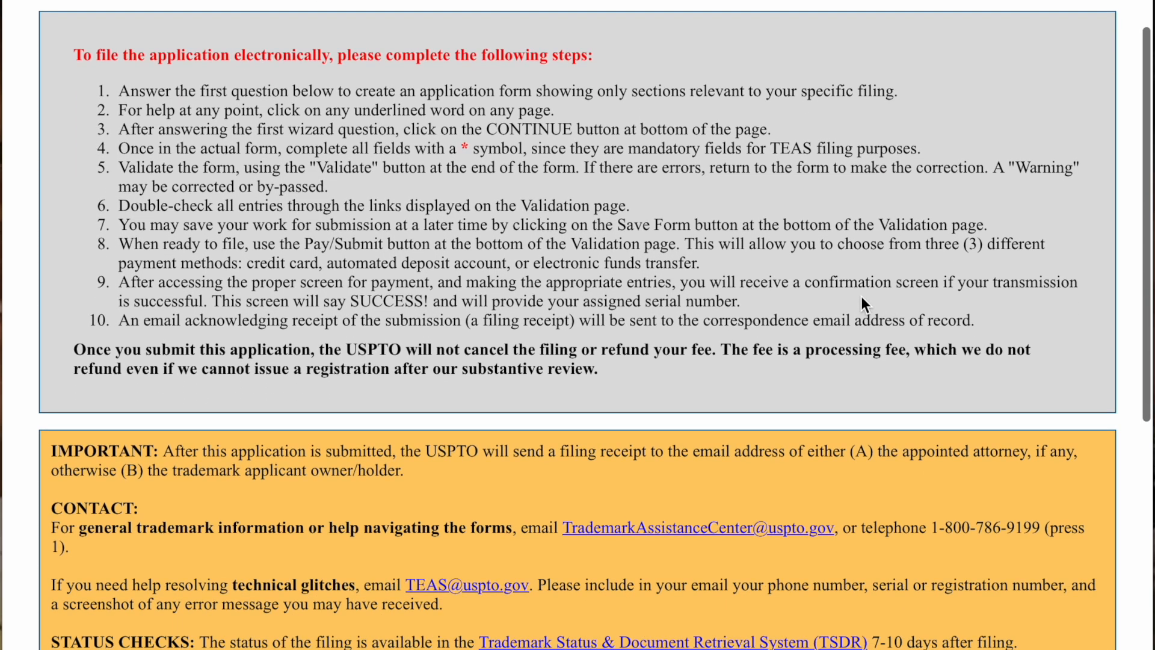
pyautogui.scroll(-1, 206, 142)
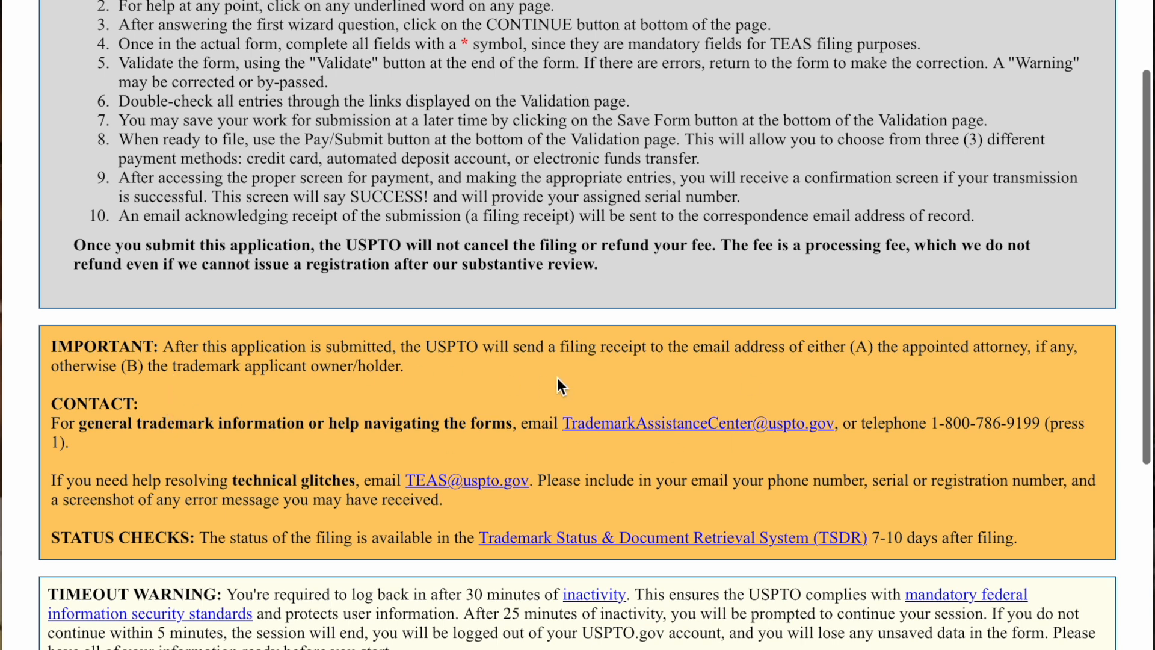
pyautogui.moveTo(482, 348); pyautogui.dragTo(828, 359)
pyautogui.click(829, 383)
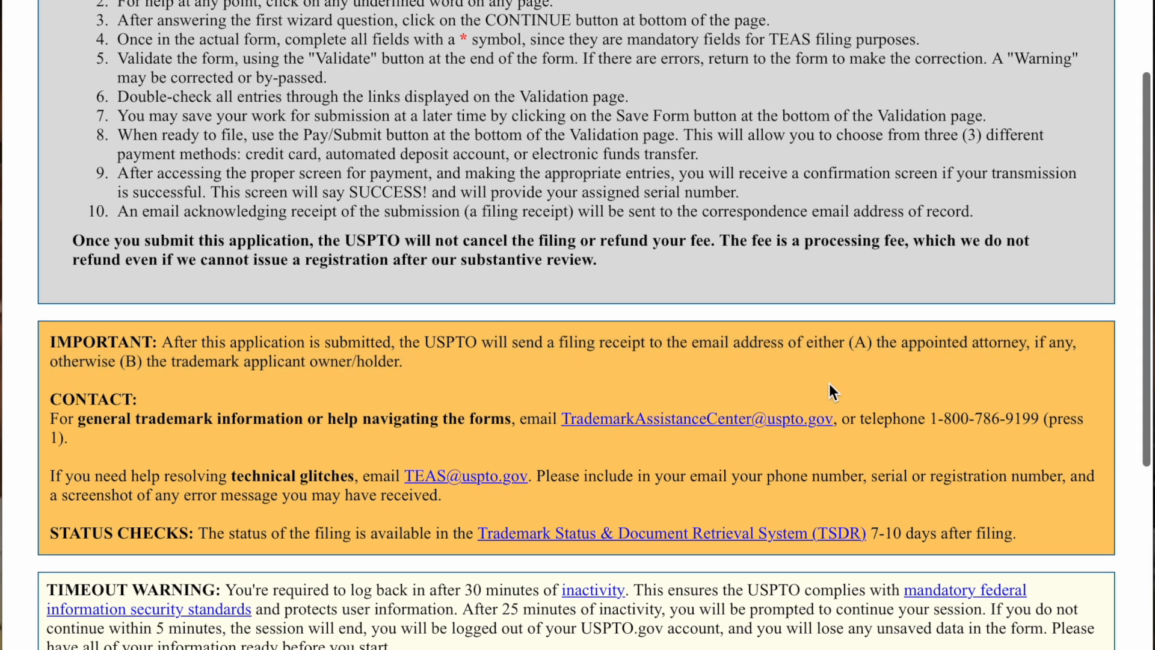
pyautogui.scroll(-2, 584, 478)
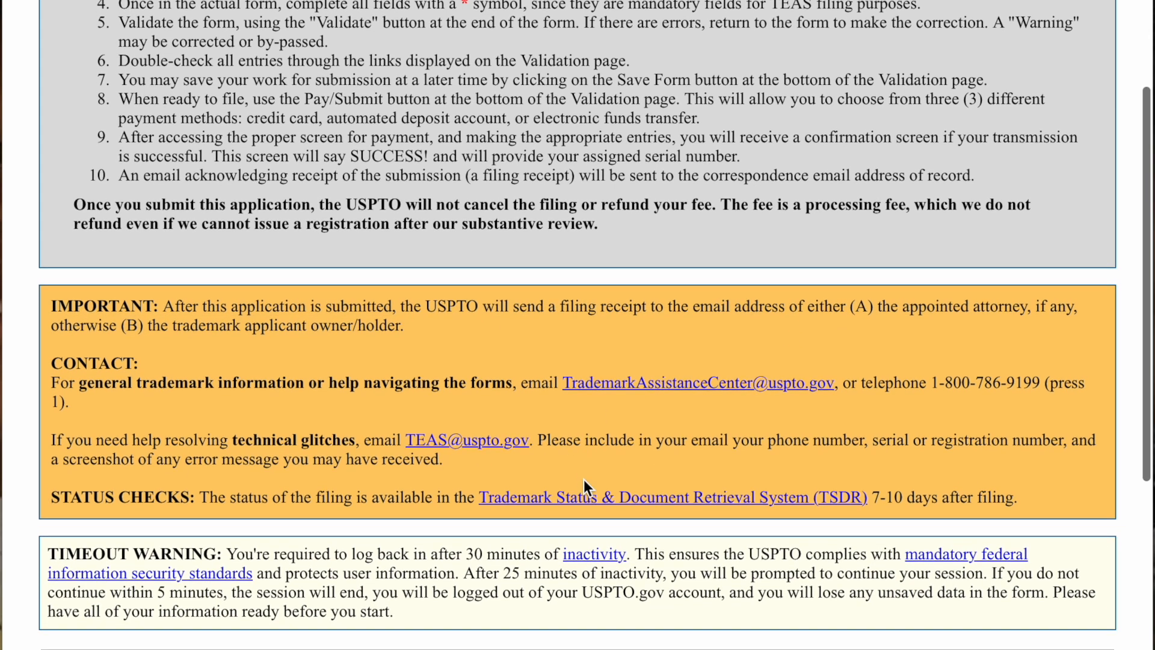
pyautogui.scroll(-1, 575, 494)
pyautogui.scroll(-1, 575, 494)
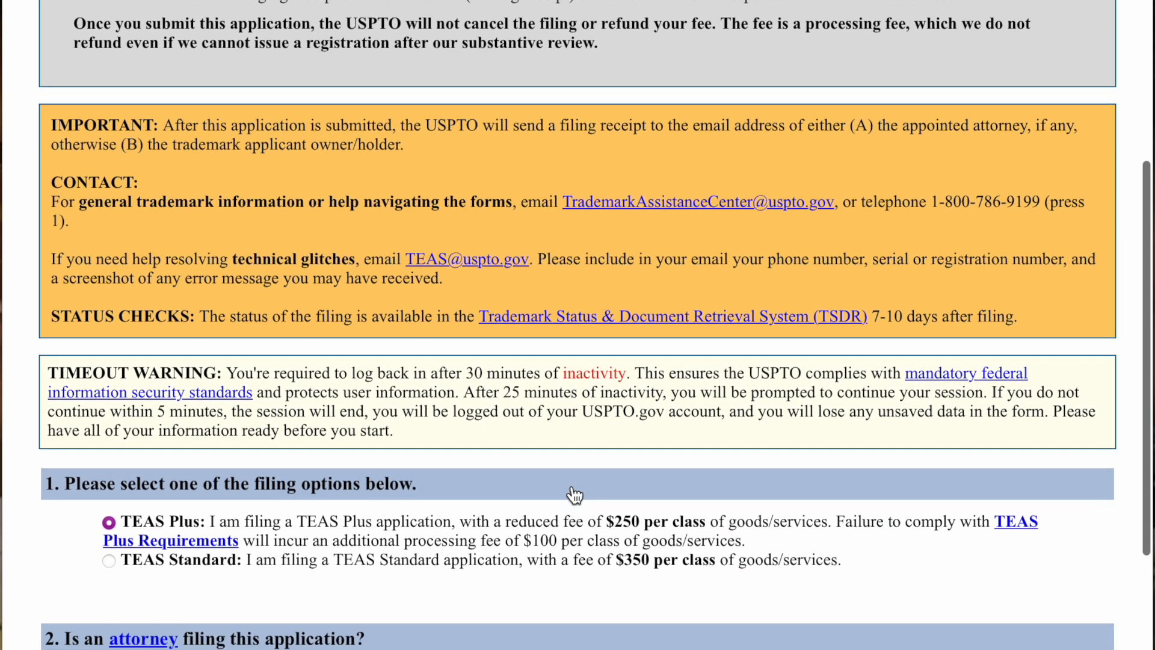
pyautogui.moveTo(187, 307); pyautogui.dragTo(626, 325)
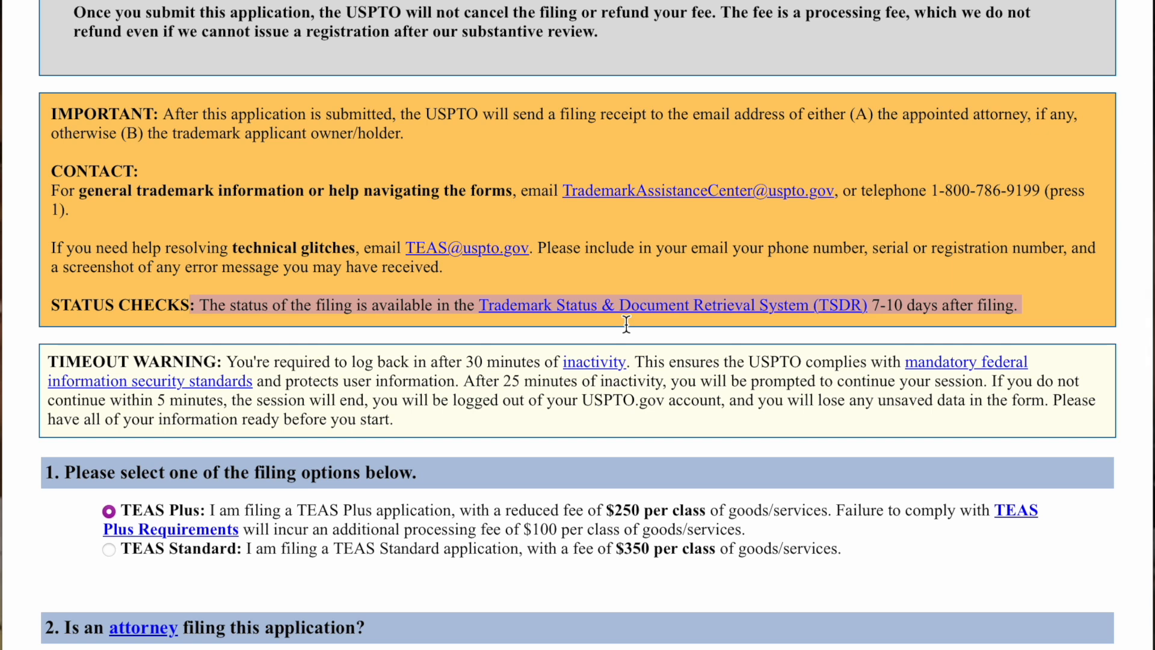
pyautogui.click(1077, 300)
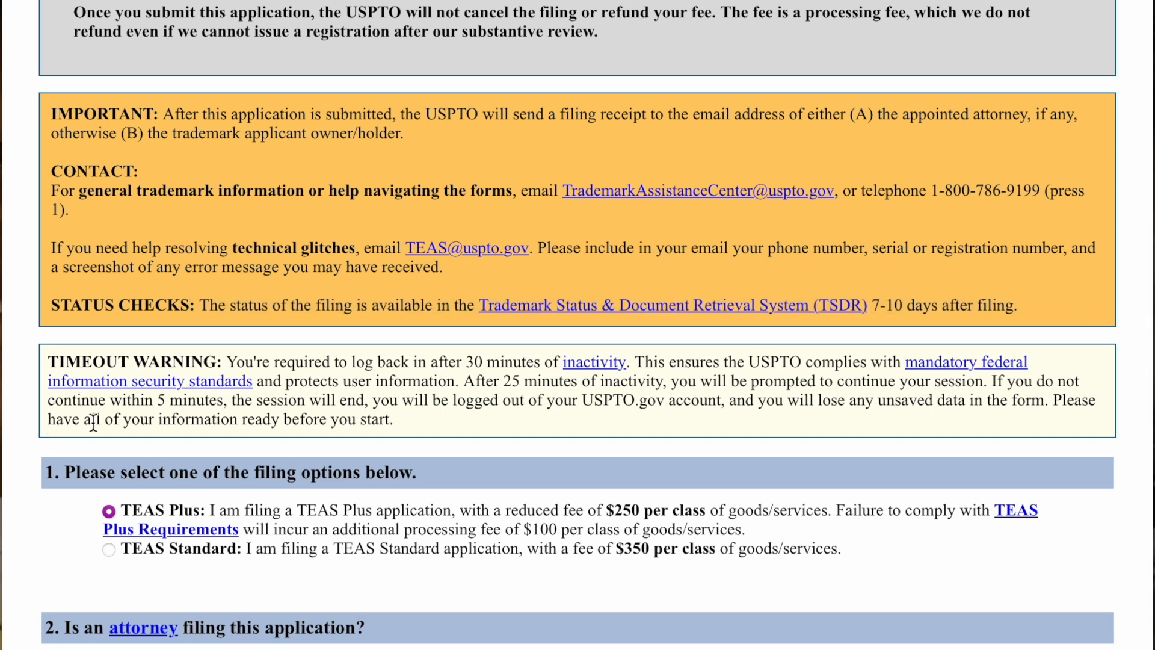
pyautogui.scroll(-2, 93, 421)
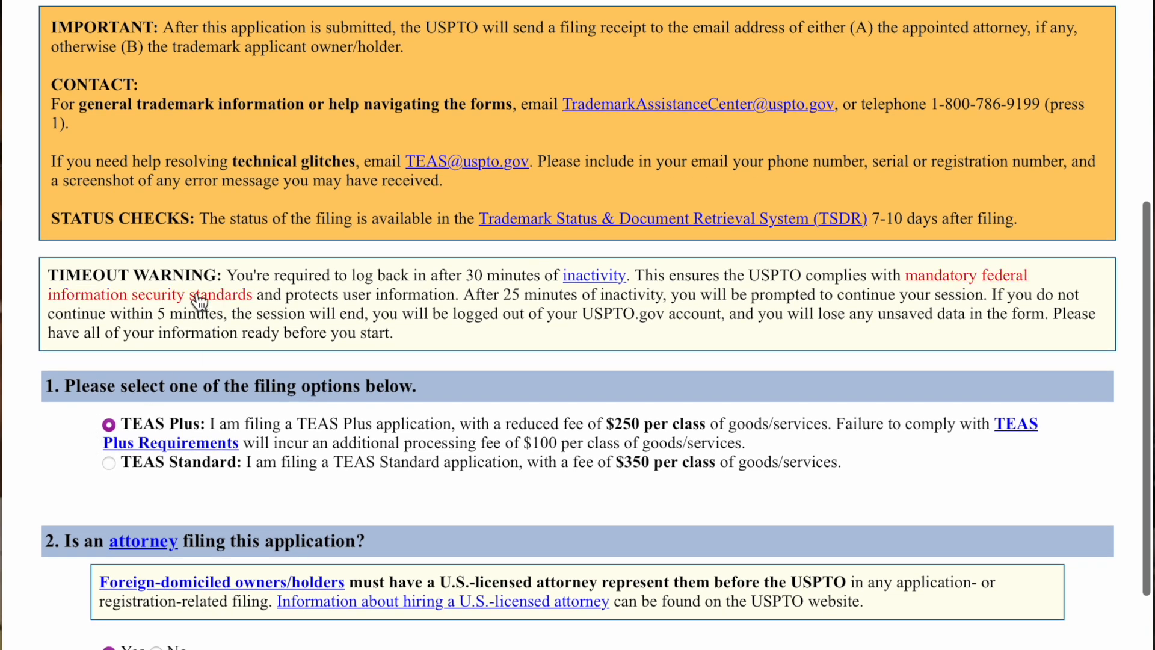
pyautogui.moveTo(217, 275); pyautogui.dragTo(633, 275)
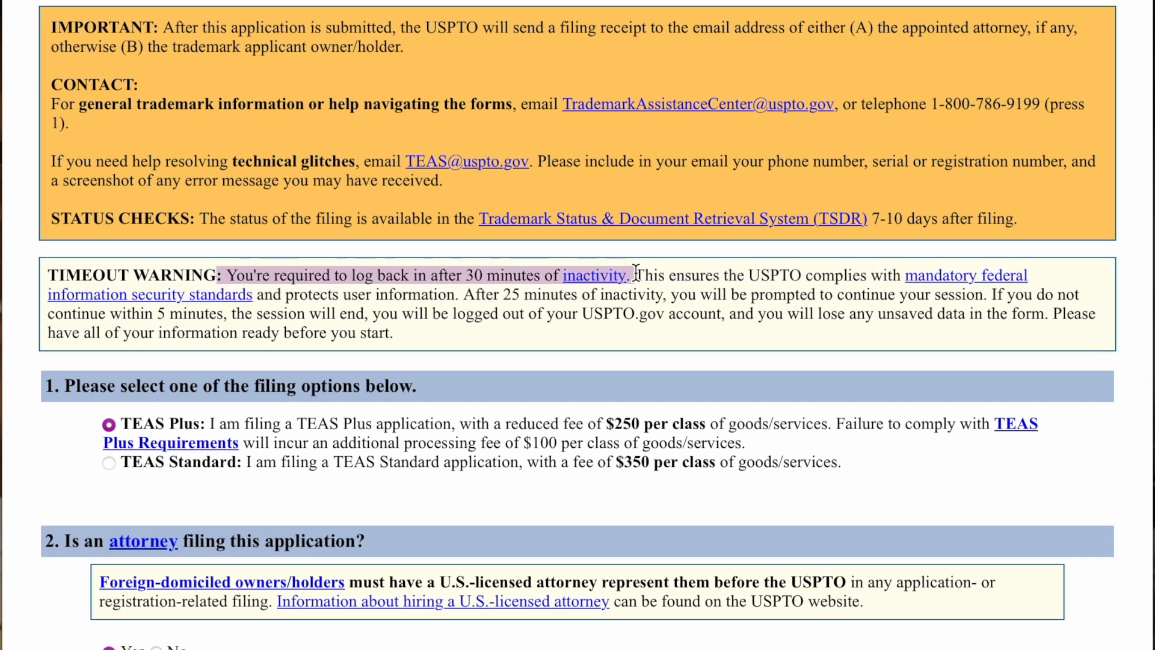
pyautogui.click(619, 373)
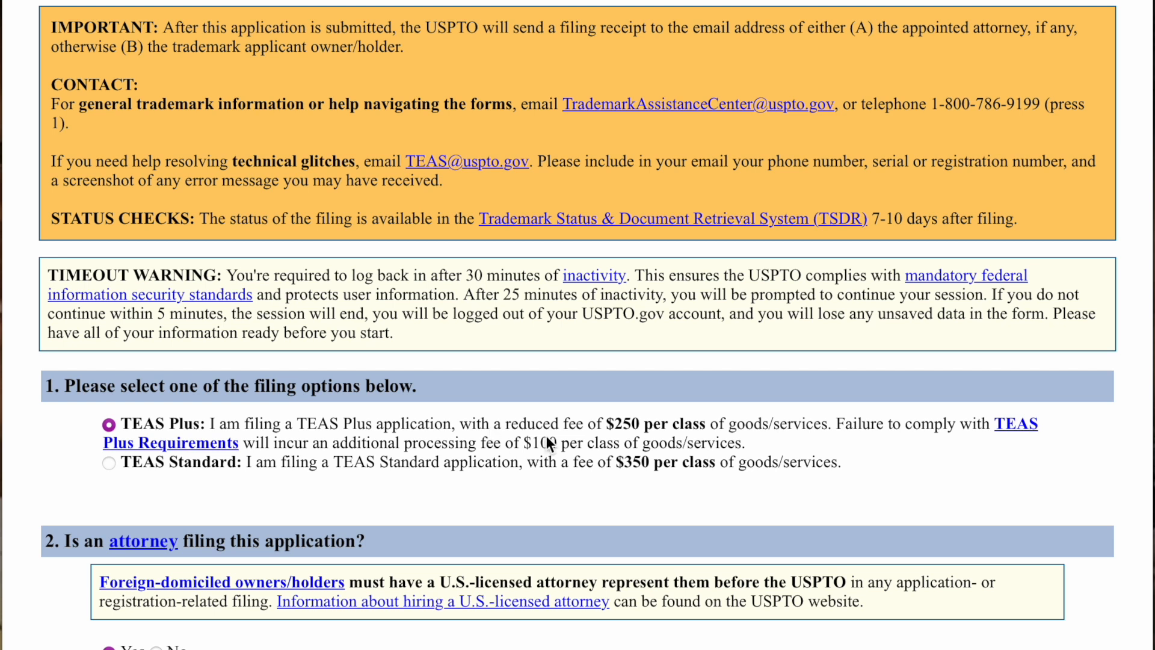
pyautogui.moveTo(603, 424); pyautogui.dragTo(826, 423)
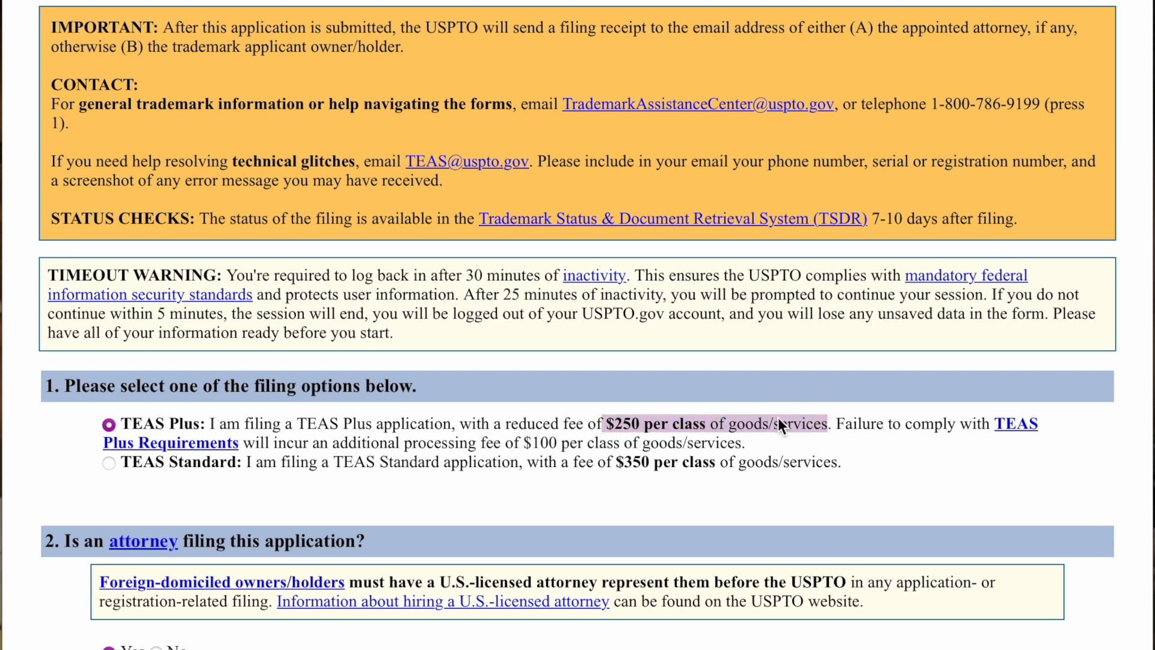
pyautogui.click(1023, 482)
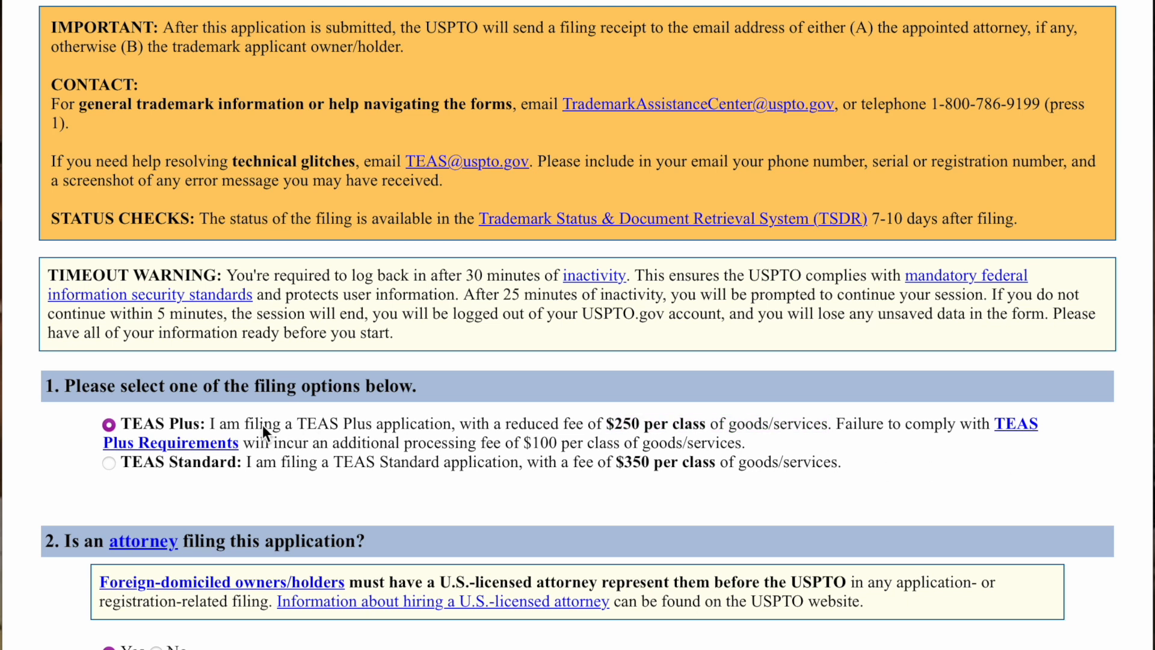
pyautogui.moveTo(241, 444); pyautogui.dragTo(758, 446)
pyautogui.click(554, 497)
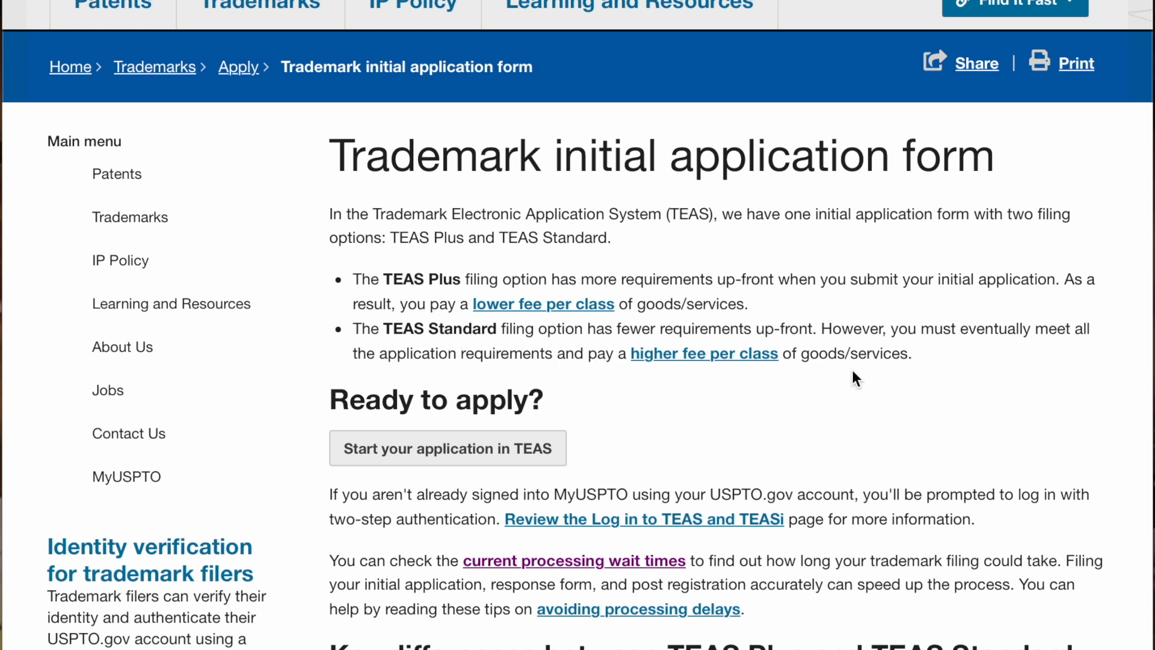
pyautogui.scroll(-3, 994, 379)
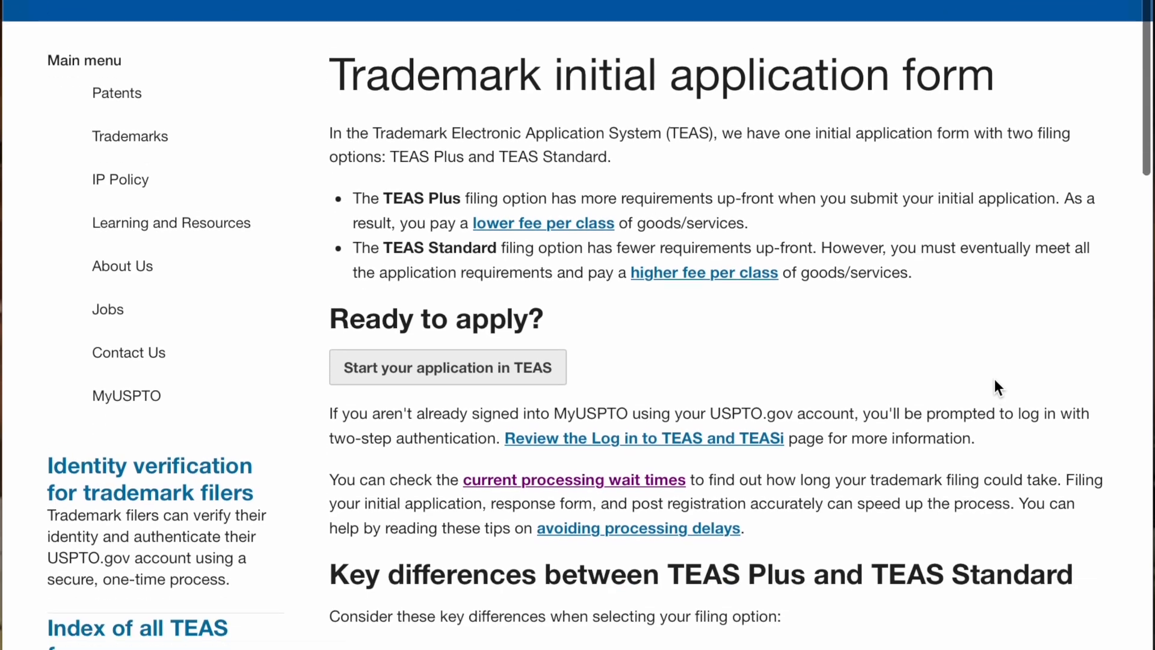
pyautogui.scroll(-1, 996, 381)
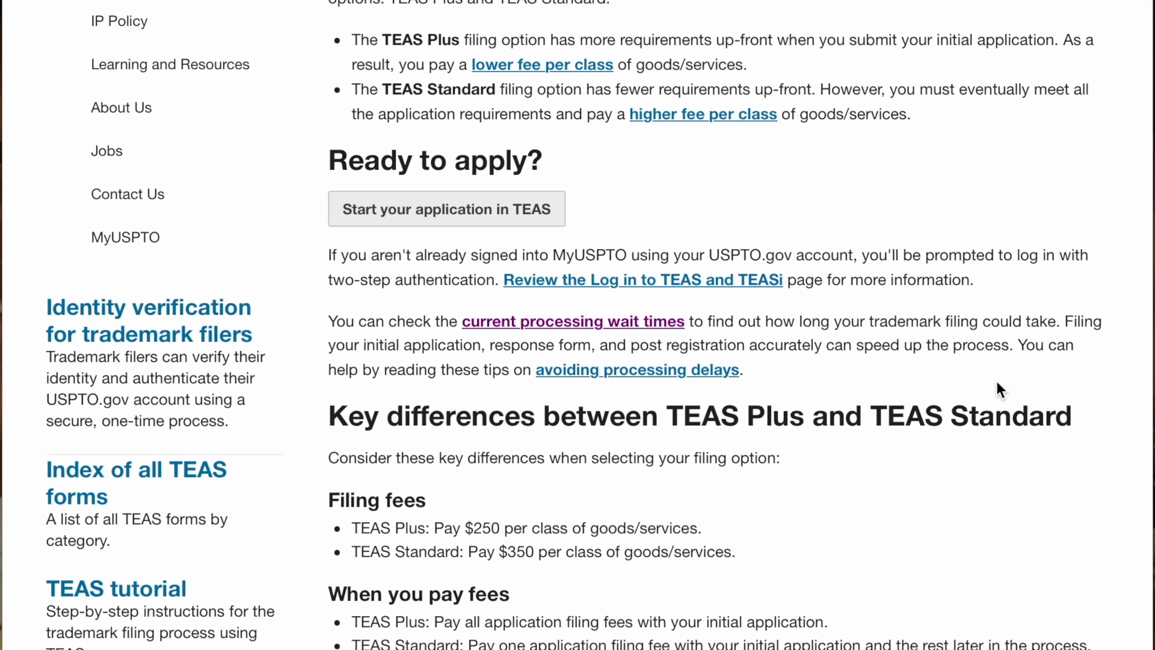
pyautogui.scroll(-2, 996, 388)
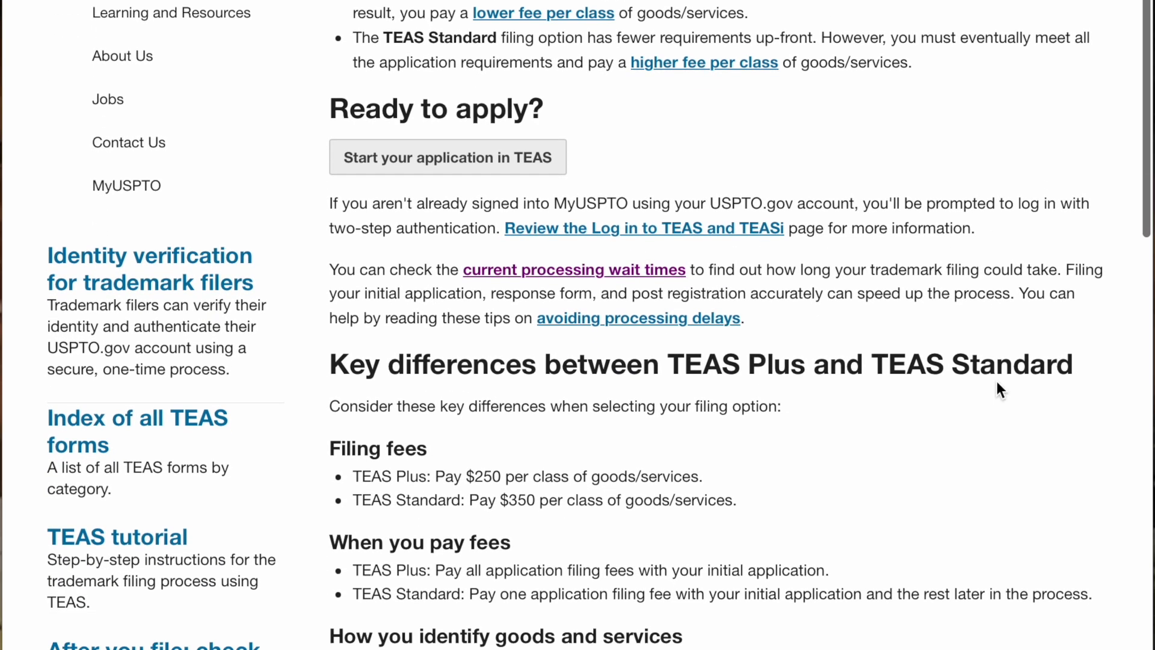
pyautogui.scroll(-4, 997, 383)
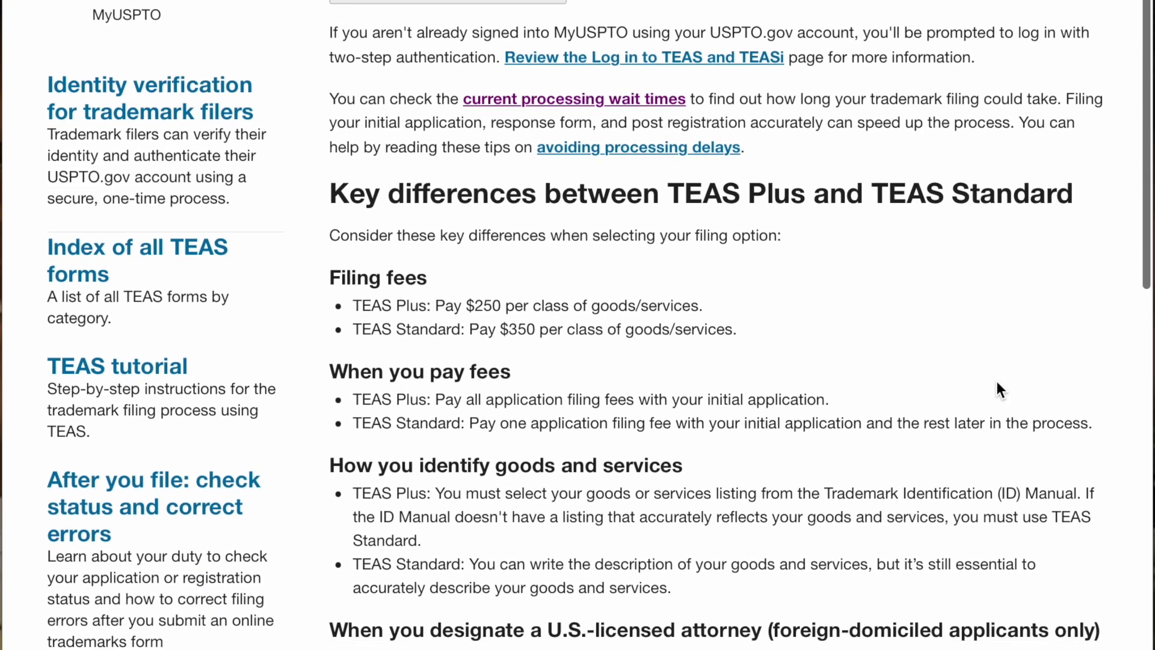
pyautogui.scroll(-3, 996, 381)
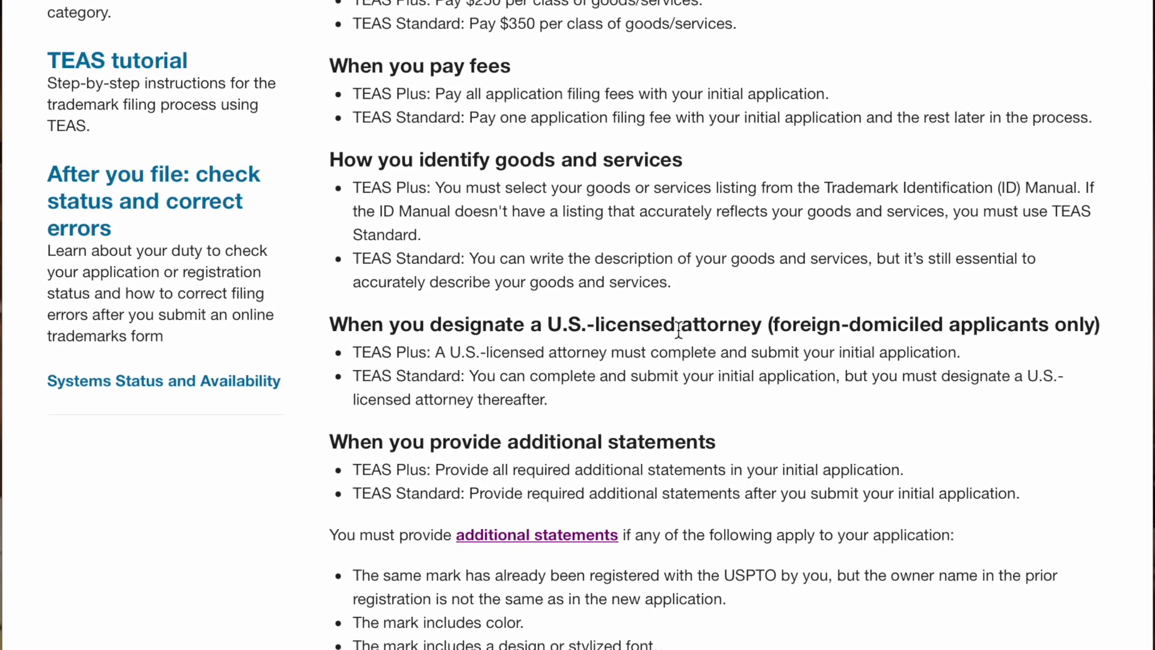
pyautogui.moveTo(440, 211); pyautogui.dragTo(977, 217)
pyautogui.click(975, 234)
pyautogui.moveTo(467, 259); pyautogui.dragTo(721, 277)
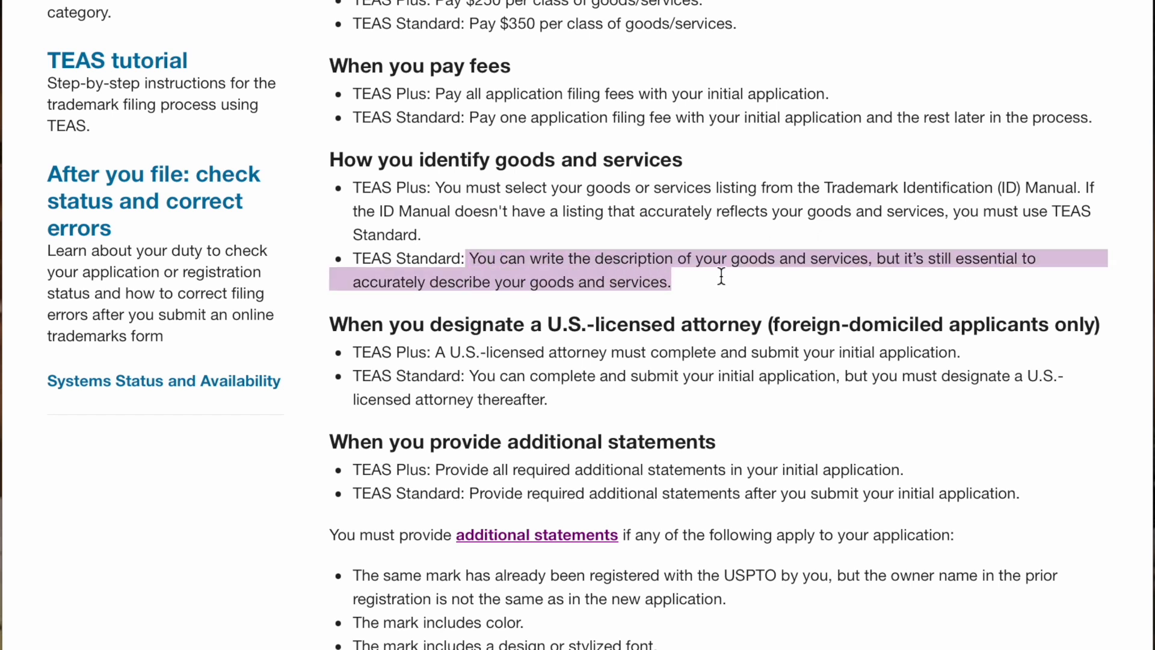
pyautogui.click(849, 295)
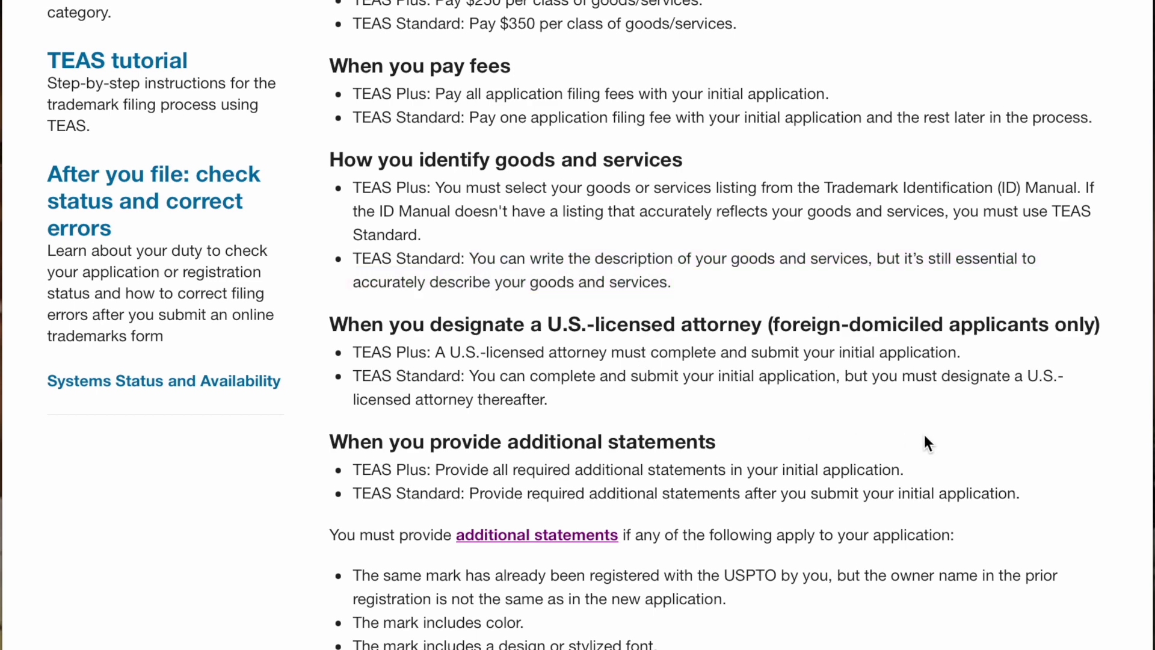
pyautogui.scroll(-3, 925, 439)
pyautogui.scroll(-1, 926, 433)
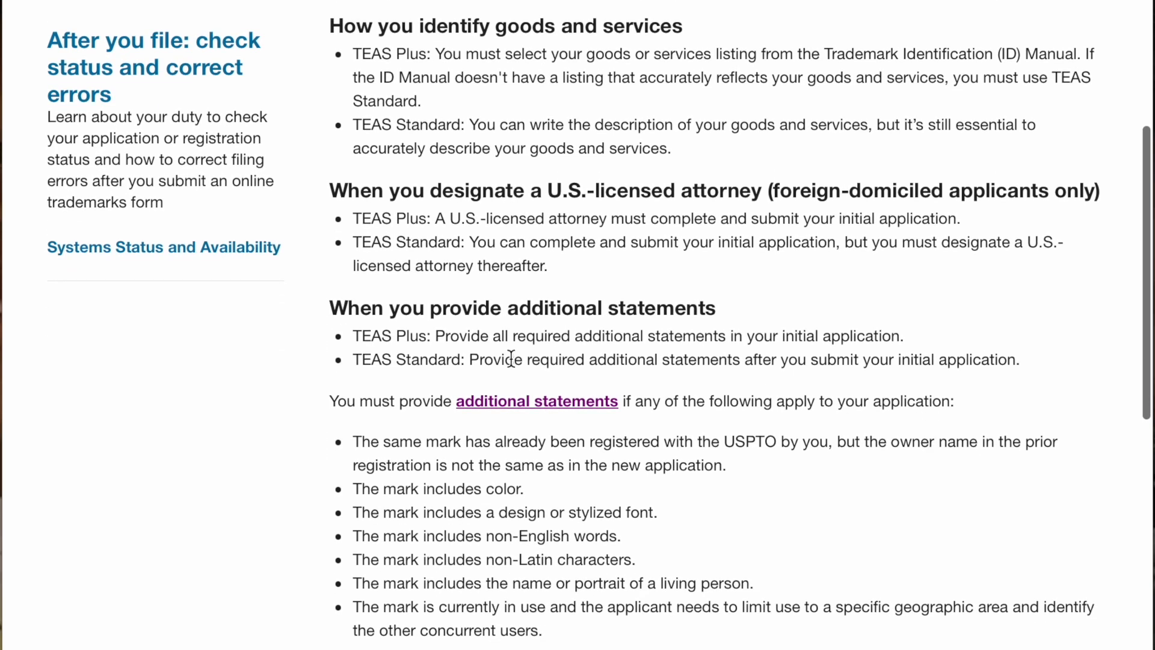
pyautogui.moveTo(431, 335); pyautogui.dragTo(902, 336)
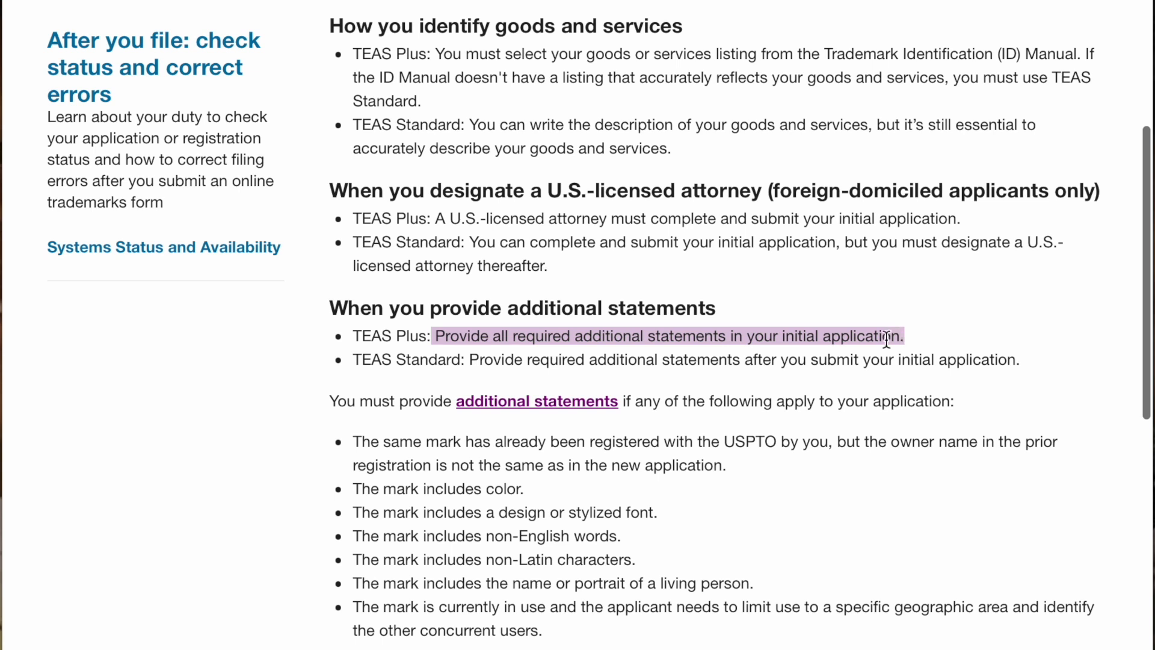
pyautogui.click(753, 385)
pyautogui.moveTo(470, 364); pyautogui.dragTo(1012, 364)
pyautogui.click(971, 375)
pyautogui.scroll(1, 970, 376)
pyautogui.scroll(-3, 998, 404)
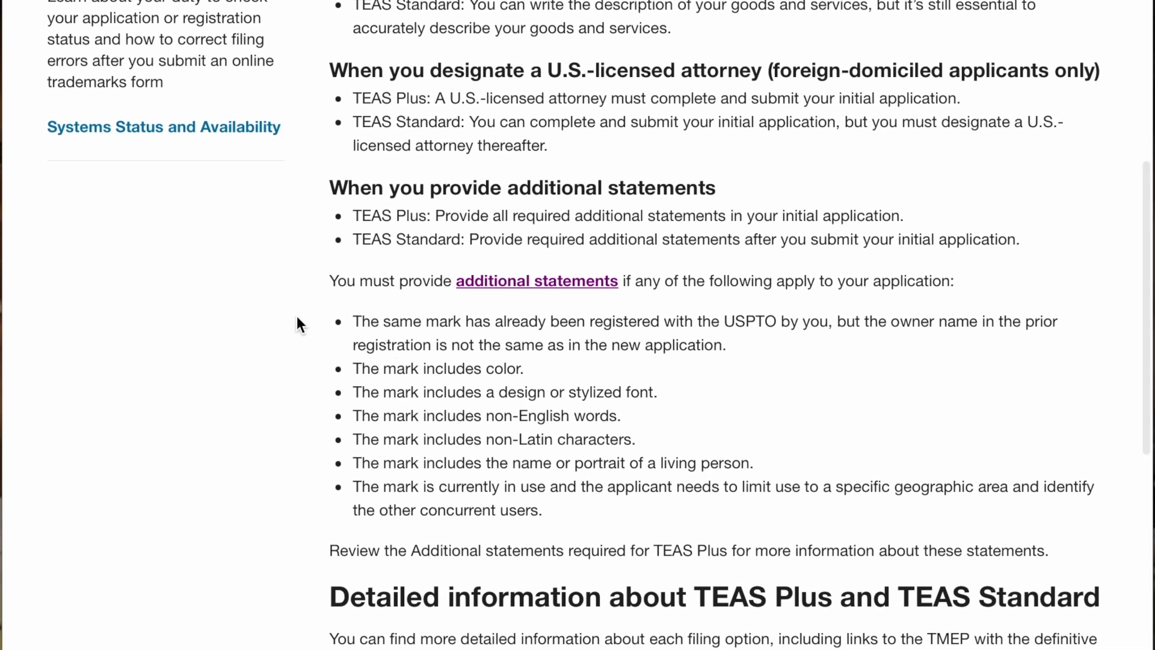
pyautogui.moveTo(352, 321); pyautogui.dragTo(744, 510)
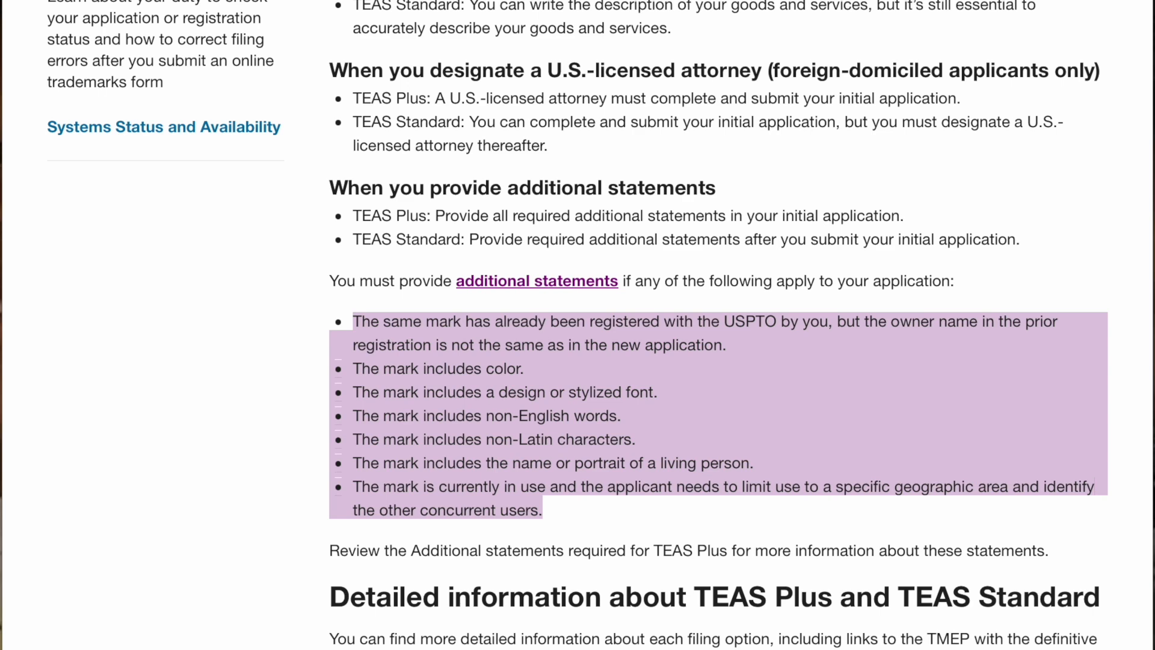
pyautogui.click(48, 483)
pyautogui.scroll(1, 52, 474)
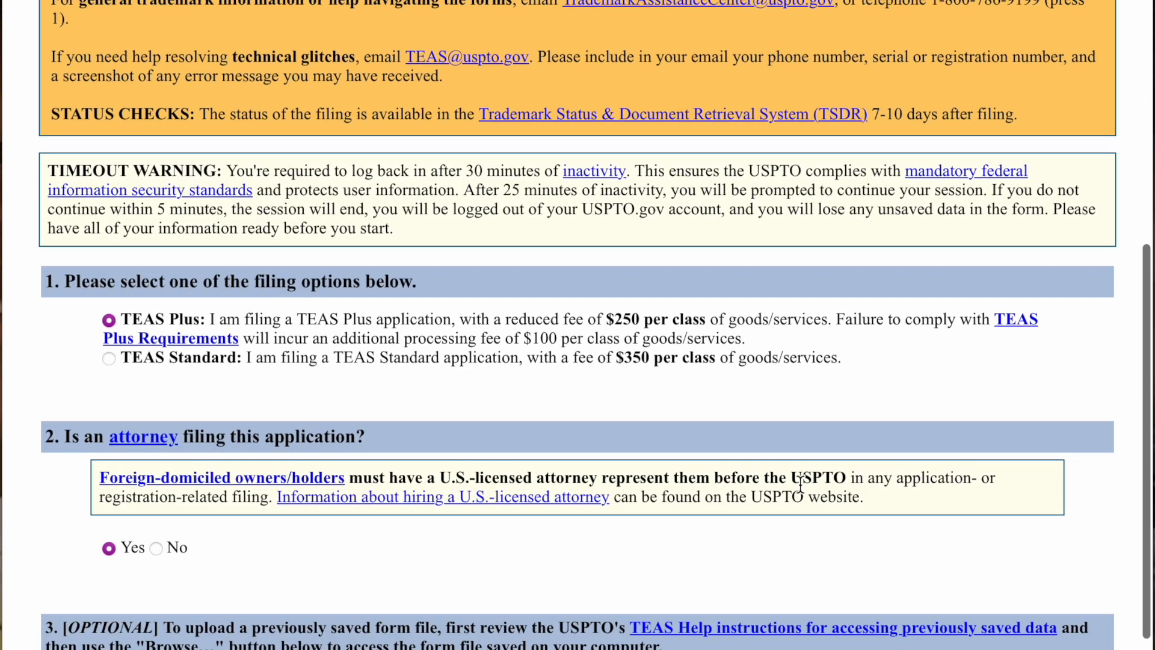
# - Answer 'No' to attorney filing and continue to the Applicant Information page
pyautogui.scroll(-5, 800, 481)
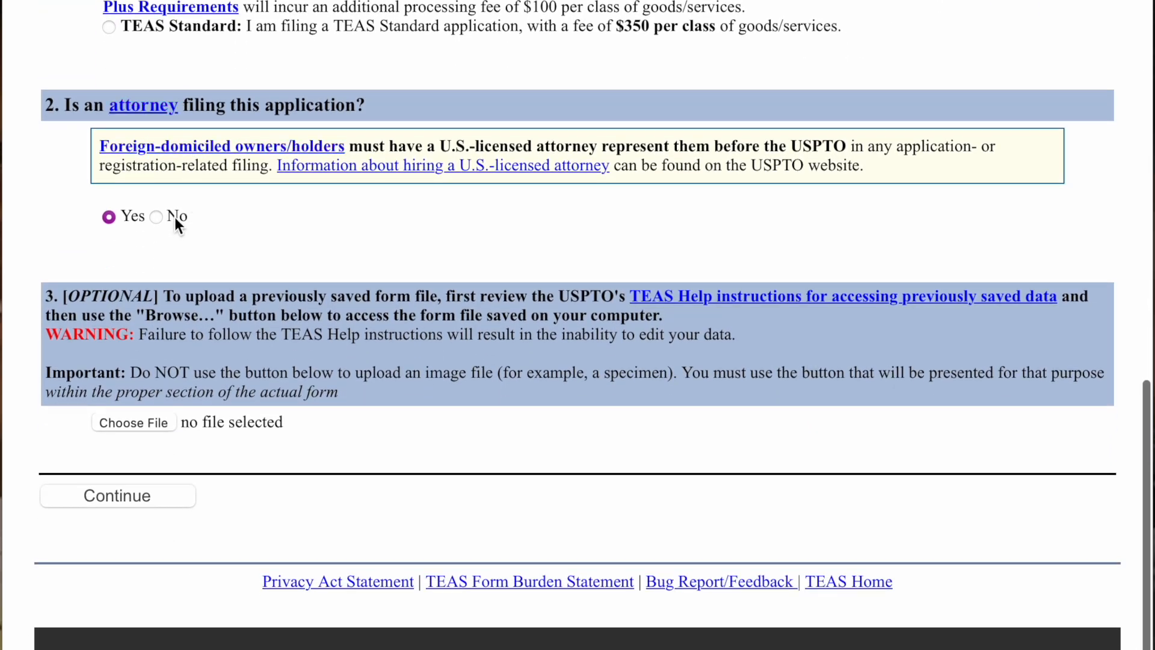
pyautogui.click(157, 220)
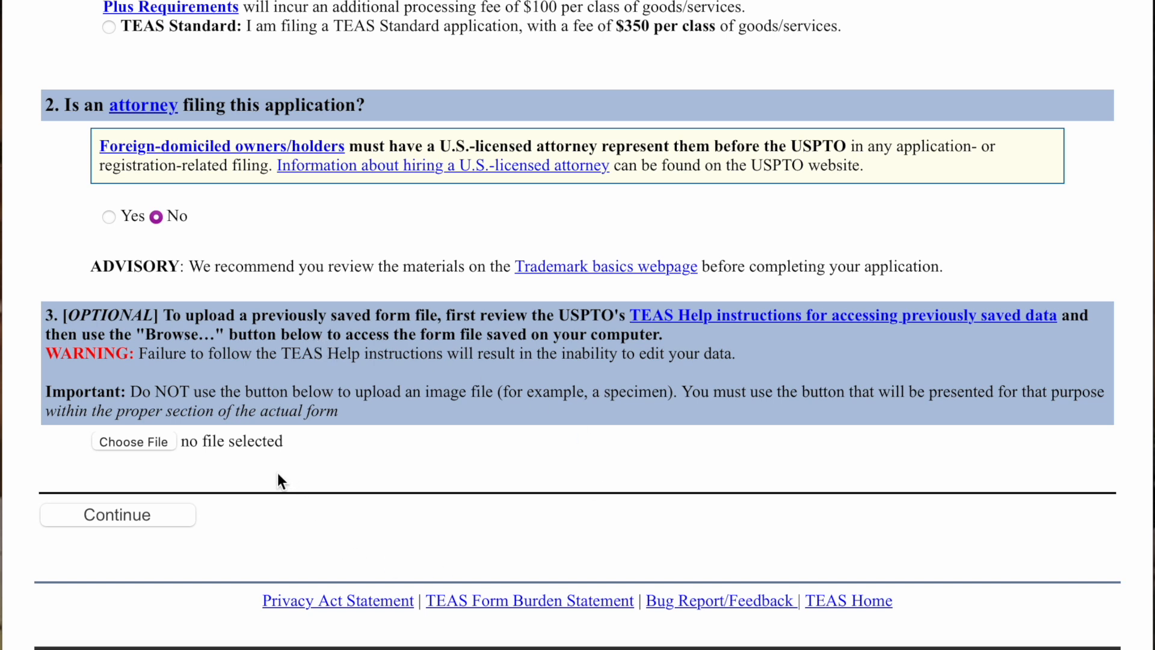
pyautogui.click(166, 517)
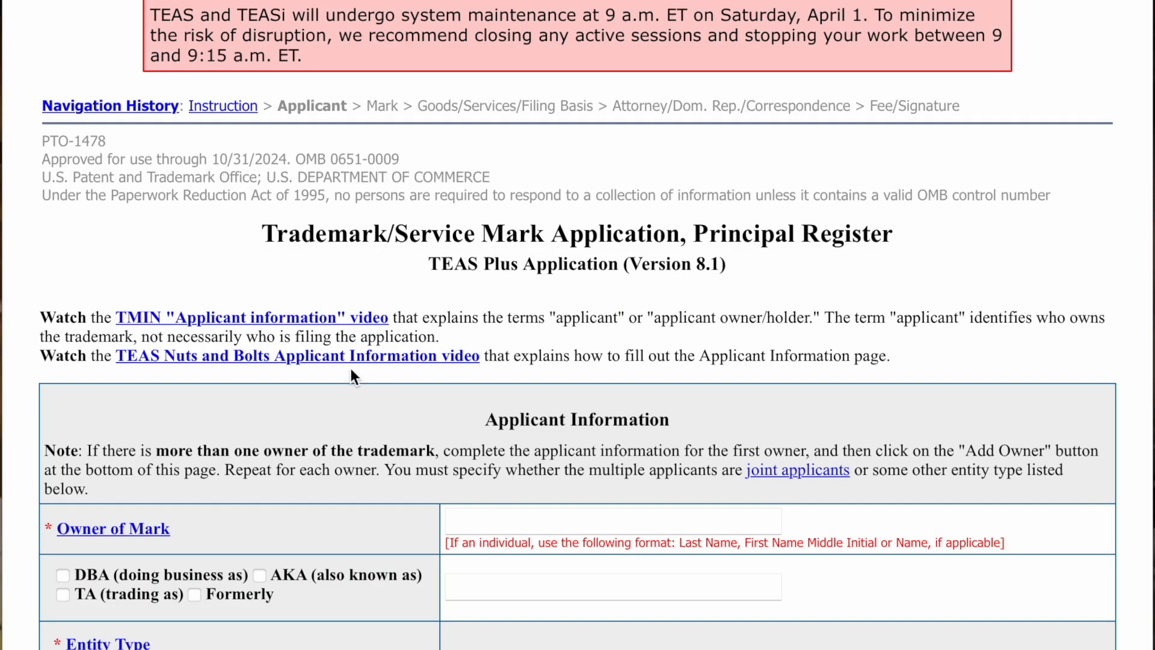
# - Enter 'bek klothing llc' as the owner of the mark
pyautogui.scroll(-3, 351, 370)
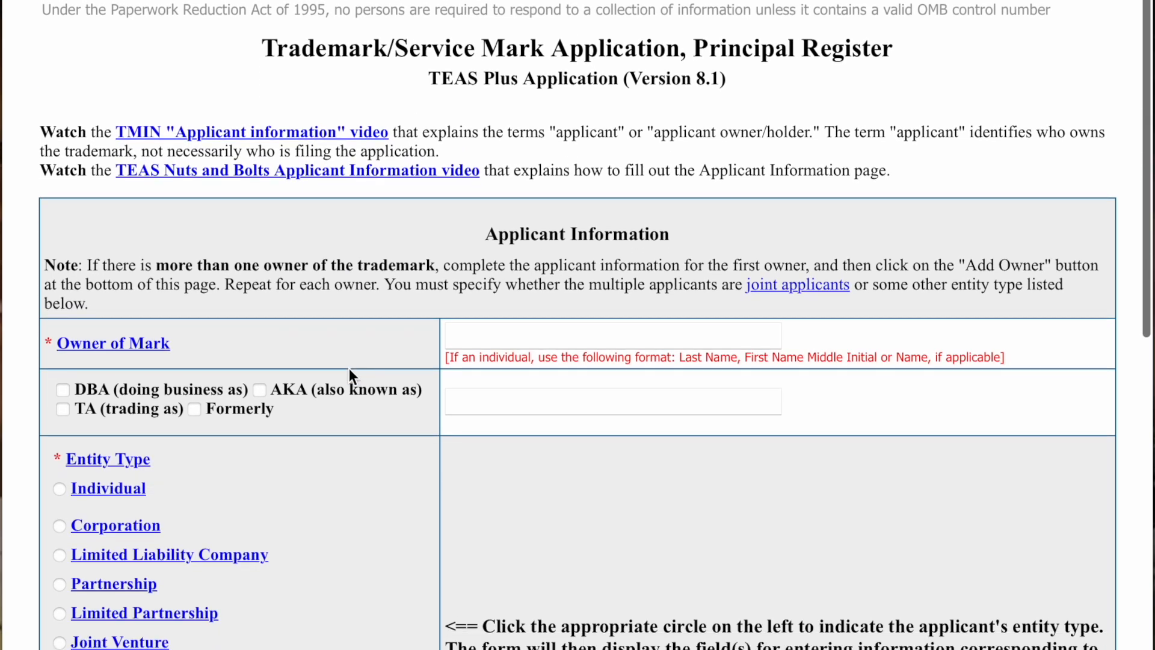
pyautogui.scroll(-1, 349, 370)
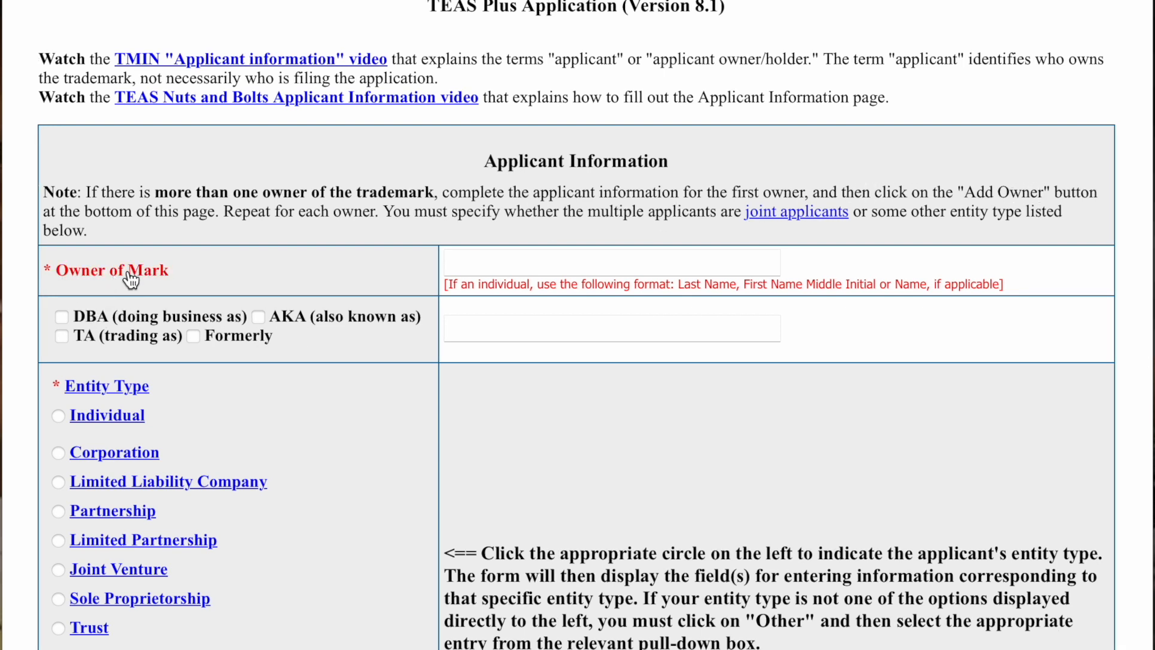
pyautogui.click(480, 258)
pyautogui.scroll(-1, 479, 257)
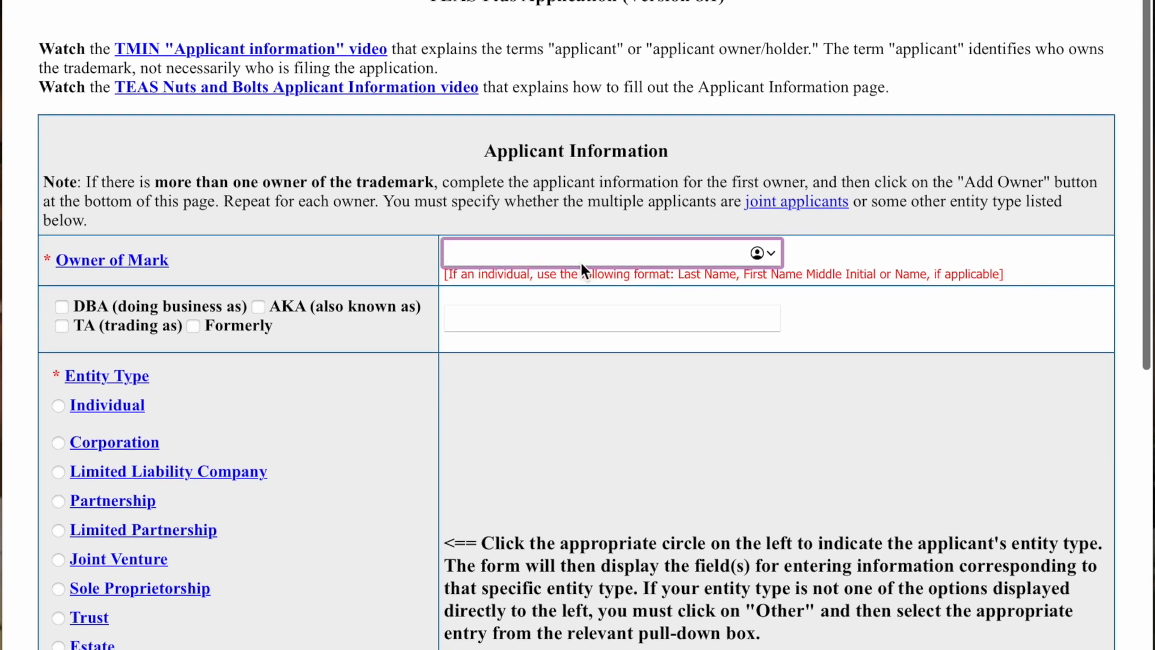
pyautogui.write('bek ')
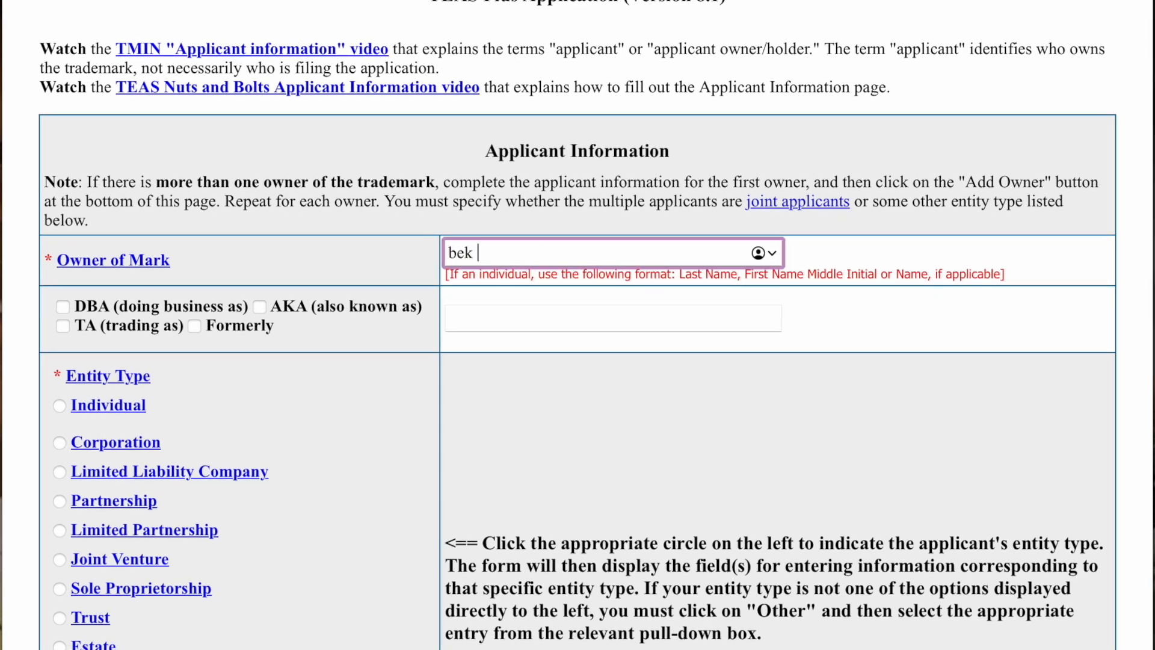
pyautogui.write('klo')
pyautogui.write('thing llc')
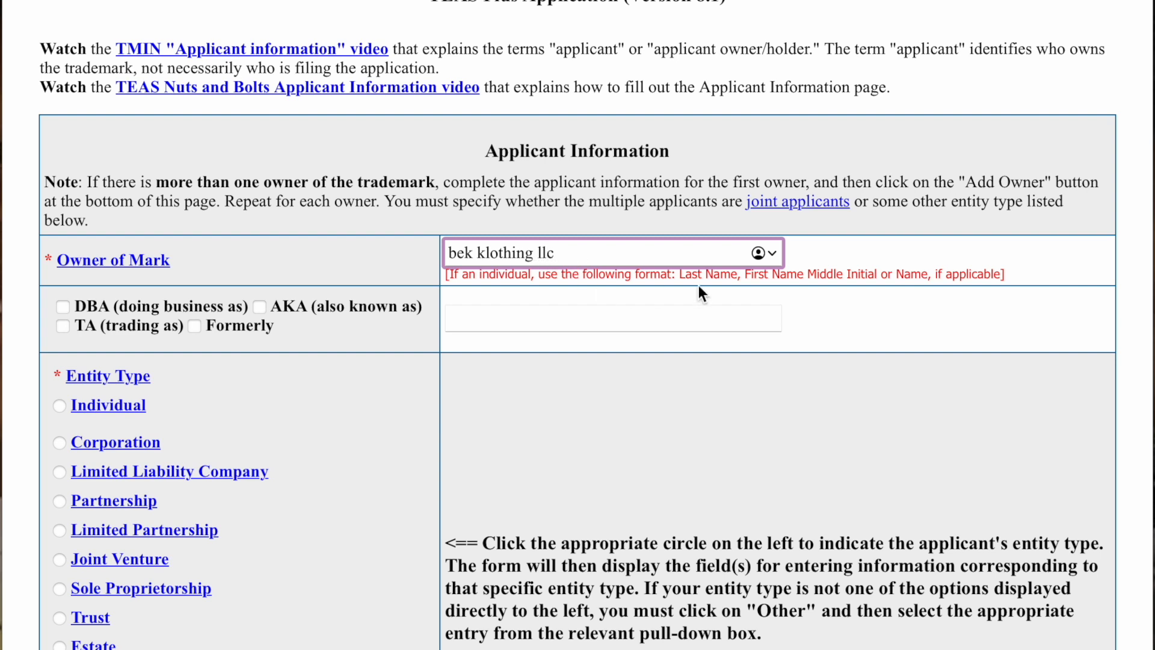
pyautogui.click(842, 249)
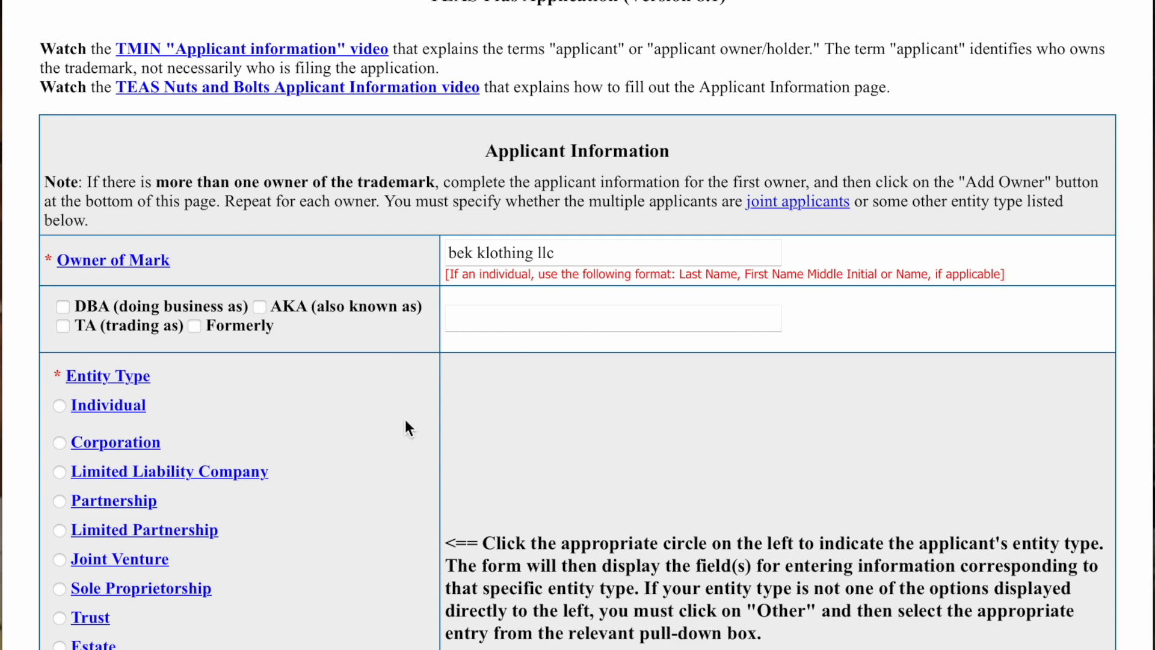
# - Set the entity type to Limited Liability Company organized in Florida
pyautogui.scroll(-1, 266, 410)
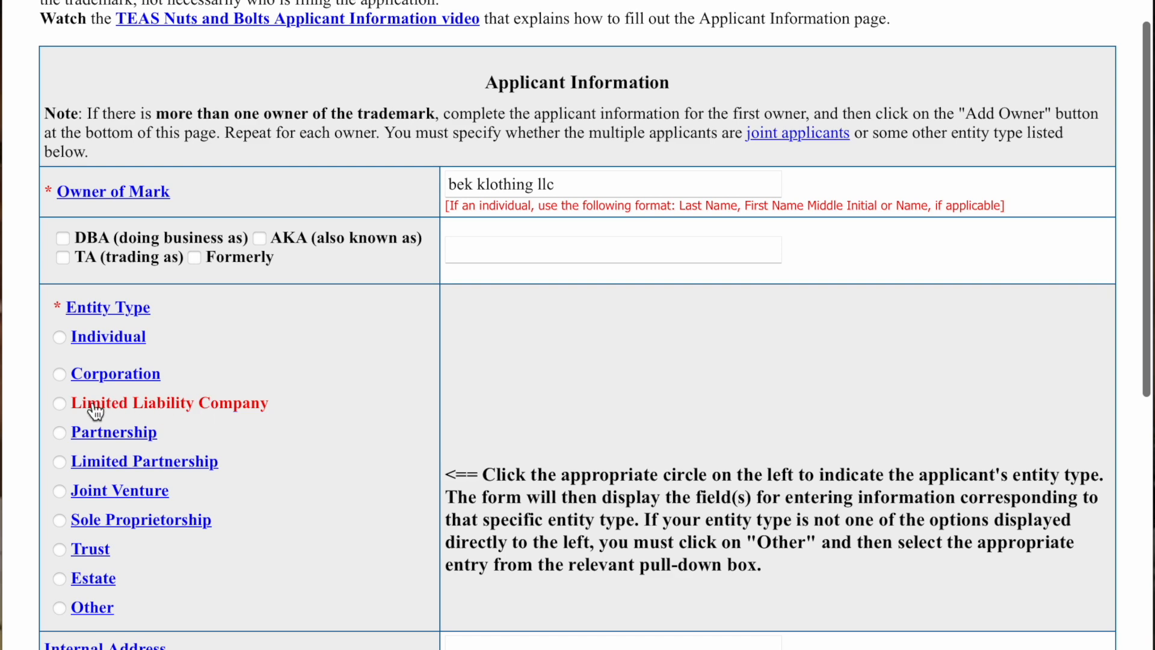
pyautogui.scroll(-1, 62, 406)
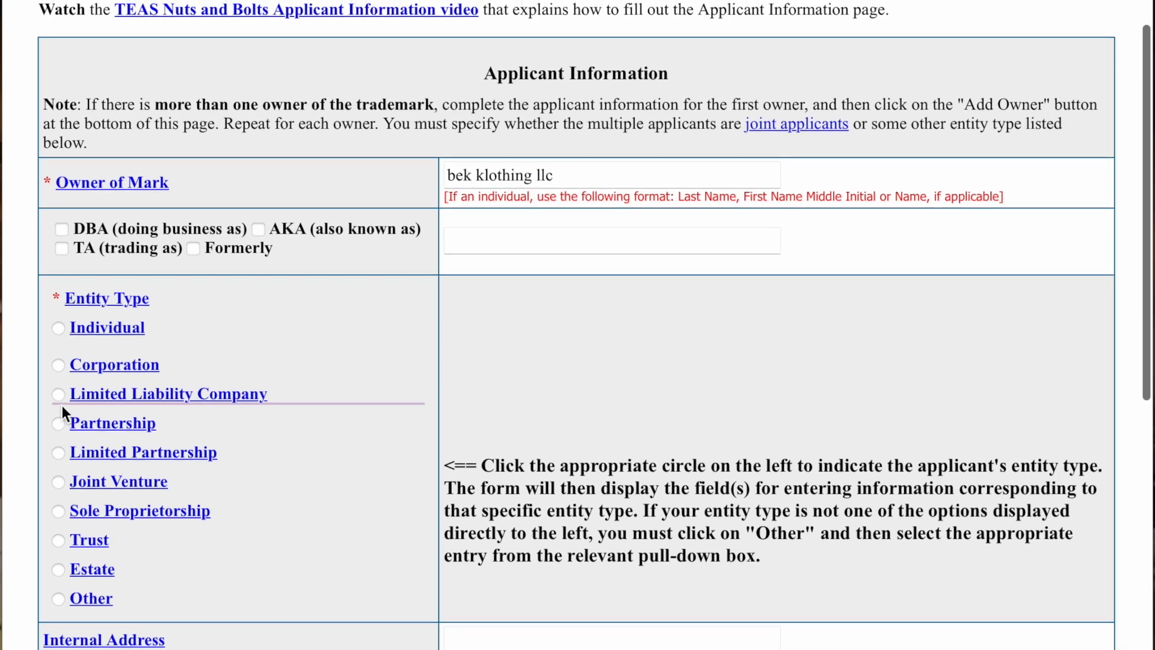
pyautogui.click(60, 394)
pyautogui.scroll(-2, 330, 435)
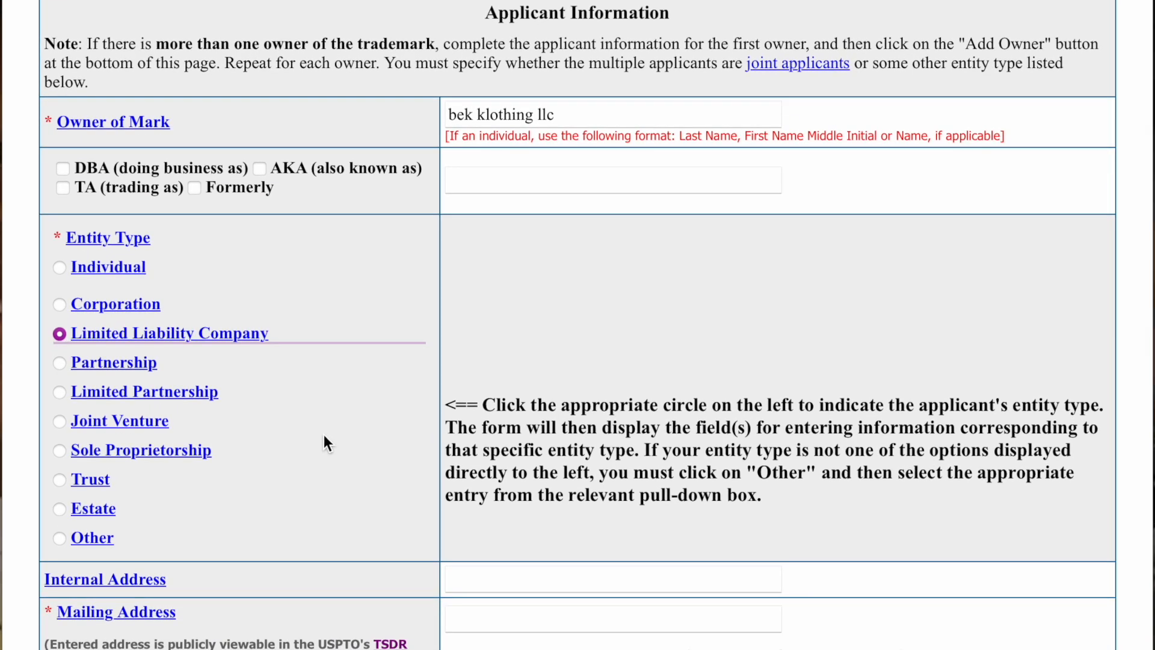
pyautogui.scroll(-7, 323, 435)
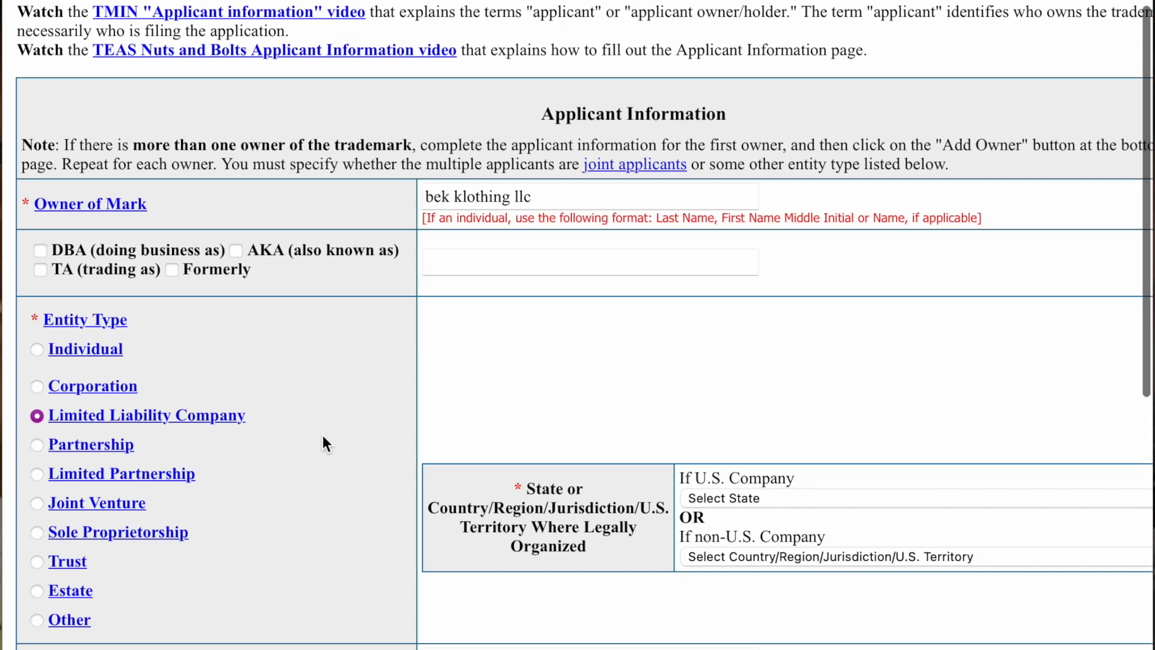
pyautogui.scroll(-1, 318, 442)
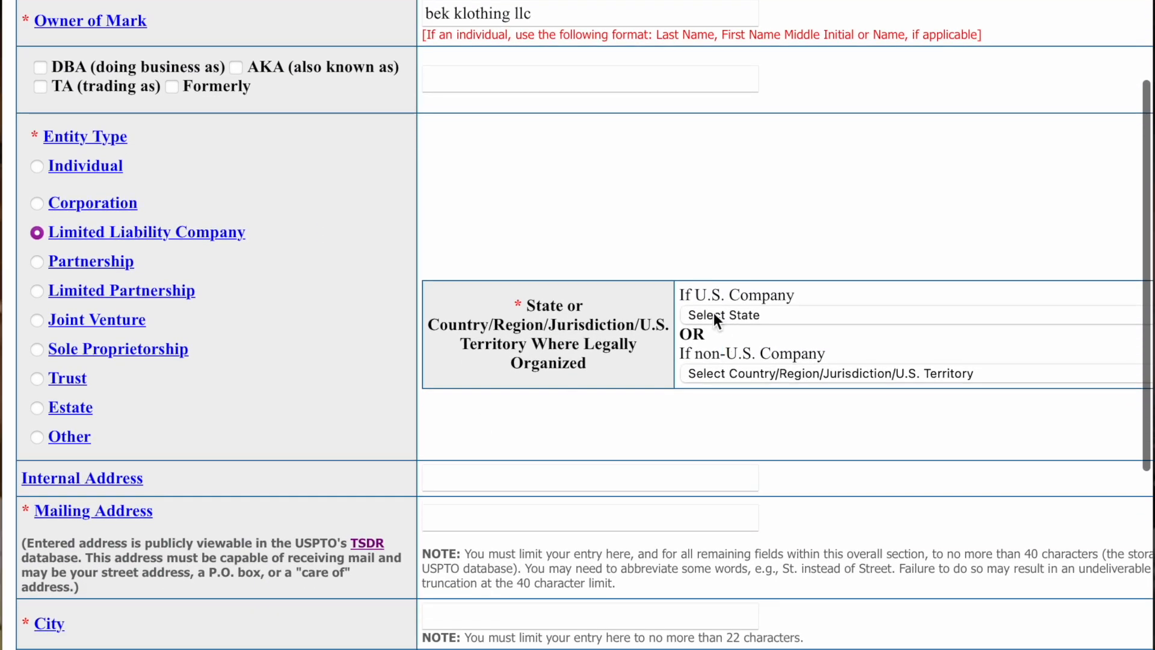
pyautogui.click(716, 316)
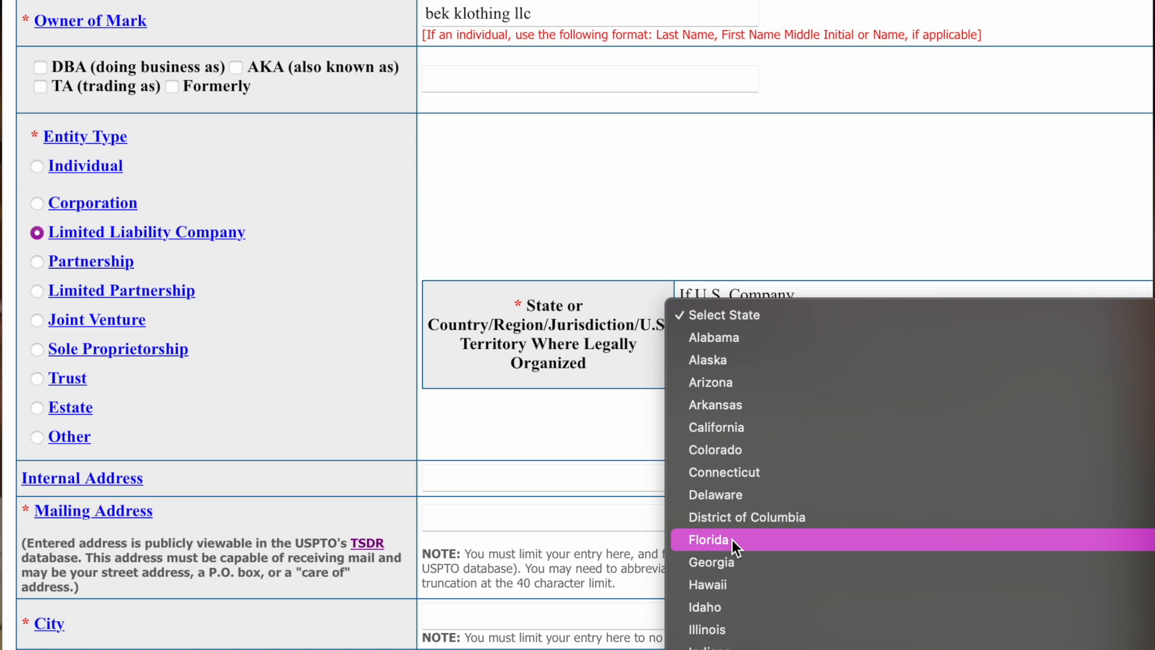
pyautogui.click(732, 540)
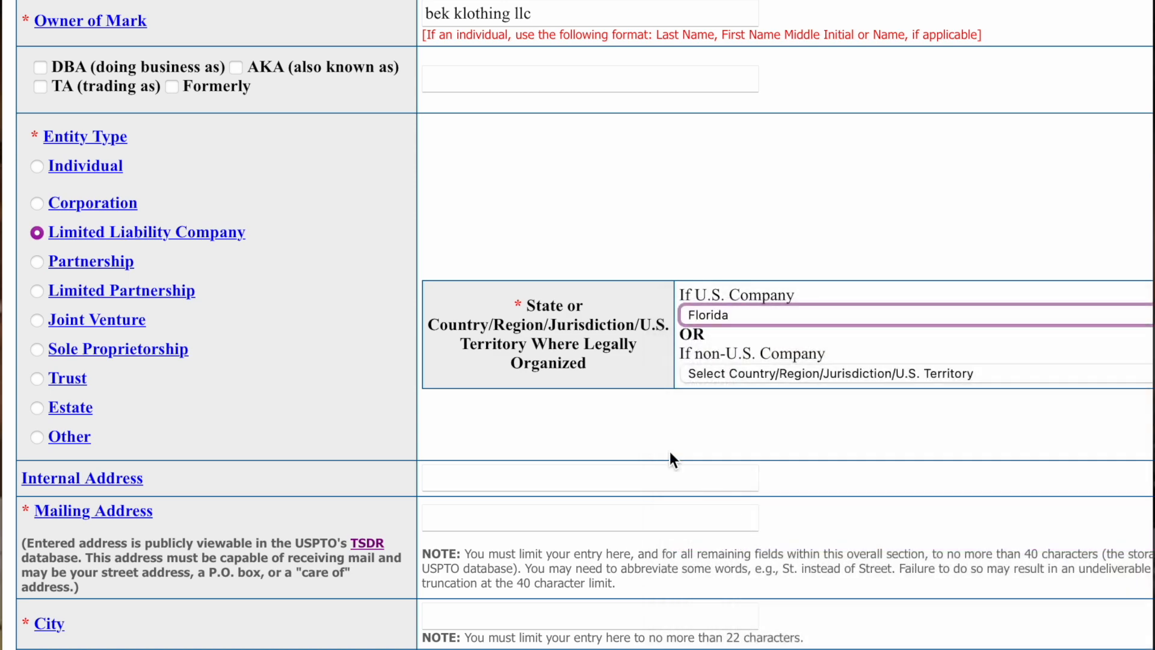
pyautogui.scroll(-4, 484, 367)
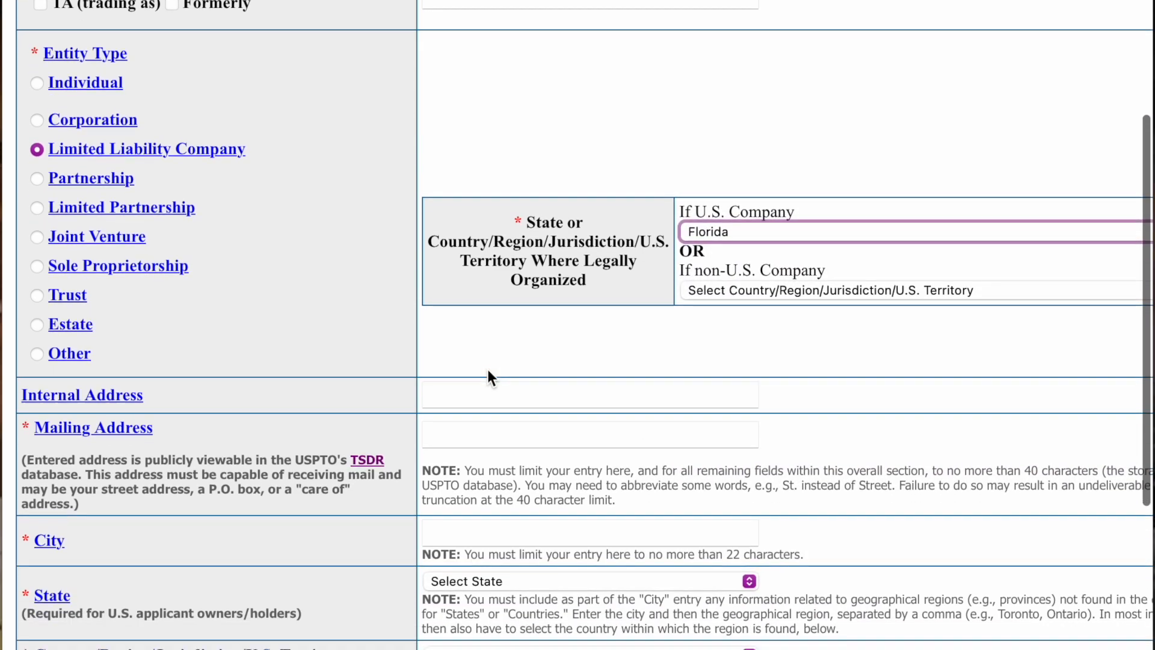
pyautogui.scroll(-1, 486, 368)
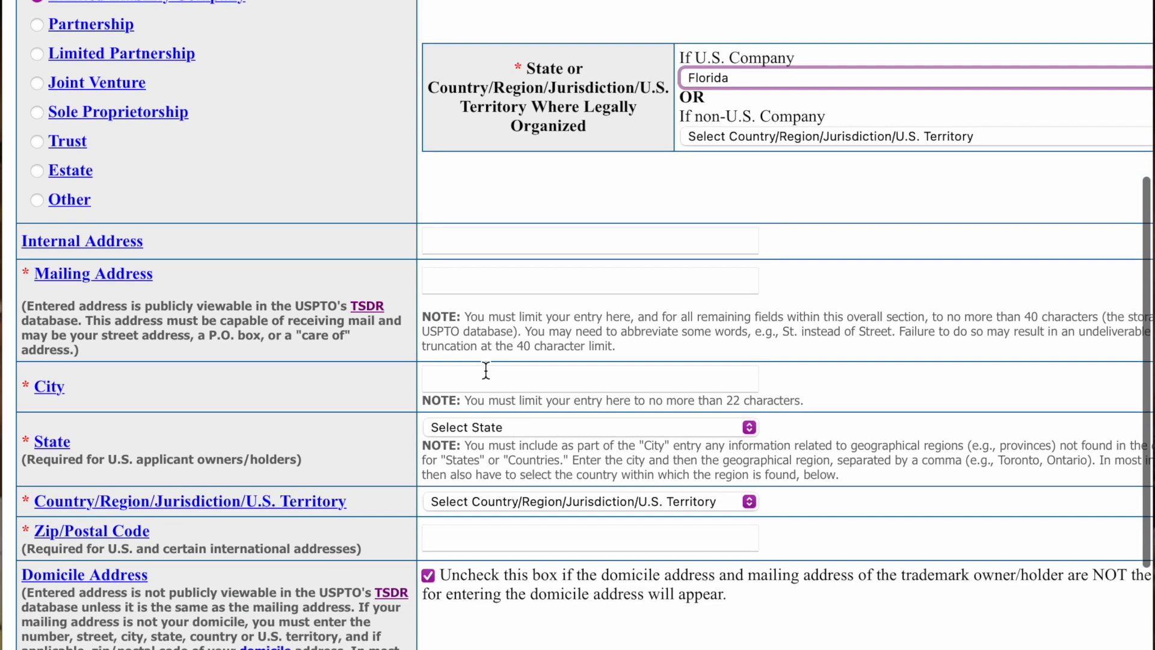
# - Enter the owner's P.O. box as the mailing address
pyautogui.click(434, 283)
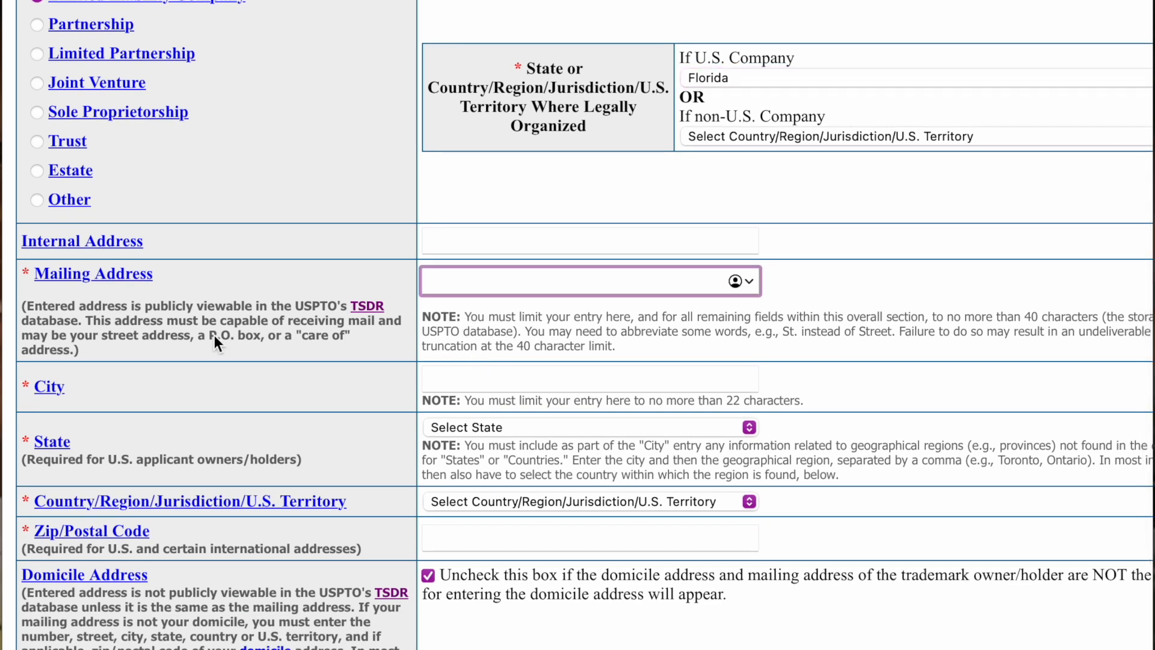
pyautogui.moveTo(28, 303); pyautogui.dragTo(352, 349)
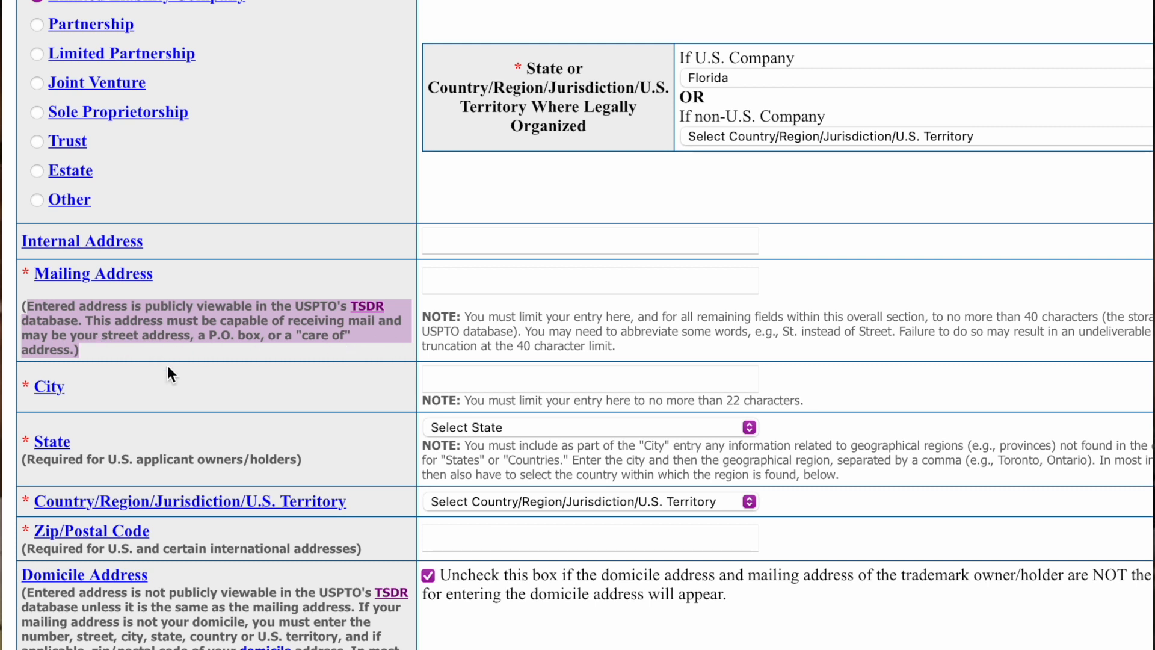
pyautogui.click(356, 278)
pyautogui.click(446, 280)
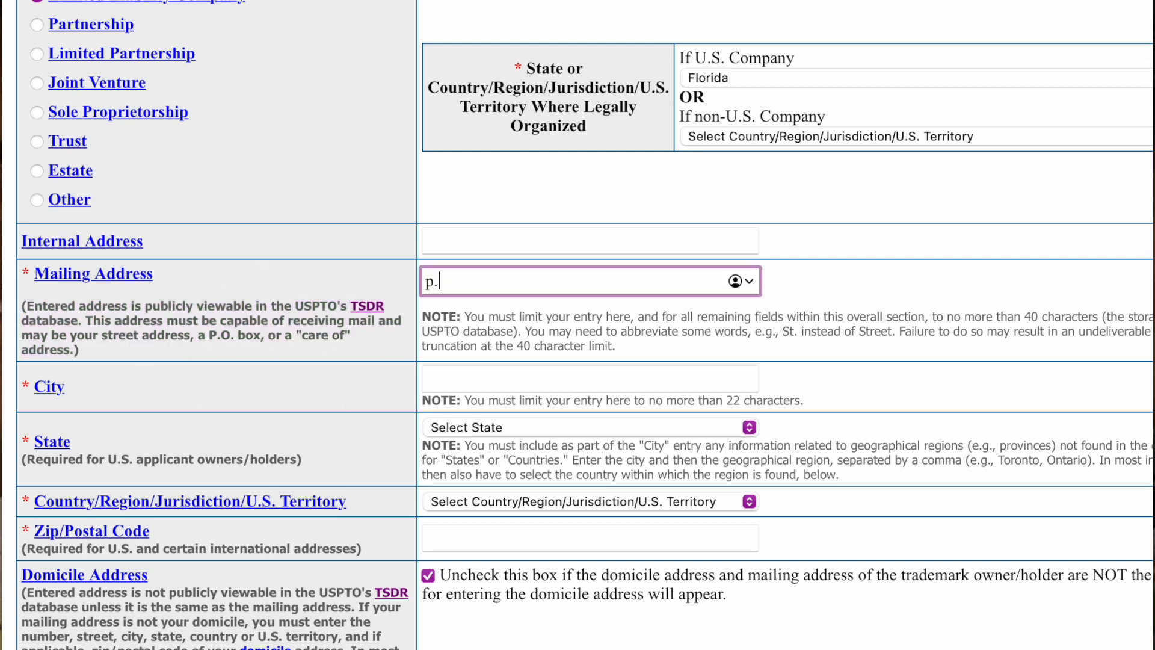
# - Fill in Miami as the city, Florida as the state, and the mailing ZIP code
pyautogui.click(454, 378)
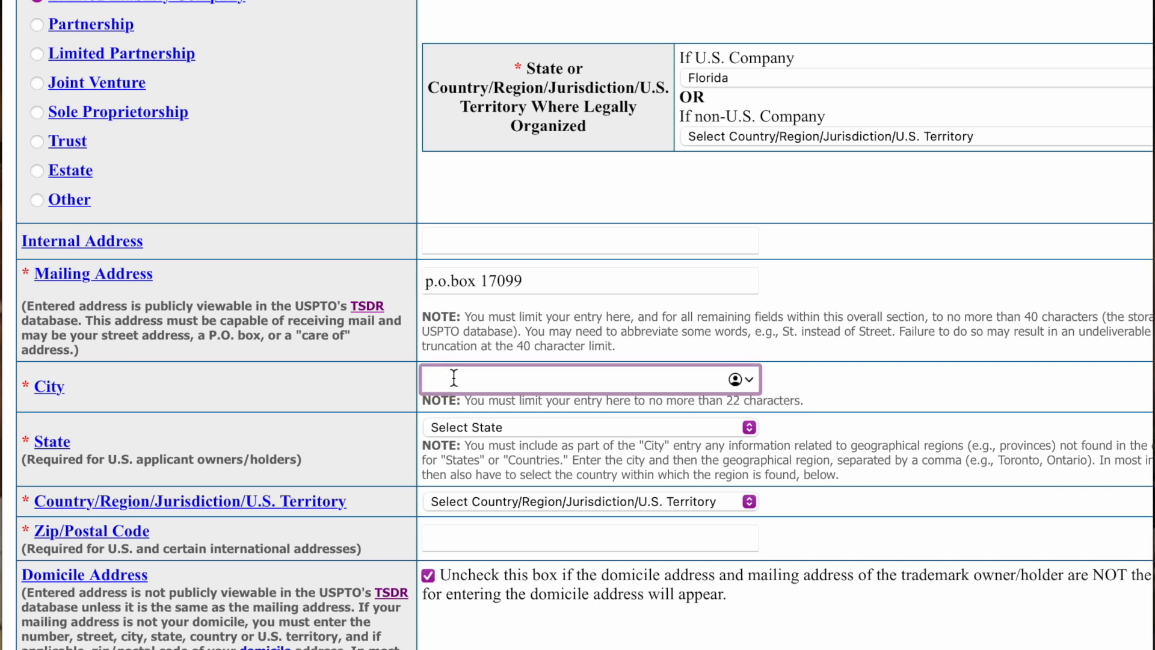
pyautogui.write('miami')
pyautogui.click(470, 428)
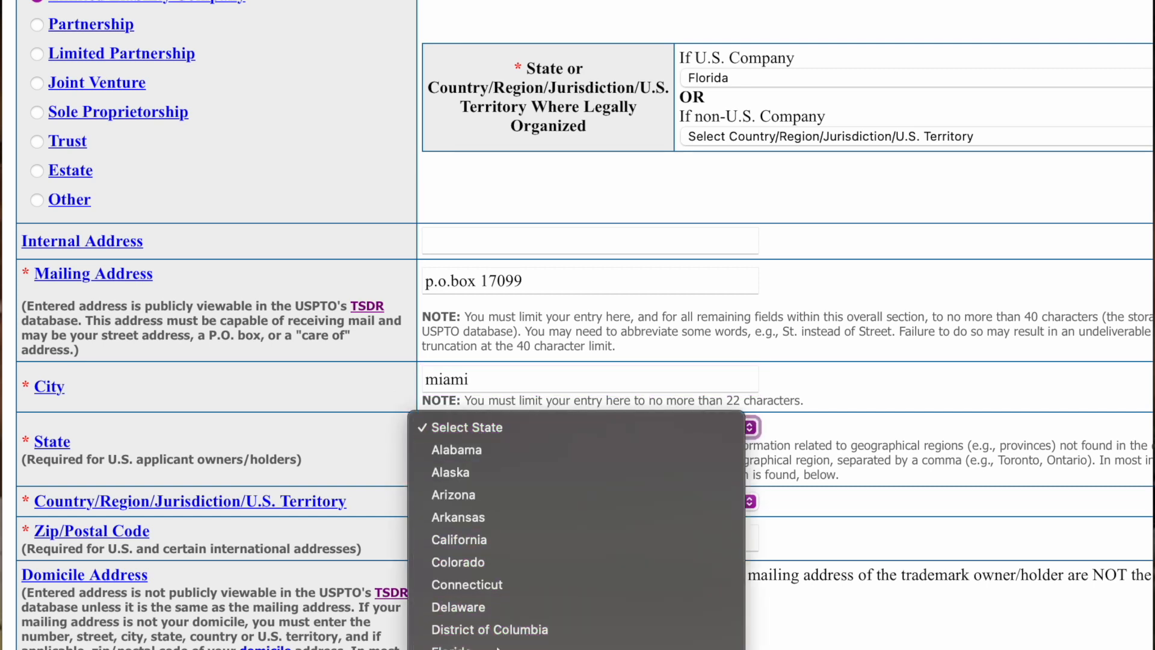
pyautogui.click(493, 643)
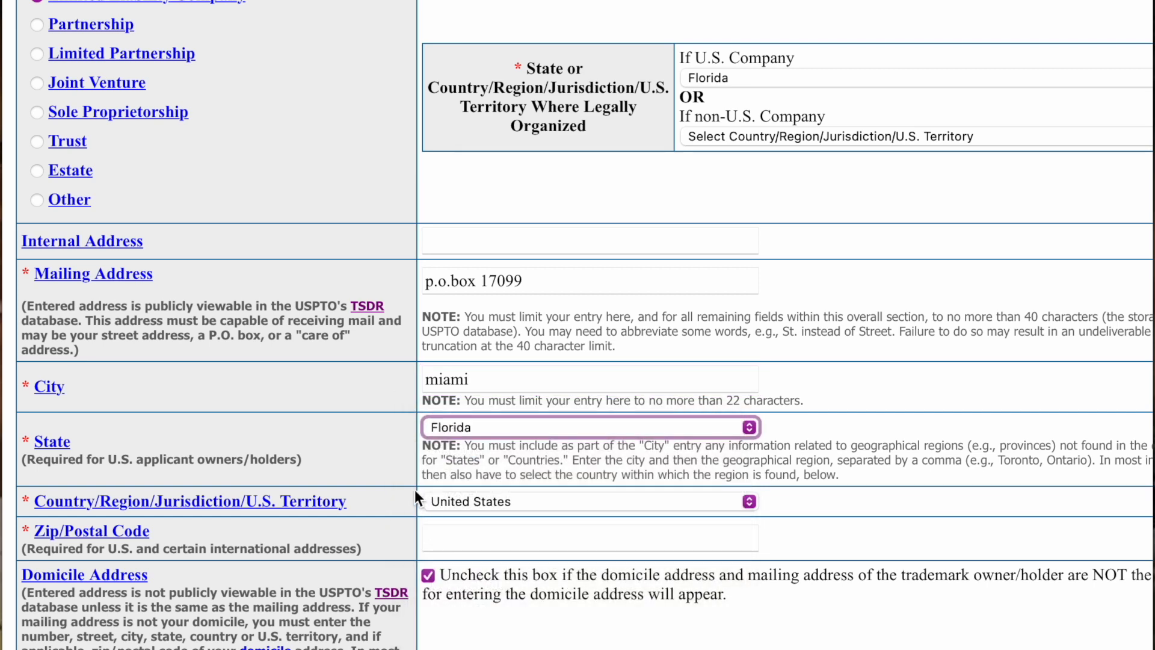
pyautogui.click(483, 539)
pyautogui.write('3')
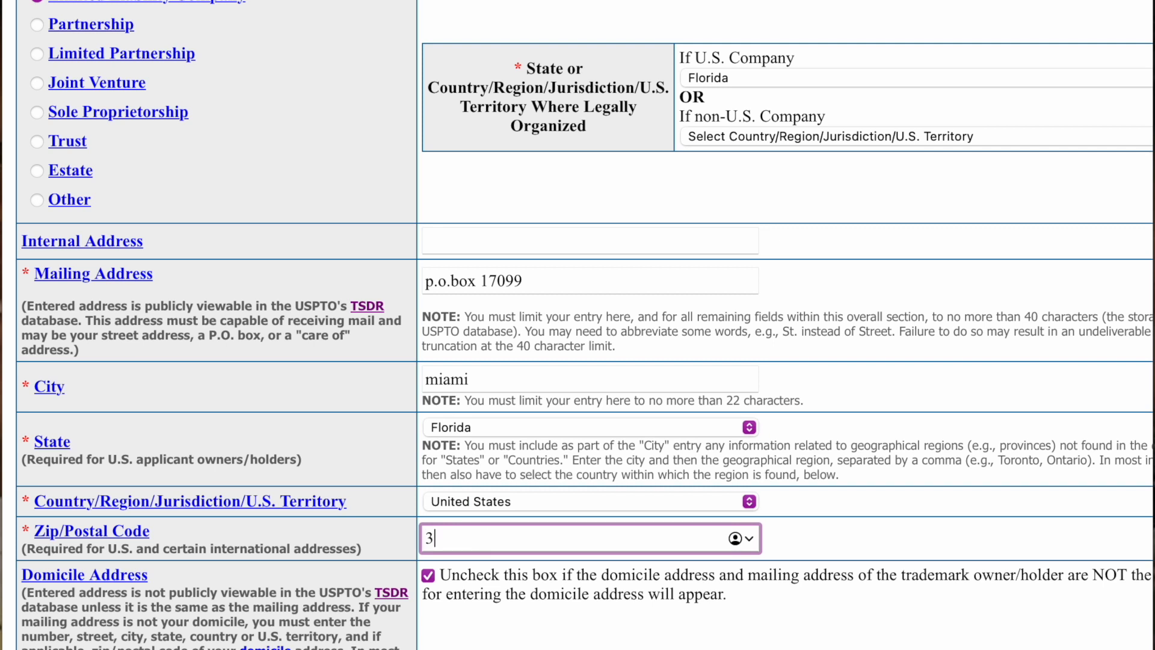
pyautogui.write('3101')
pyautogui.scroll(-2, 379, 399)
pyautogui.hscroll(3, 704, 638)
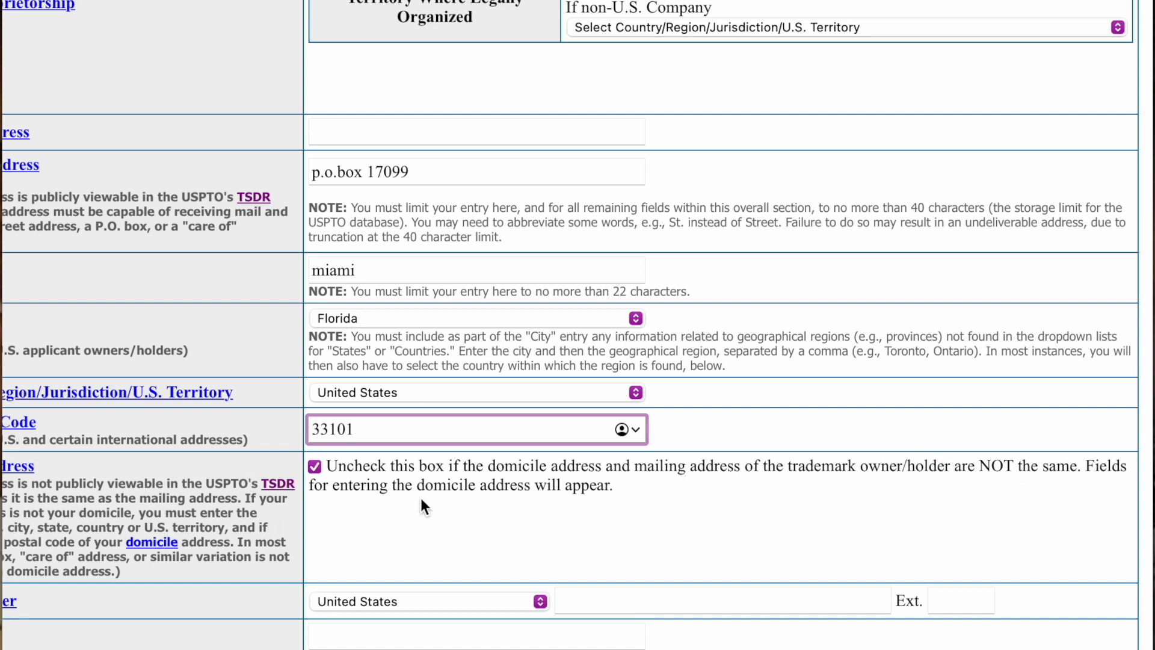
# - Enter the owner's phone number
pyautogui.scroll(-3, 390, 504)
pyautogui.hscroll(-3, 337, 508)
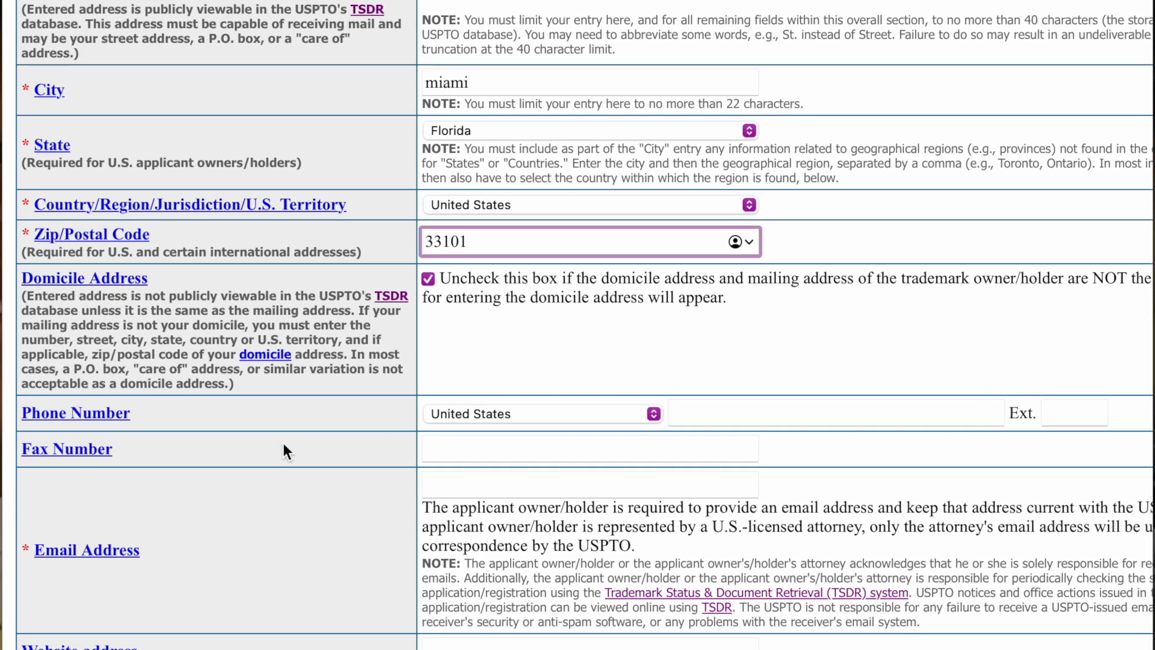
pyautogui.click(778, 415)
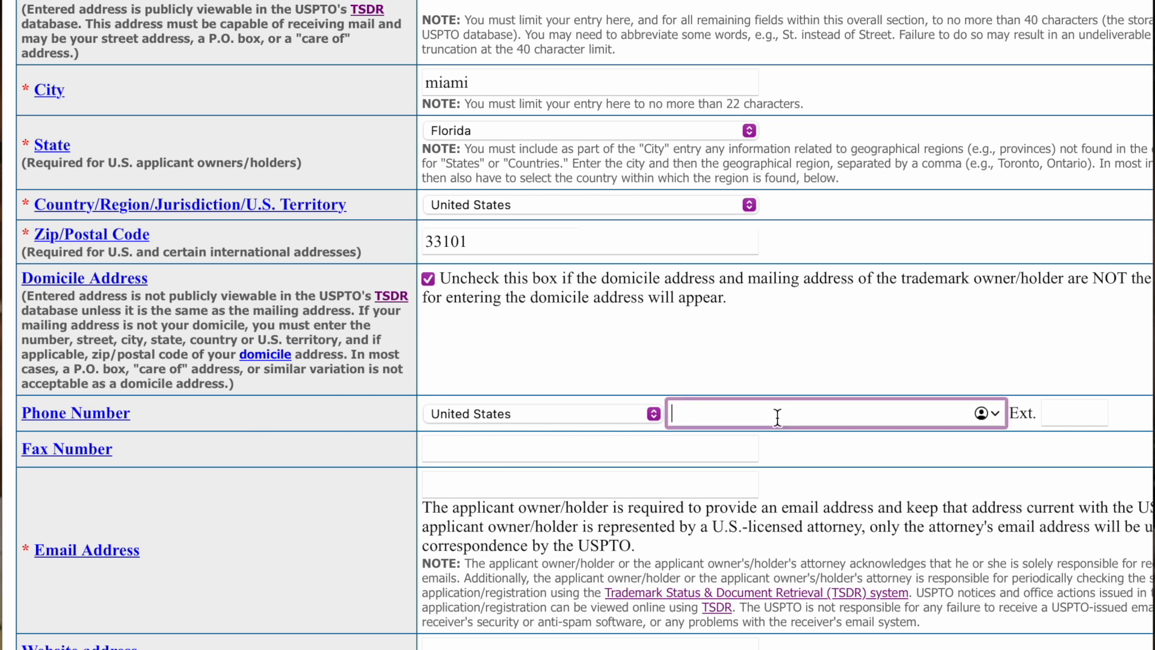
pyautogui.scroll(-3, 614, 451)
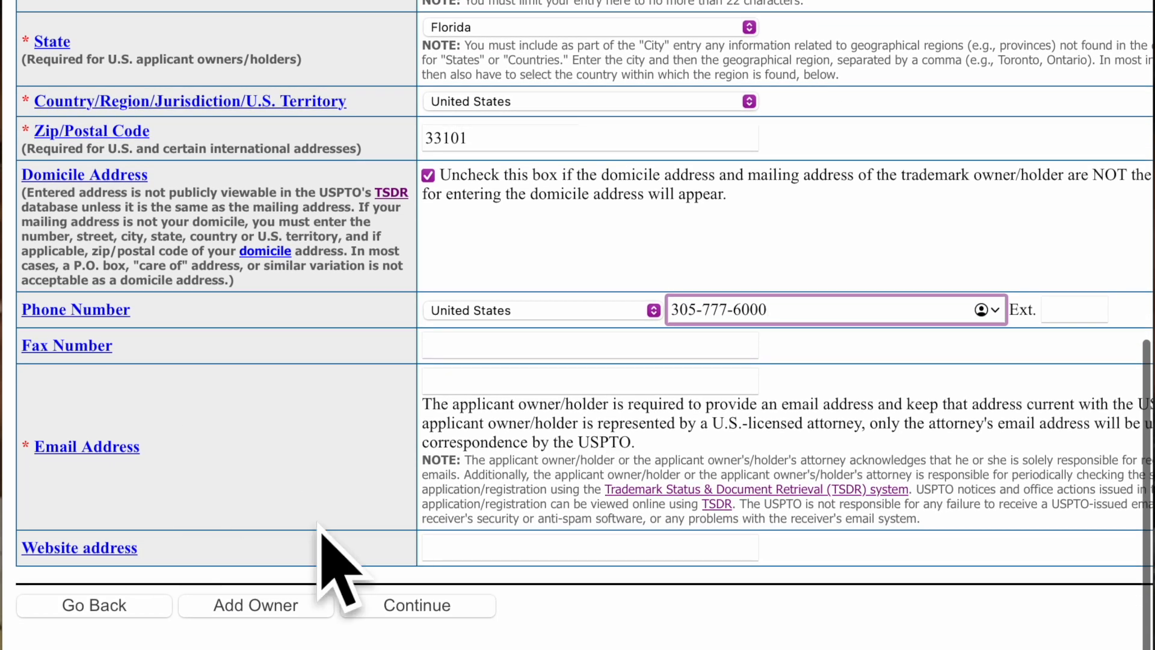
pyautogui.moveTo(426, 408); pyautogui.dragTo(974, 424)
pyautogui.hscroll(2, 973, 424)
pyautogui.hscroll(2, 973, 424)
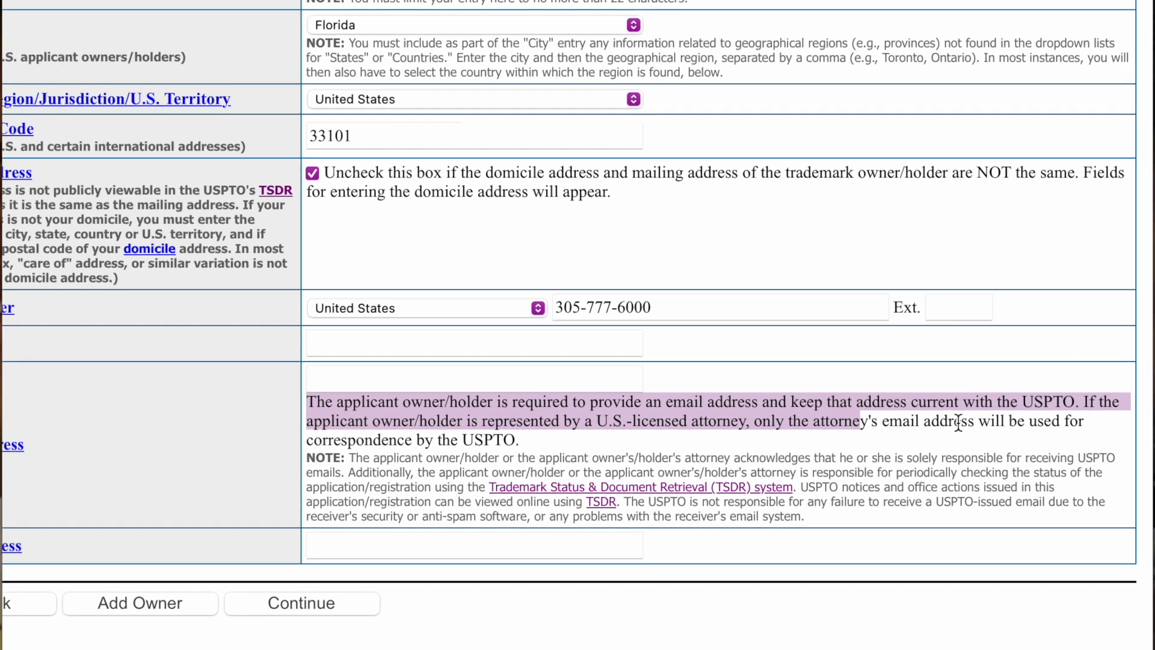
pyautogui.click(431, 378)
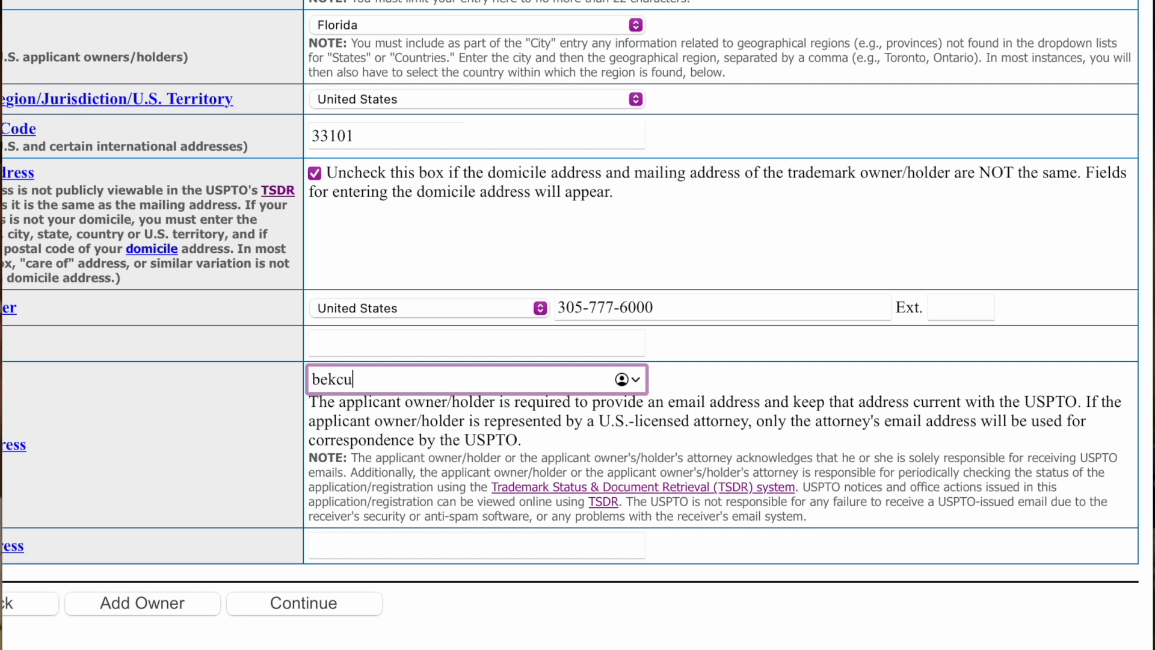
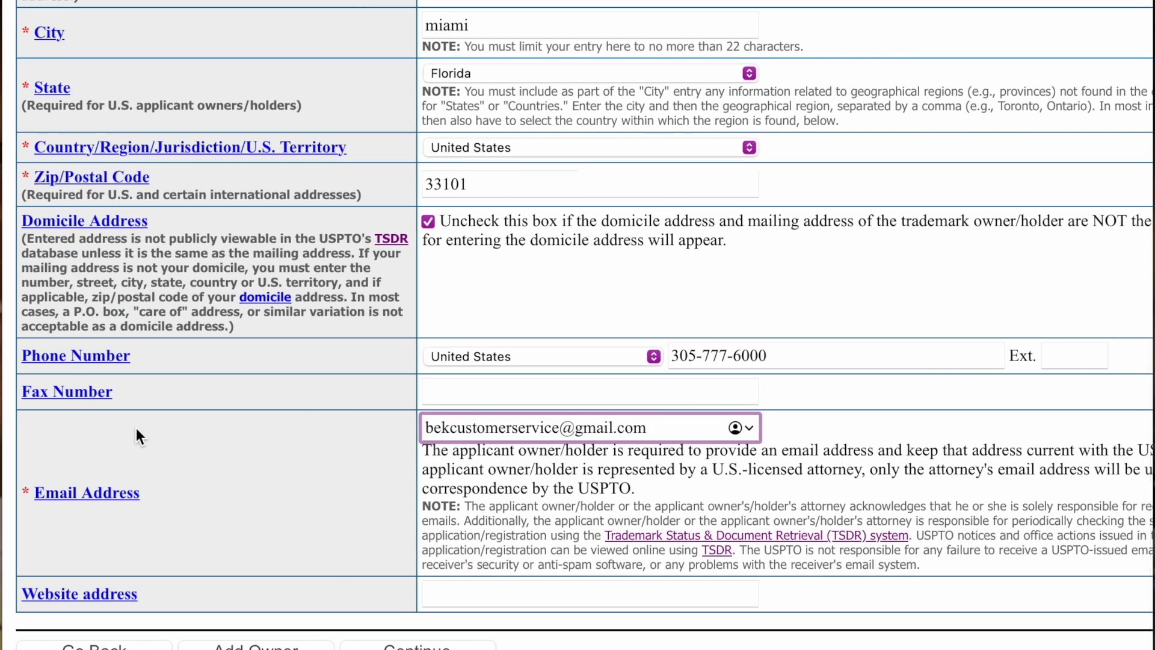
pyautogui.click(389, 545)
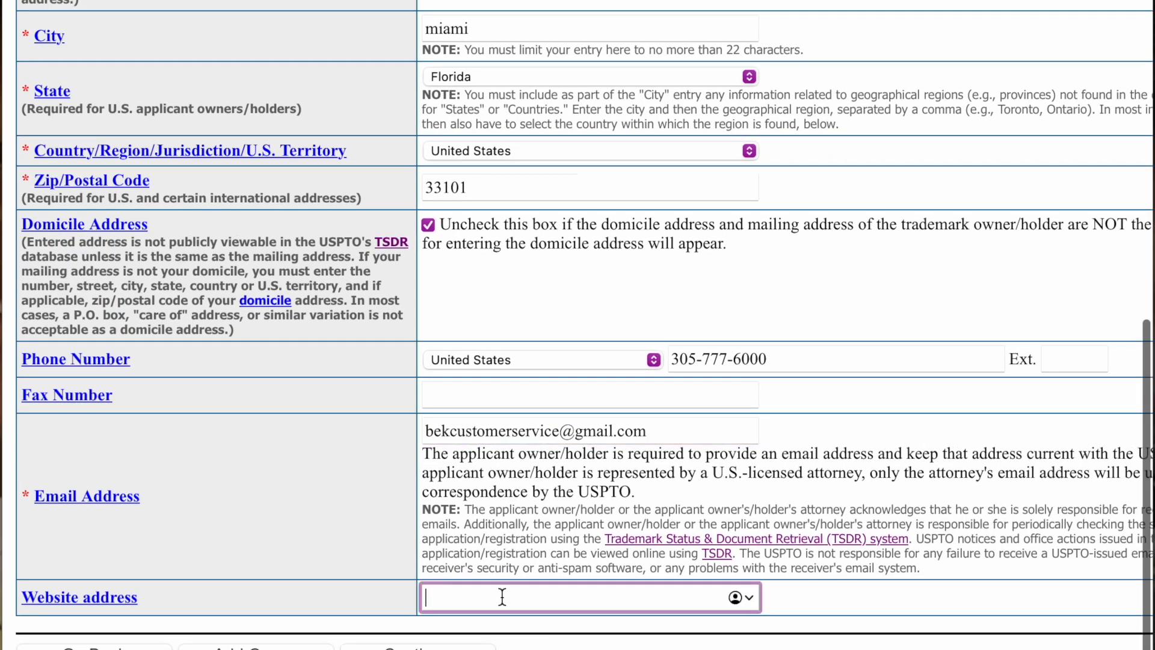
pyautogui.write('www.bek')
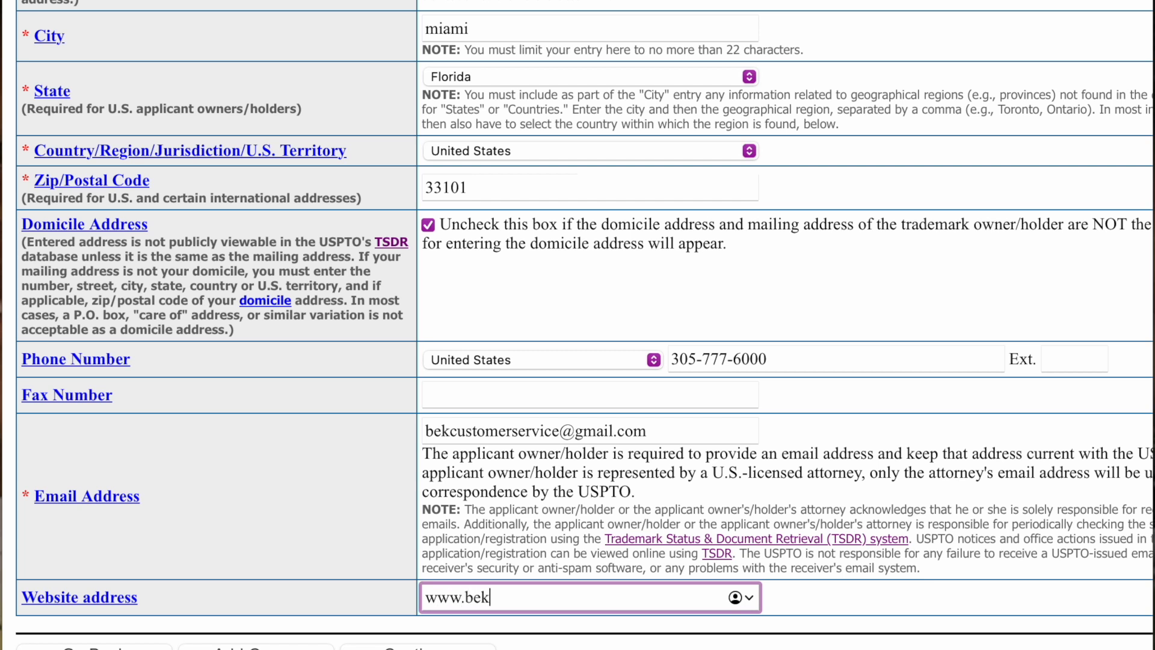
pyautogui.write('klothing.com')
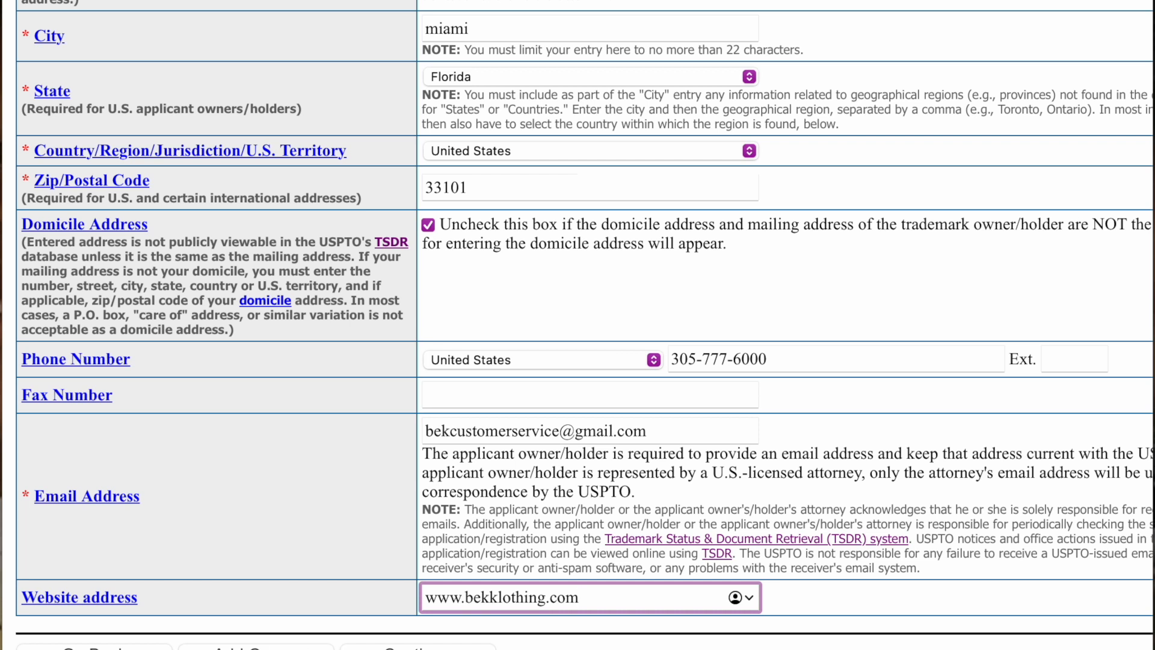
# - Continue past the applicant page and highlight the P.O. box warning and its Important Note
pyautogui.click(418, 648)
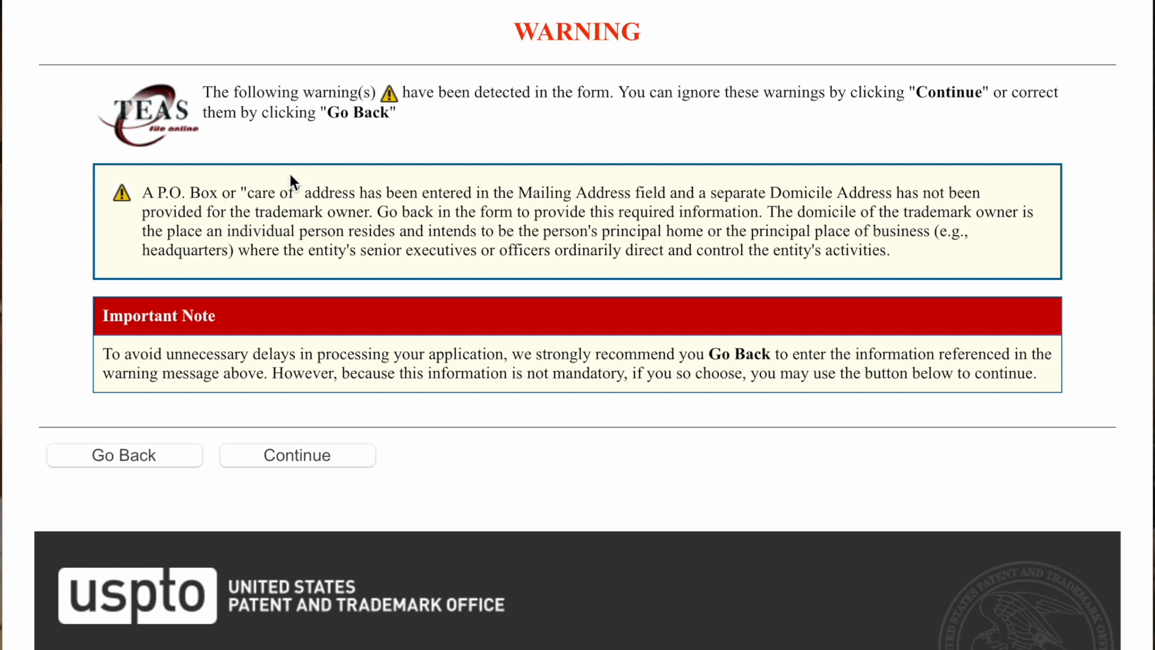
pyautogui.moveTo(142, 194); pyautogui.dragTo(976, 227)
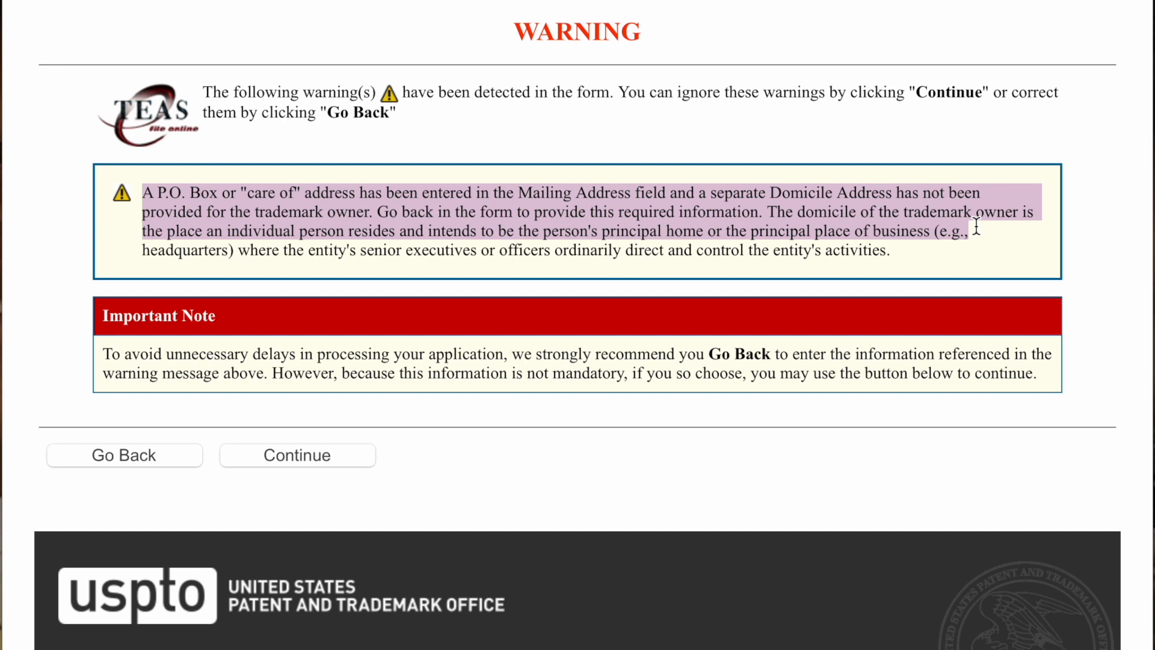
pyautogui.moveTo(976, 226); pyautogui.dragTo(975, 258)
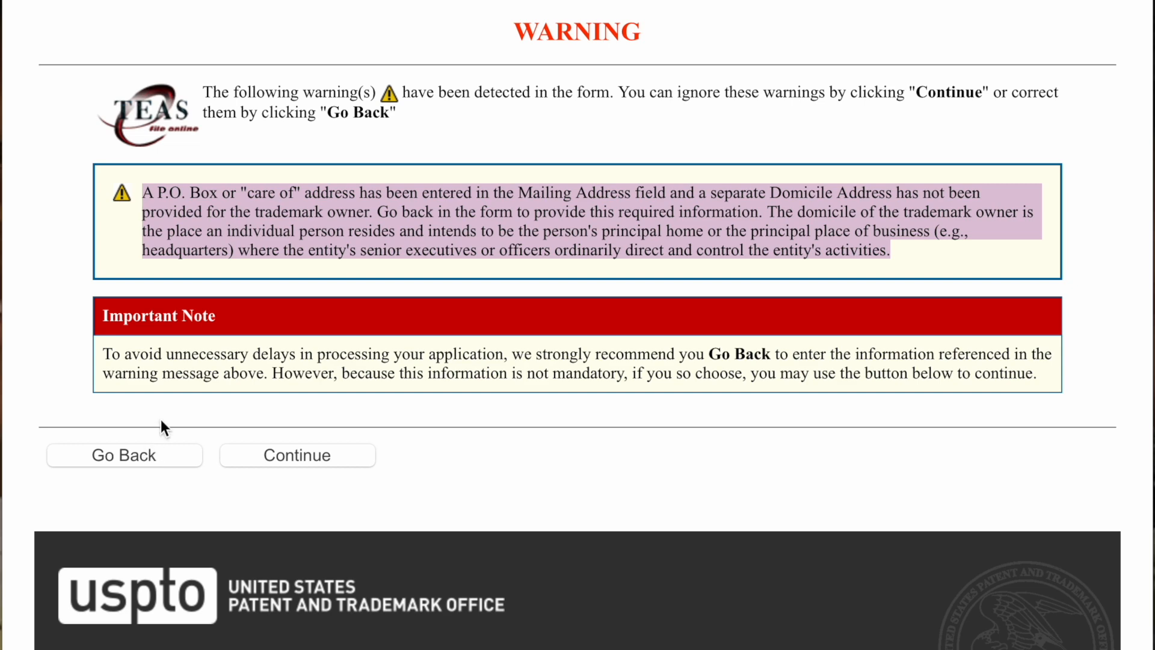
pyautogui.moveTo(104, 354); pyautogui.dragTo(612, 388)
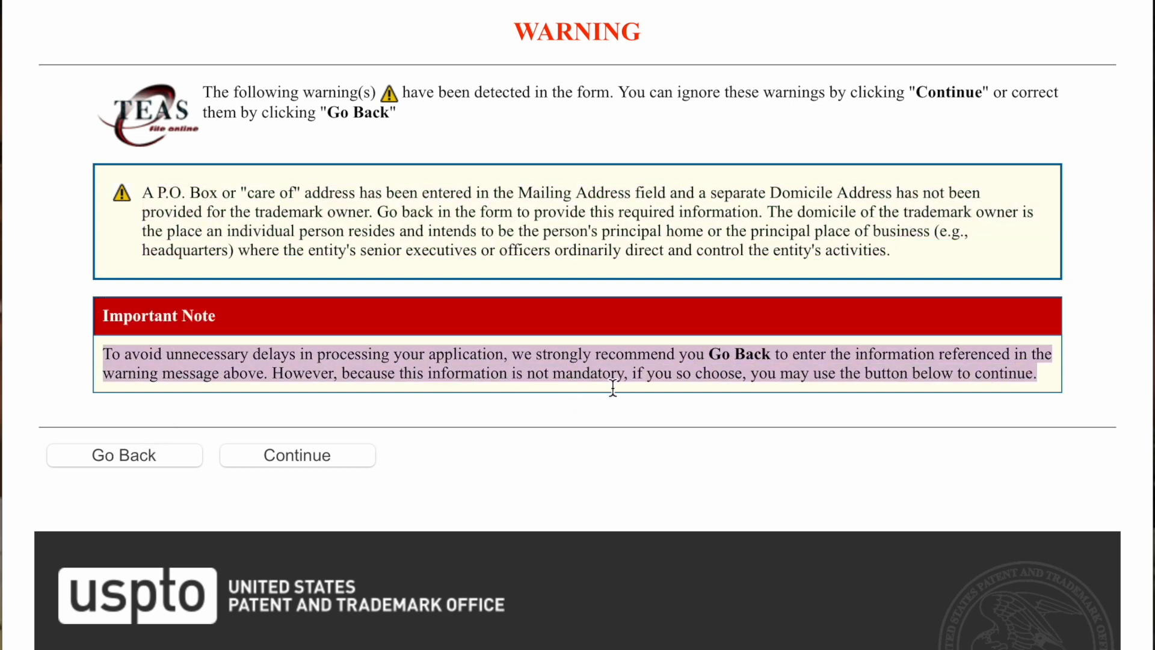
# - Go back to the form, enable a separate domicile address, and enter its street address
pyautogui.click(585, 428)
pyautogui.click(148, 456)
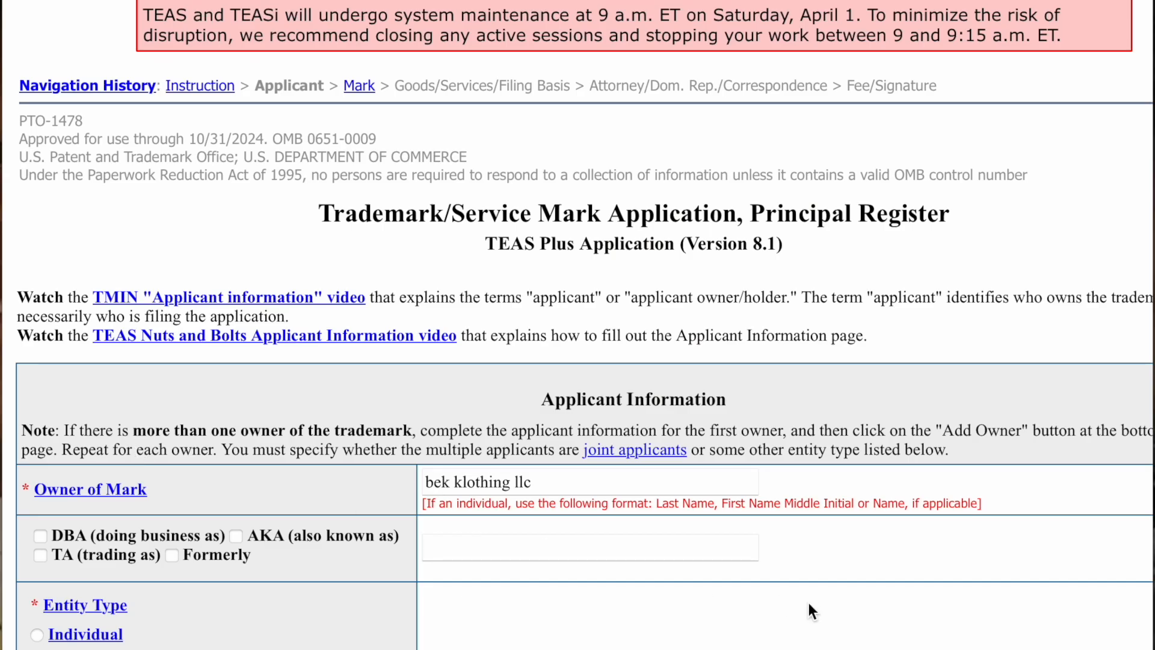
pyautogui.scroll(-1, 809, 602)
pyautogui.scroll(-10, 803, 603)
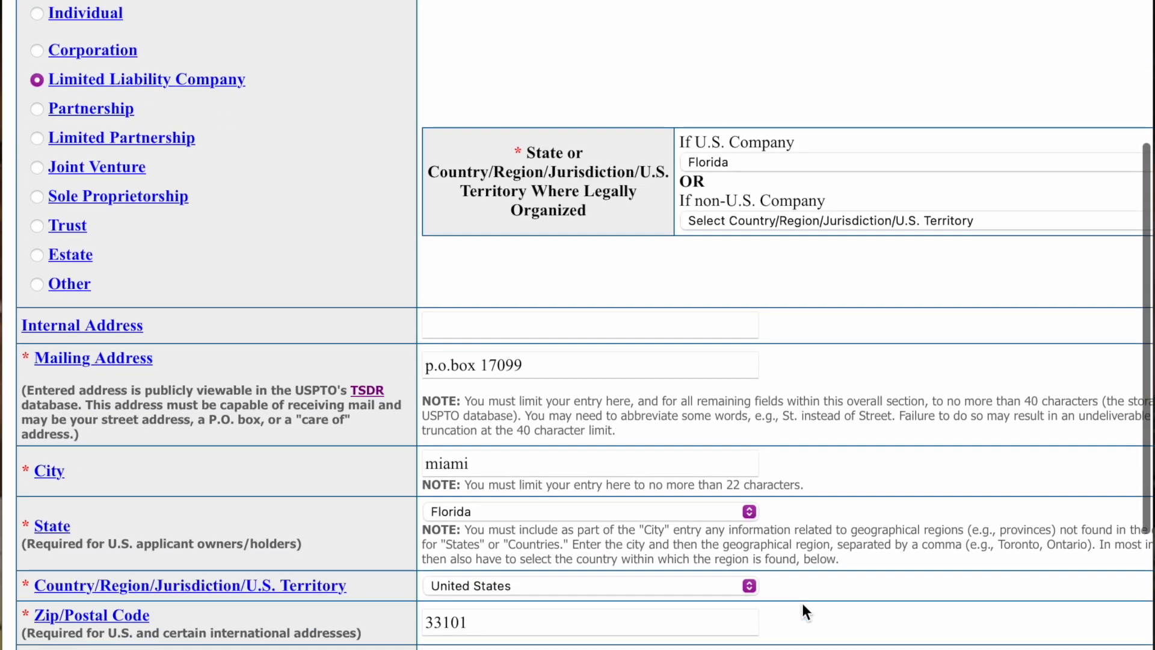
pyautogui.scroll(-4, 802, 602)
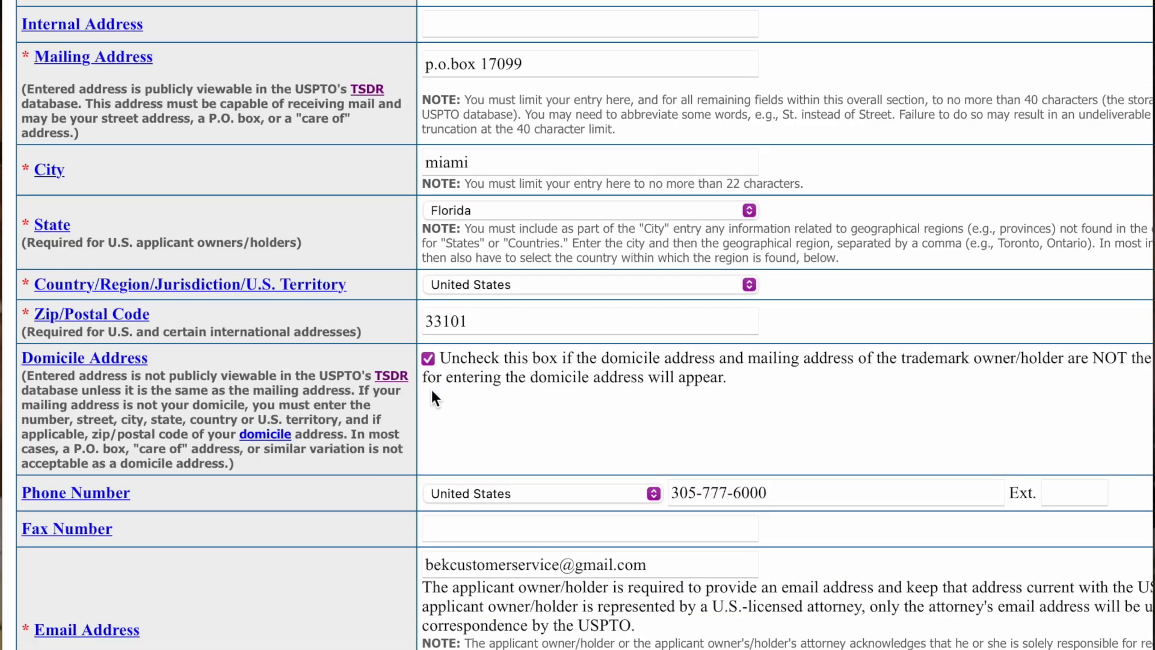
pyautogui.click(427, 359)
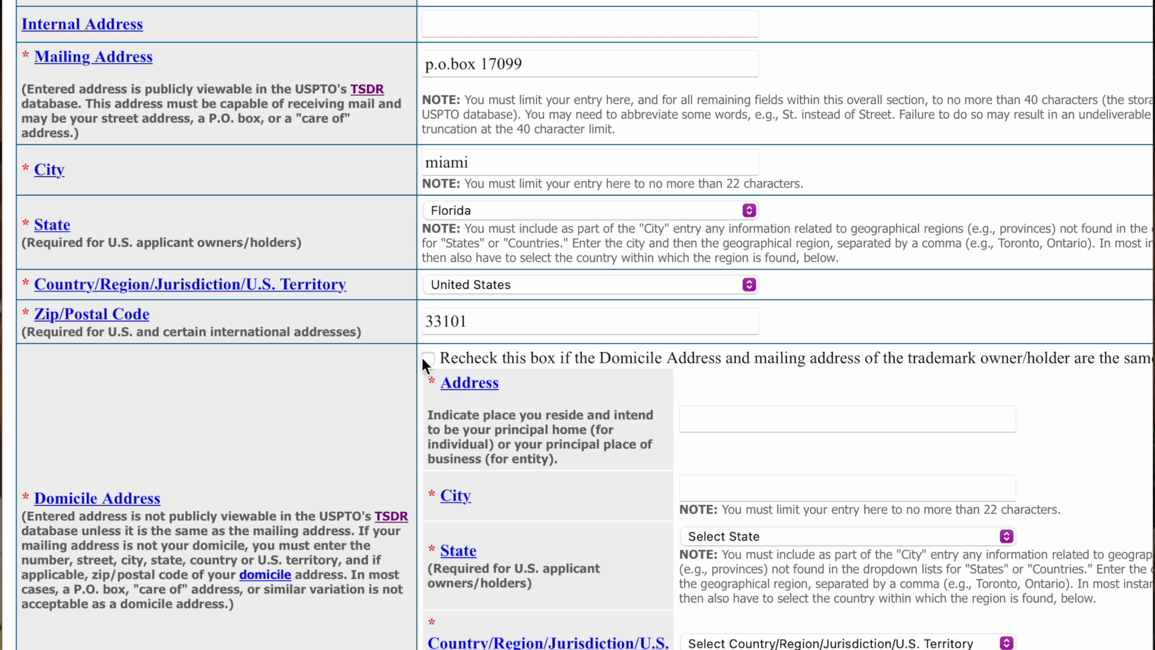
pyautogui.click(729, 422)
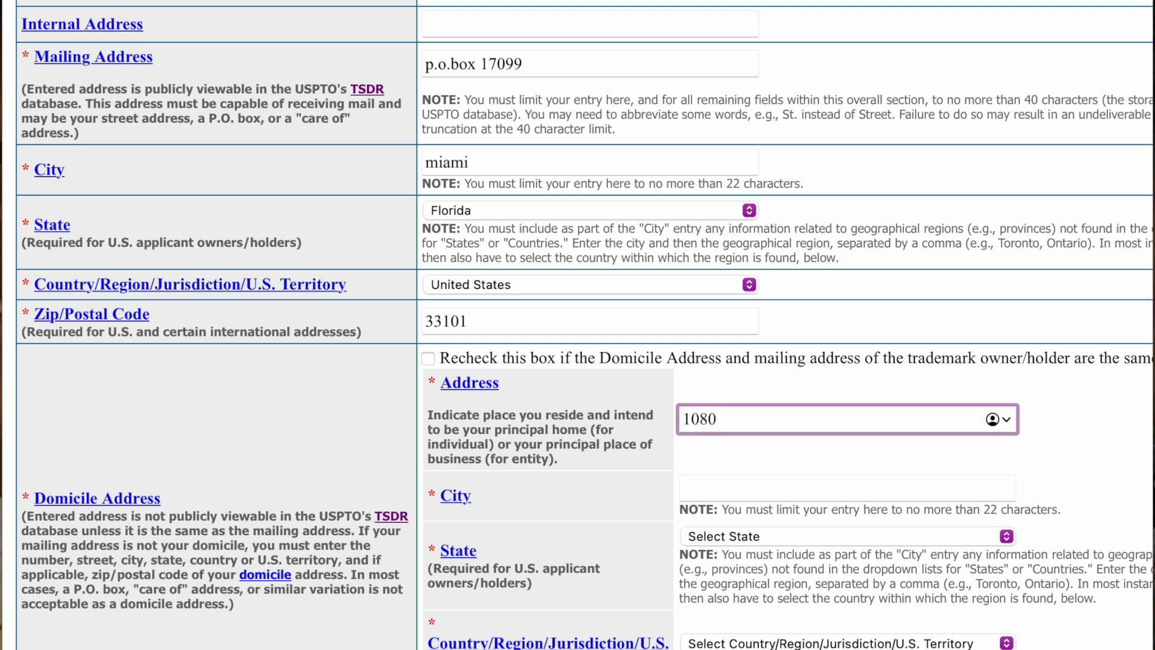
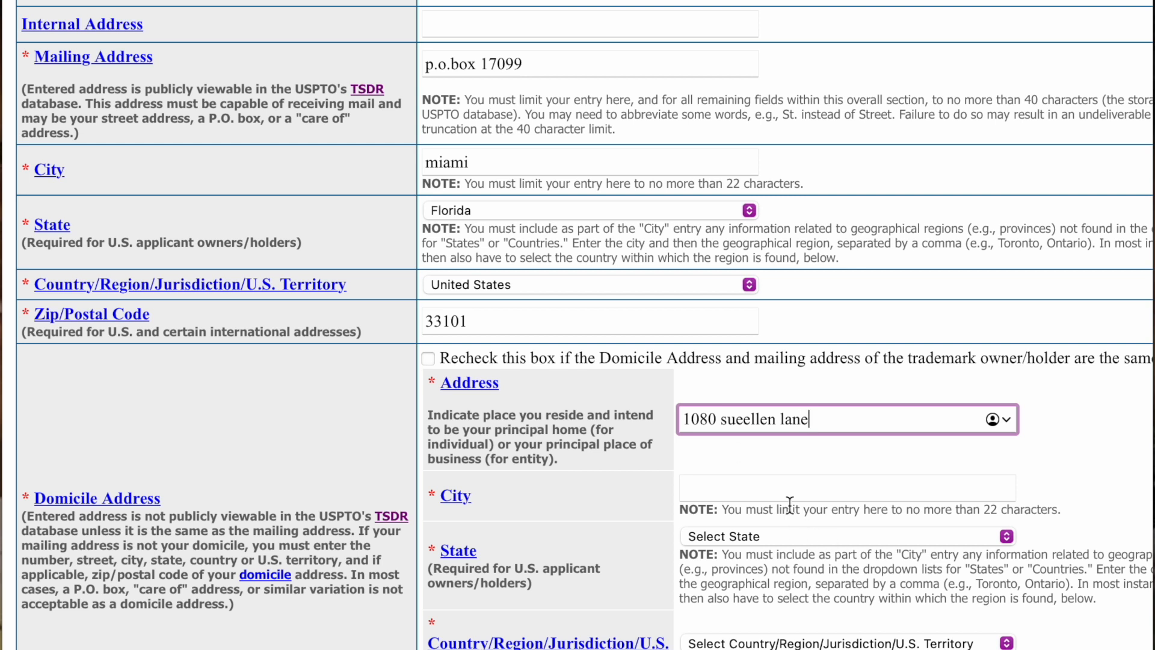
# - Fill in Miami, Florida and the domicile ZIP code, then continue to Mark Information
pyautogui.click(777, 490)
pyautogui.write('mi')
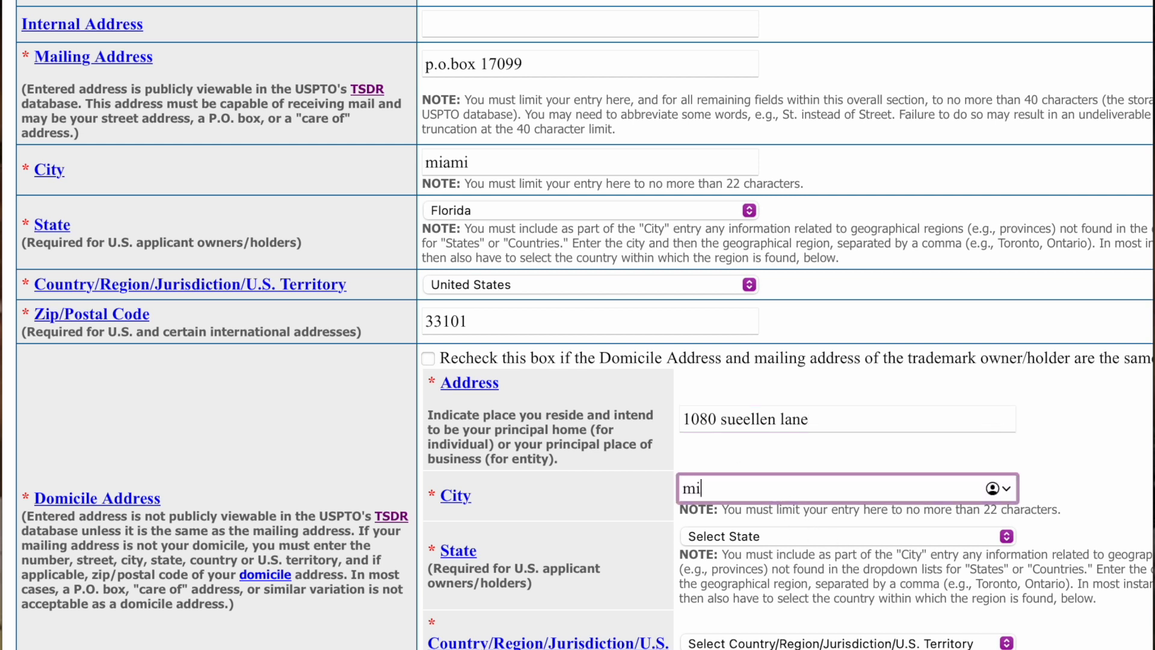
pyautogui.write('ami')
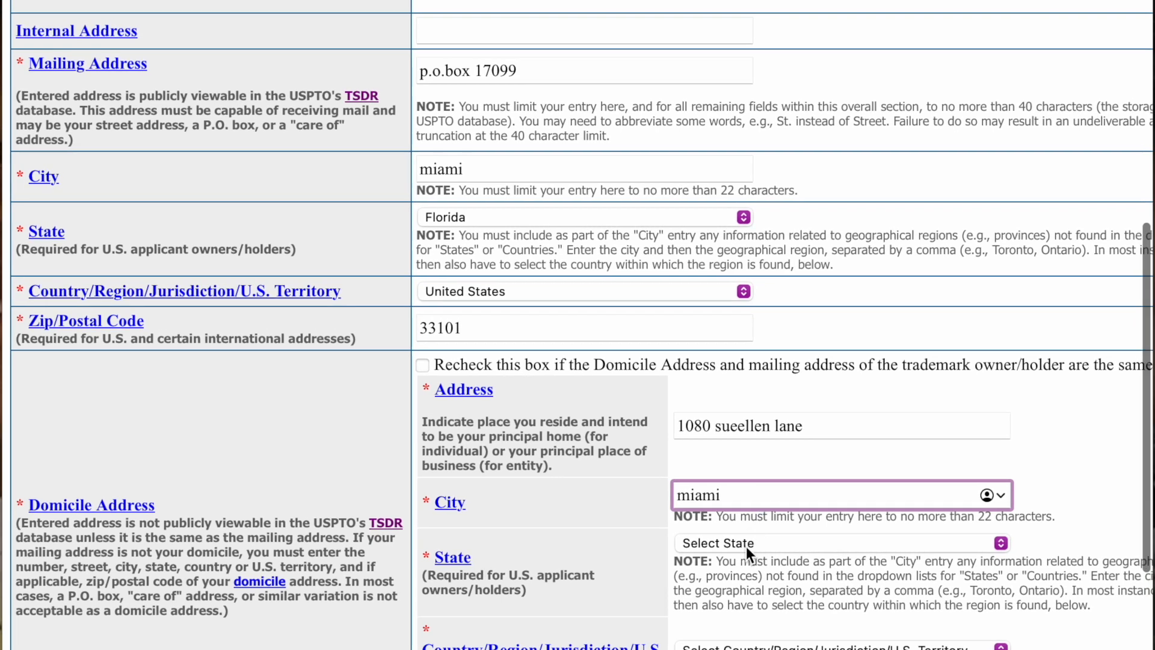
pyautogui.click(752, 539)
pyautogui.scroll(-1, 828, 577)
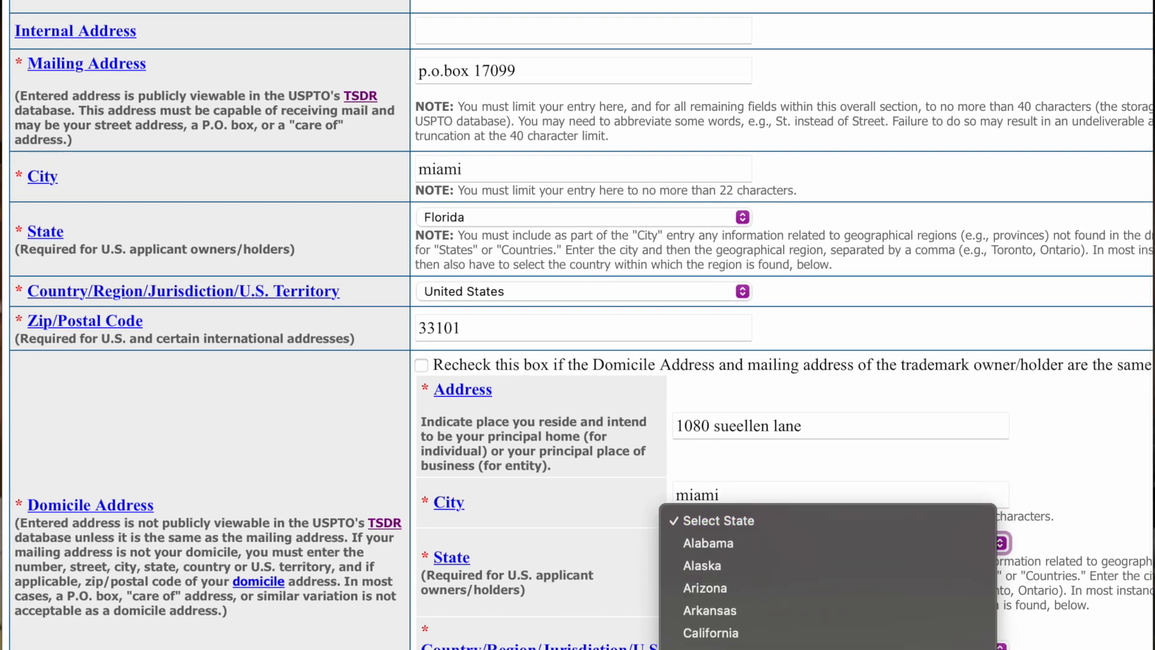
pyautogui.click(730, 635)
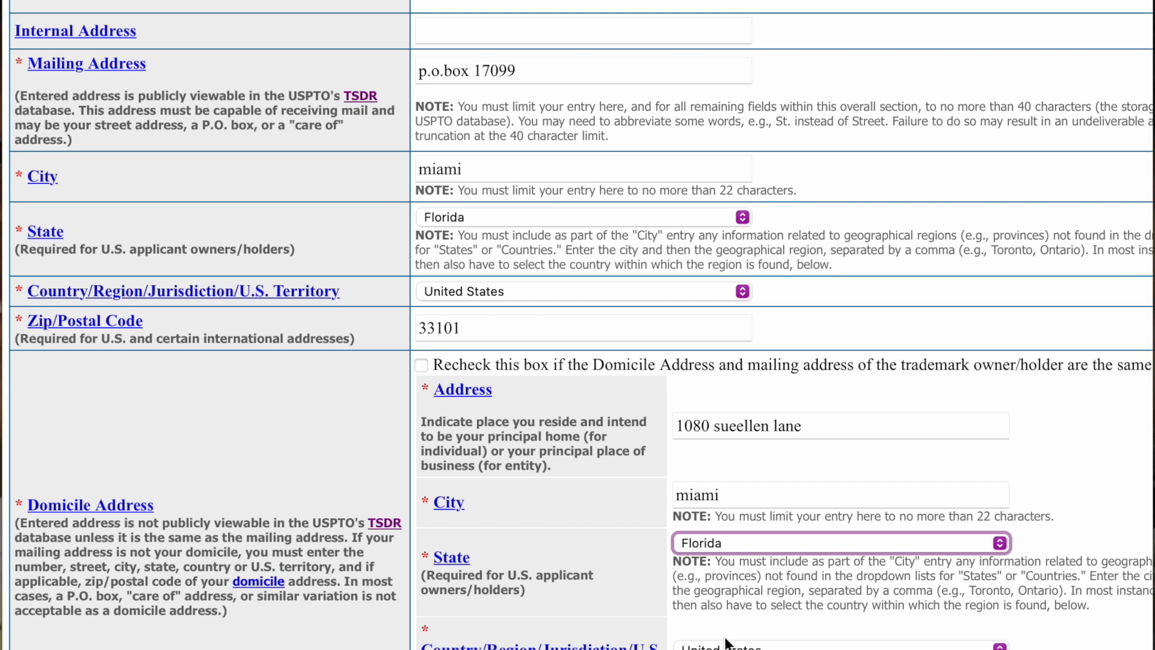
pyautogui.scroll(-3, 728, 641)
pyautogui.click(716, 635)
pyautogui.write('3')
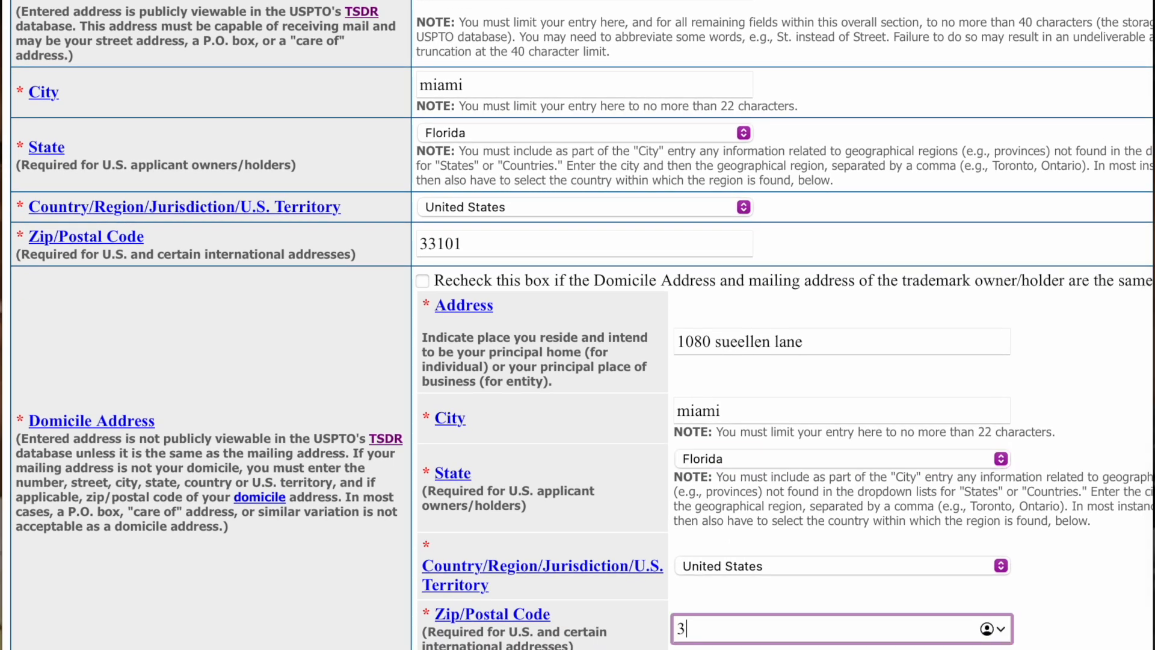
pyautogui.write('3123')
pyautogui.scroll(-10, 386, 330)
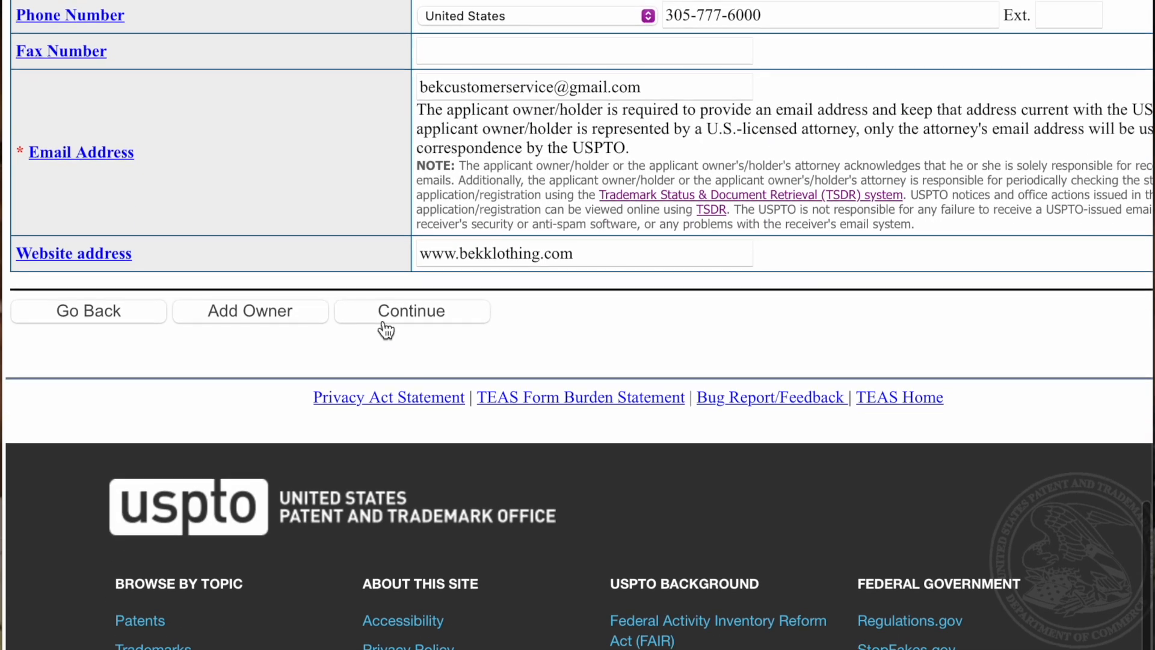
pyautogui.click(384, 319)
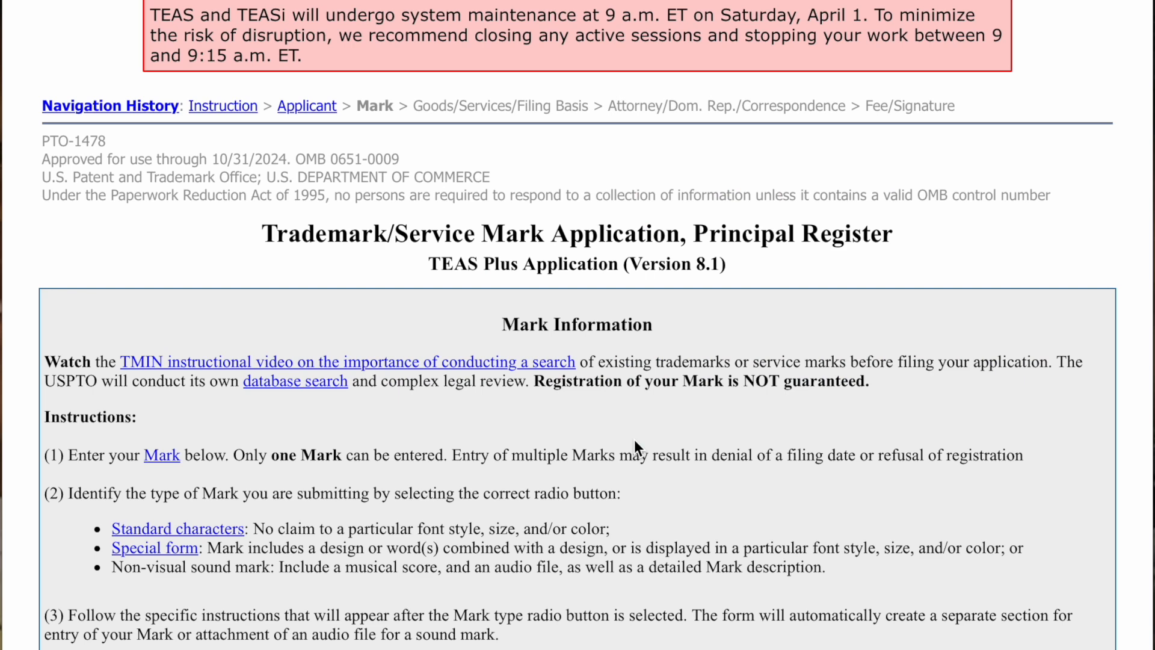
# - Read the Mark Information page's opening instructions on choosing a mark type
pyautogui.scroll(-5, 591, 365)
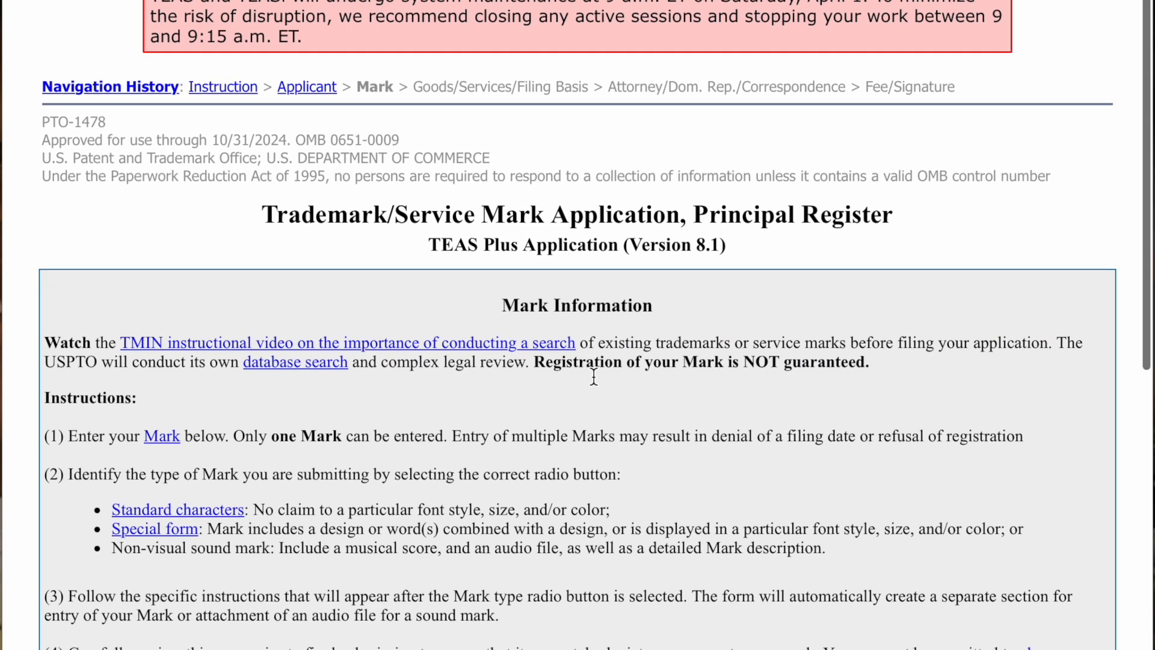
pyautogui.scroll(-3, 593, 378)
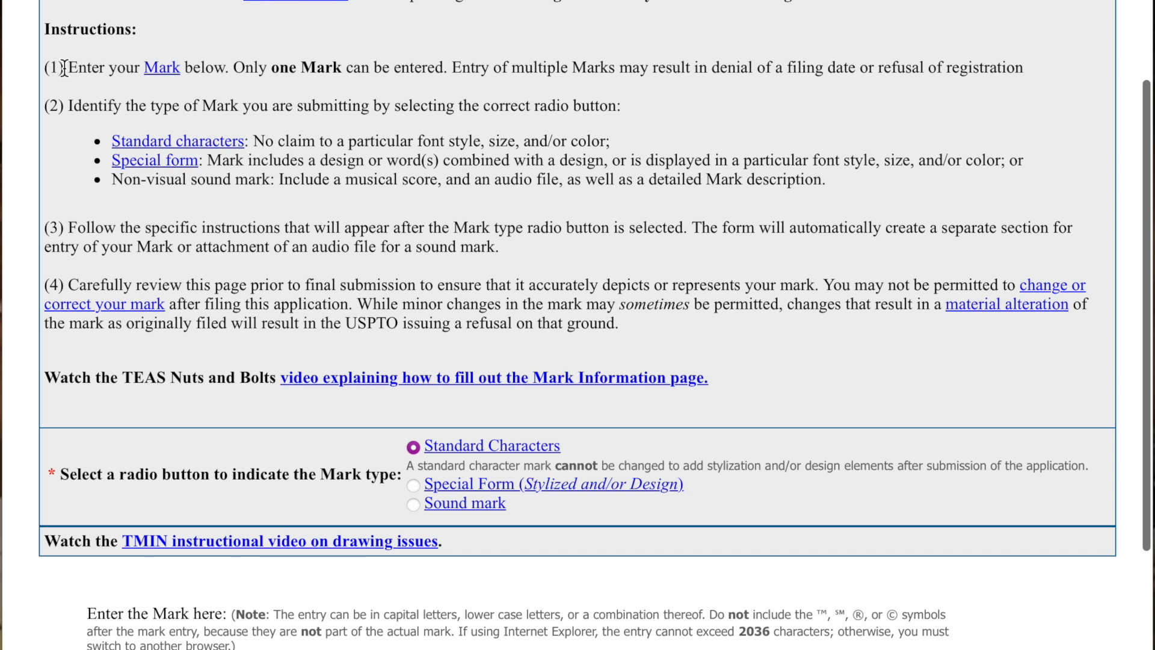
pyautogui.tripleClick(68, 67)
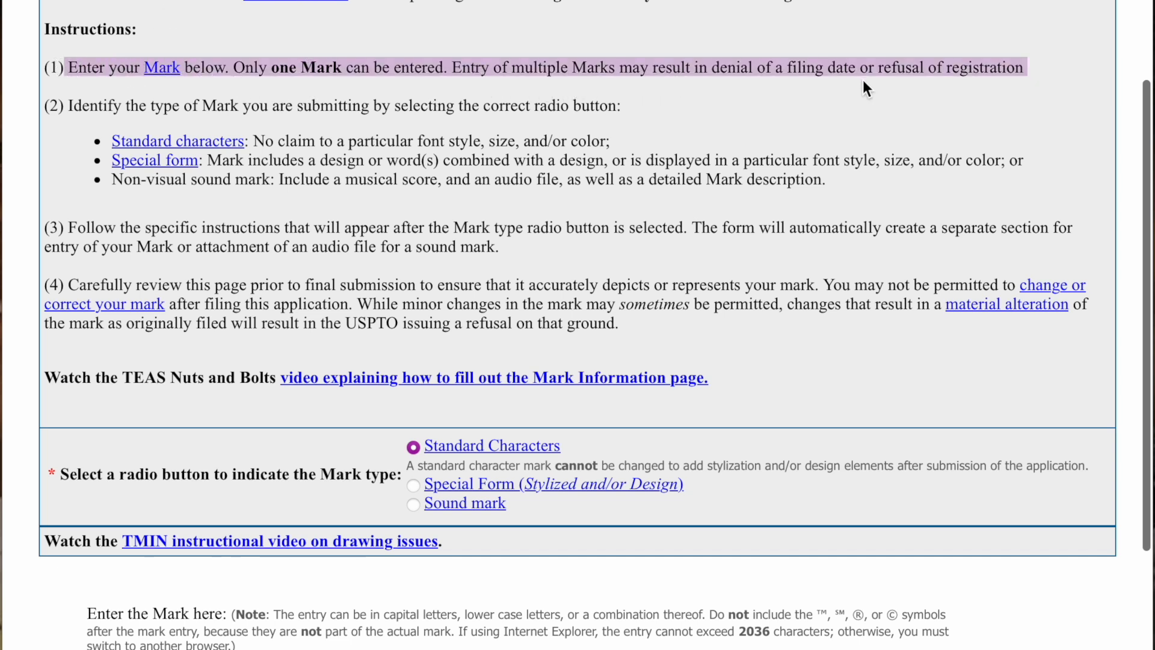
pyautogui.click(831, 107)
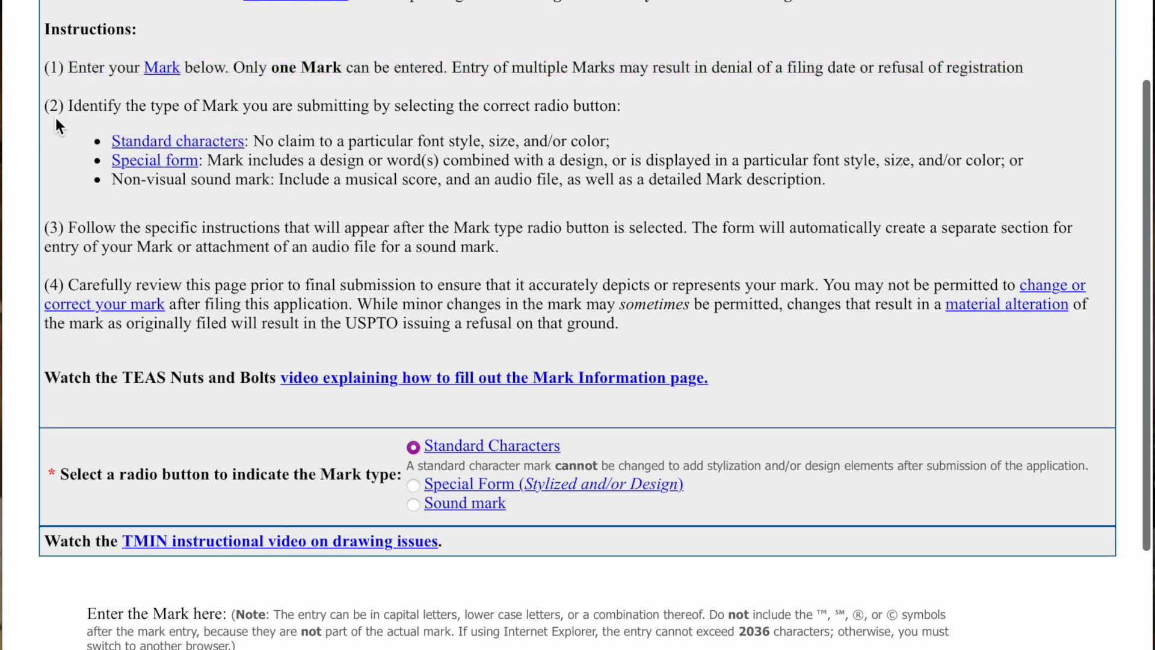
pyautogui.moveTo(71, 108); pyautogui.dragTo(276, 121)
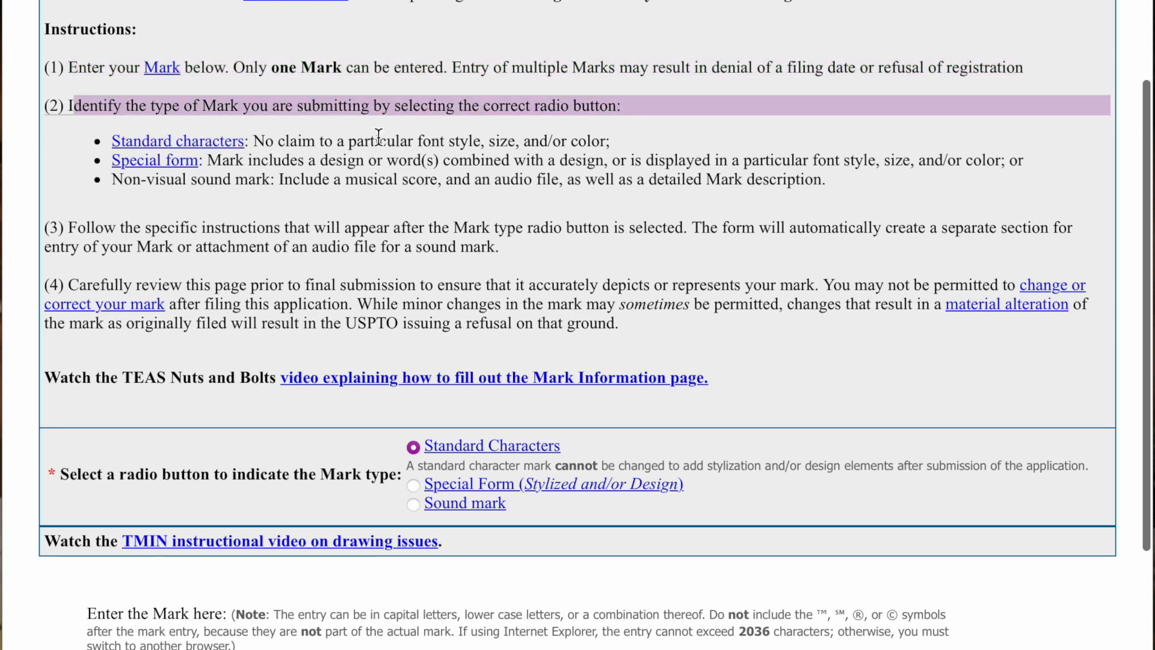
pyautogui.click(667, 125)
# - Read the Standard Characters and Special Form descriptions and scroll through the mark options
pyautogui.scroll(-1, 396, 154)
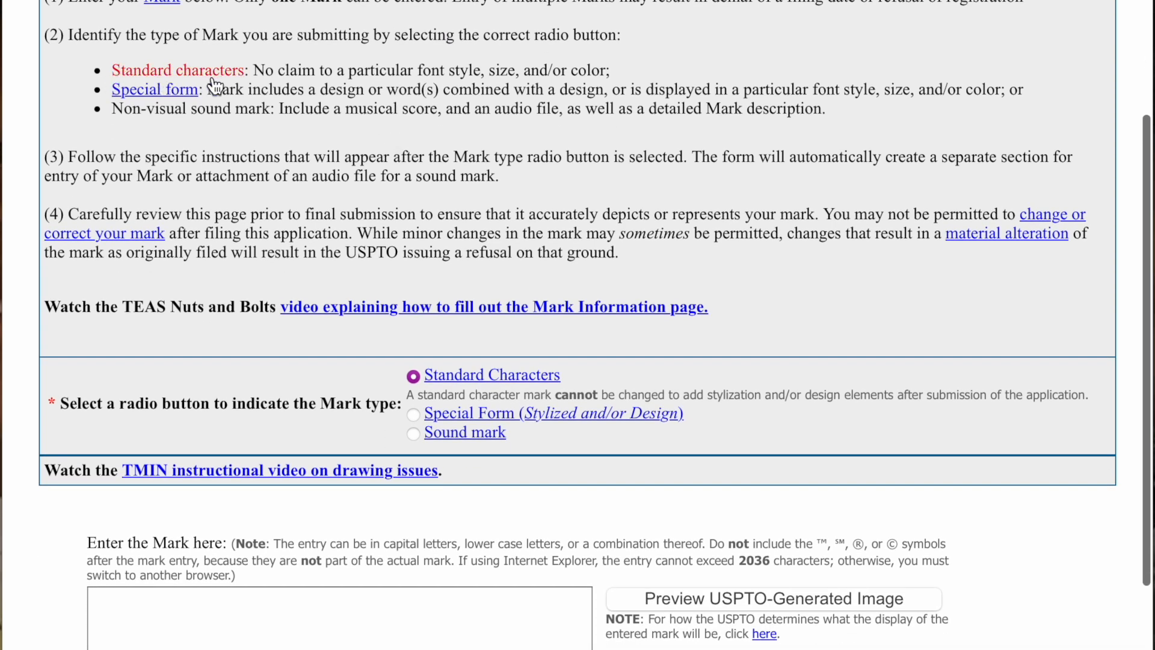
pyautogui.moveTo(252, 71); pyautogui.dragTo(611, 72)
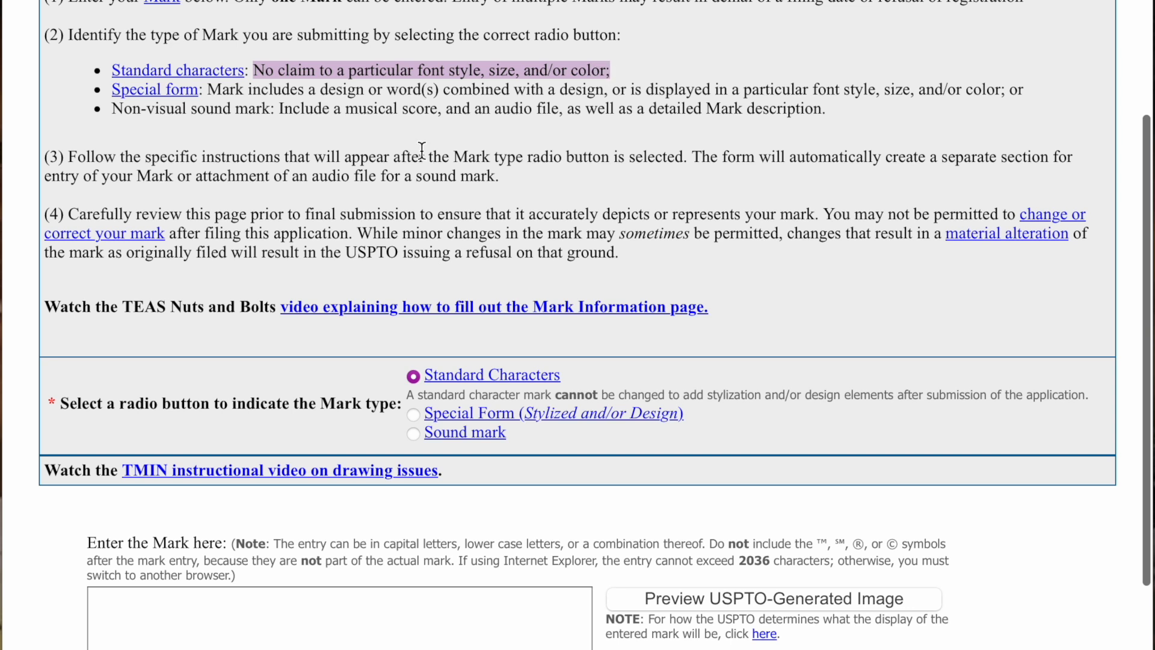
pyautogui.click(323, 155)
pyautogui.moveTo(208, 90); pyautogui.dragTo(809, 111)
pyautogui.click(736, 150)
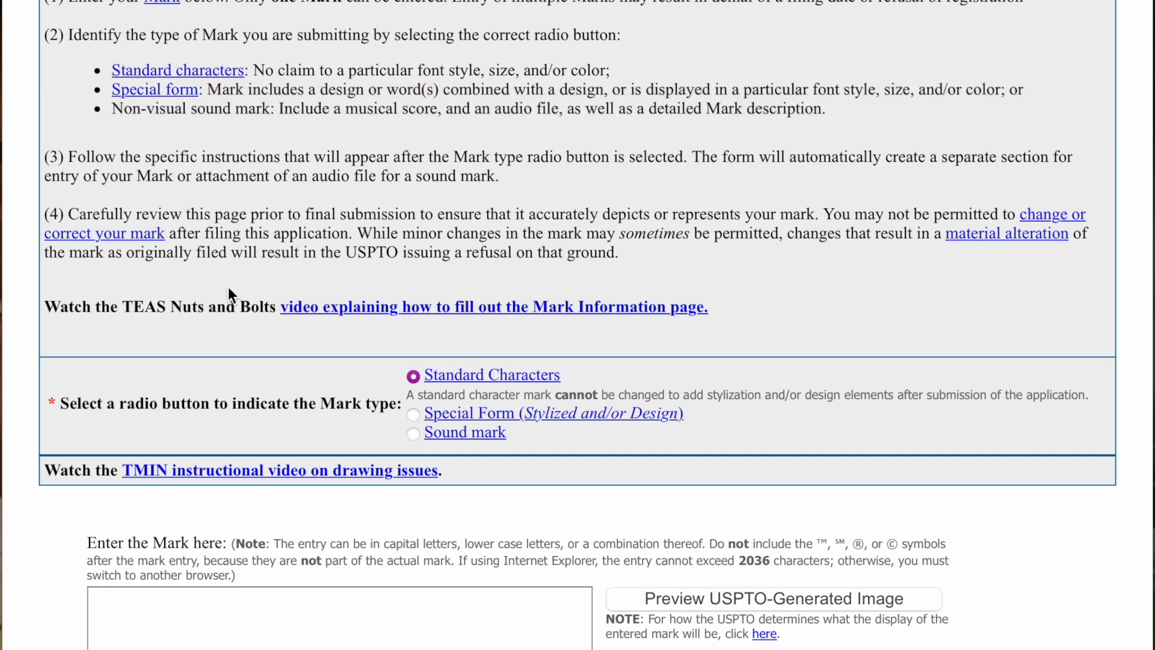
pyautogui.scroll(-1, 223, 292)
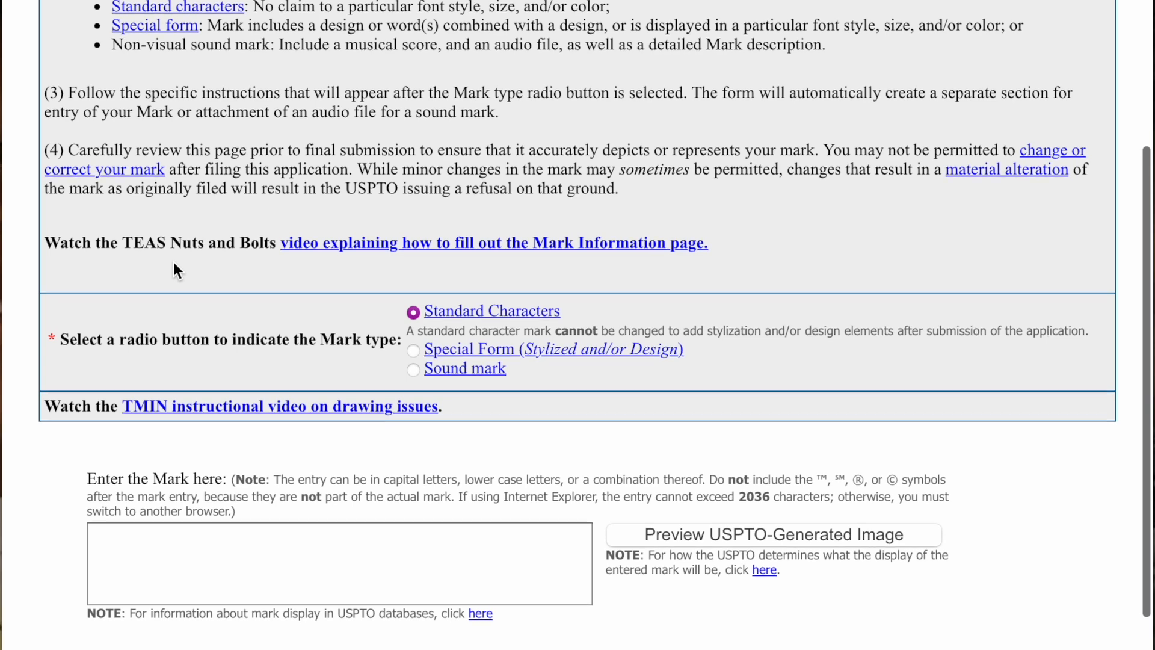
pyautogui.scroll(-1, 174, 267)
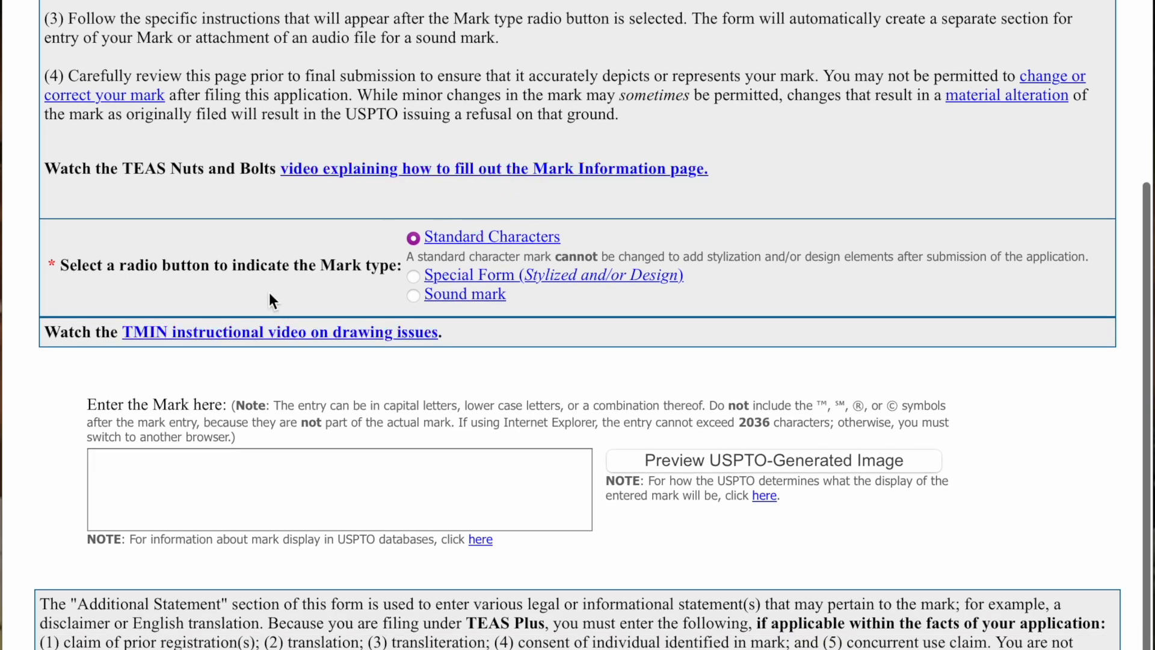
pyautogui.scroll(-1, 270, 293)
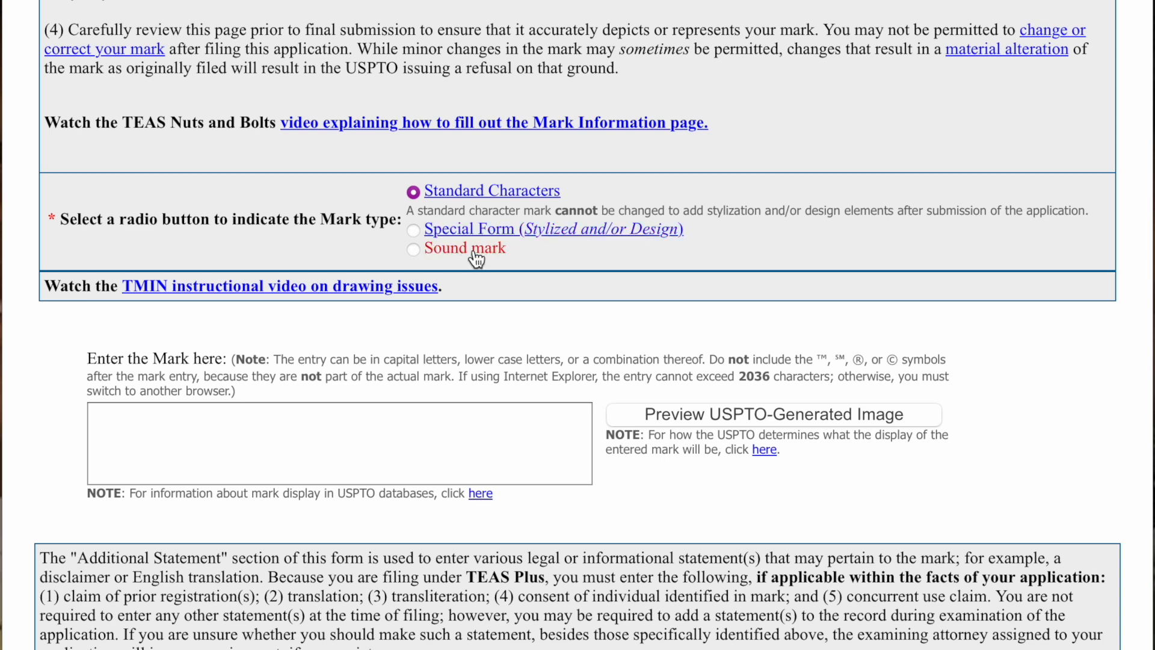
# - Enter 'Bek Klothing' as the standard-character mark, fixing the autocorrected capital K
pyautogui.scroll(-1, 513, 326)
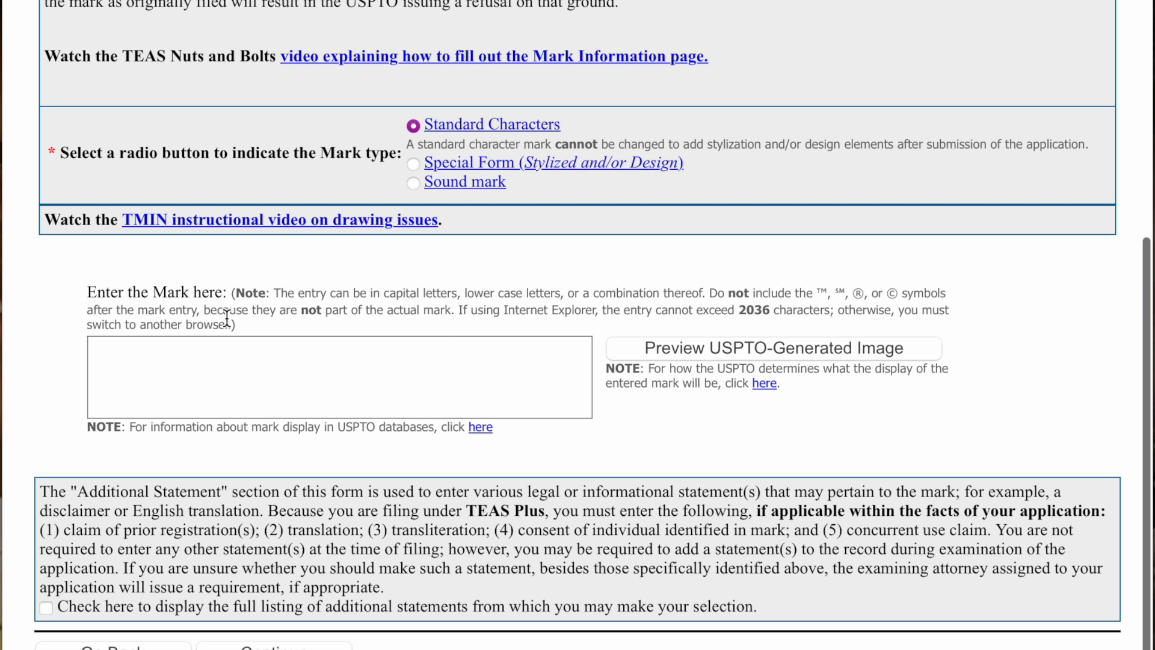
pyautogui.click(247, 379)
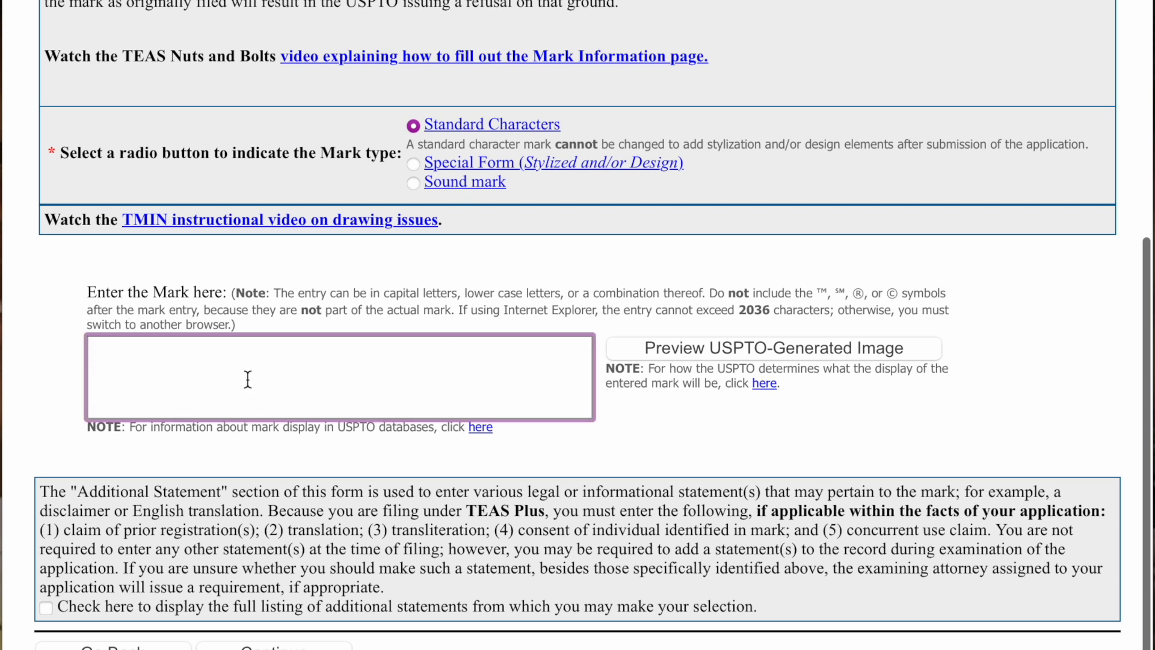
pyautogui.write('Bek ')
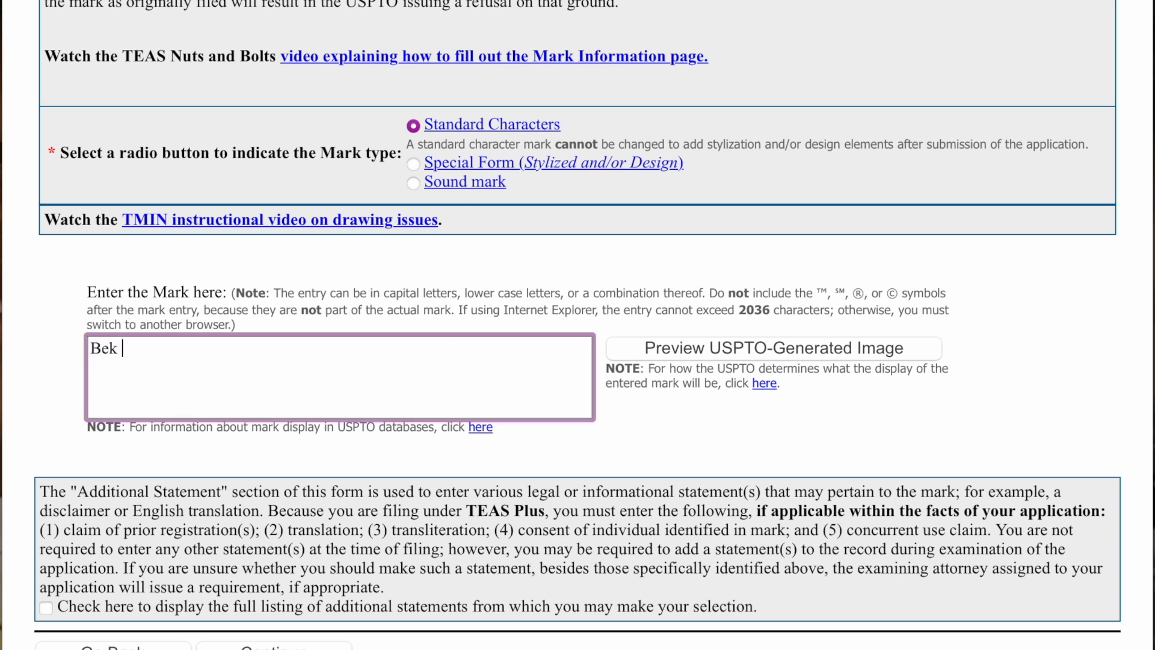
pyautogui.write('klothing')
pyautogui.click(161, 366)
pyautogui.scroll(1, 161, 366)
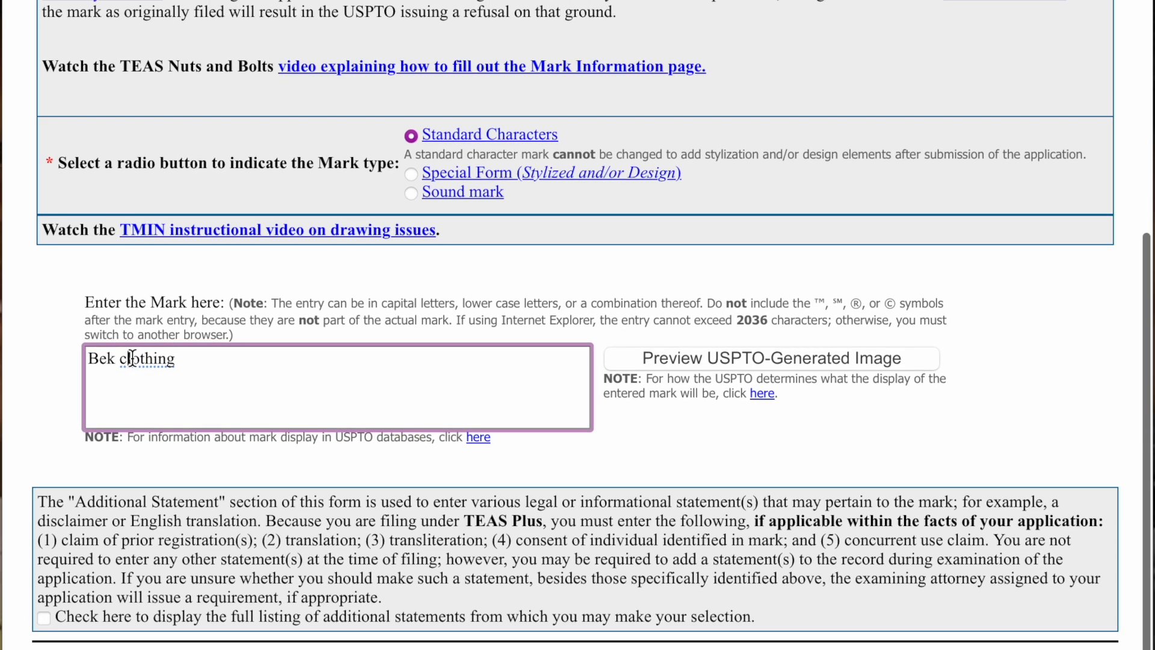
pyautogui.press('BackSpace')
pyautogui.write('K')
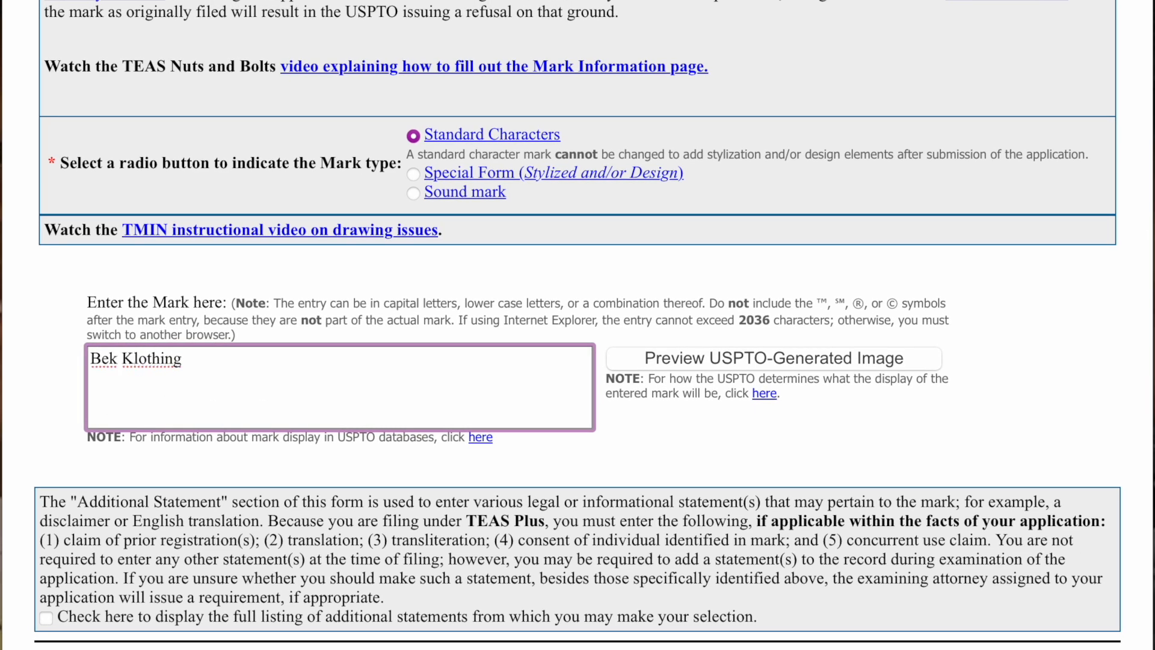
pyautogui.click(240, 368)
# - Preview the USPTO-generated image of the mark, then close the preview window
pyautogui.click(701, 362)
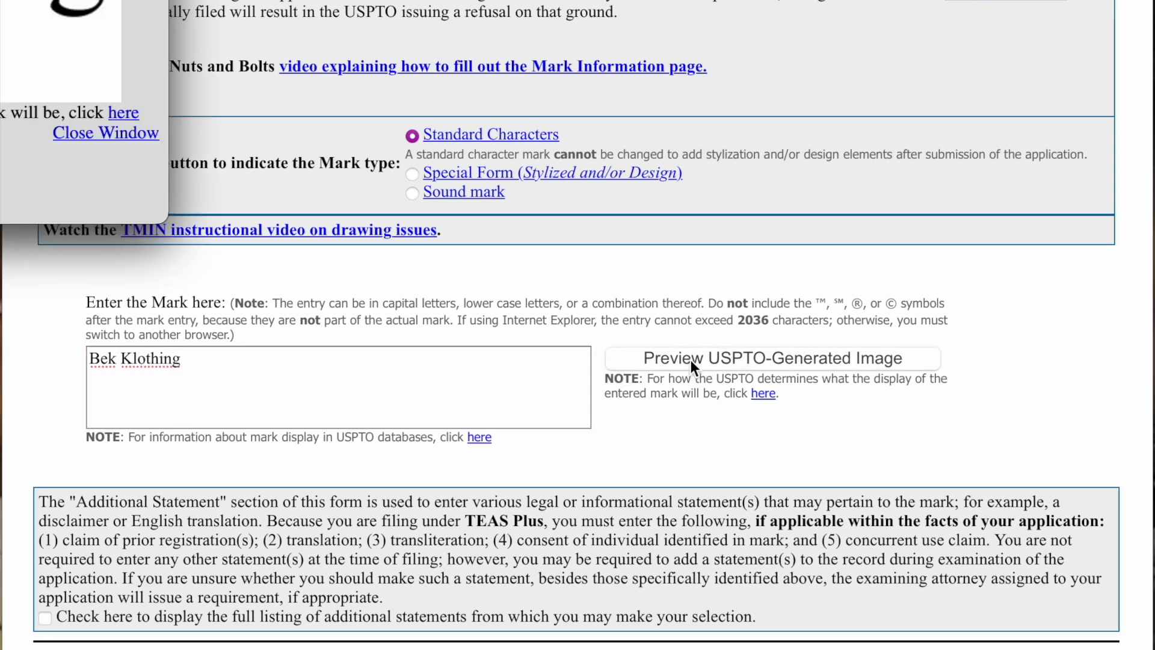
pyautogui.scroll(-1, 691, 360)
pyautogui.moveTo(0, 0); pyautogui.dragTo(758, 57)
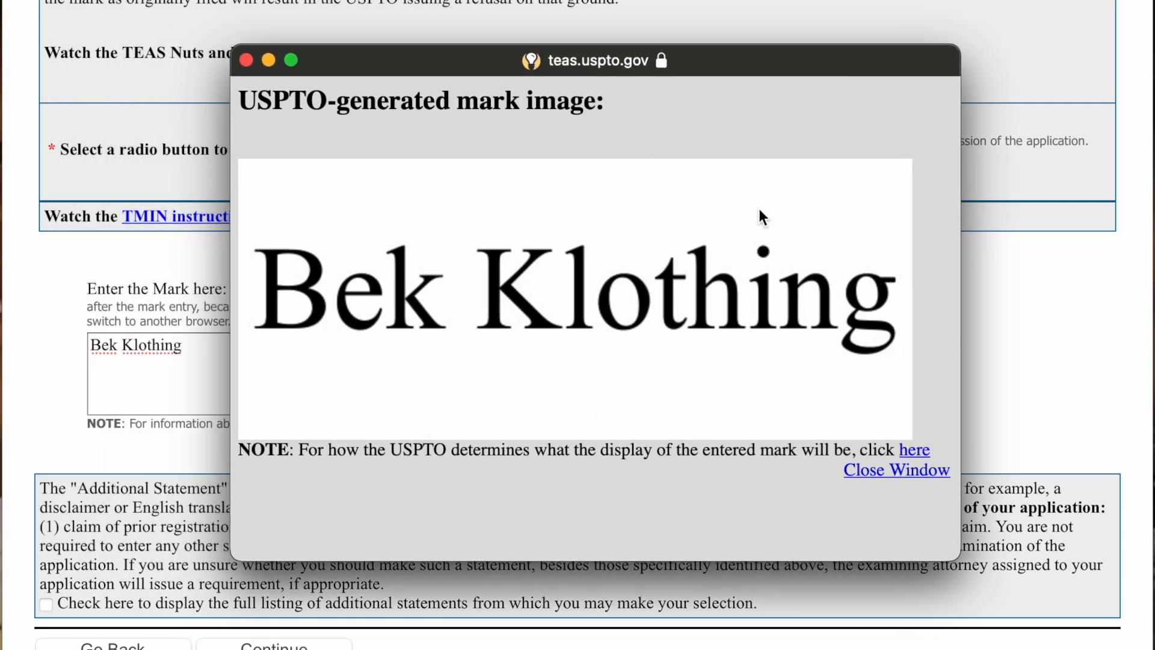
pyautogui.click(900, 472)
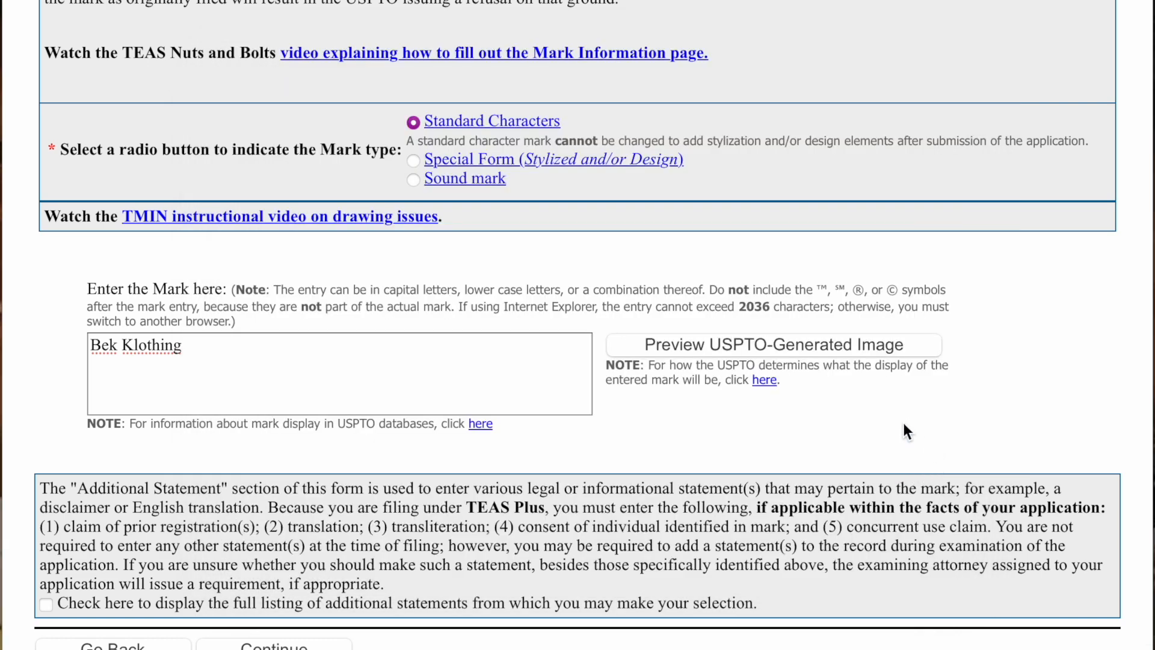
pyautogui.scroll(-3, 882, 414)
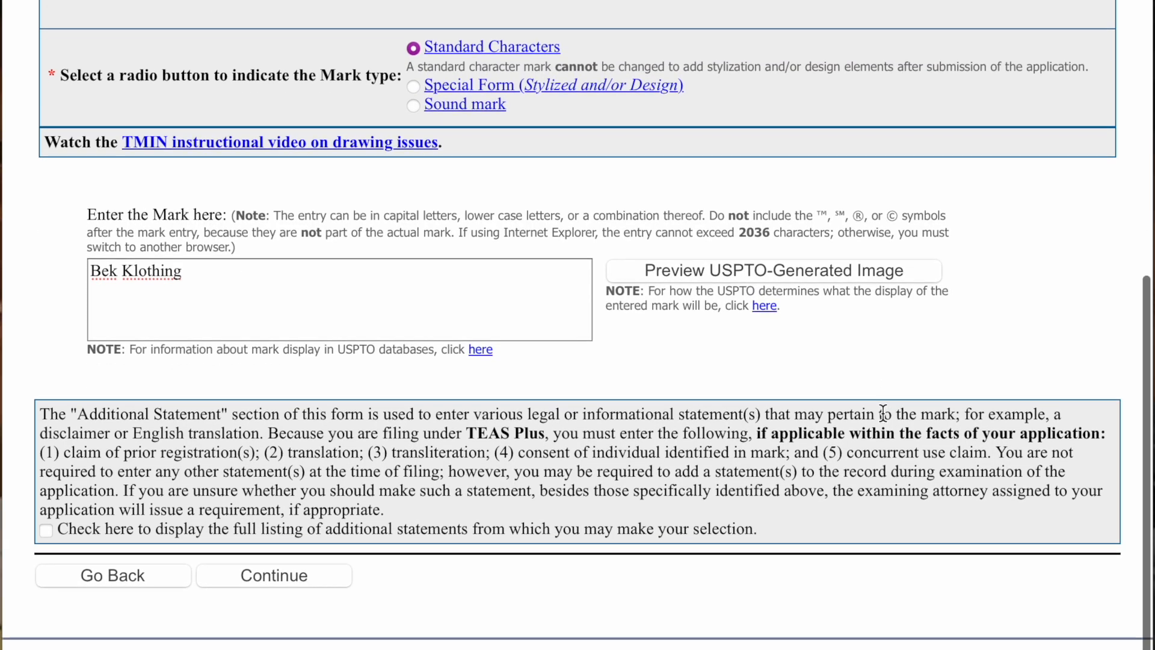
pyautogui.scroll(-3, 882, 413)
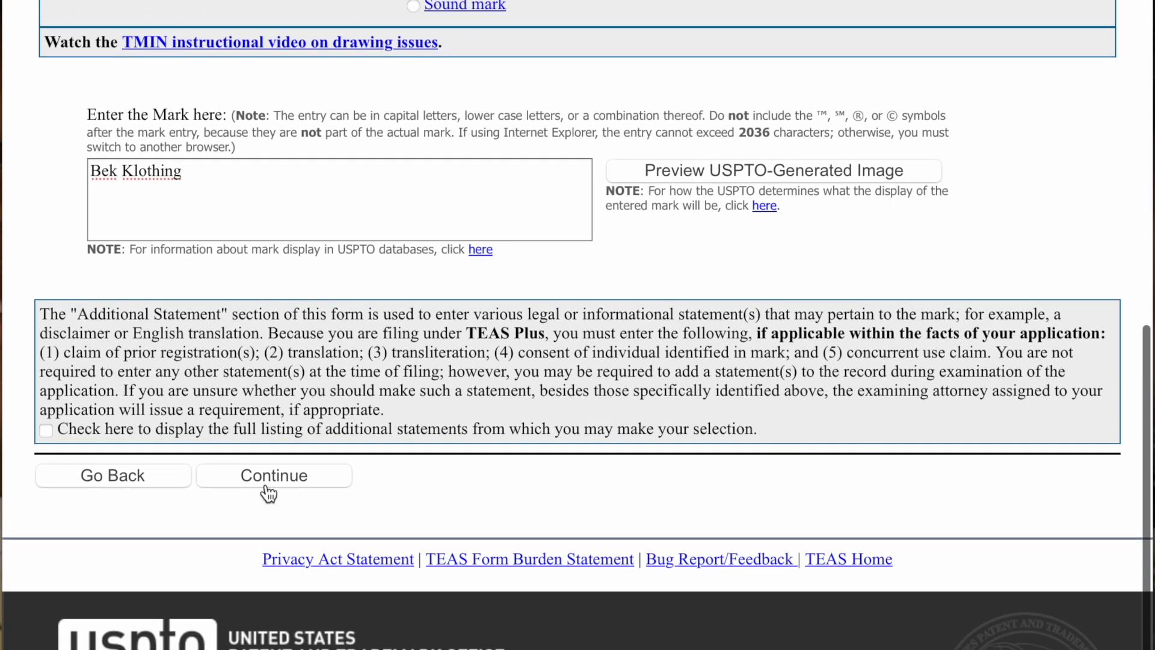
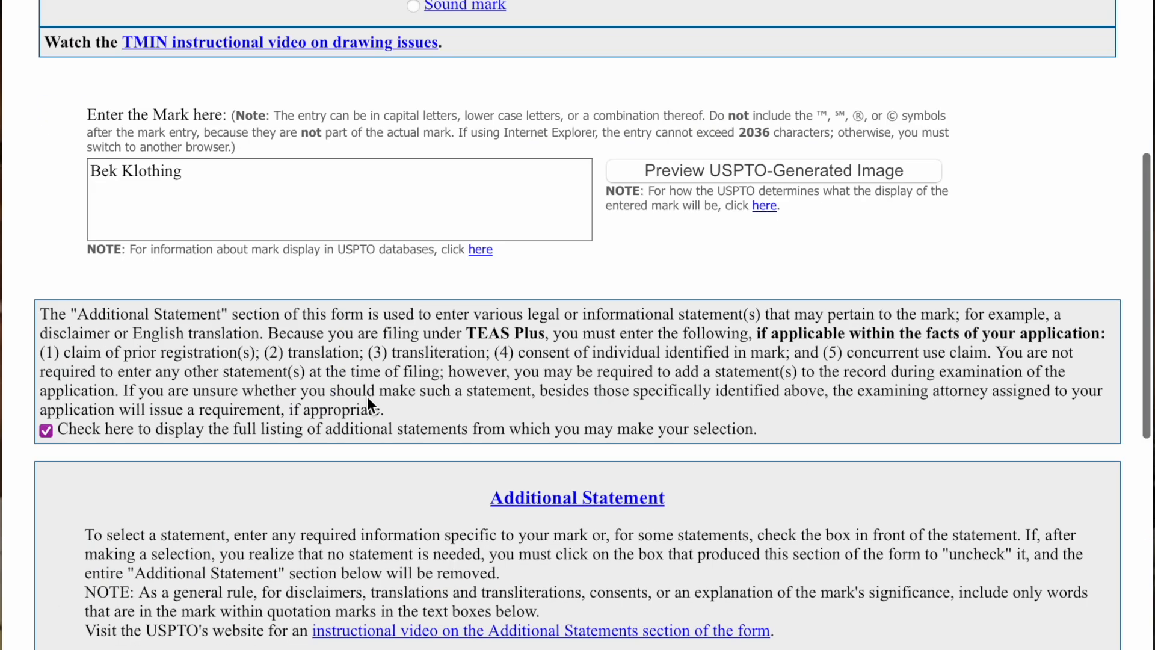
# - Enter 'klothing' as the disclaimed wording, correcting a mistyped letter
pyautogui.scroll(-7, 361, 395)
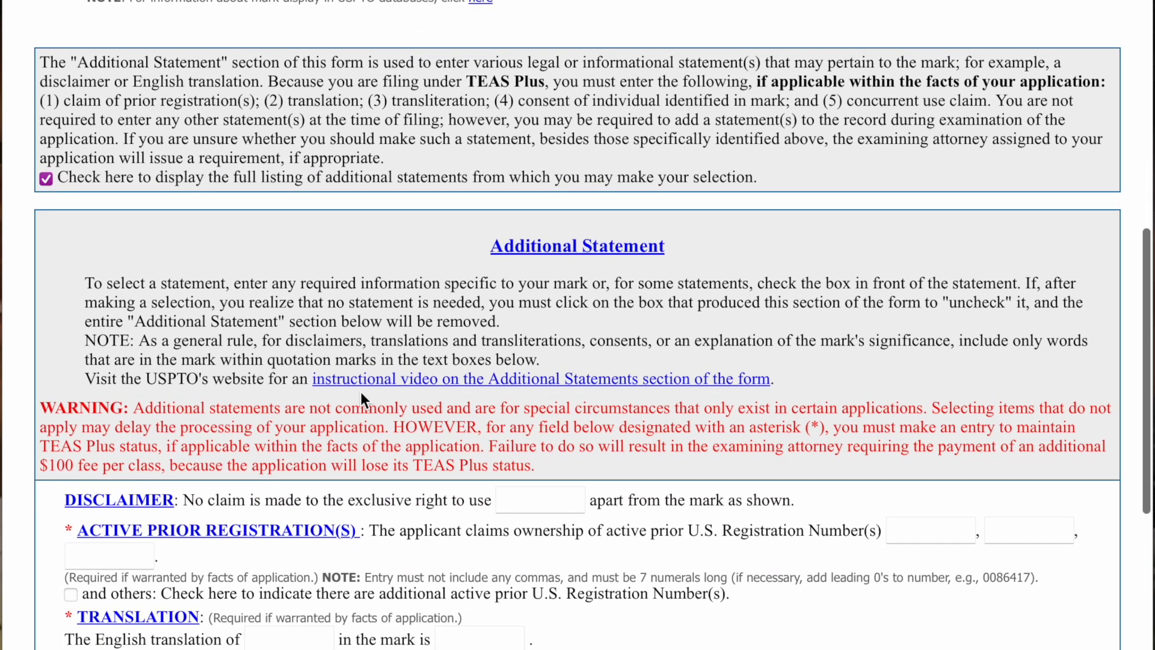
pyautogui.scroll(-4, 361, 391)
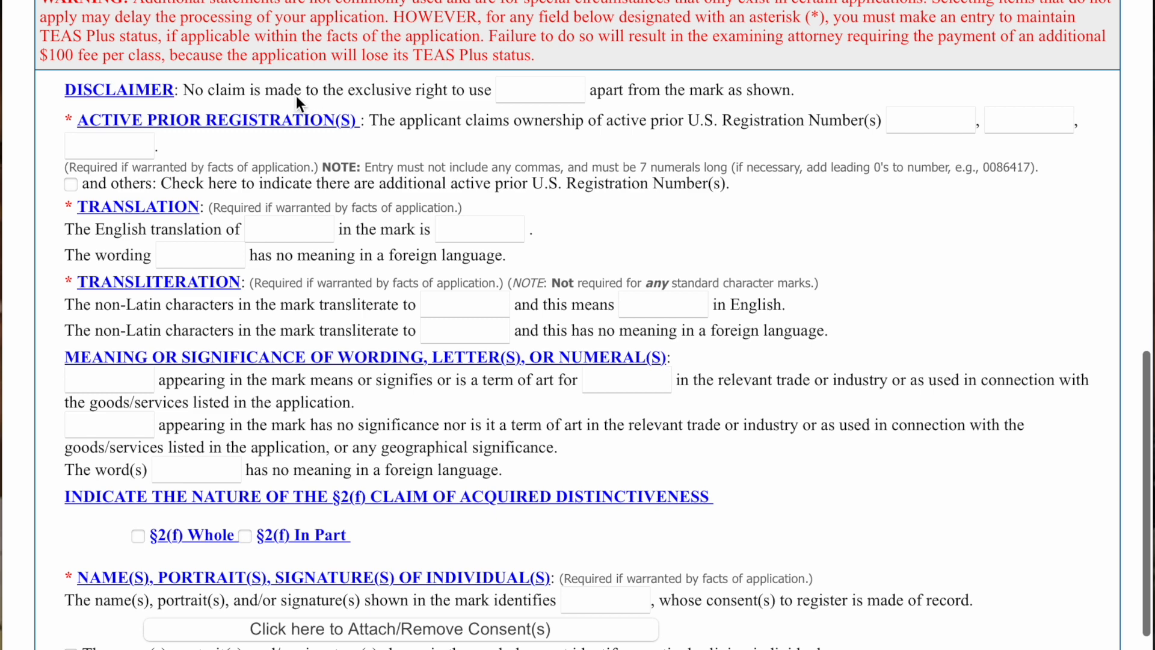
pyautogui.click(512, 89)
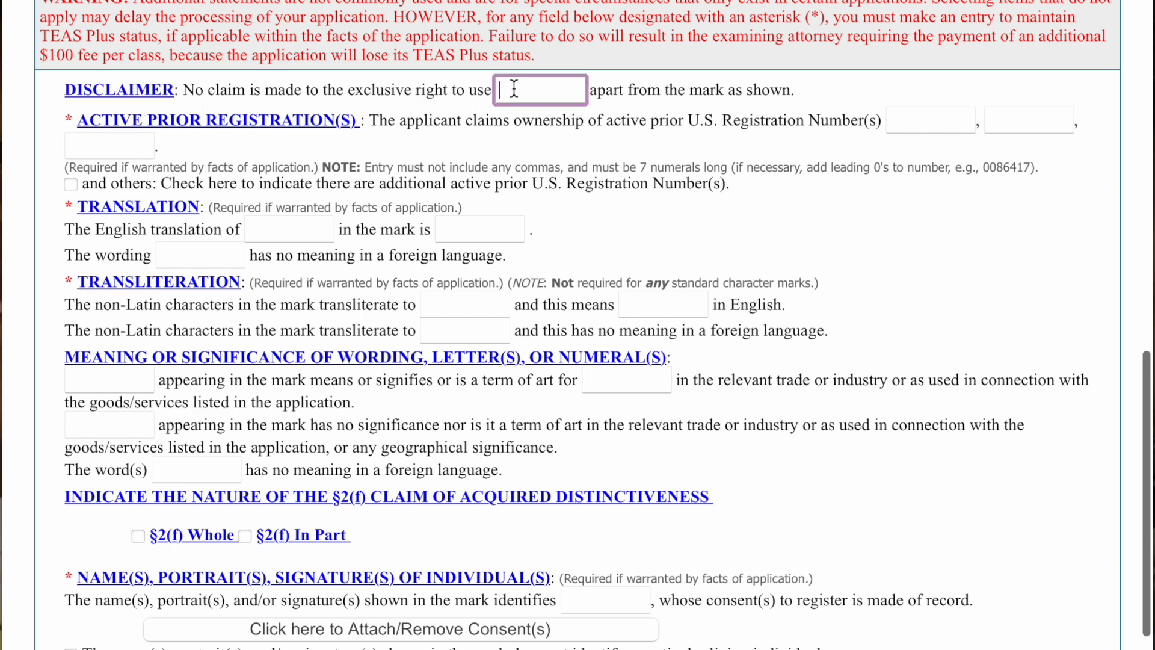
pyautogui.write('kol')
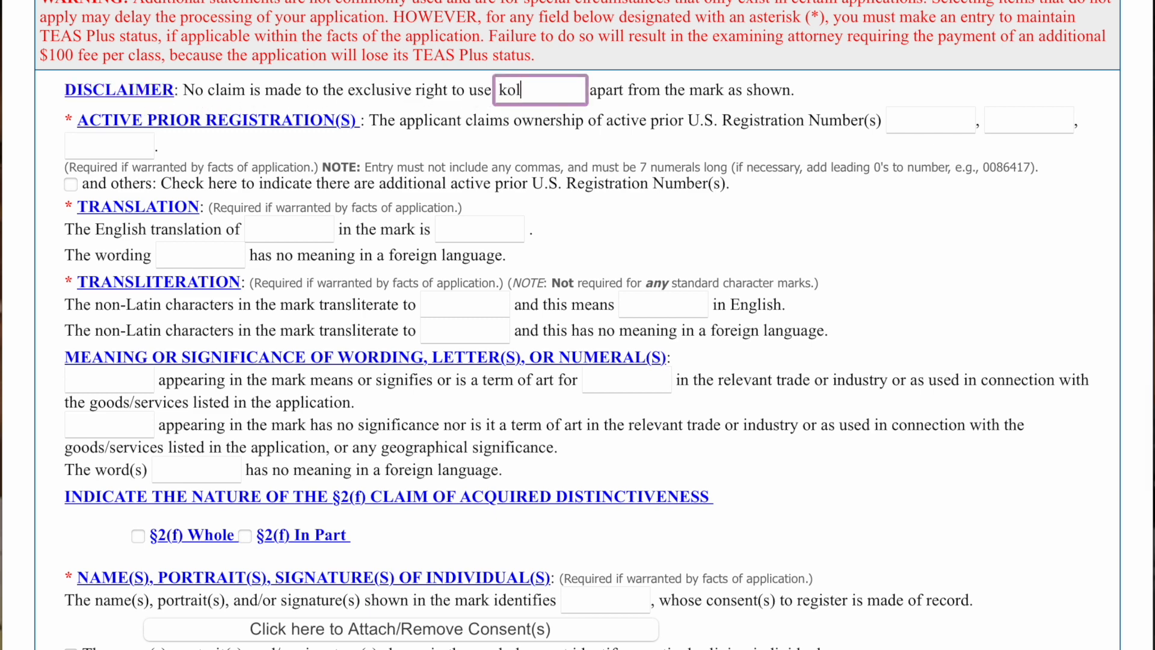
pyautogui.press('BackSpace')
pyautogui.write('lothing')
# - Scroll through the additional statements and back up to the Bek Klothing mark entry
pyautogui.scroll(-1, 112, 144)
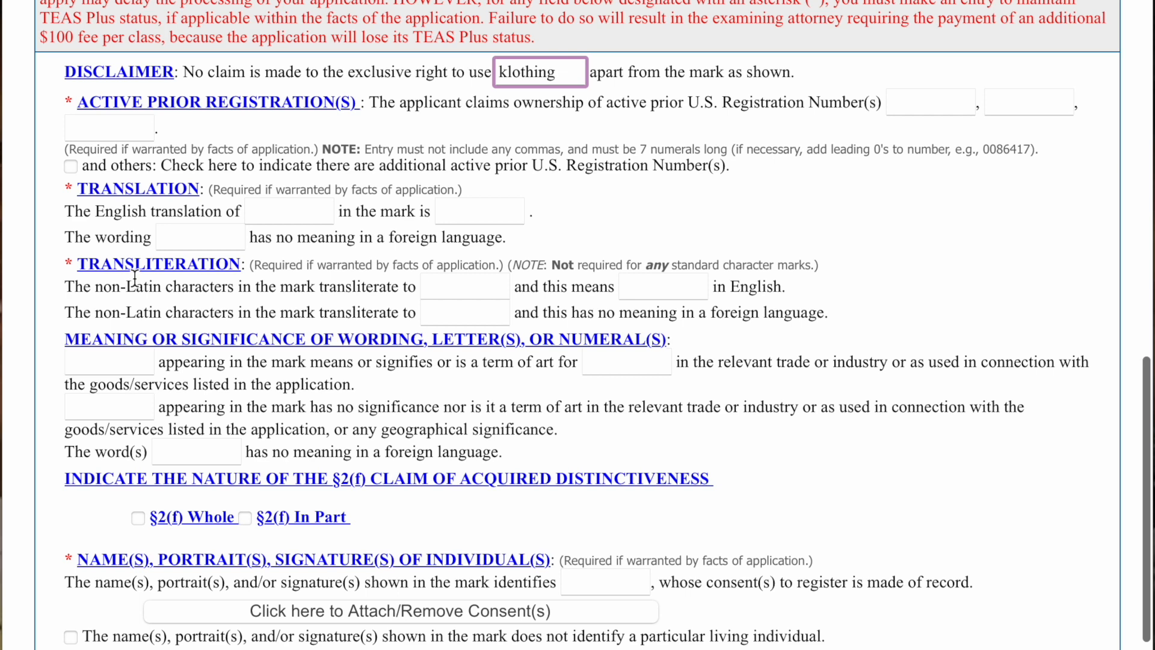
pyautogui.scroll(-1, 262, 442)
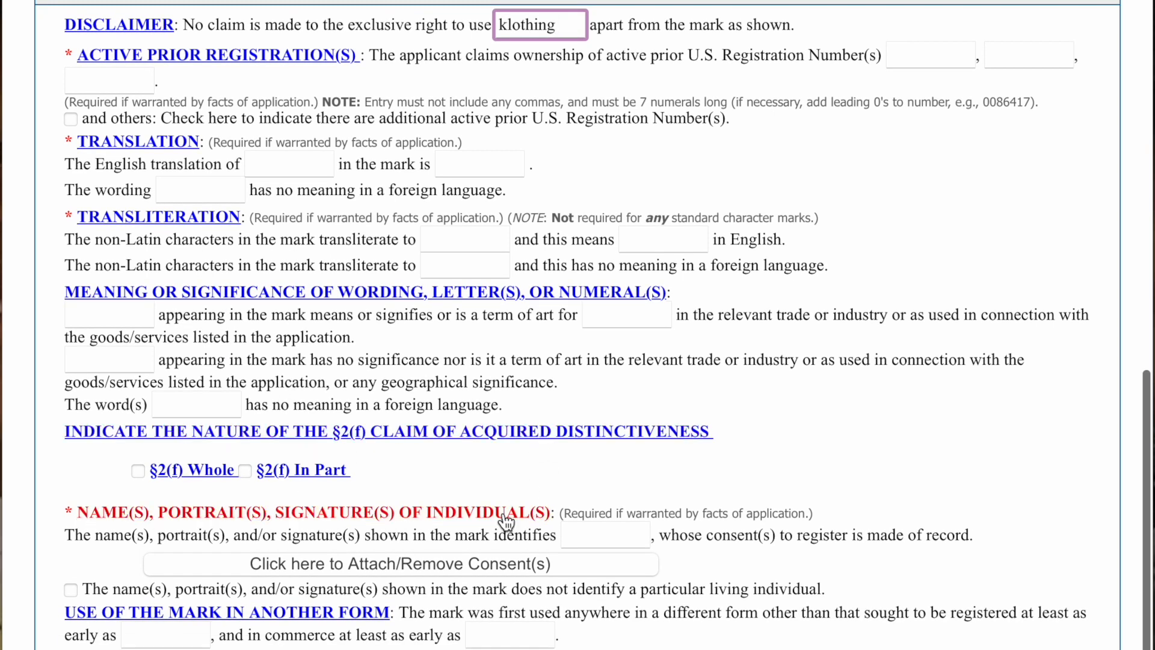
pyautogui.scroll(-1, 985, 553)
pyautogui.scroll(-4, 983, 552)
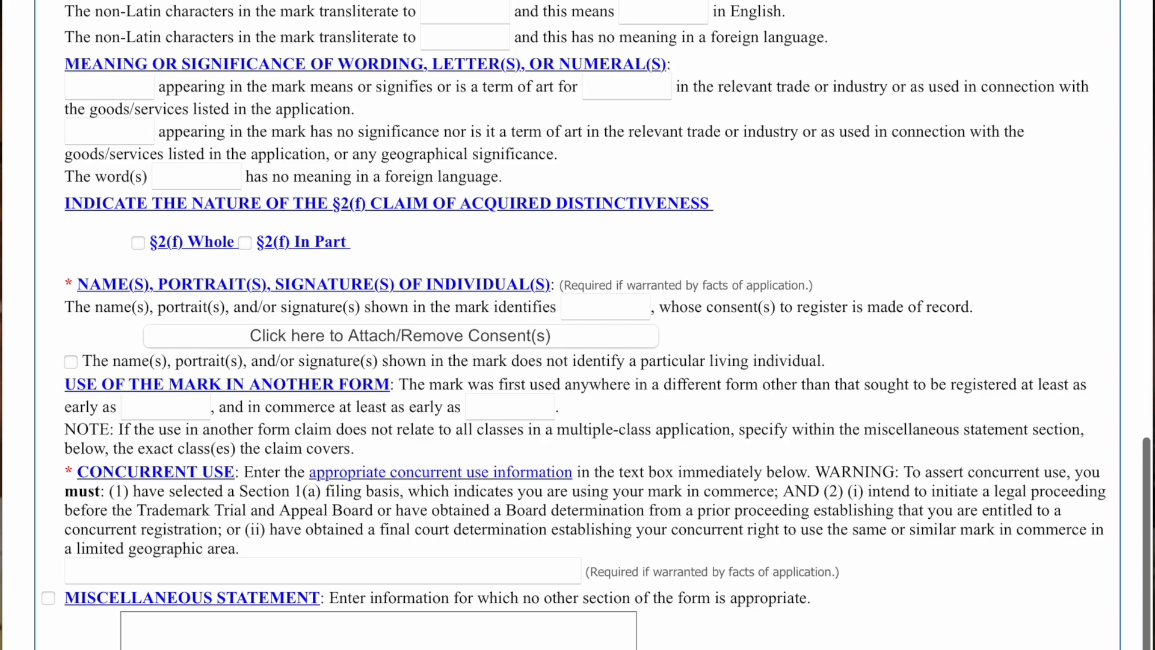
pyautogui.scroll(15, 578, 325)
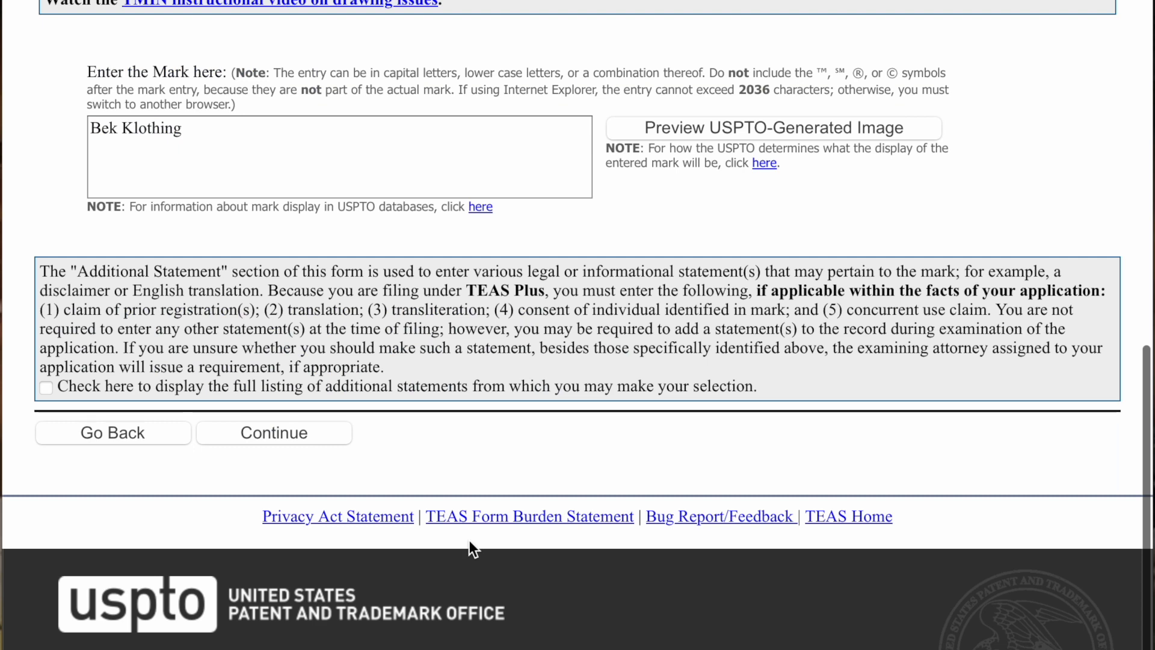
pyautogui.scroll(1, 472, 549)
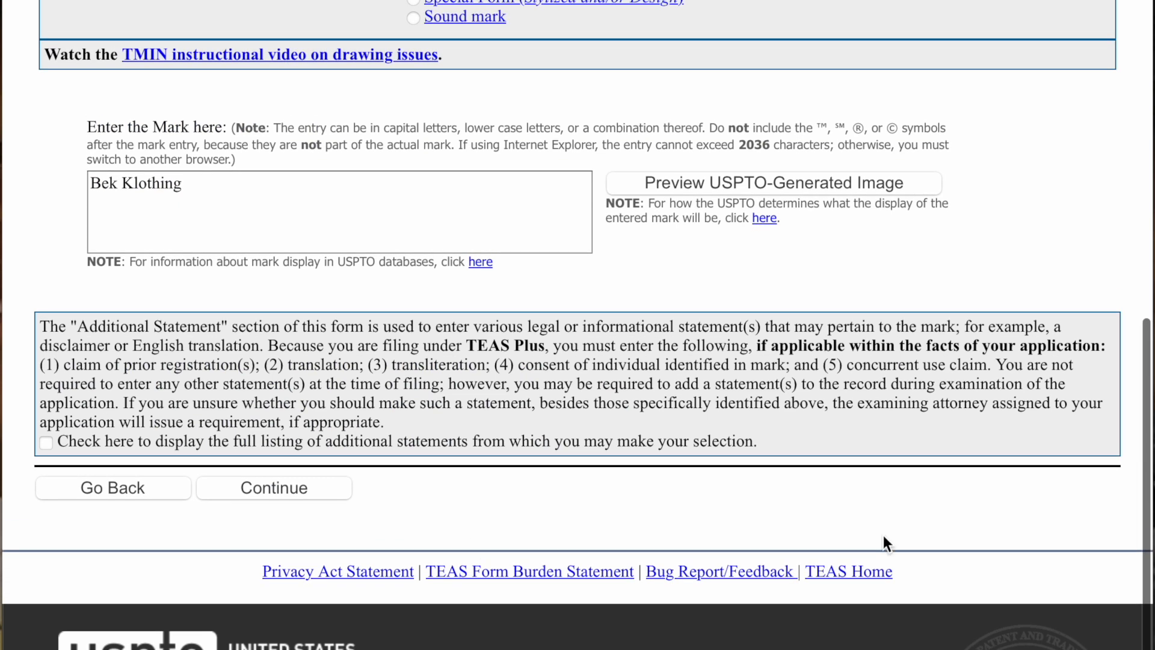
# - Continue from the Mark page and read the Goods/Services selection instructions
pyautogui.click(240, 489)
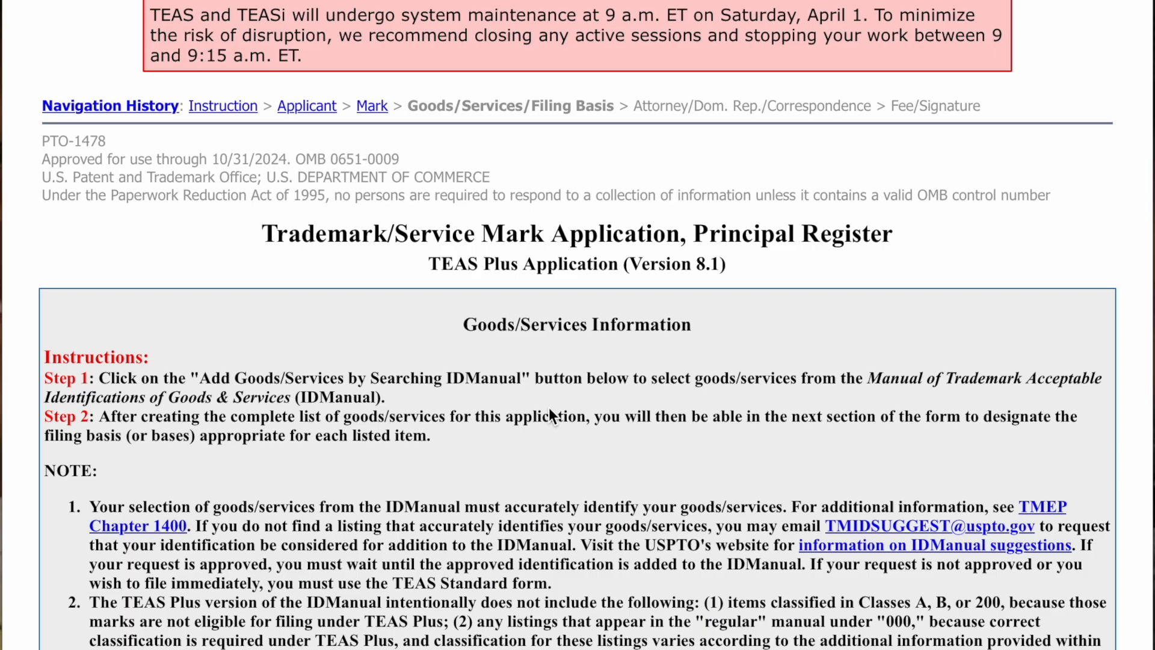
pyautogui.scroll(-5, 615, 452)
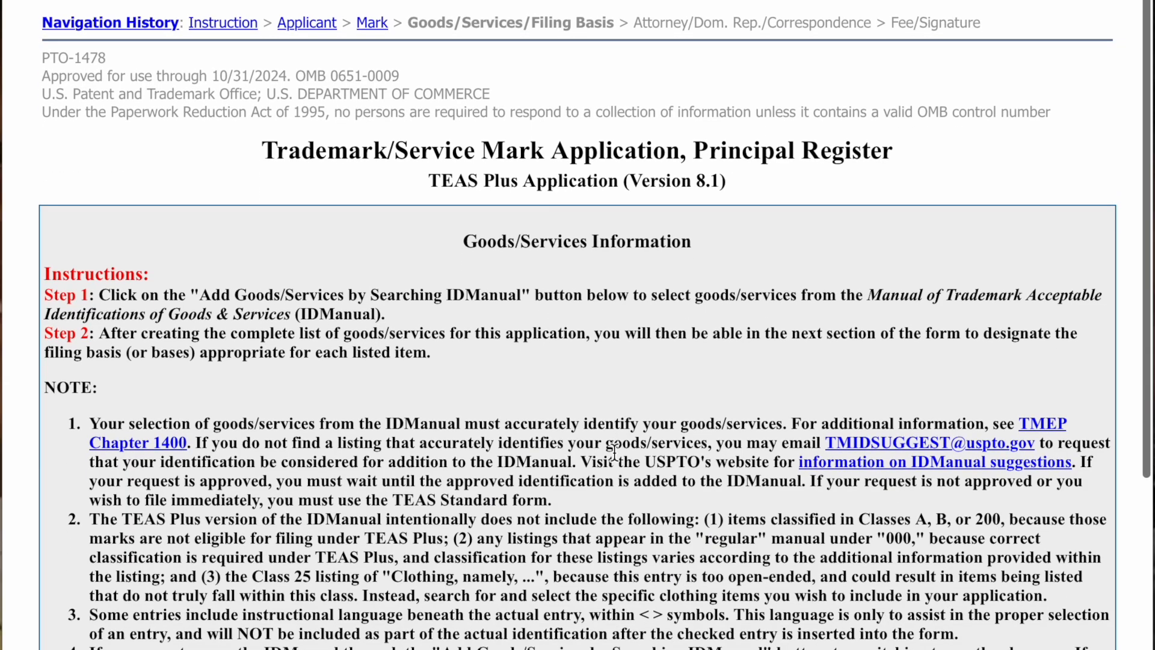
pyautogui.scroll(-1, 611, 457)
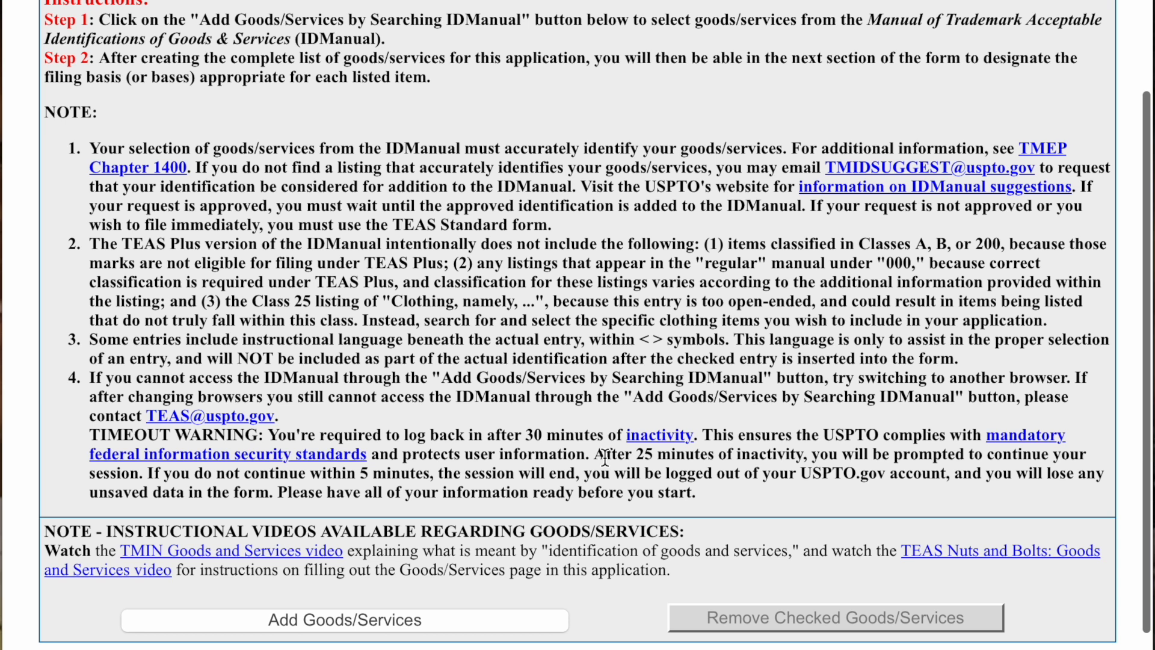
pyautogui.moveTo(98, 20); pyautogui.dragTo(448, 43)
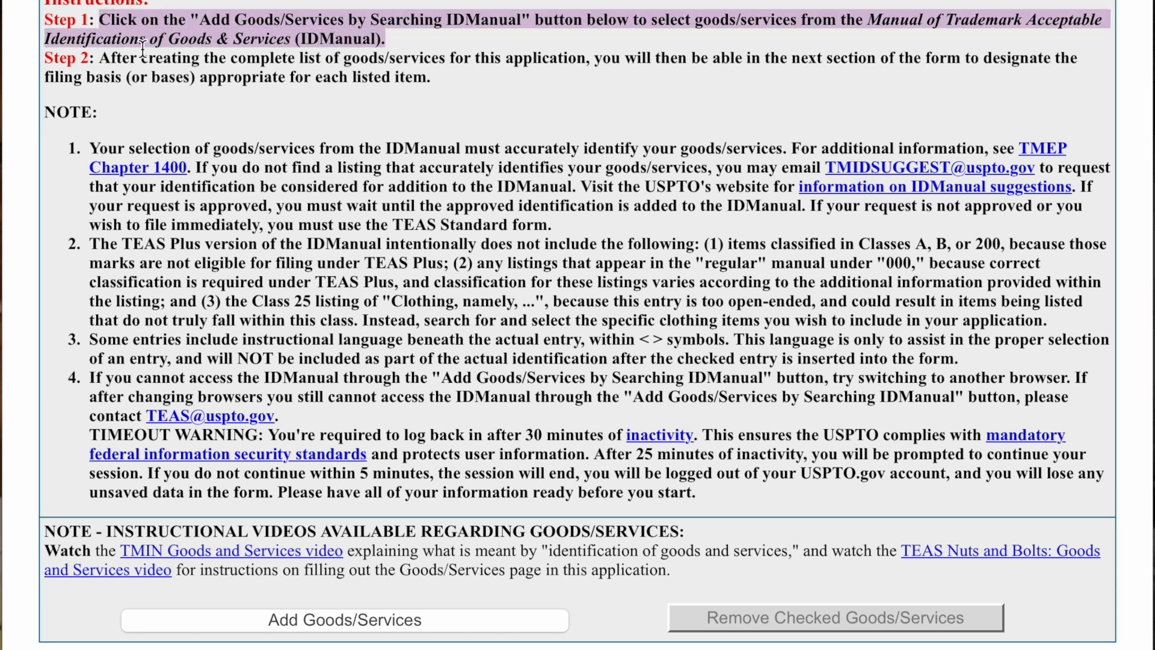
pyautogui.moveTo(98, 58); pyautogui.dragTo(427, 125)
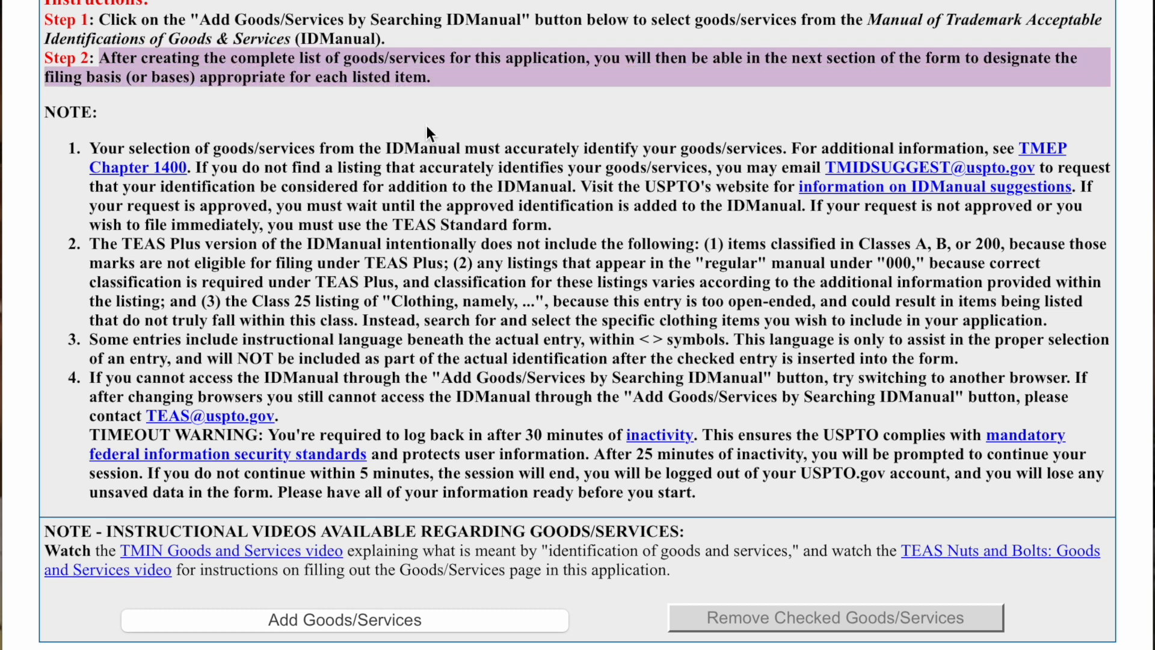
pyautogui.click(427, 125)
# - Open the ID Manual search through Add Goods/Services
pyautogui.scroll(-2, 418, 151)
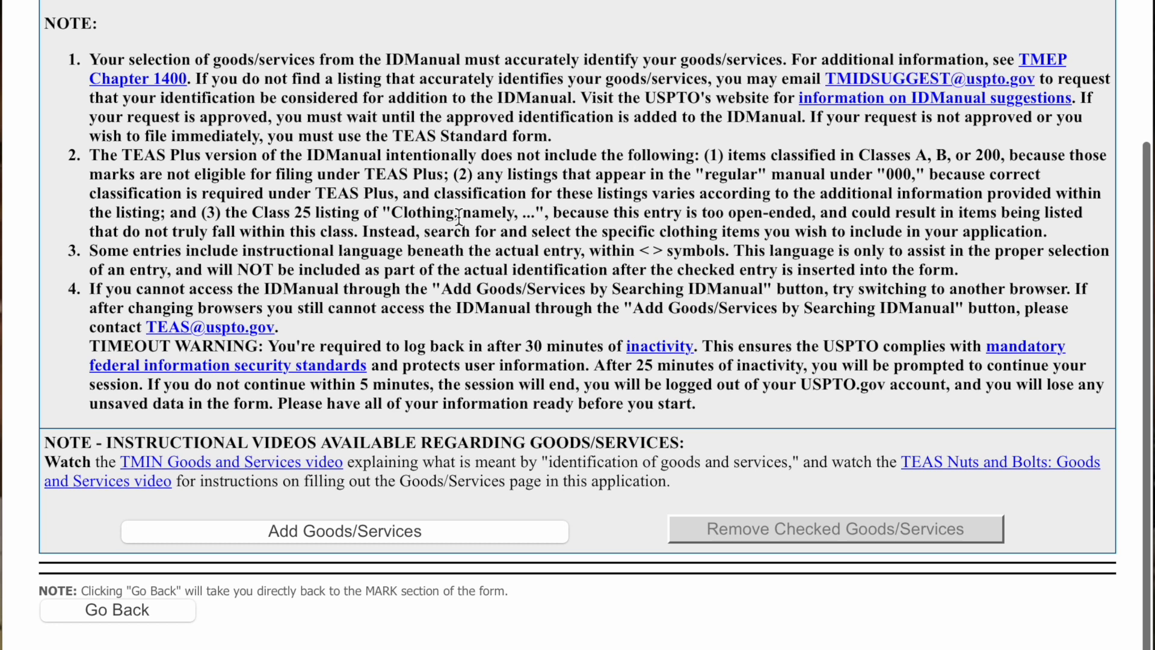
pyautogui.scroll(-3, 452, 215)
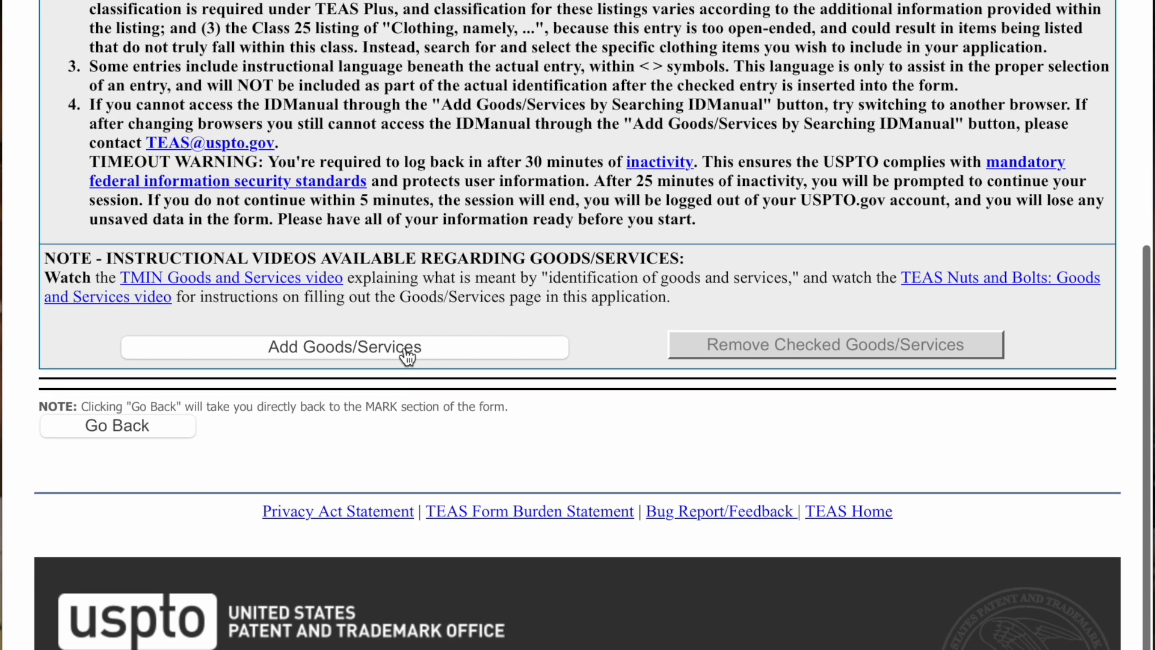
pyautogui.click(405, 349)
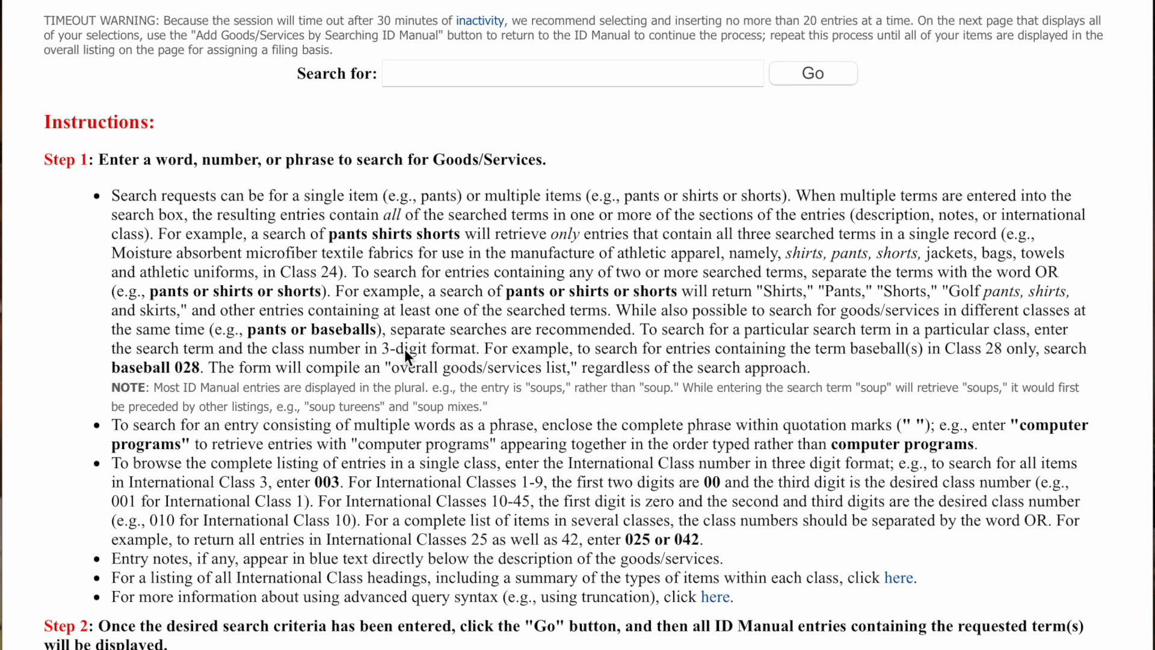
# - Search the ID Manual for 'tshirts'
pyautogui.click(449, 75)
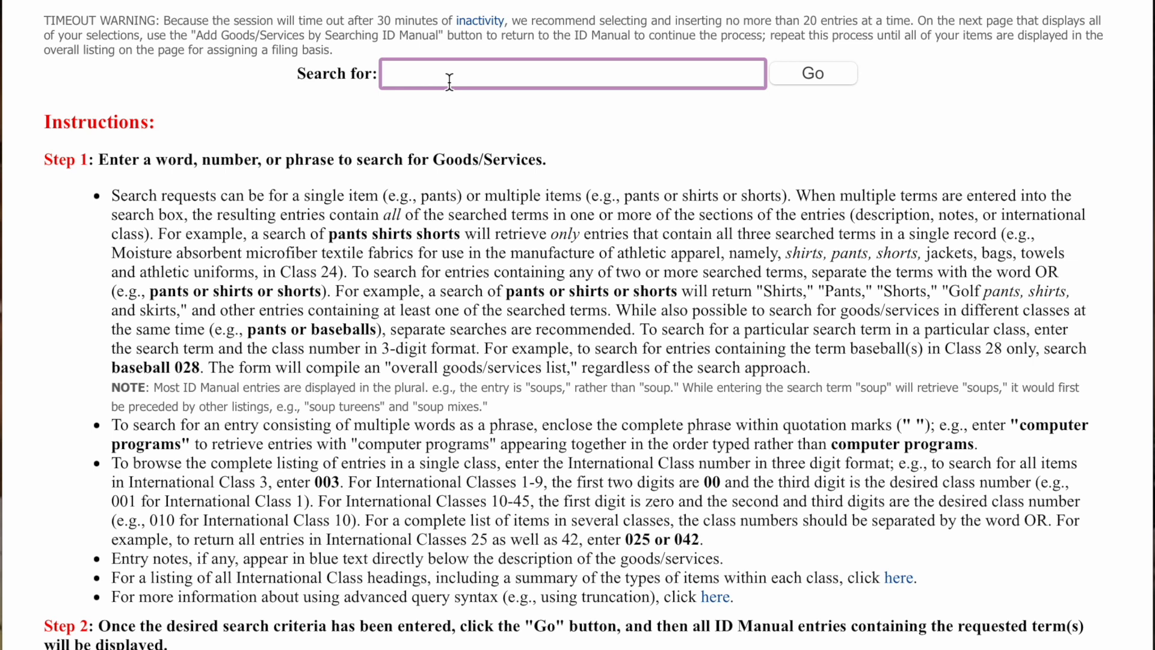
pyautogui.write('tshirts')
pyautogui.click(828, 71)
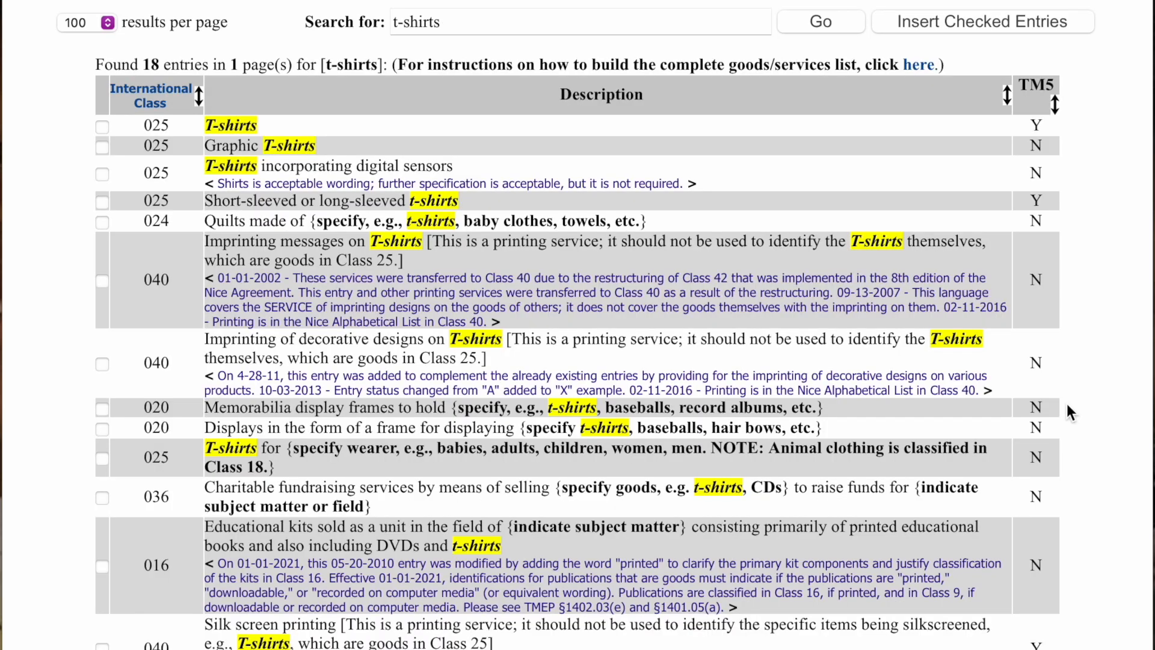
# - Tick the Class 025 T-shirt entries, including Graphic and short- or long-sleeved t-shirts
pyautogui.moveTo(143, 124); pyautogui.dragTo(174, 199)
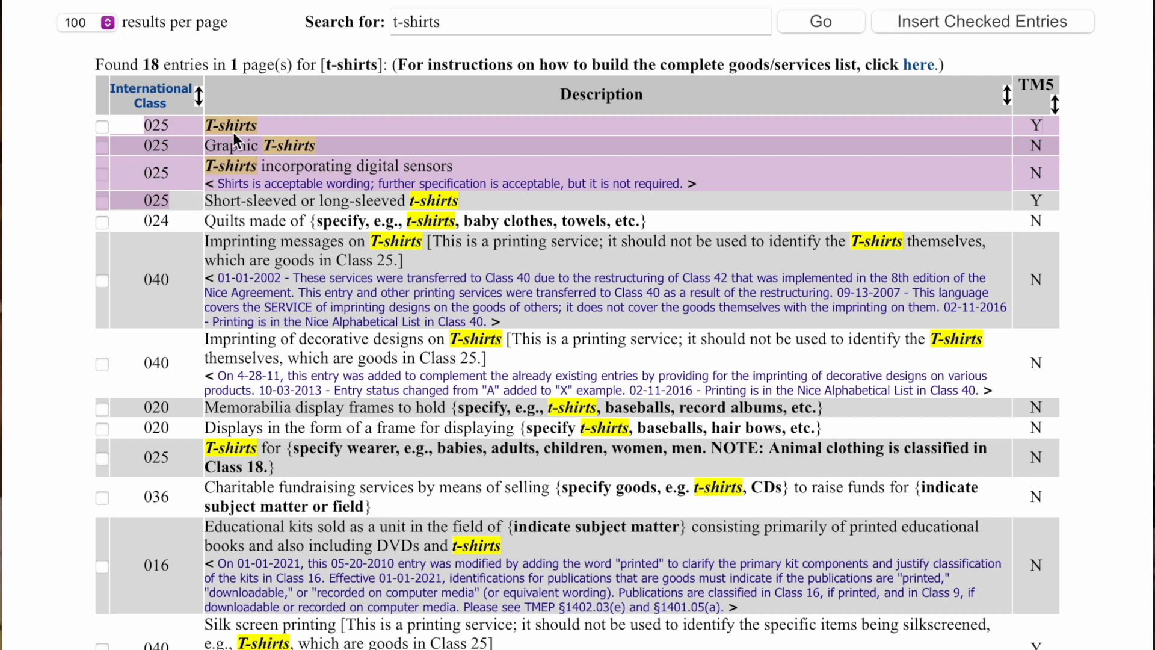
pyautogui.click(245, 48)
pyautogui.scroll(-1, 244, 45)
pyautogui.click(103, 126)
pyautogui.click(101, 145)
pyautogui.click(104, 169)
pyautogui.click(103, 198)
pyautogui.scroll(-1, 104, 198)
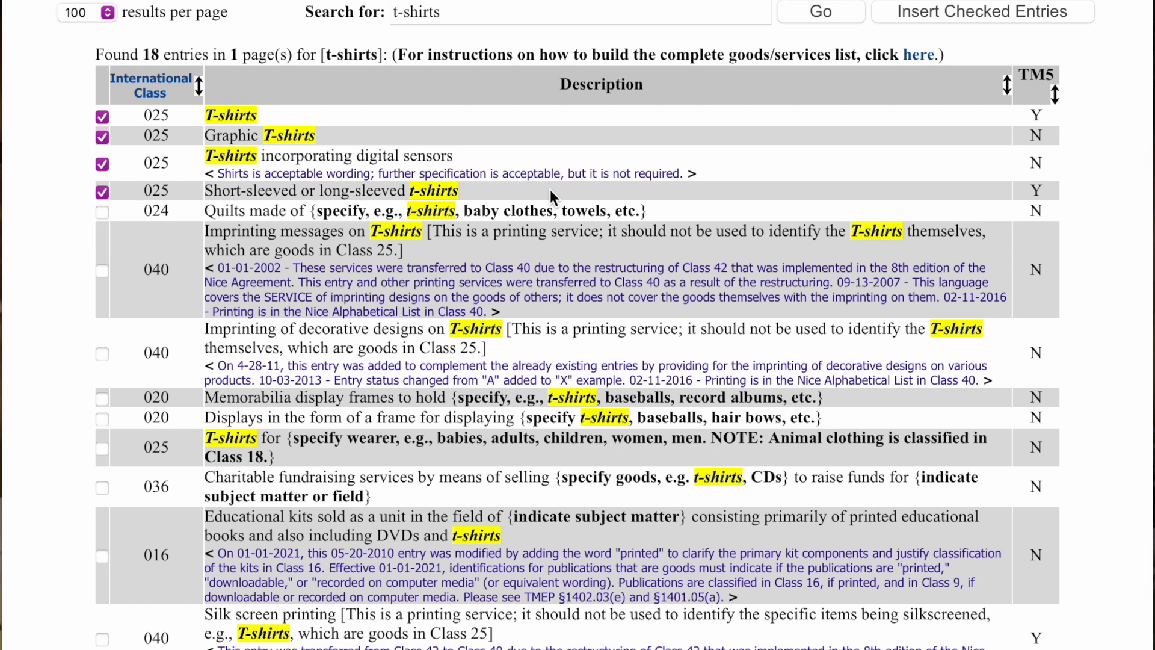
pyautogui.scroll(-3, 815, 311)
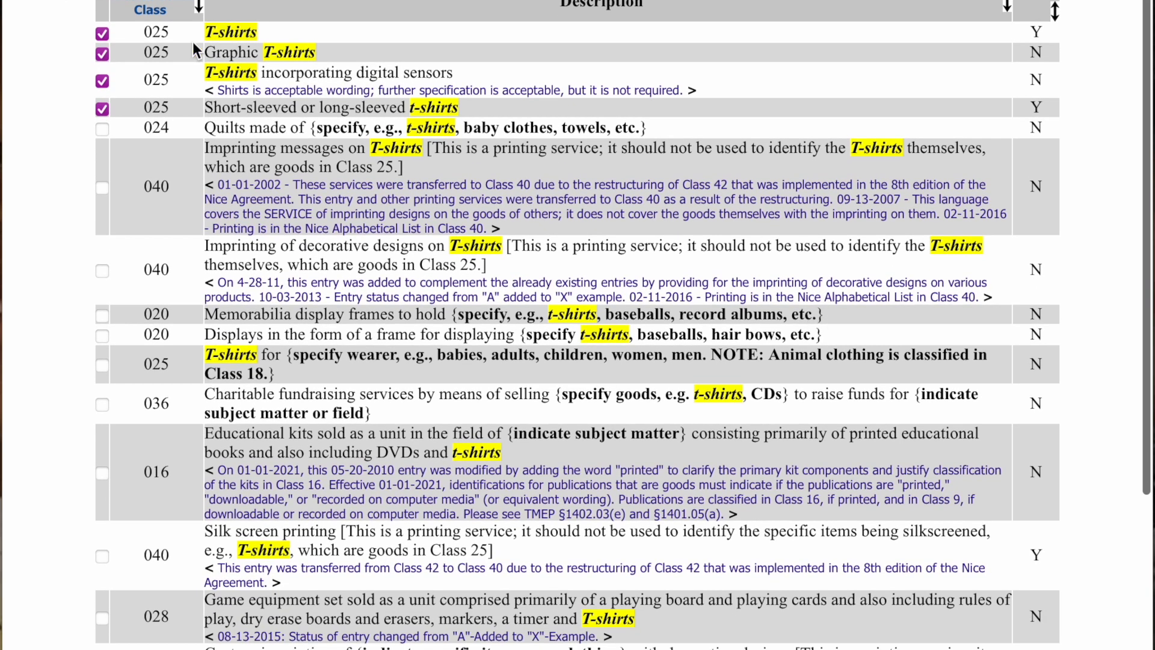
pyautogui.click(99, 35)
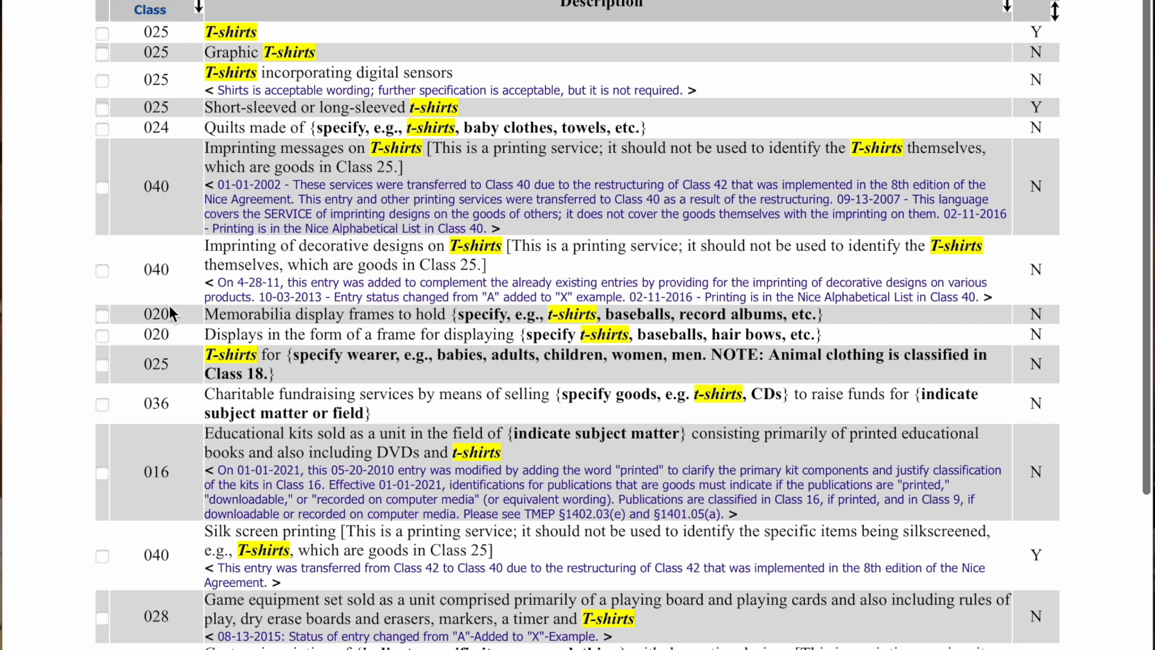
# - Review the remaining results and insert the checked entries into the goods list
pyautogui.scroll(-3, 302, 365)
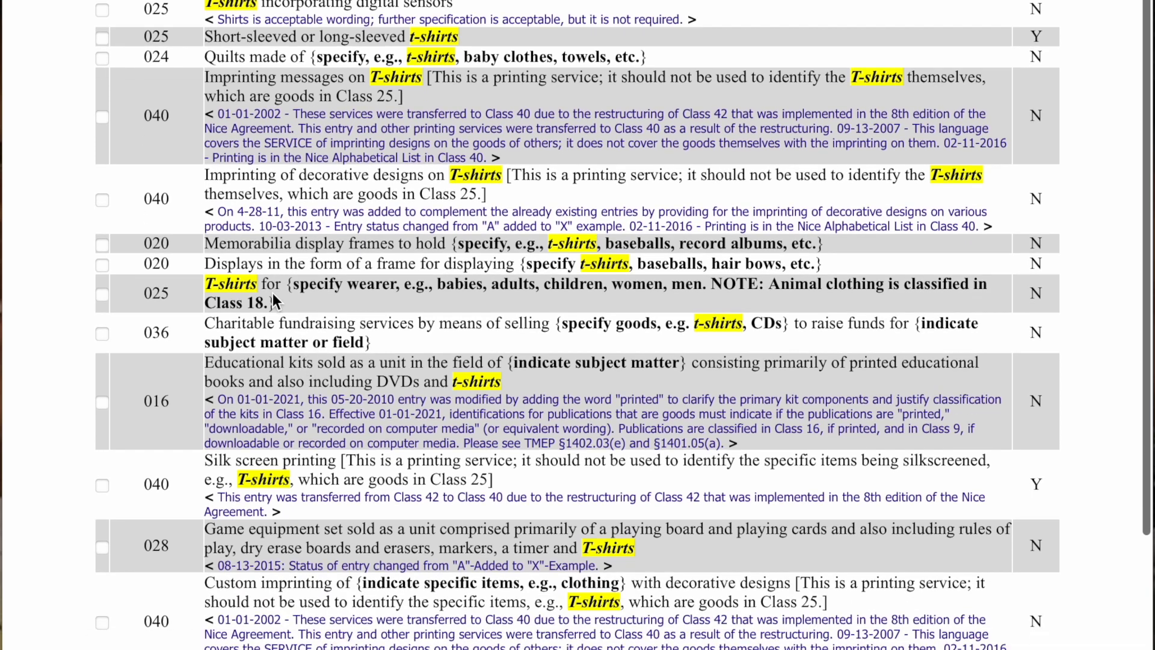
pyautogui.moveTo(268, 285); pyautogui.dragTo(679, 306)
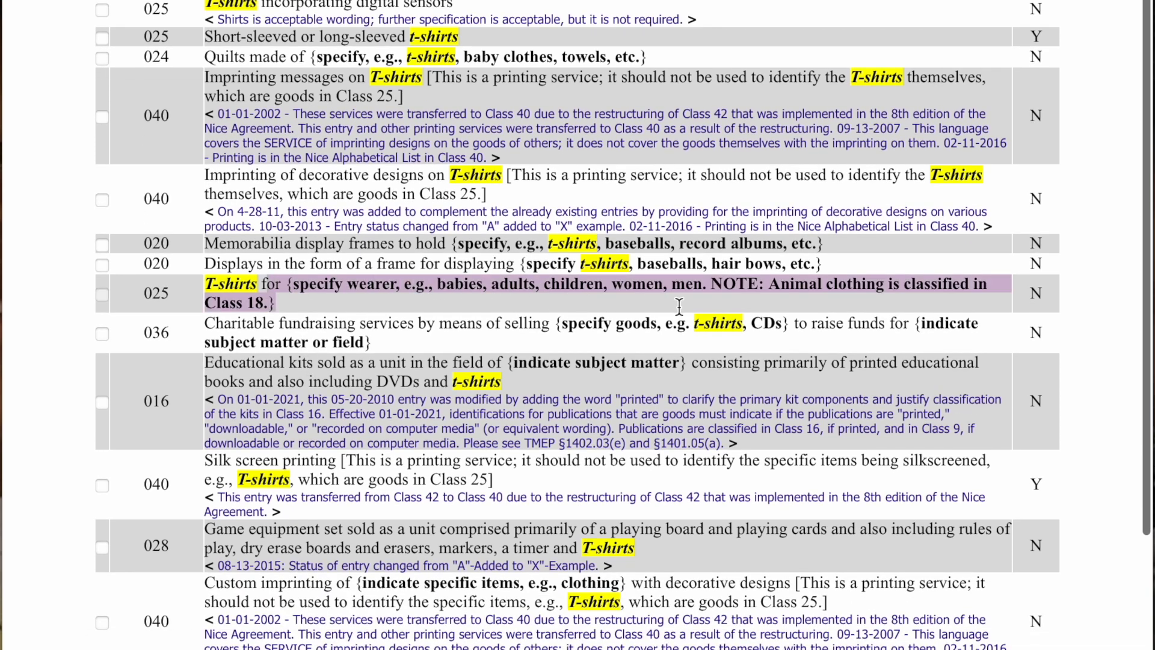
pyautogui.scroll(-1, 407, 326)
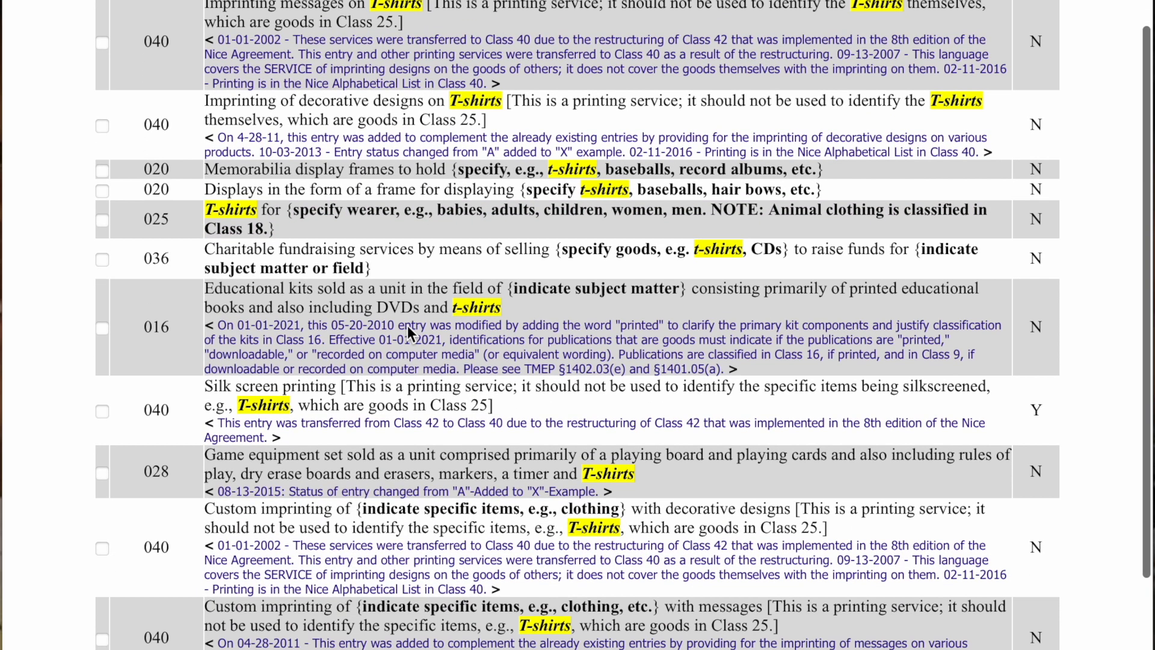
pyautogui.scroll(-1, 419, 352)
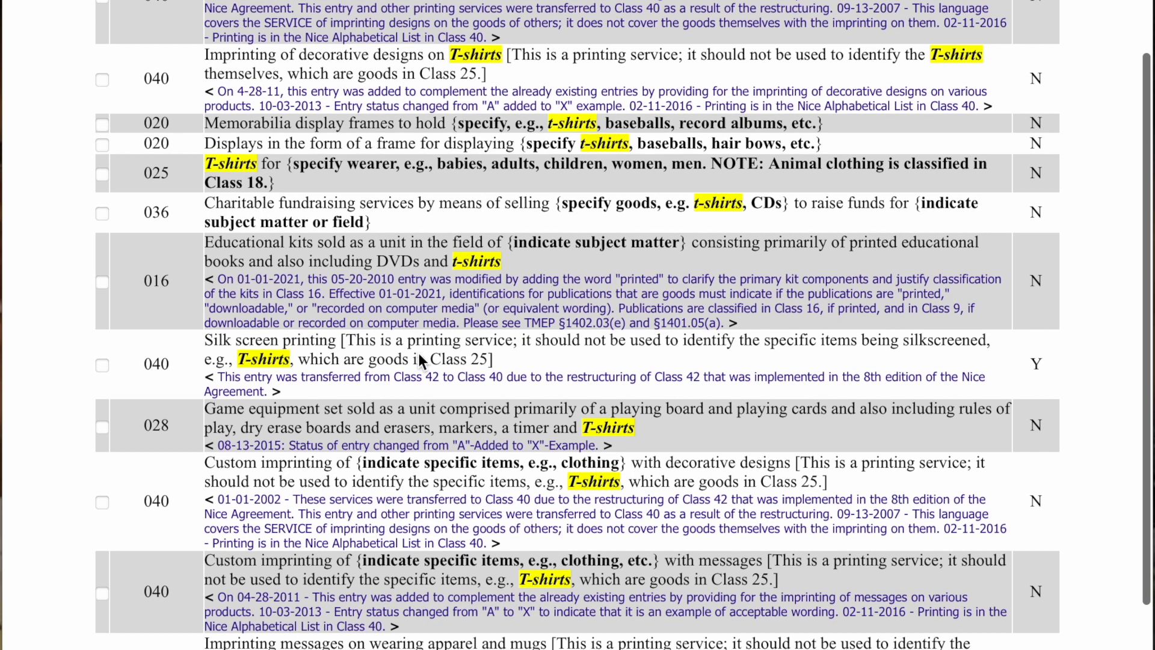
pyautogui.moveTo(207, 308); pyautogui.dragTo(341, 309)
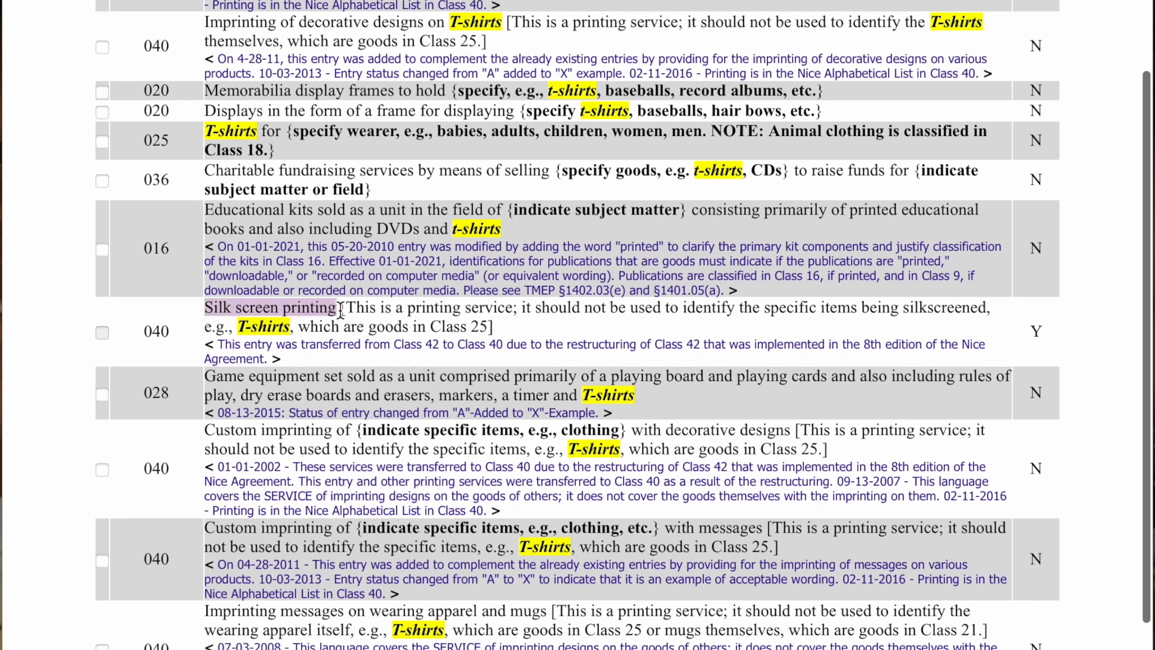
pyautogui.scroll(-2, 348, 311)
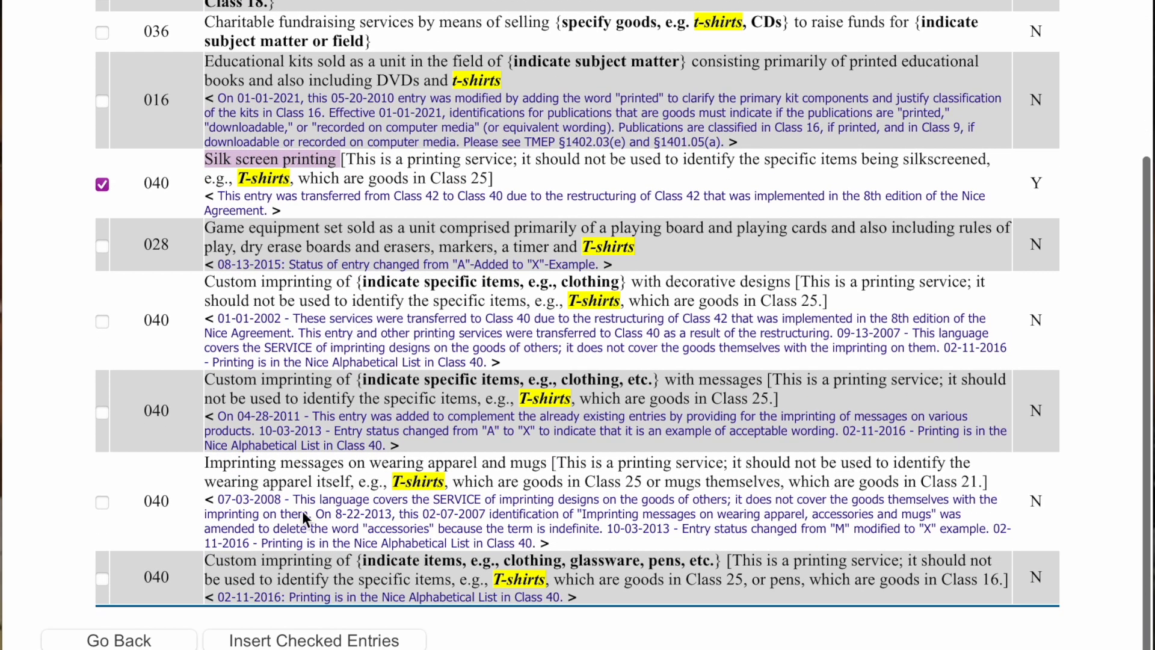
pyautogui.scroll(6, 290, 540)
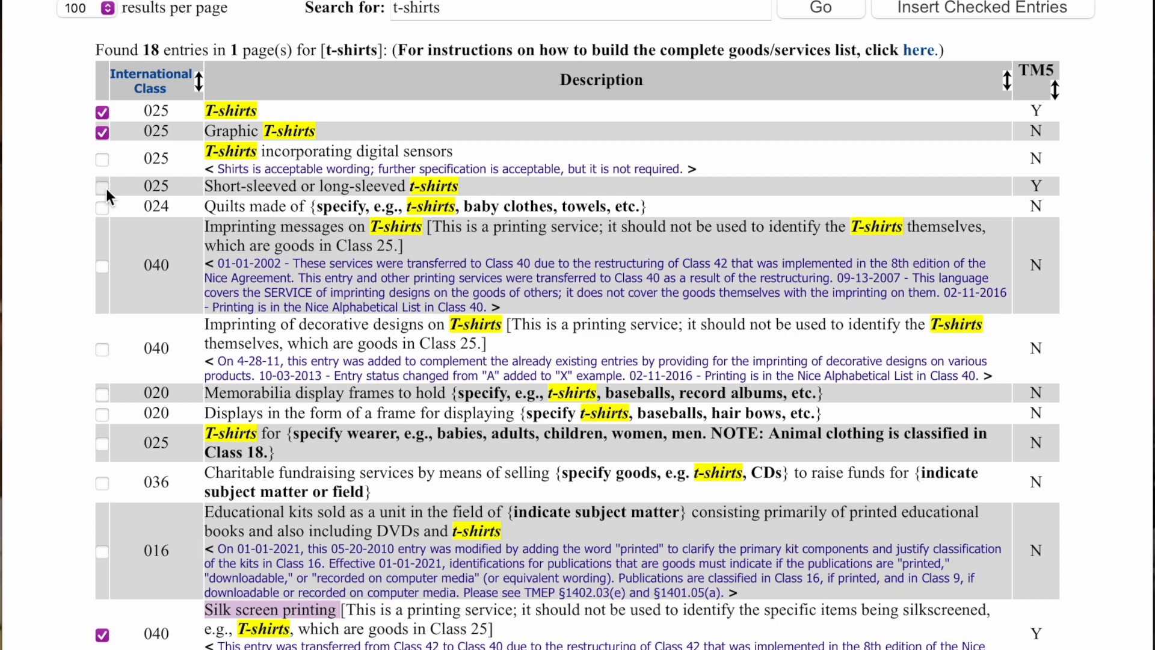
pyautogui.scroll(-1, 133, 191)
pyautogui.scroll(1, 1001, 59)
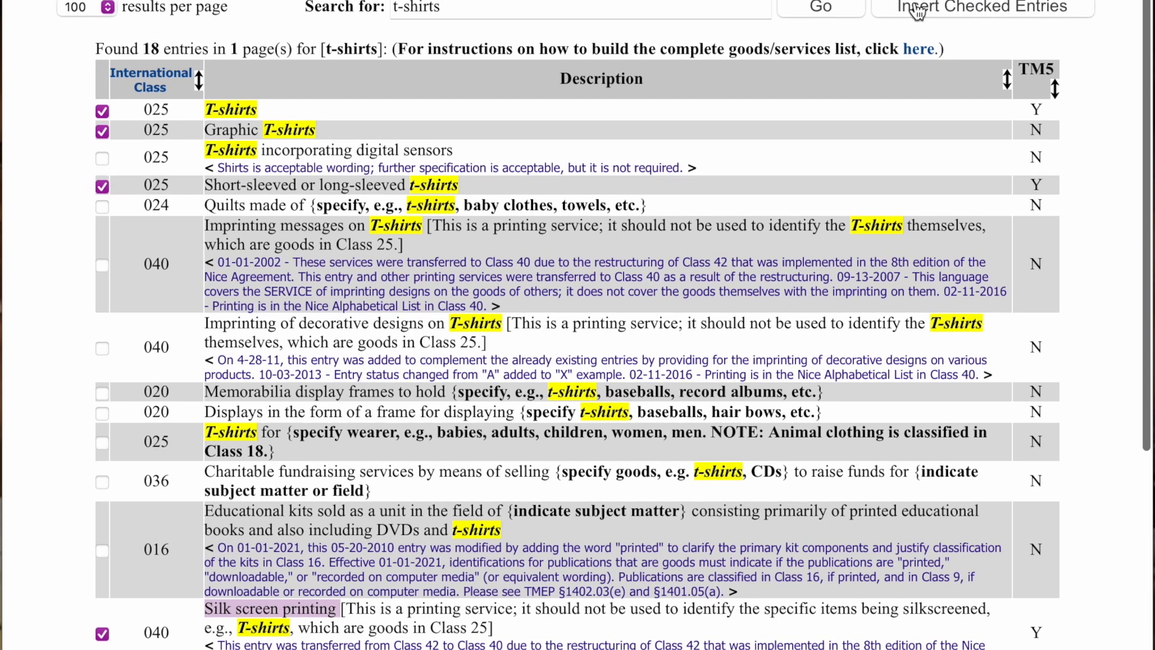
pyautogui.click(982, 13)
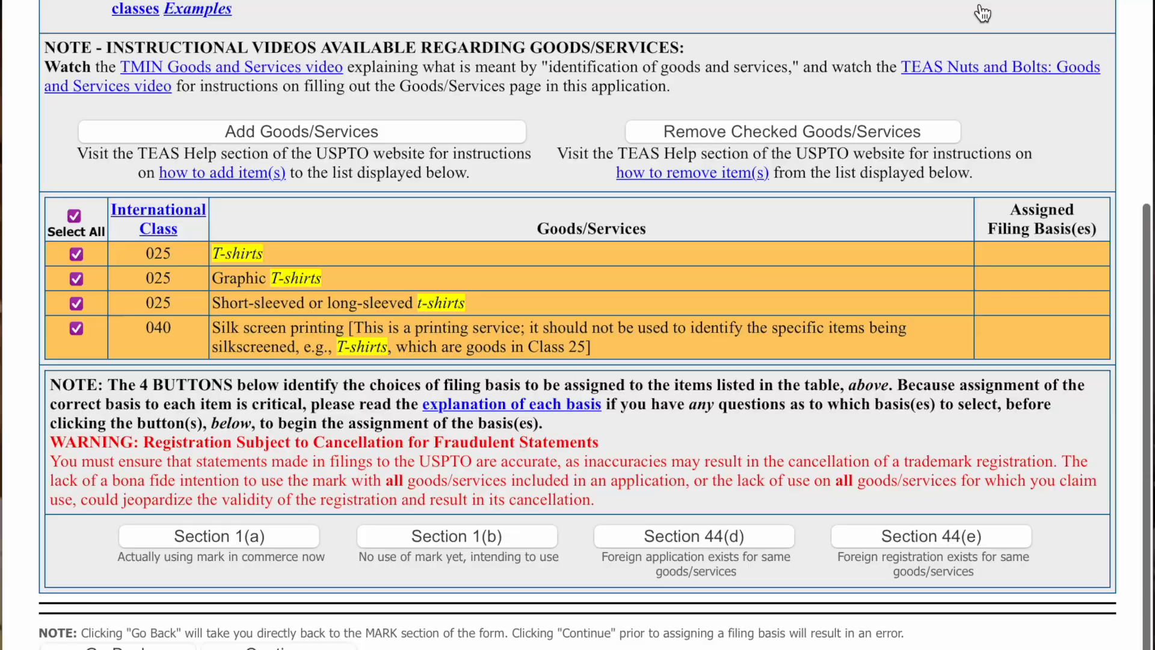
# - Remove the Class 040 silk screen printing entry from the goods list
pyautogui.scroll(2, 666, 277)
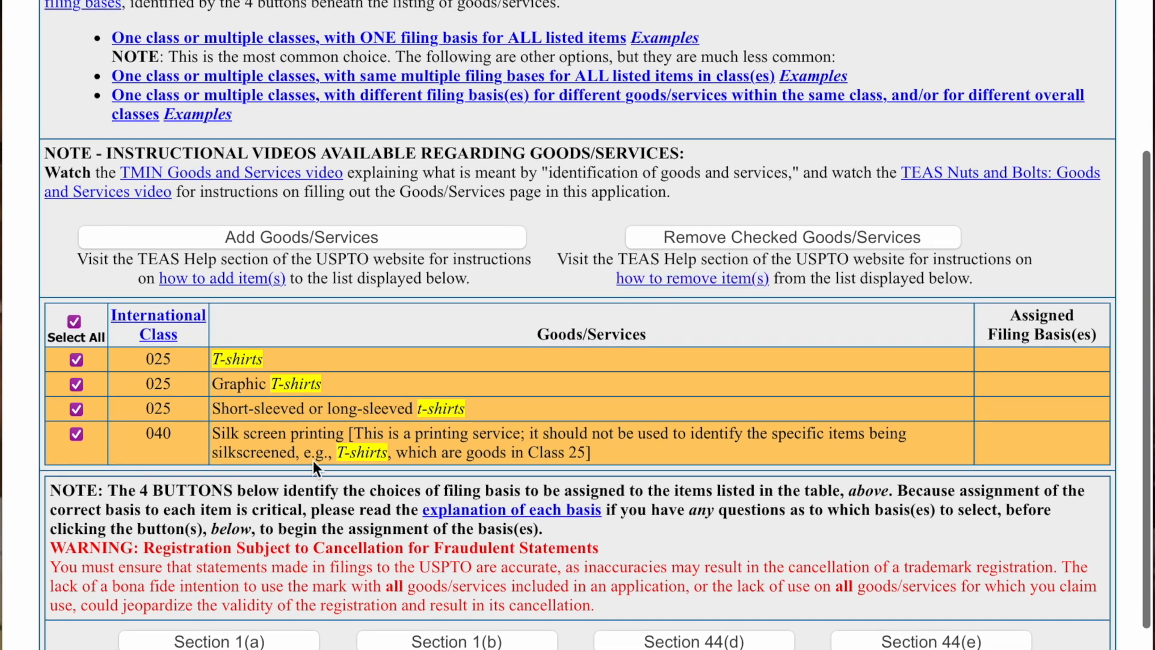
pyautogui.click(76, 435)
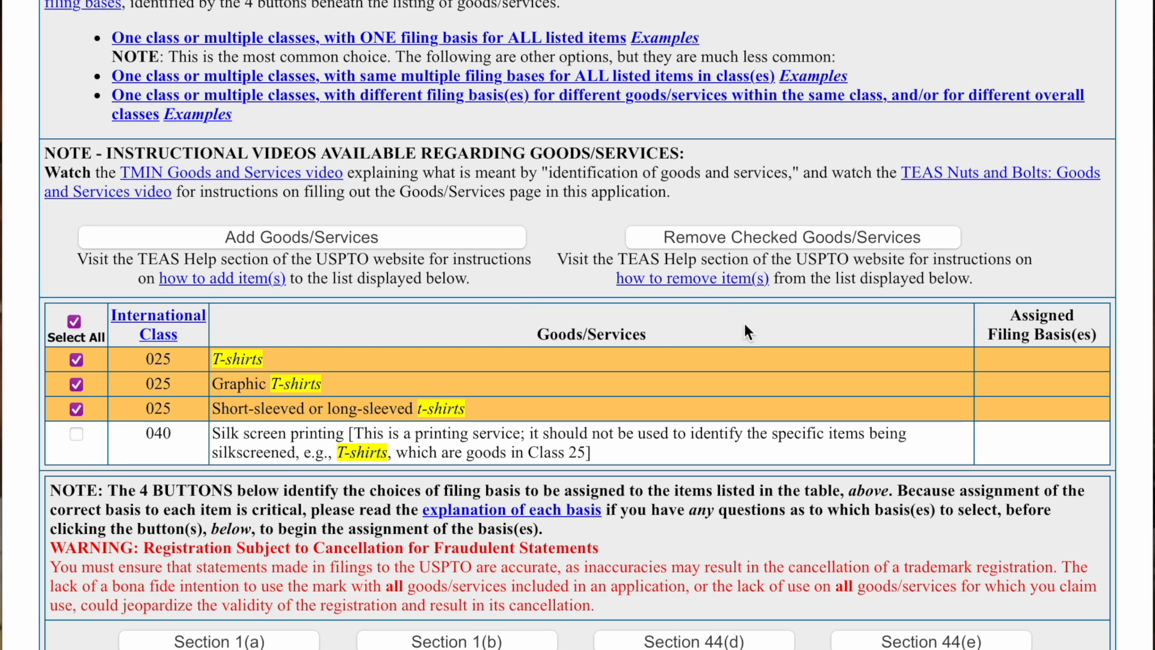
pyautogui.scroll(-2, 745, 325)
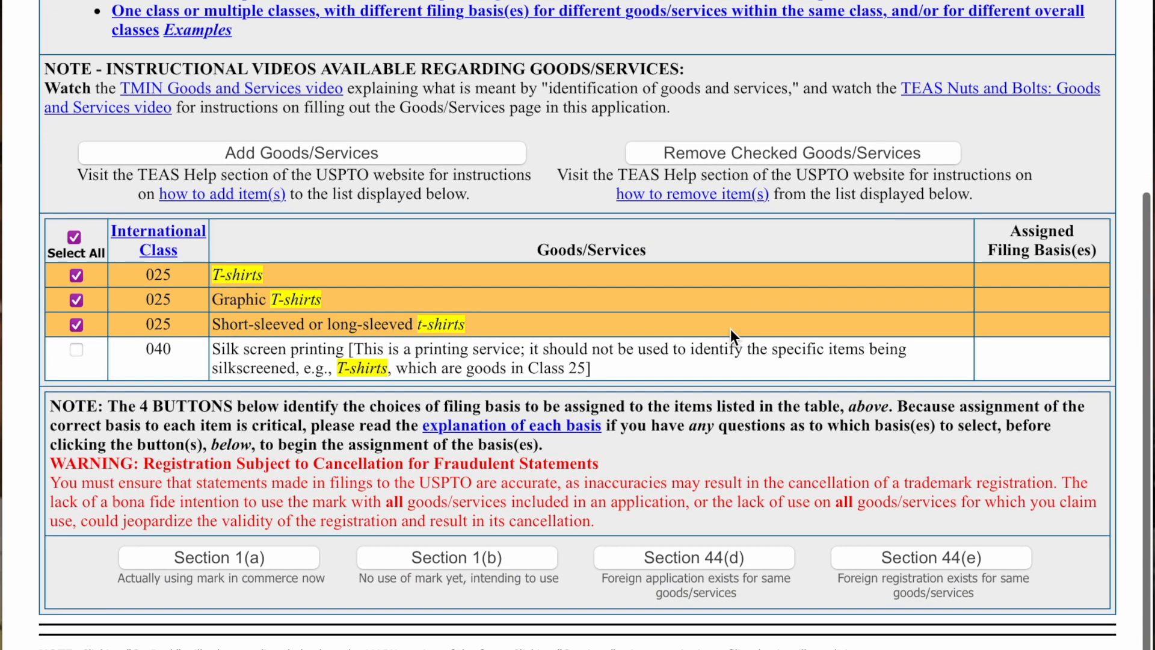
pyautogui.click(73, 238)
pyautogui.click(77, 352)
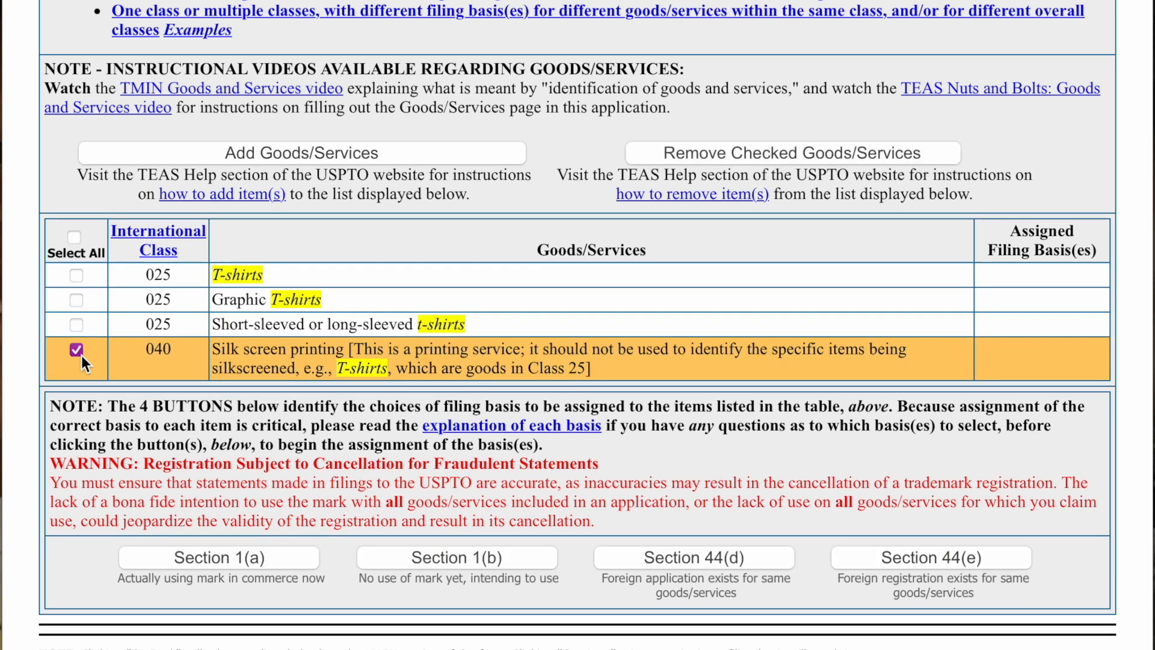
pyautogui.click(672, 157)
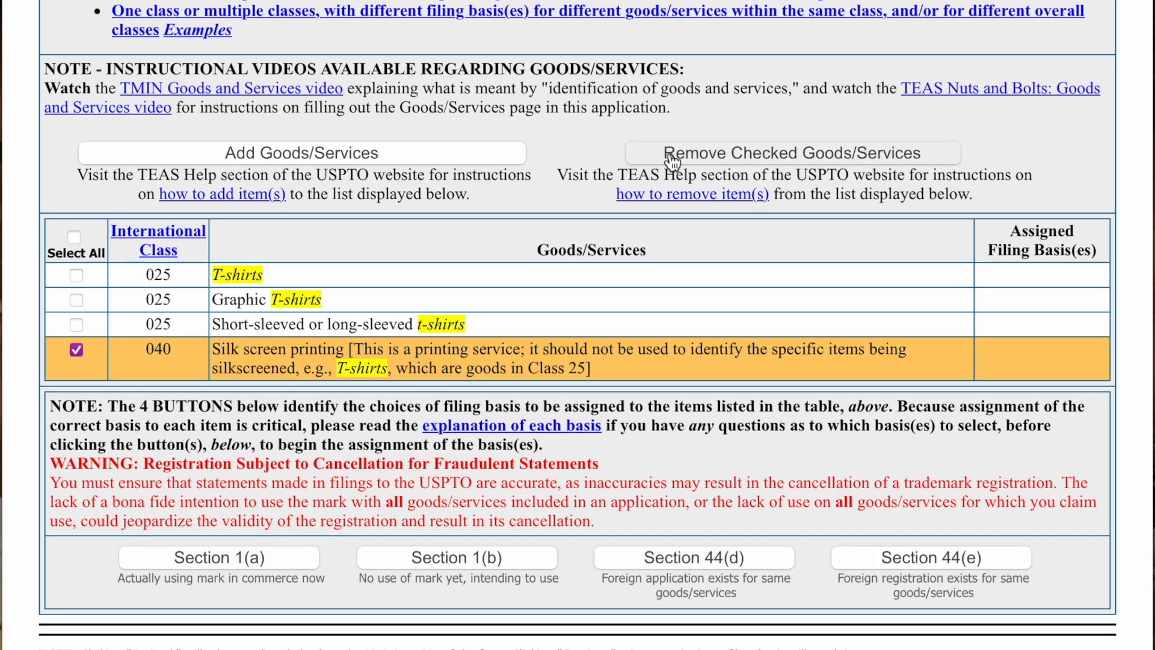
pyautogui.click(783, 360)
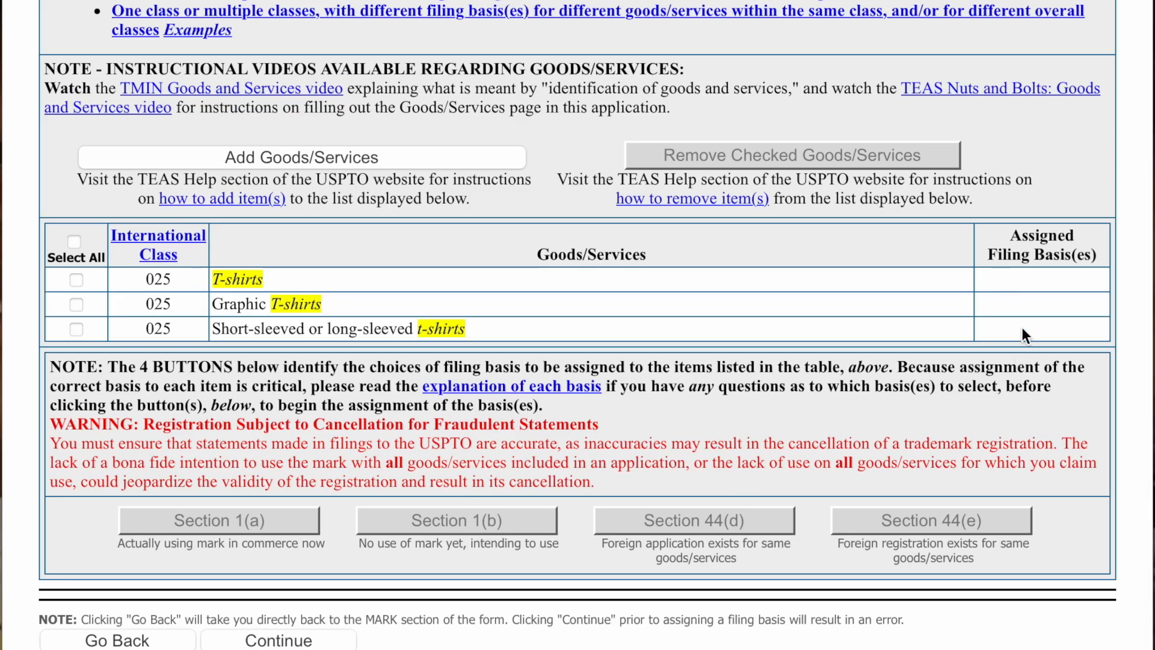
# - Select all three T-shirt items and assign them the Section 1(a) use-in-commerce basis
pyautogui.moveTo(985, 237); pyautogui.dragTo(1089, 256)
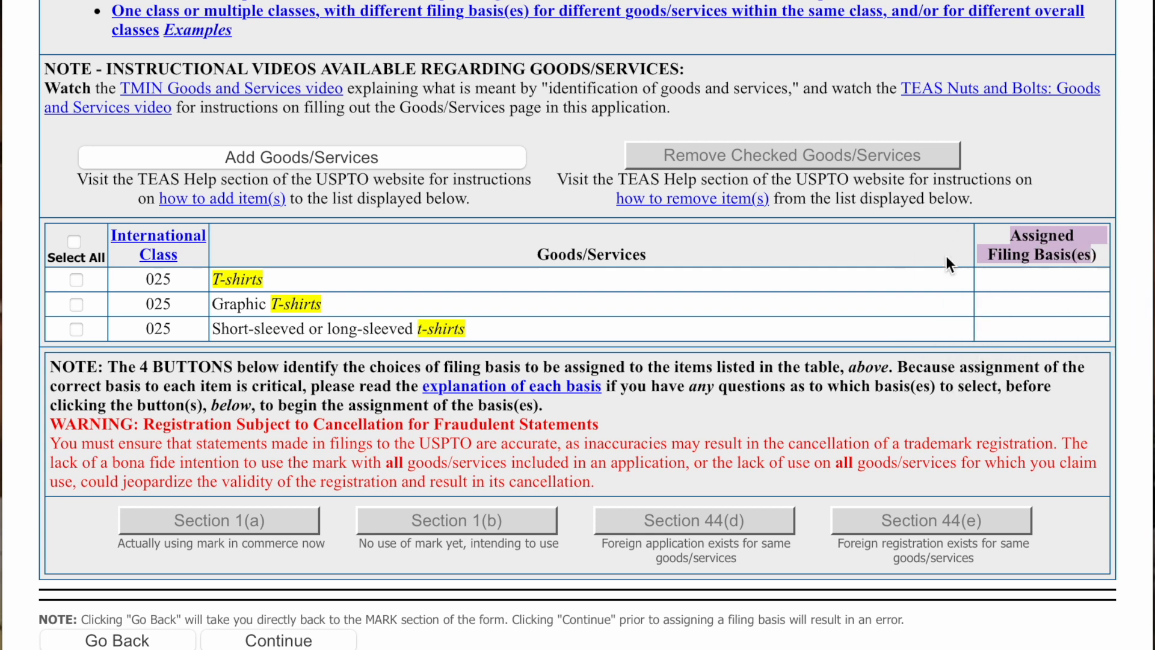
pyautogui.scroll(-1, 397, 416)
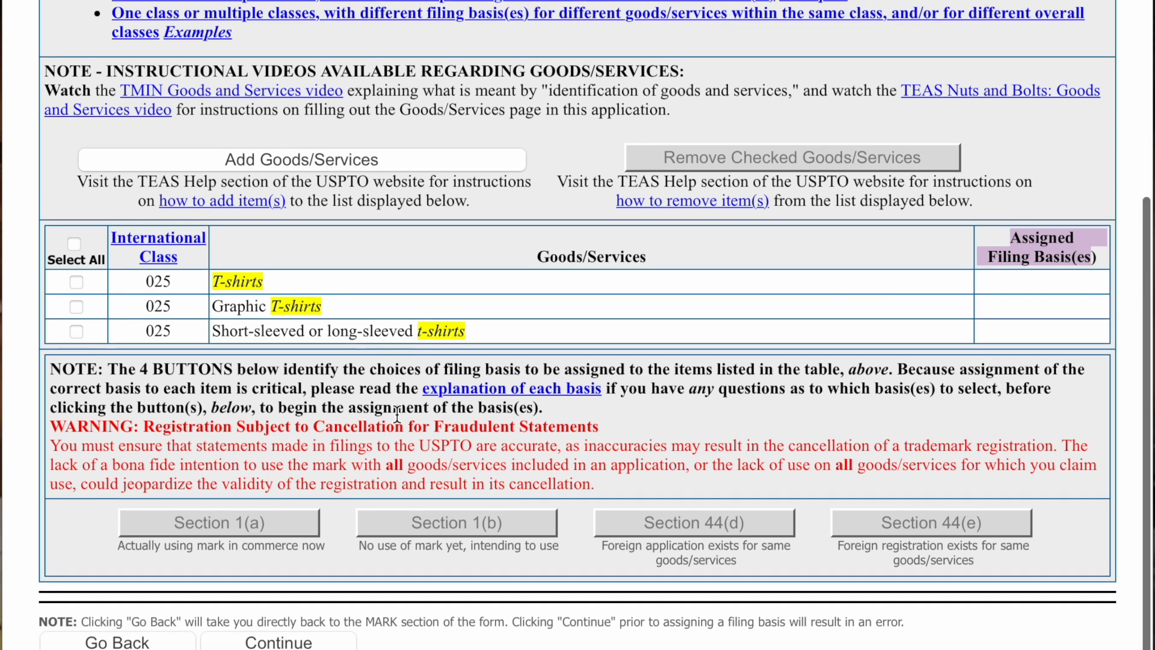
pyautogui.scroll(-1, 397, 416)
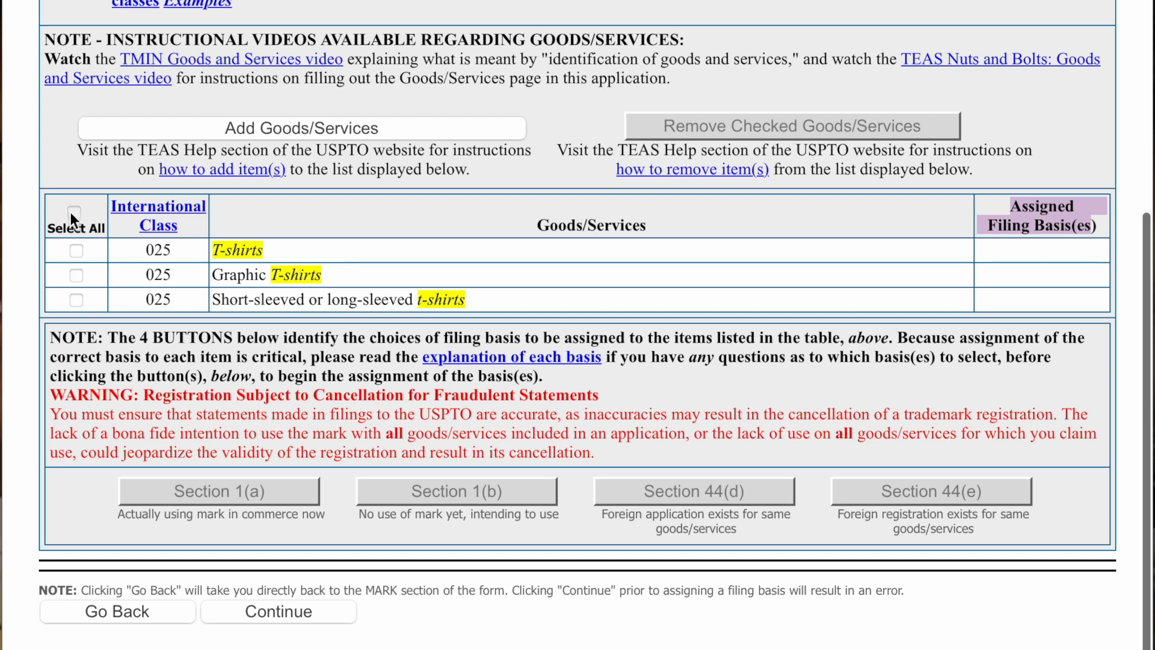
pyautogui.click(73, 211)
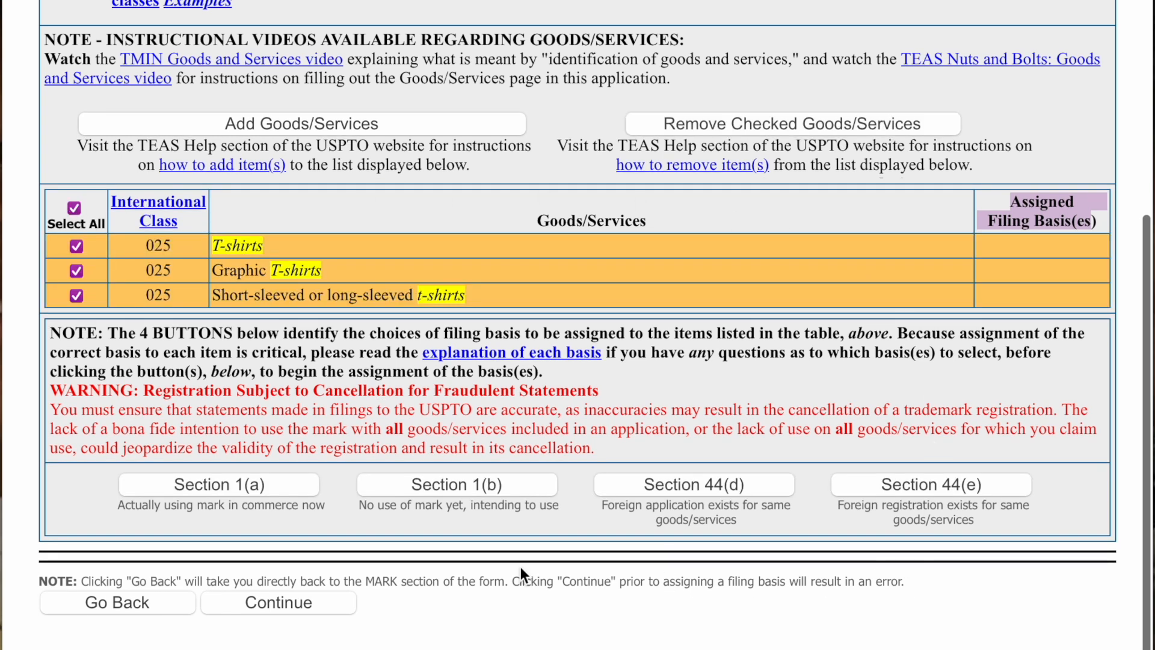
pyautogui.scroll(-1, 421, 547)
pyautogui.moveTo(118, 478); pyautogui.dragTo(560, 483)
pyautogui.click(367, 493)
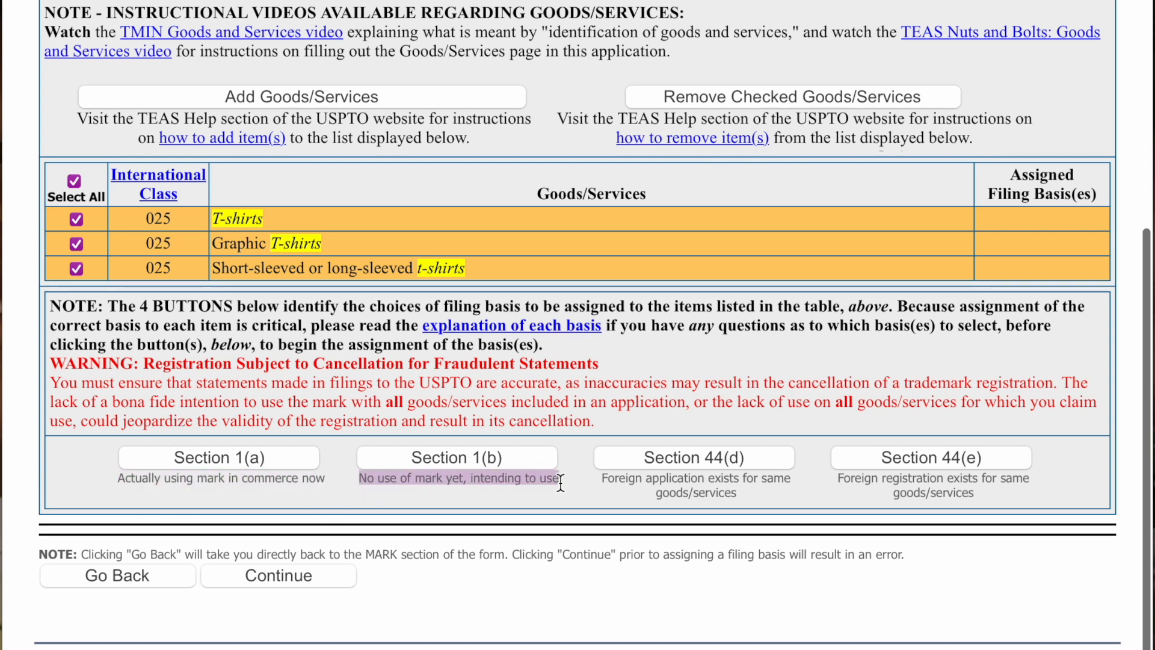
pyautogui.click(568, 501)
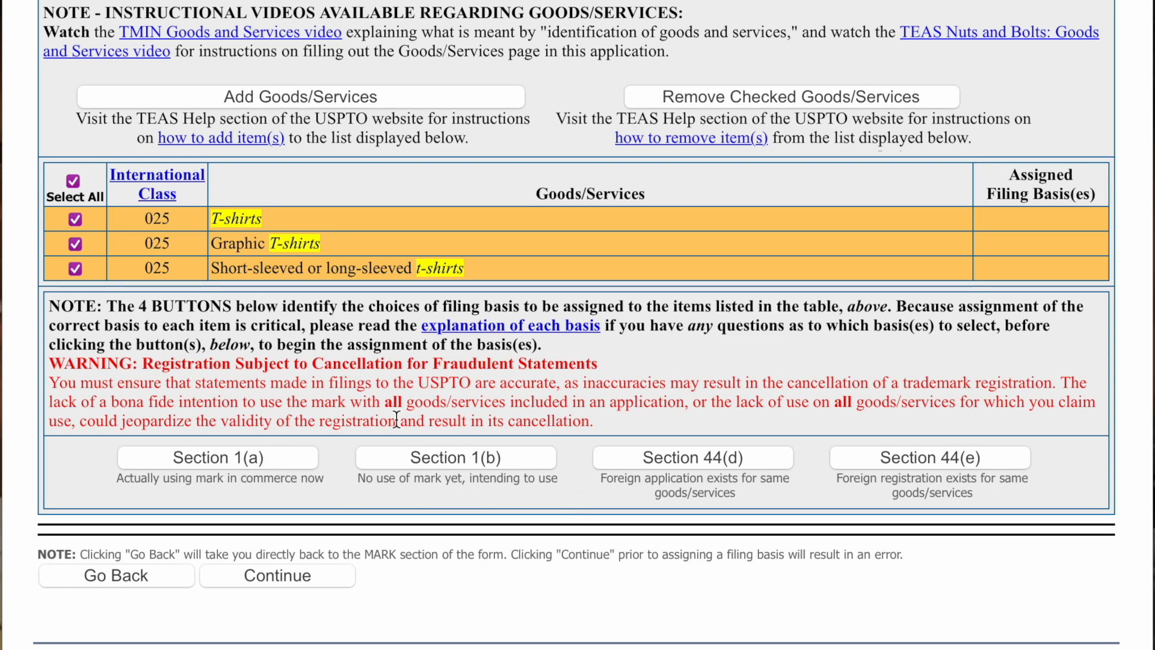
pyautogui.scroll(-1, 395, 432)
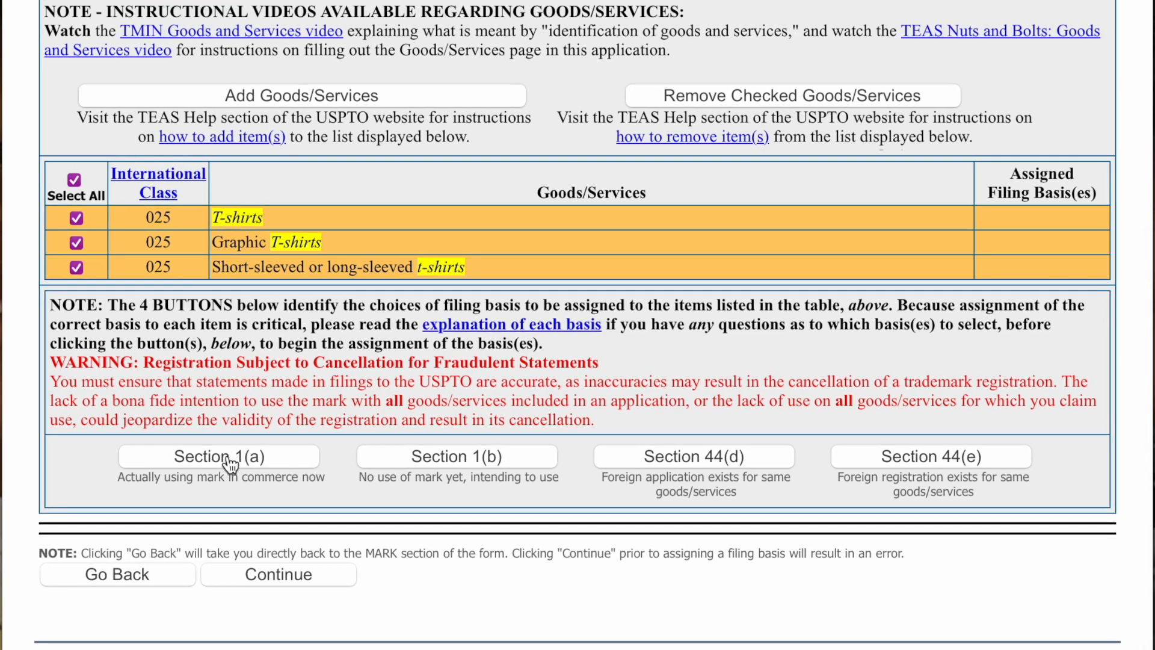
pyautogui.click(229, 463)
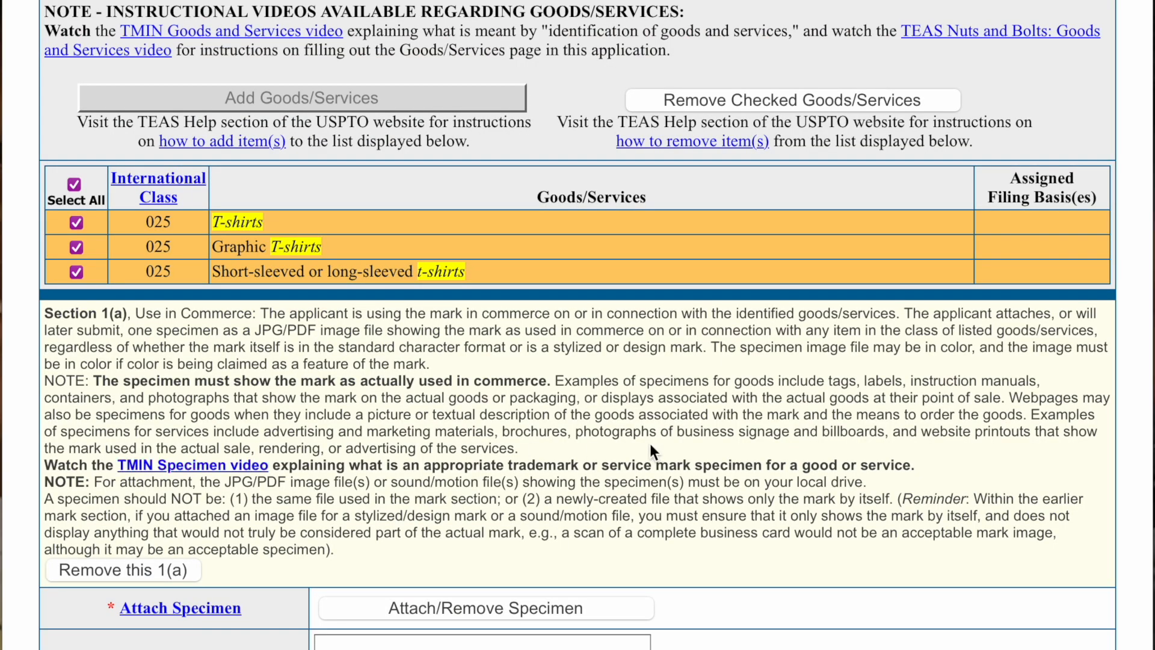
pyautogui.scroll(5, 651, 452)
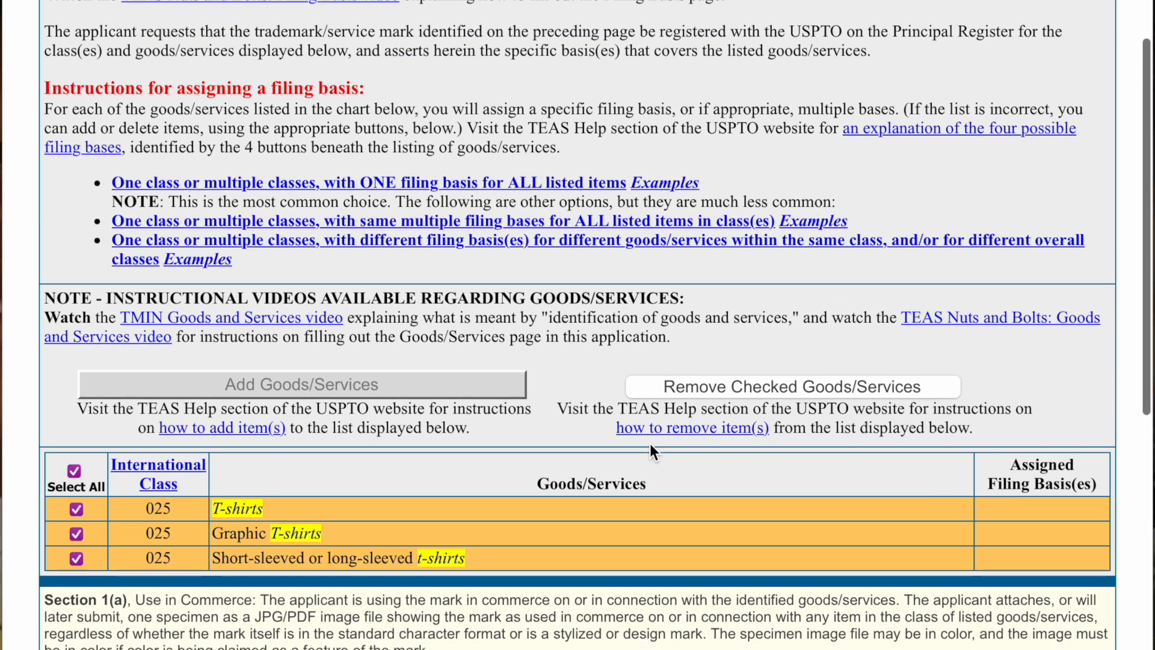
pyautogui.scroll(-5, 650, 445)
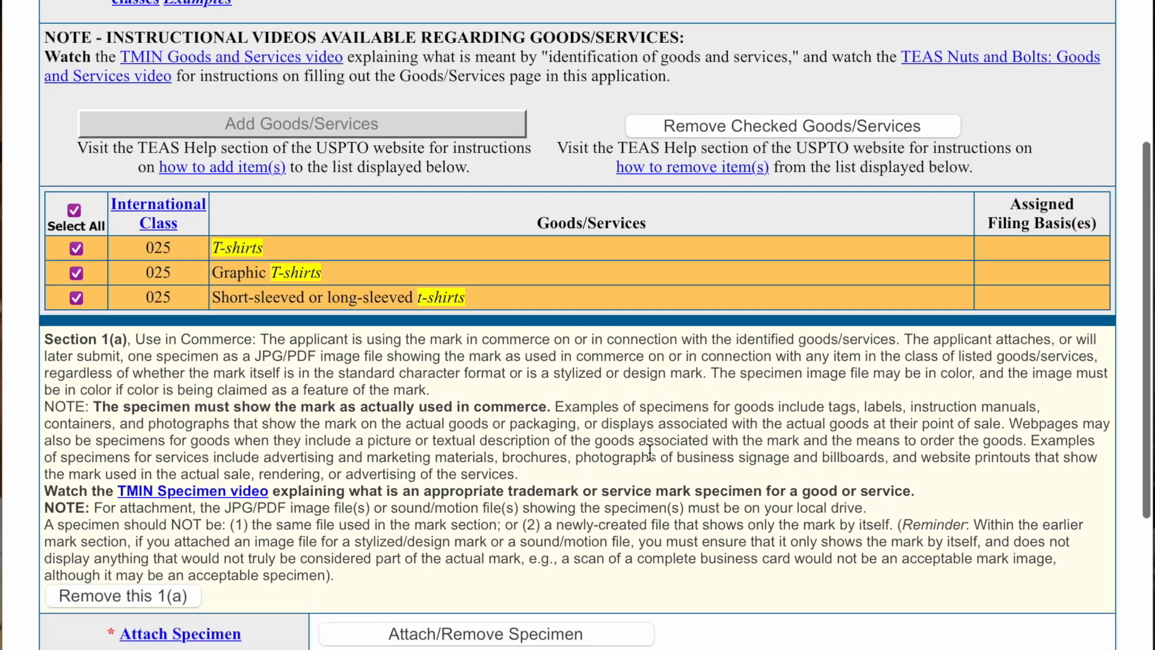
pyautogui.scroll(-3, 634, 450)
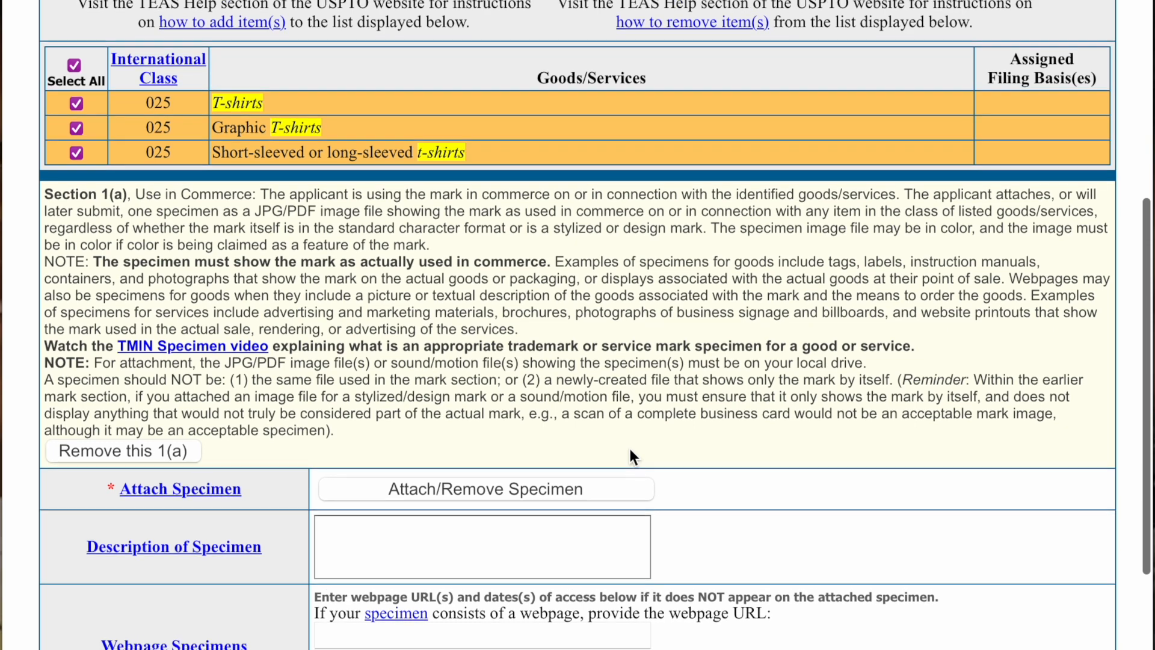
pyautogui.scroll(-2, 633, 458)
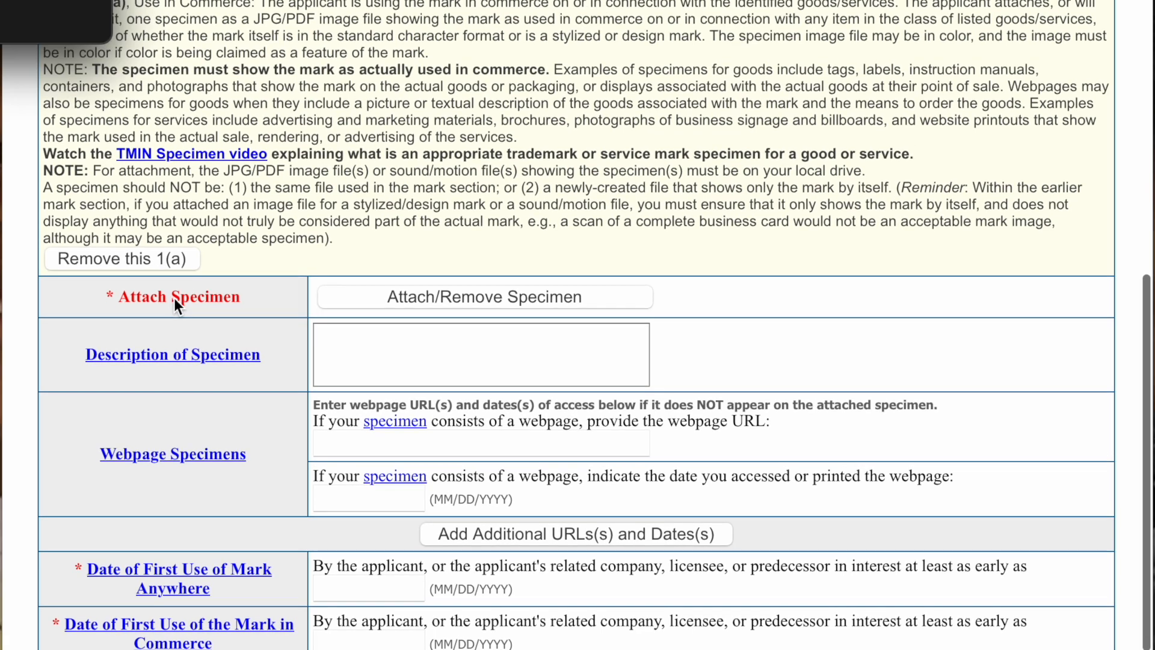
pyautogui.click(175, 299)
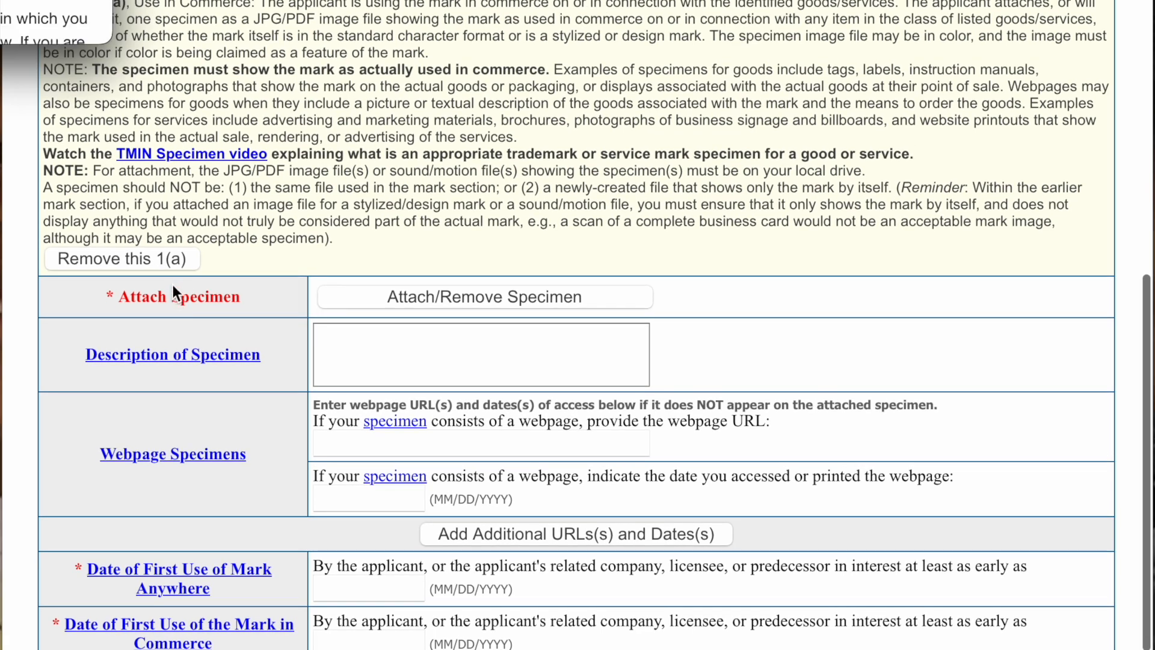
pyautogui.scroll(1, 172, 287)
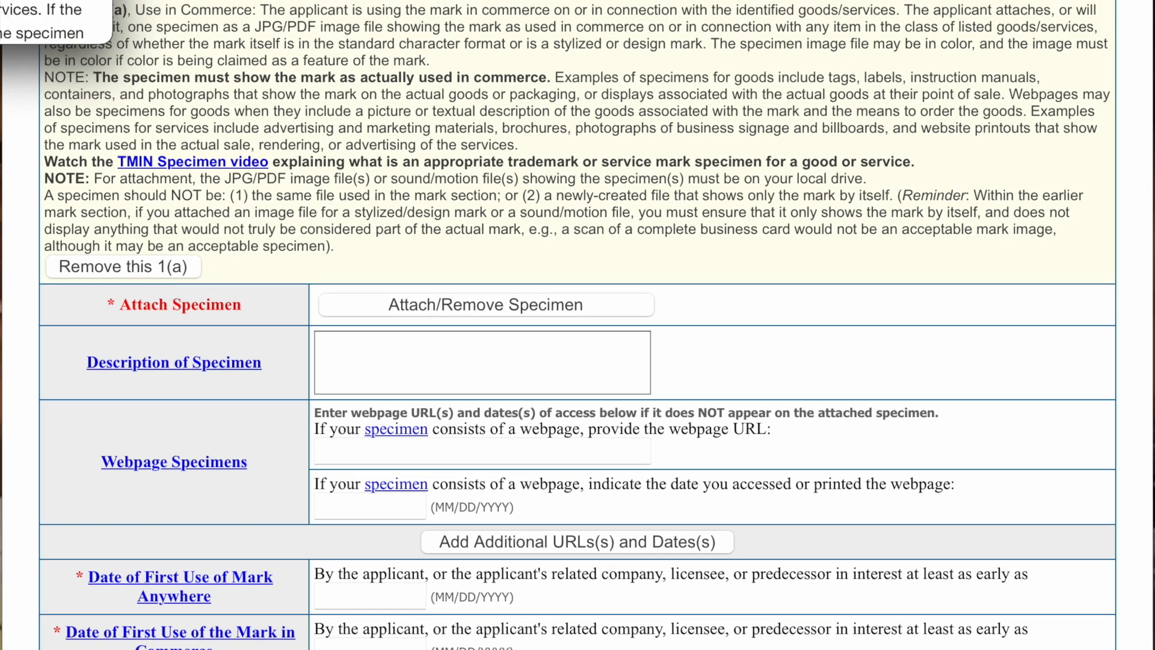
pyautogui.scroll(2, 635, 165)
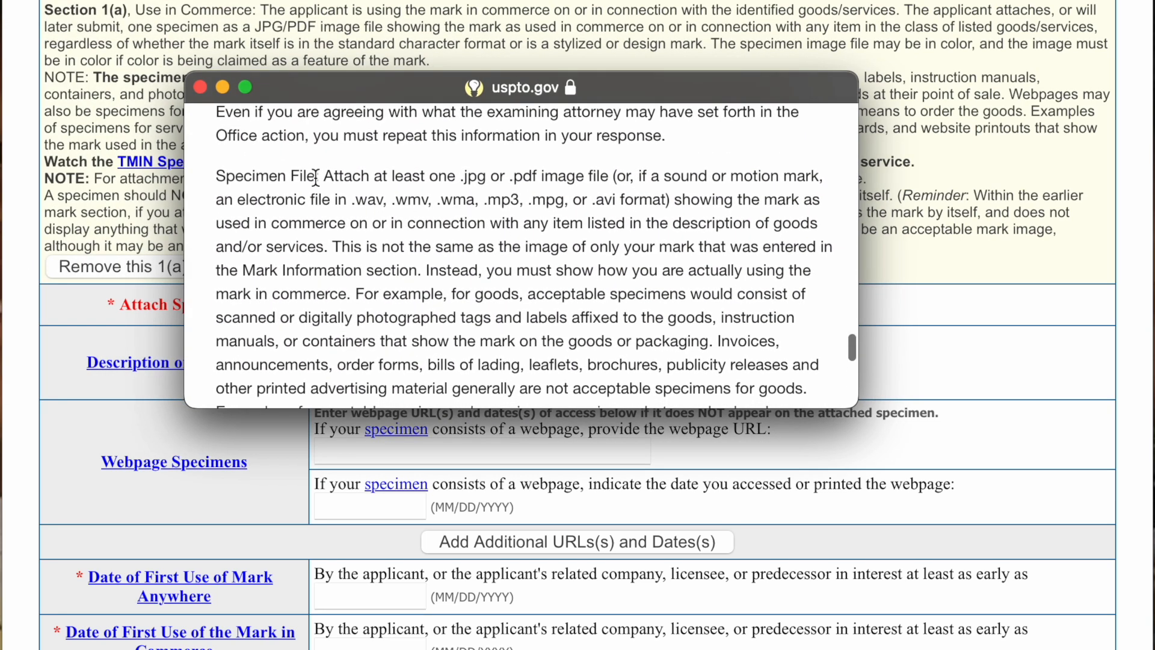
pyautogui.moveTo(332, 181); pyautogui.dragTo(790, 225)
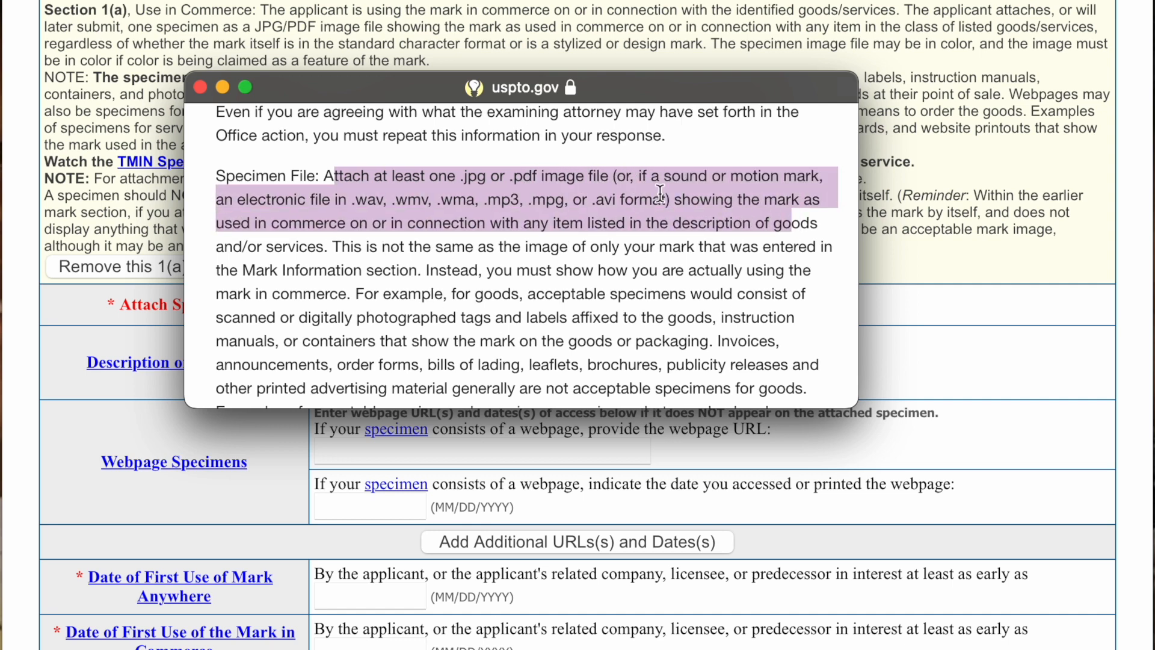
pyautogui.click(717, 161)
pyautogui.scroll(3, 716, 165)
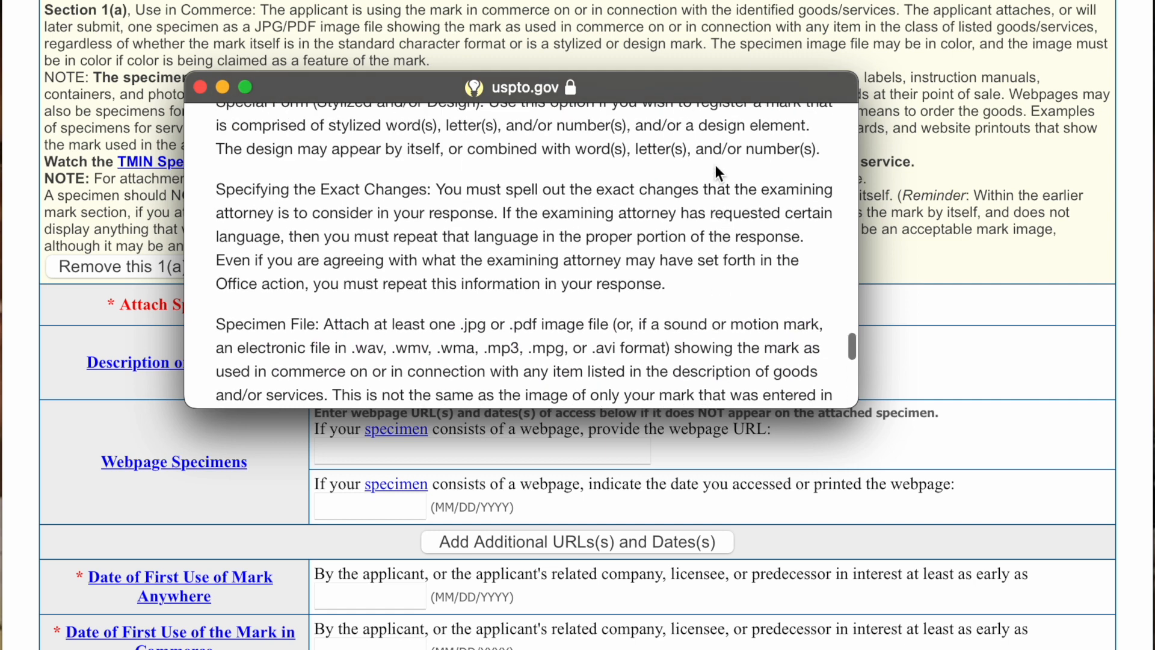
pyautogui.scroll(-5, 716, 165)
pyautogui.scroll(-3, 716, 167)
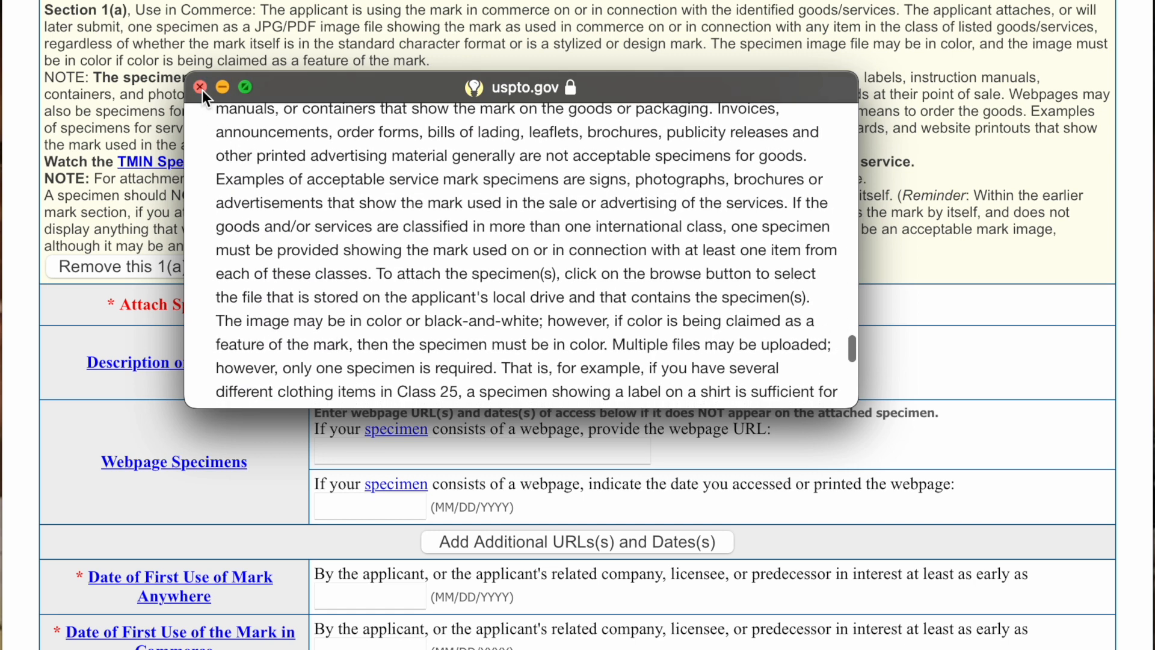
pyautogui.click(201, 87)
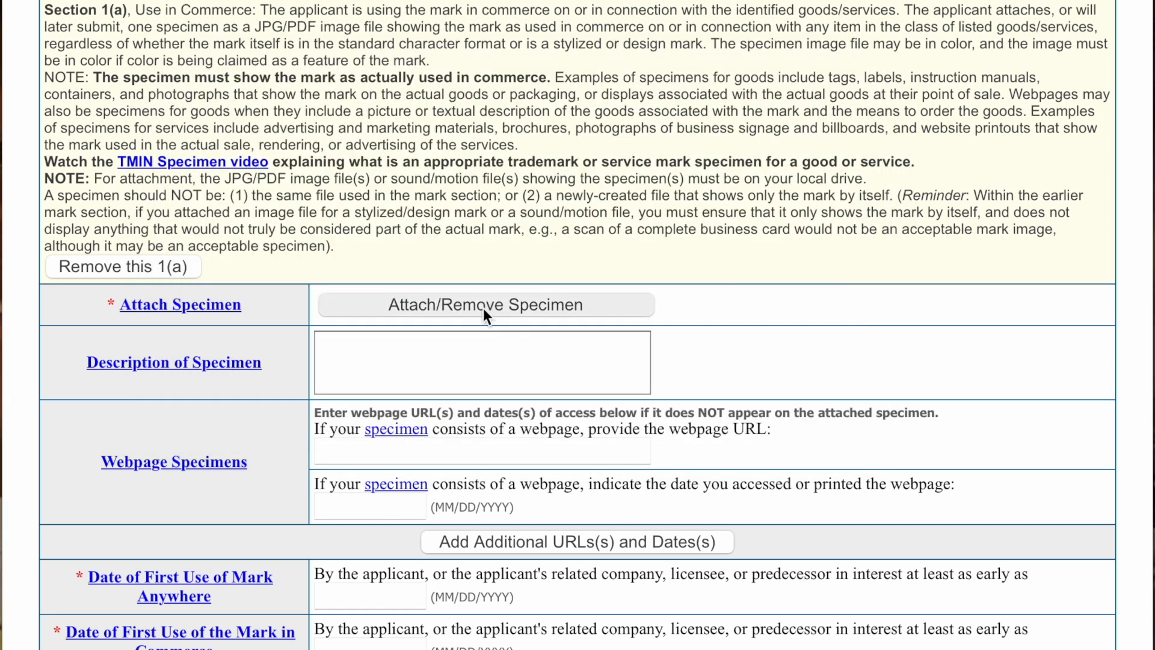
# - Choose IMG_4645.JPG from the Downloads folder as the specimen file
pyautogui.click(501, 313)
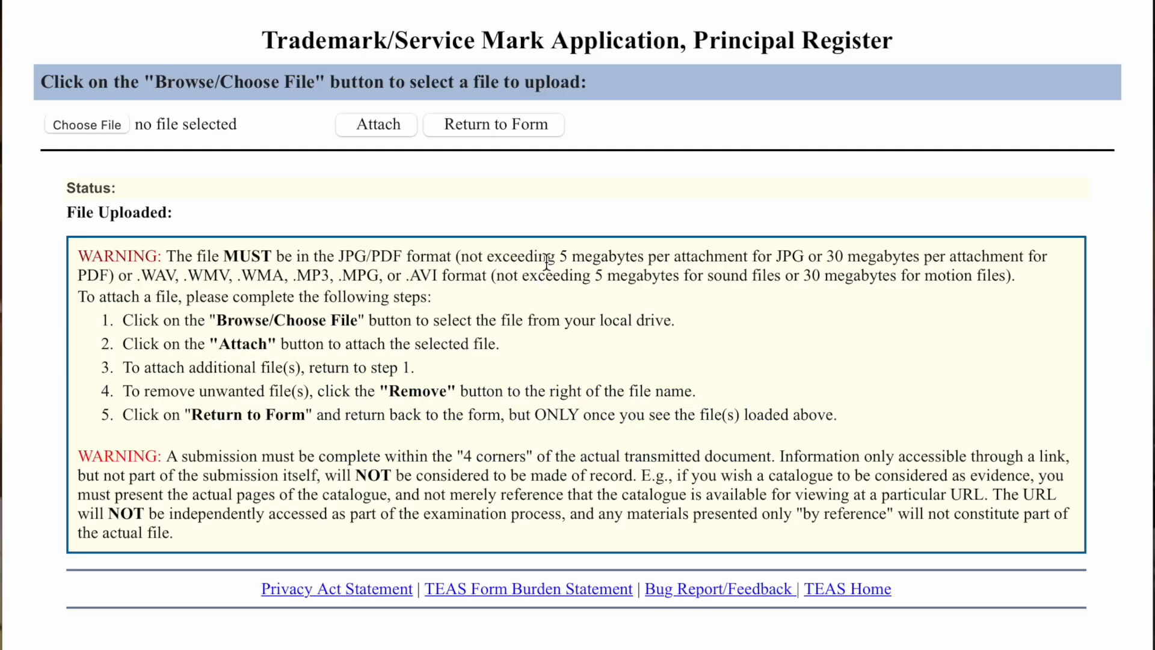
pyautogui.click(99, 124)
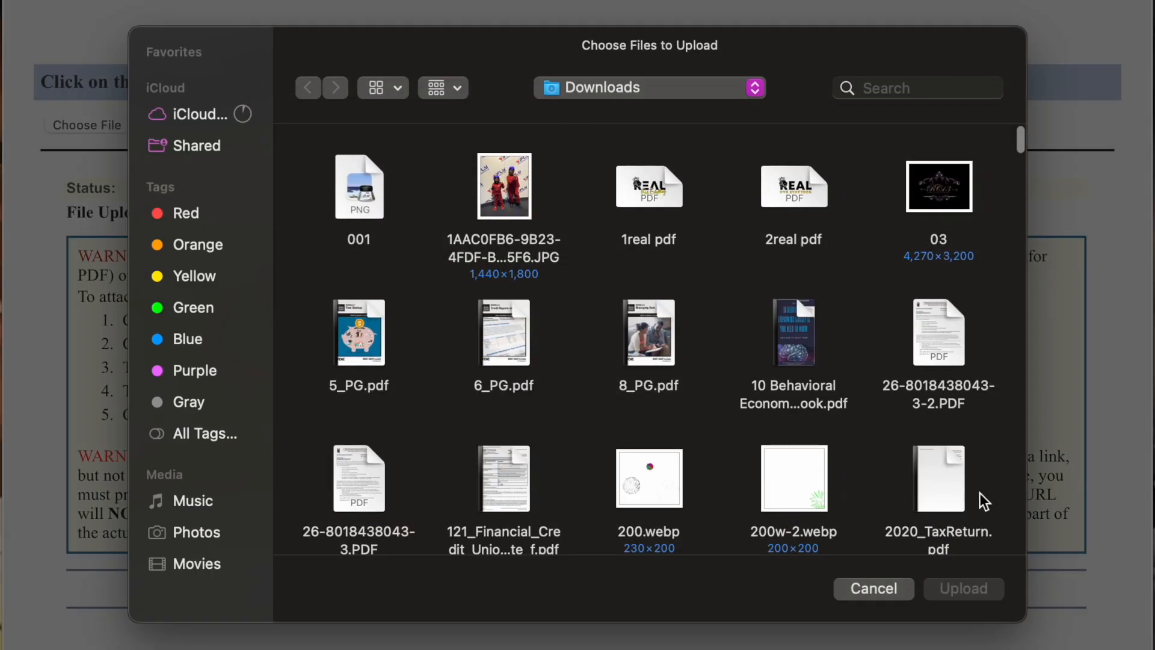
pyautogui.scroll(-15, 793, 328)
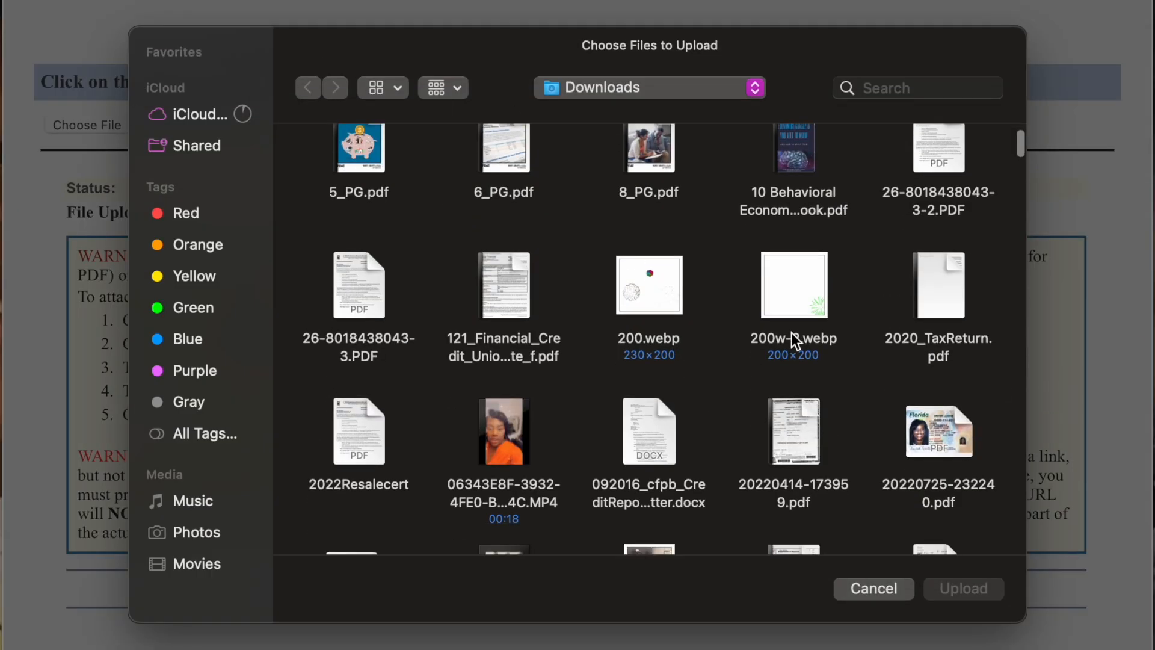
pyautogui.scroll(-20, 793, 340)
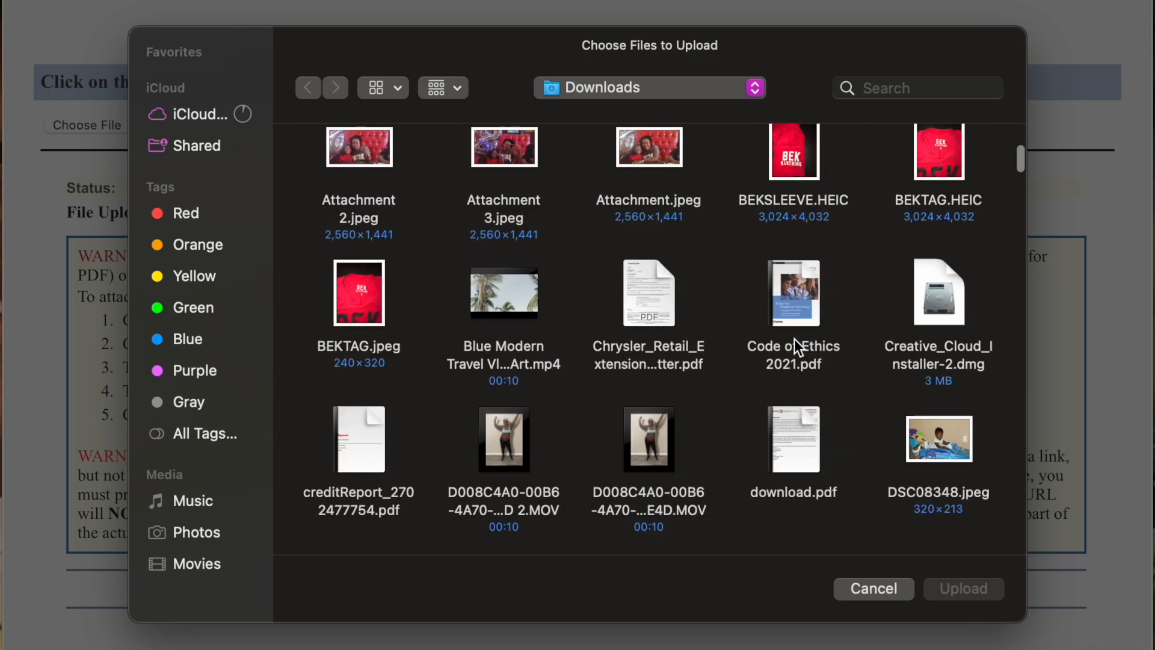
pyautogui.scroll(-20, 796, 341)
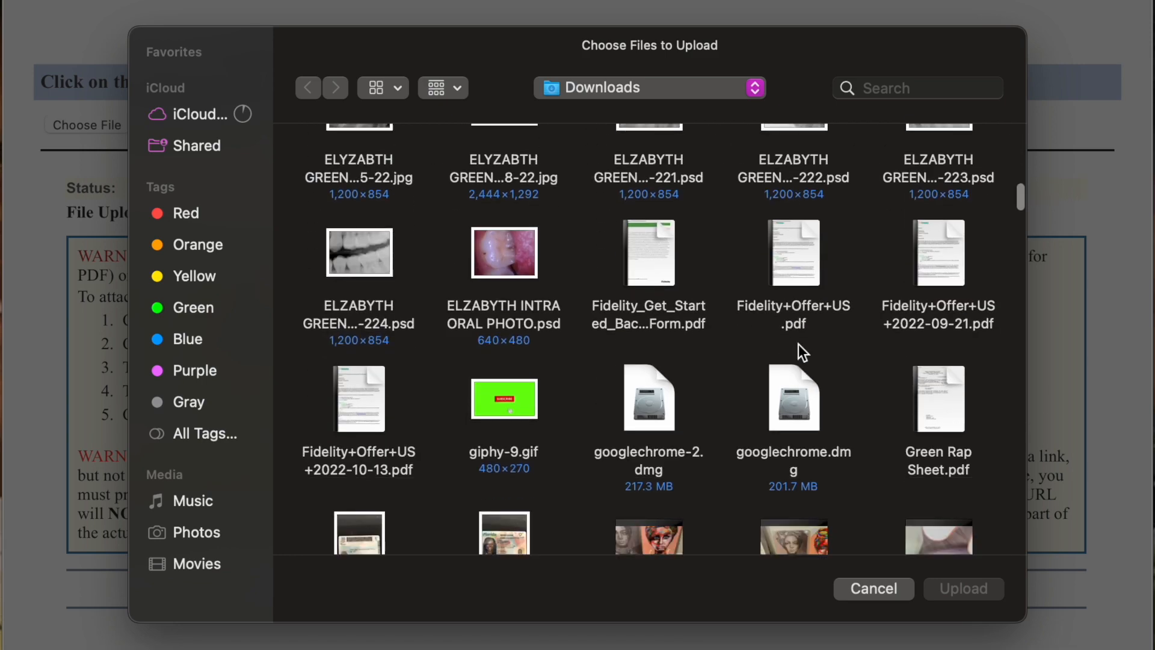
pyautogui.scroll(-15, 799, 345)
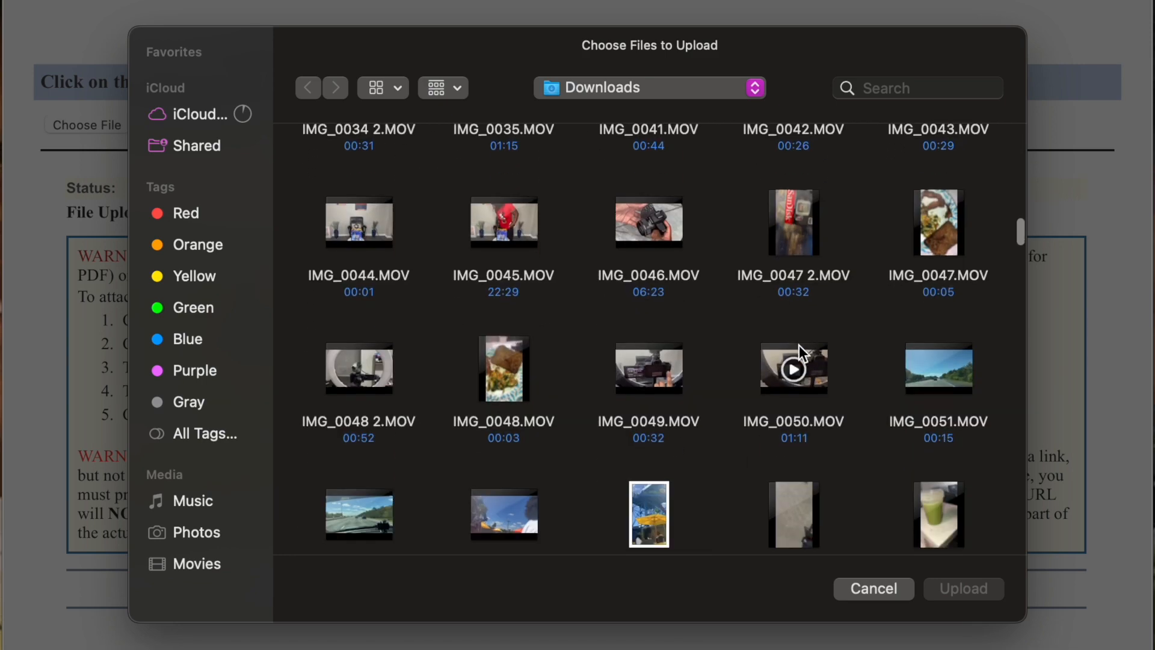
pyautogui.scroll(-15, 799, 347)
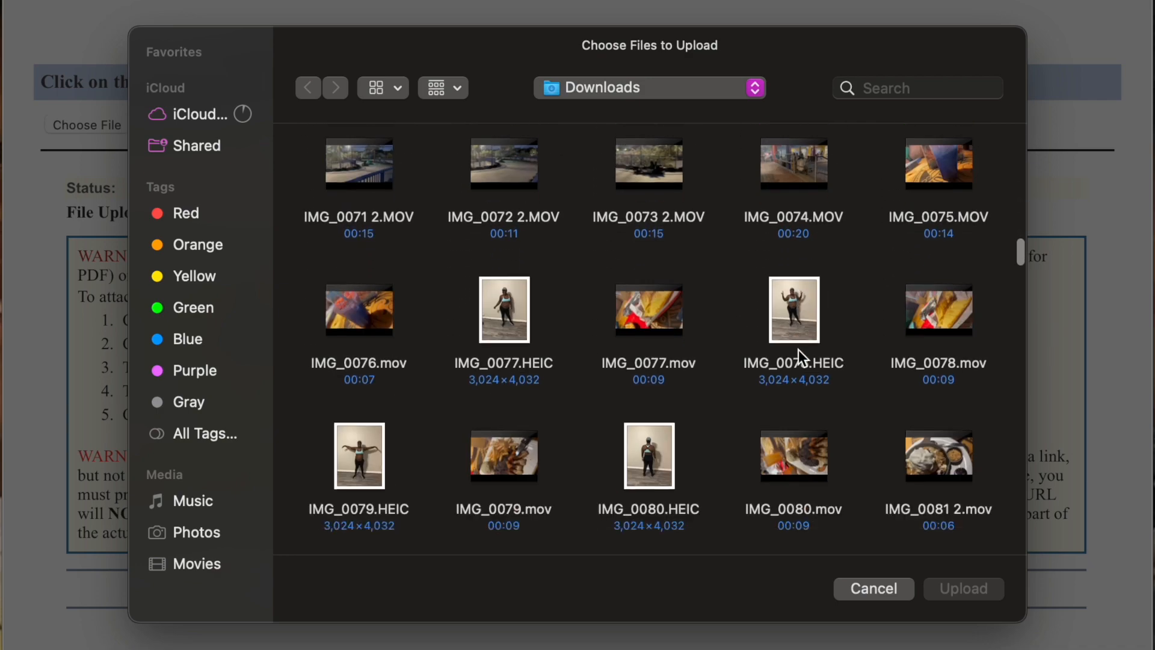
pyautogui.scroll(-18, 802, 353)
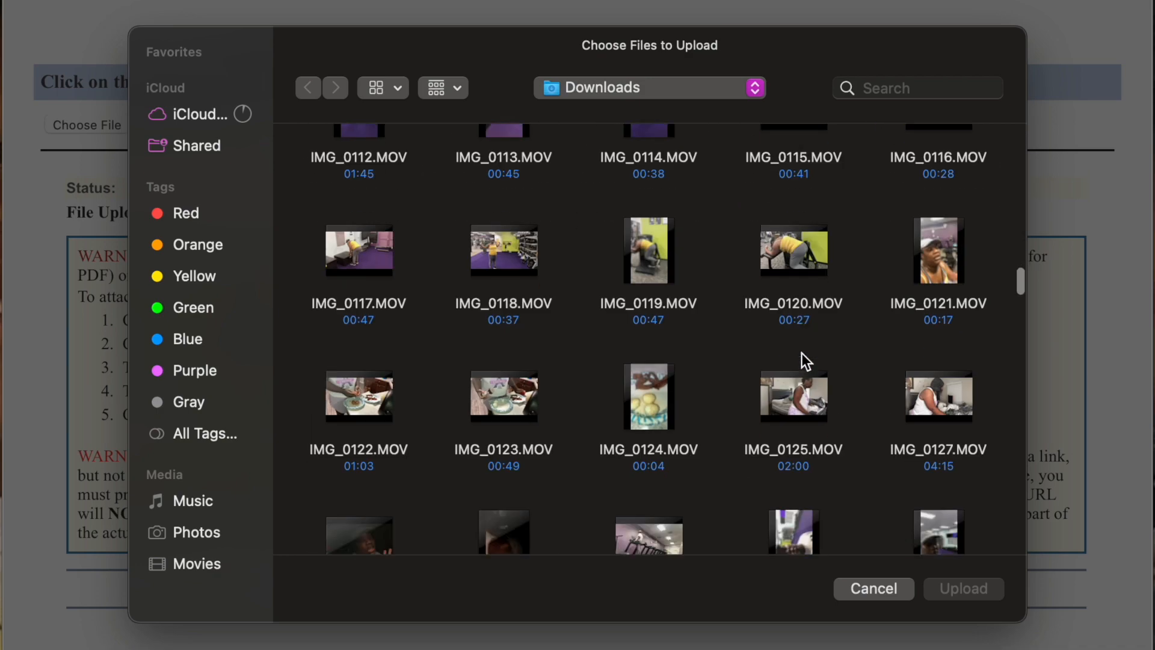
pyautogui.scroll(-16, 805, 355)
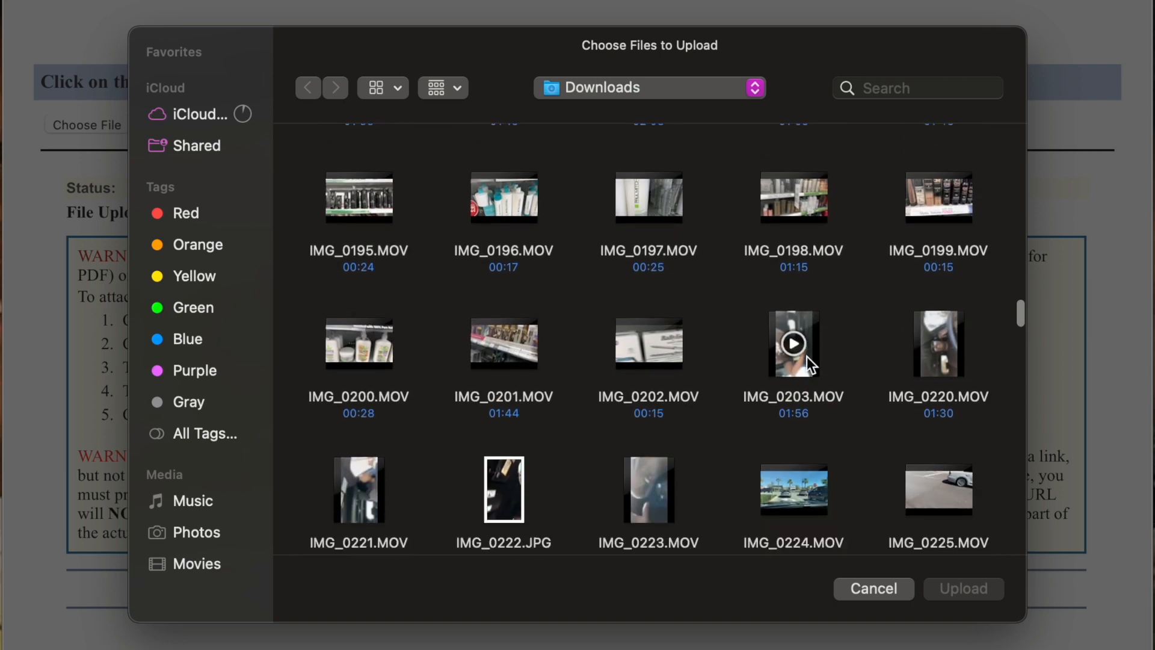
pyautogui.scroll(-15, 808, 357)
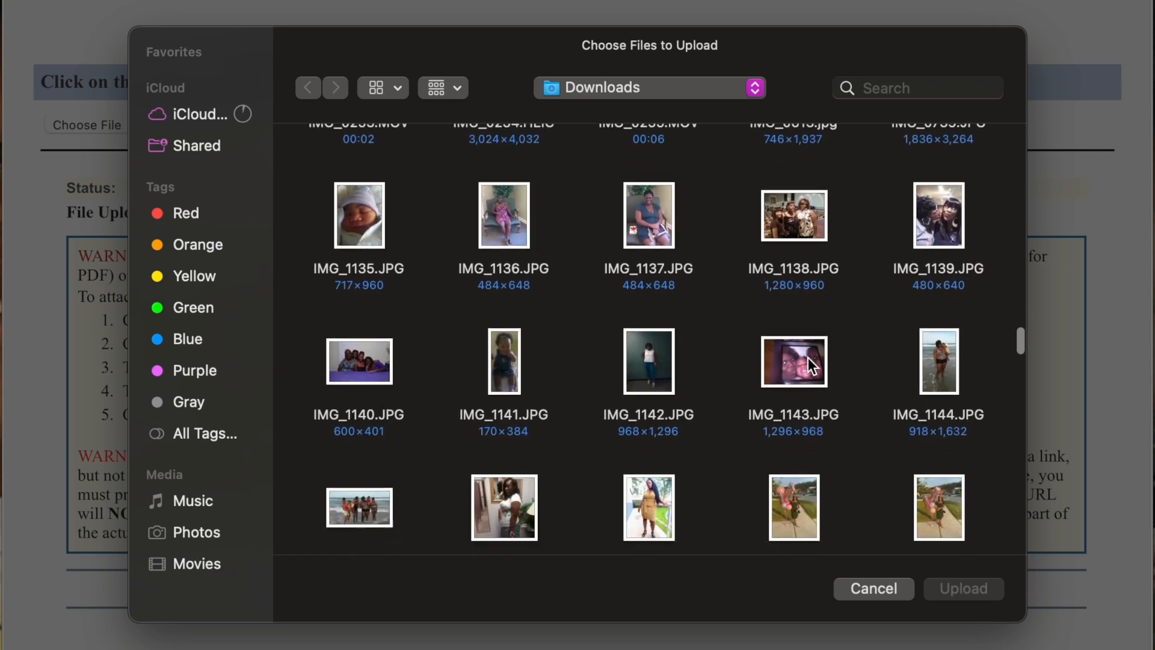
pyautogui.scroll(-5, 808, 356)
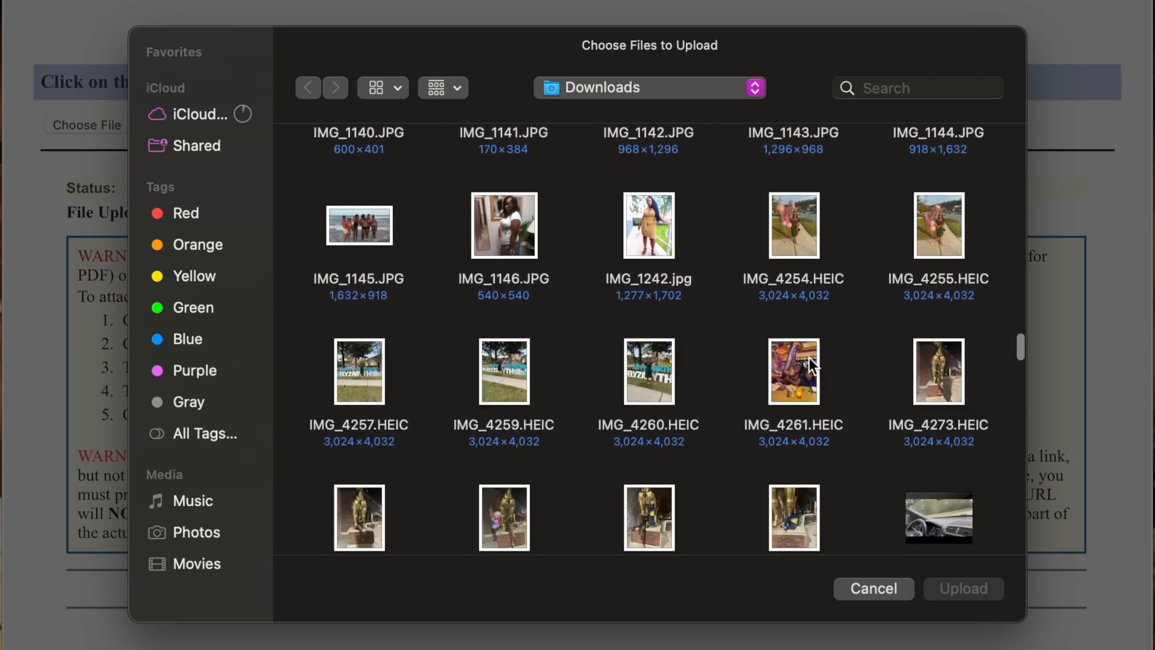
pyautogui.scroll(-12, 810, 358)
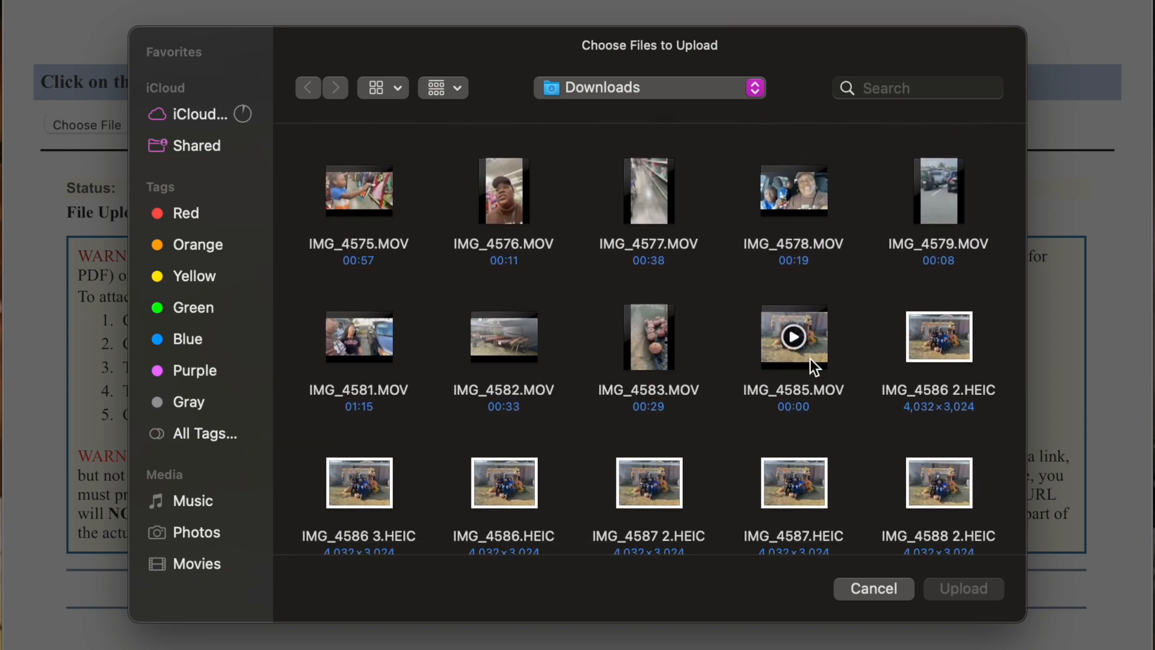
pyautogui.scroll(-10, 809, 359)
pyautogui.scroll(-12, 810, 359)
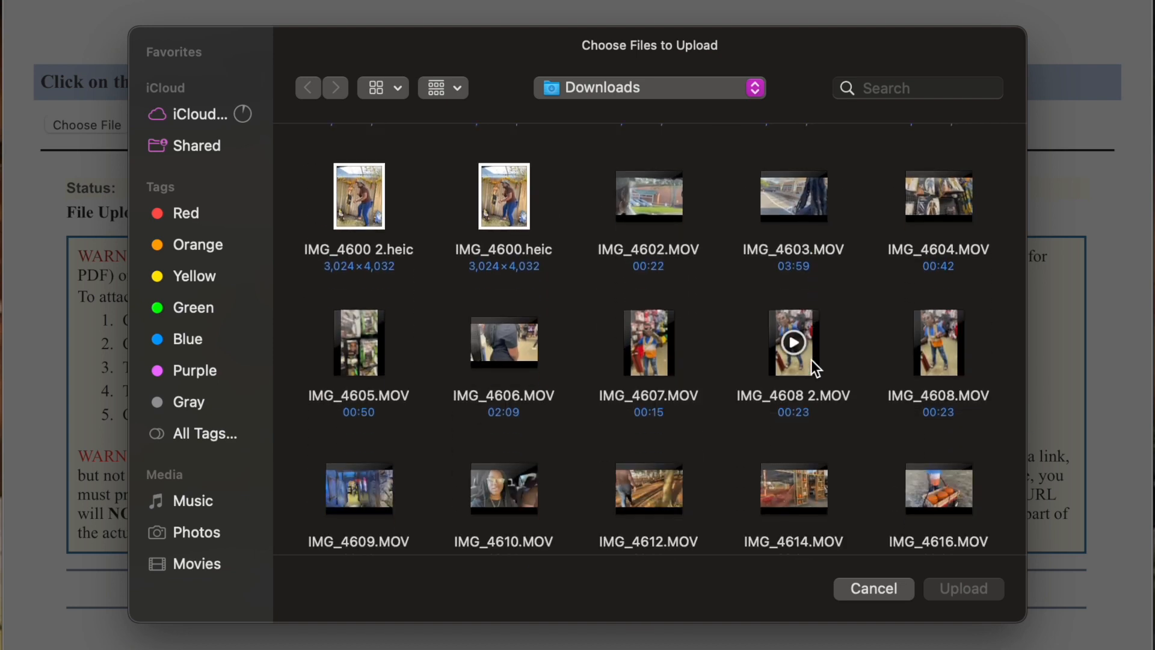
pyautogui.scroll(-8, 810, 360)
pyautogui.scroll(-15, 811, 360)
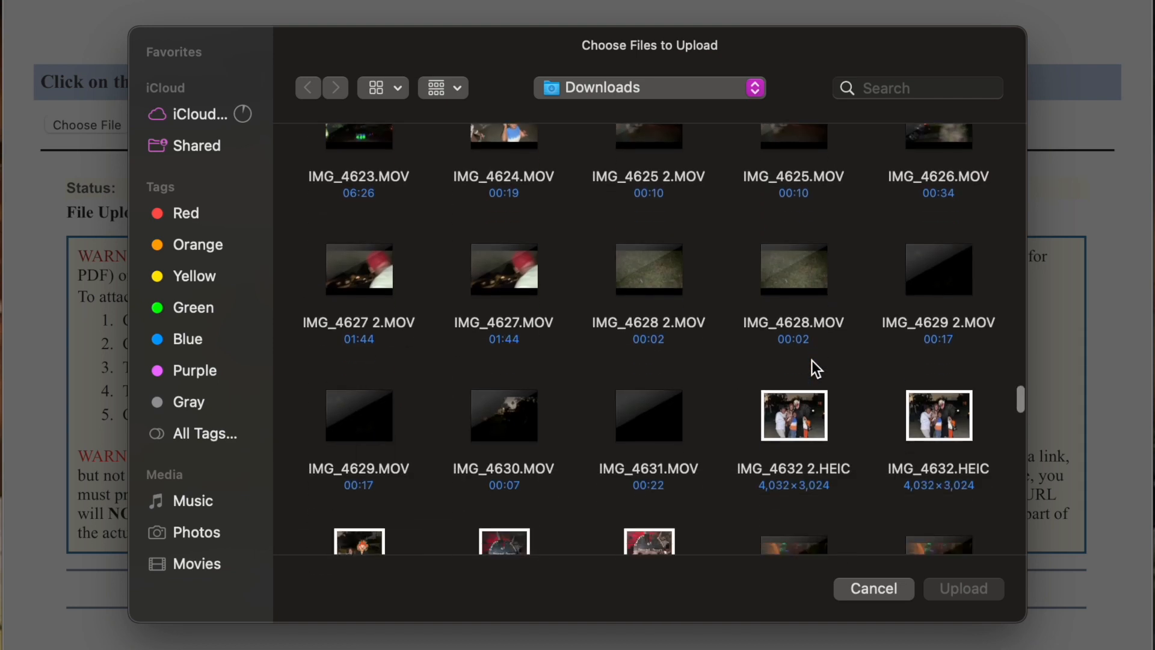
pyautogui.click(649, 415)
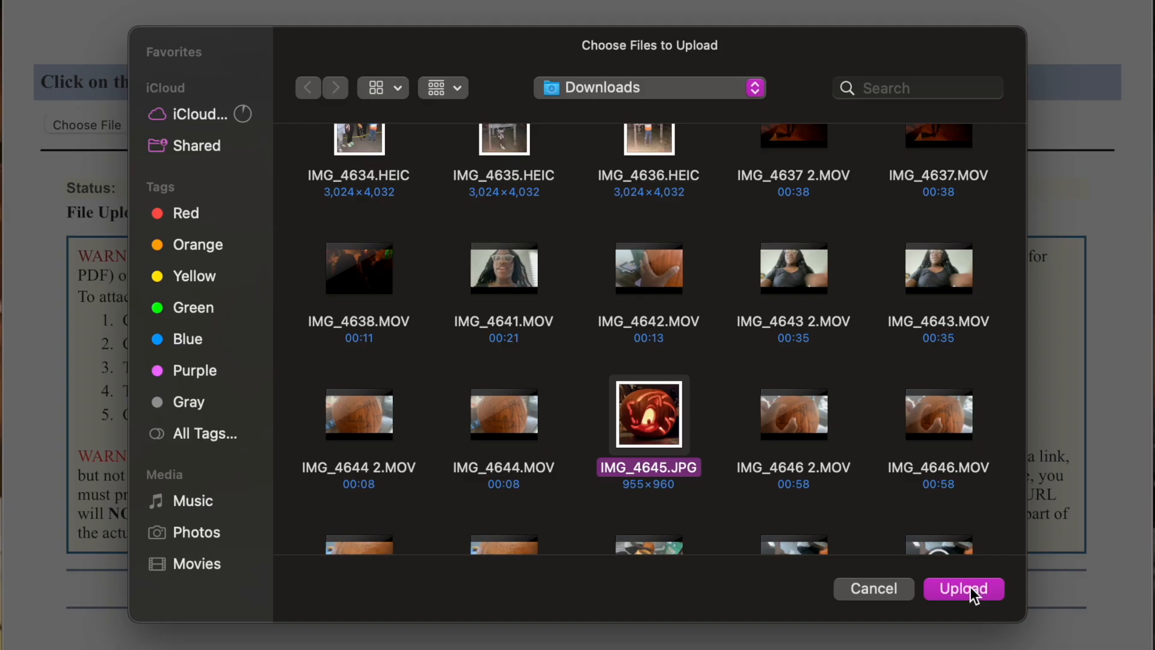
# - Upload and attach IMG_4645.JPG, then return to the application form
pyautogui.click(969, 587)
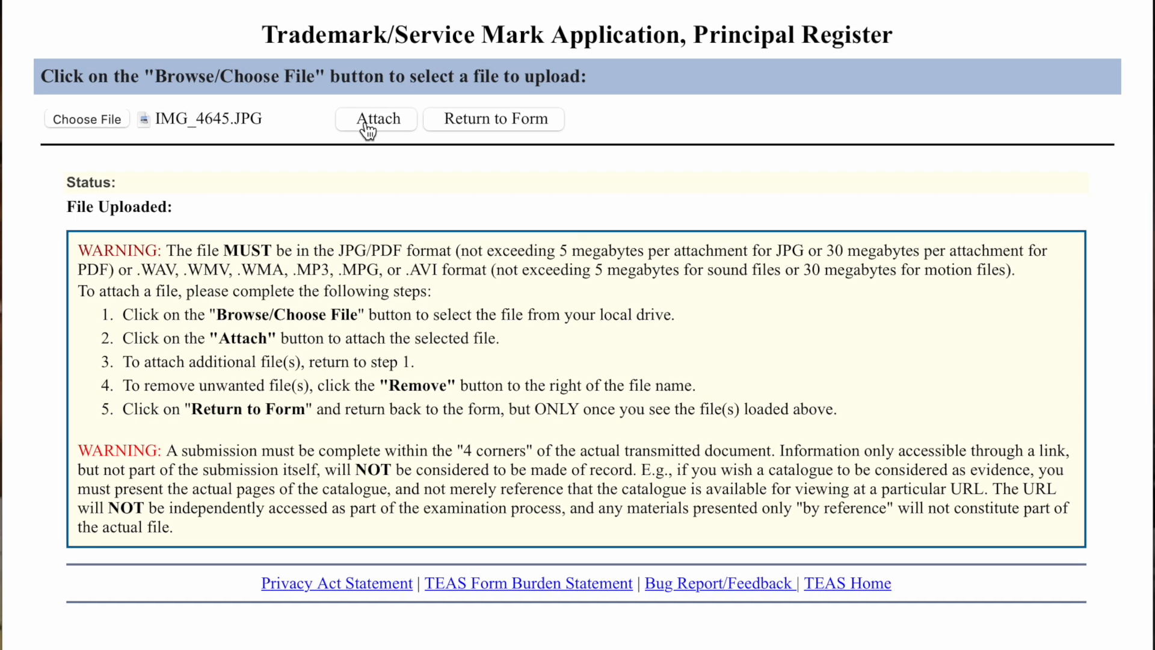
pyautogui.click(366, 123)
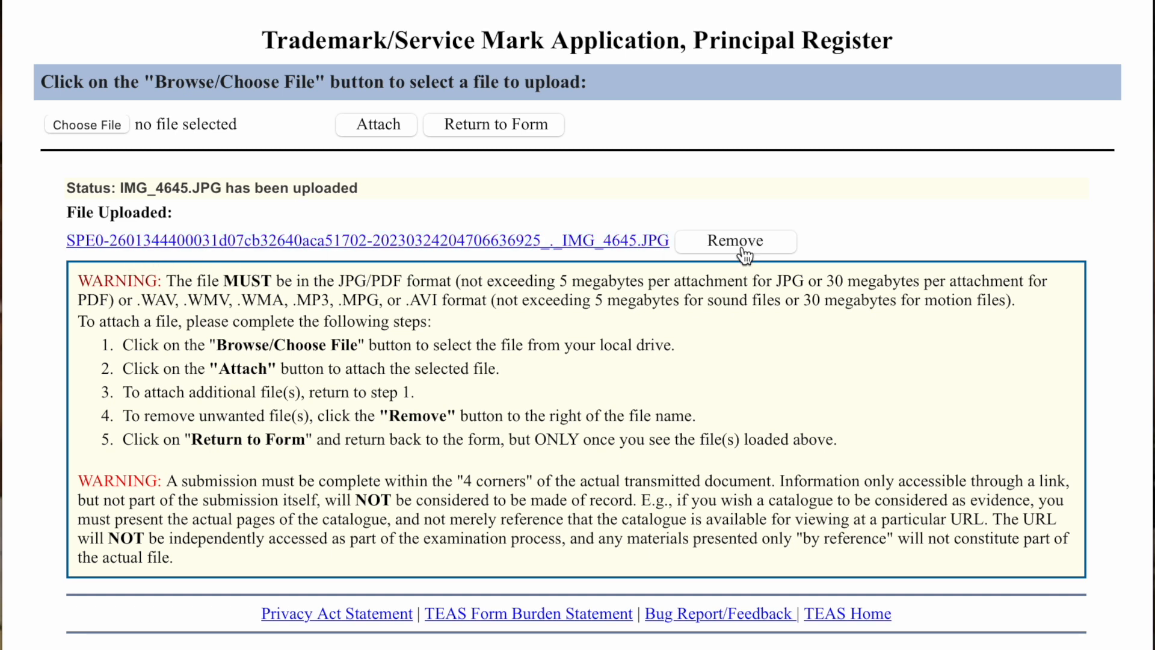
pyautogui.click(477, 128)
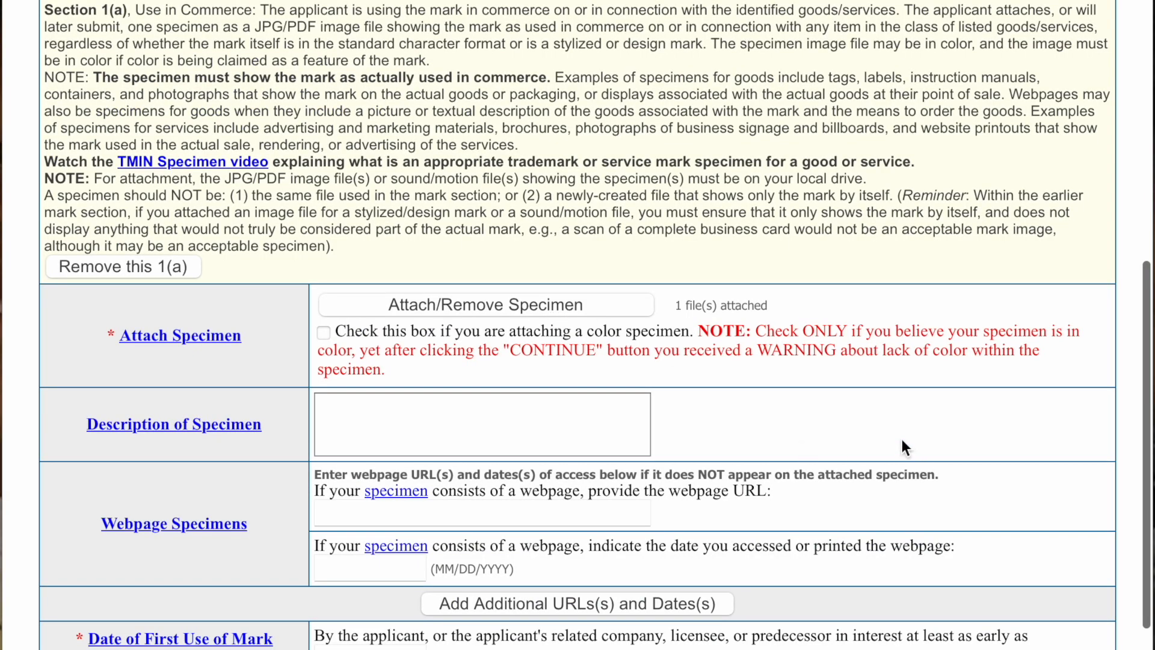
# - Leave the specimen not marked as color and review the specimen description fields
pyautogui.scroll(-2, 902, 447)
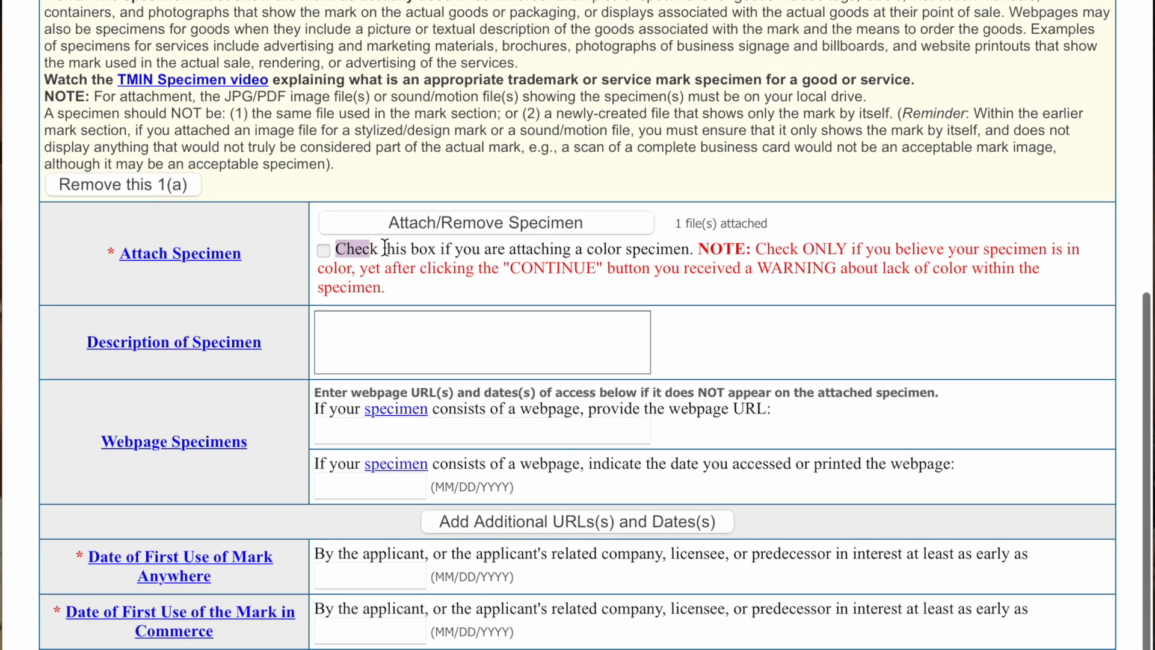
pyautogui.moveTo(385, 248); pyautogui.dragTo(643, 268)
pyautogui.click(662, 287)
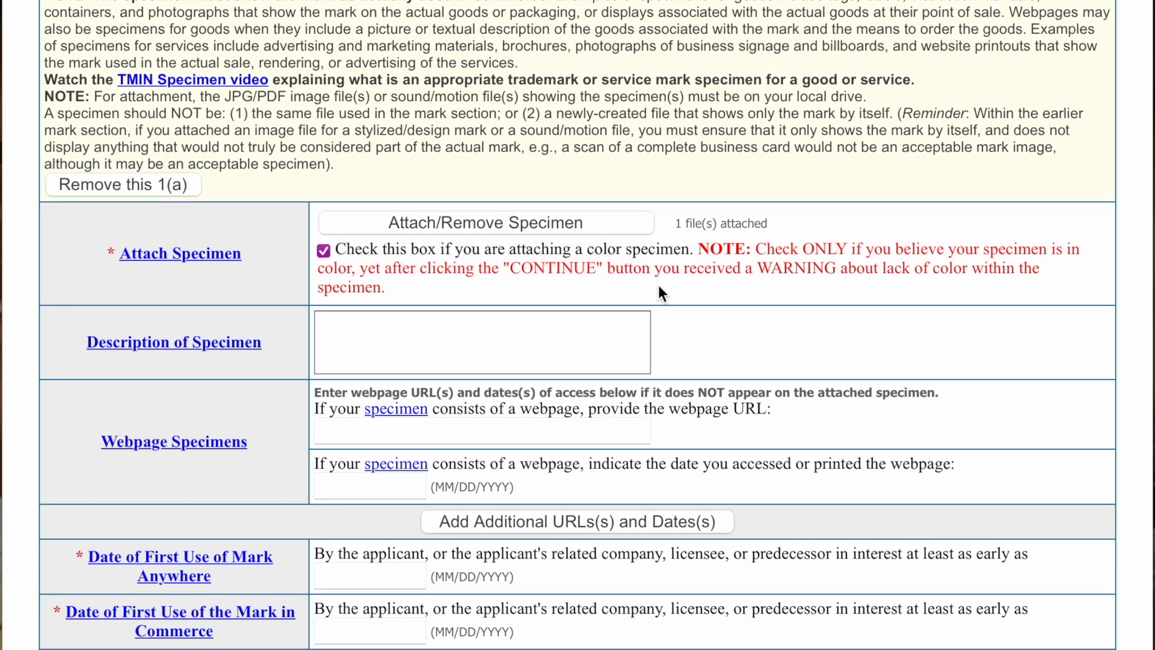
pyautogui.click(323, 250)
pyautogui.click(323, 329)
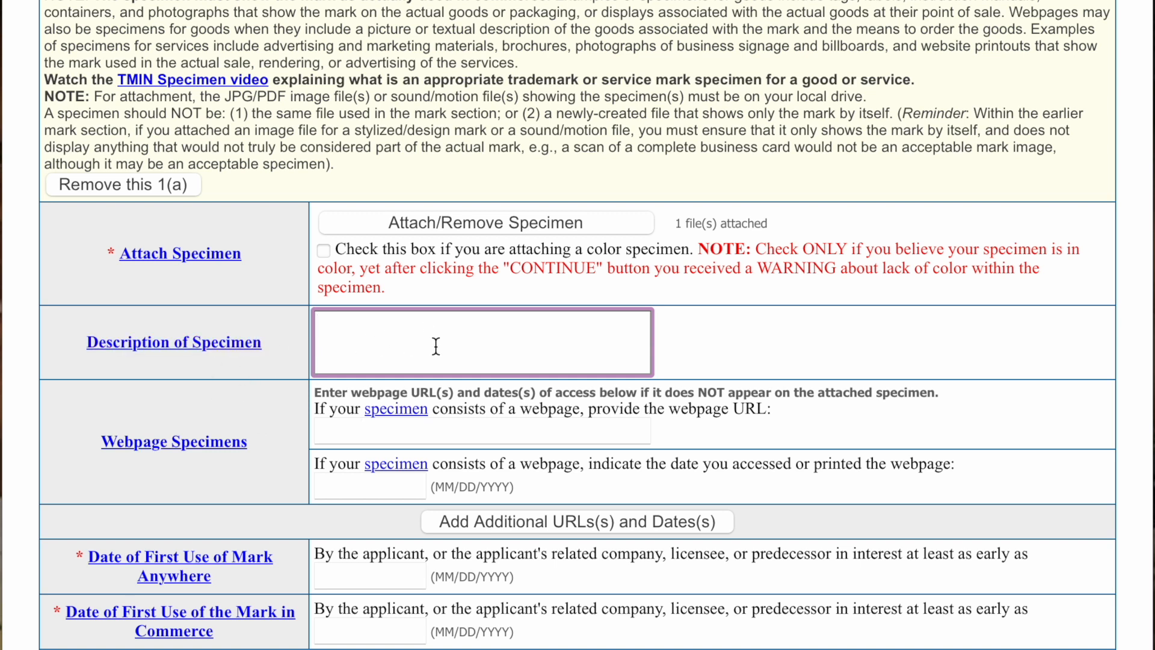
pyautogui.click(360, 435)
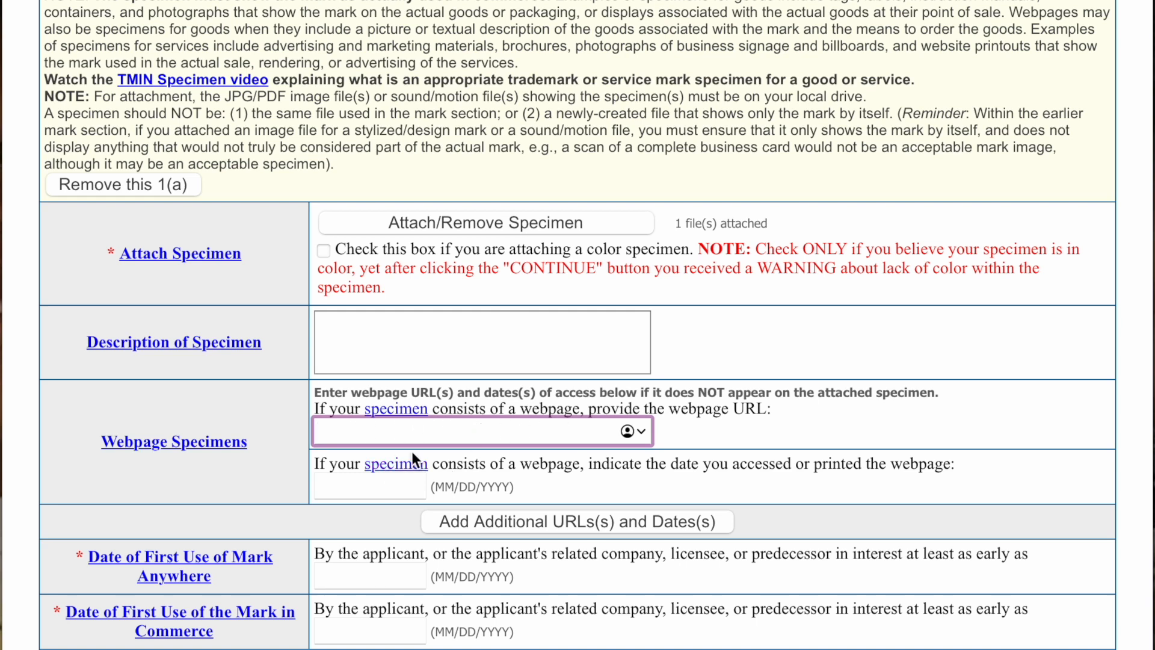
pyautogui.scroll(-3, 746, 474)
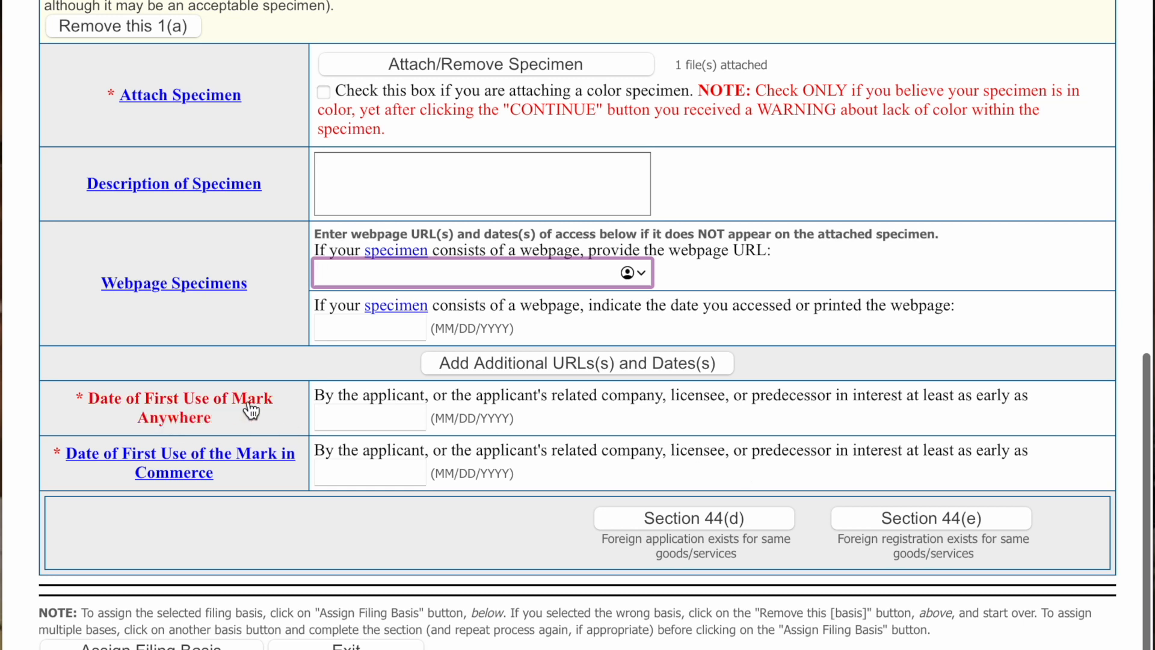
pyautogui.moveTo(314, 399); pyautogui.dragTo(1031, 395)
pyautogui.click(946, 427)
# - Enter first use anywhere in October 2020 and first use in commerce 01/01/2021
pyautogui.click(348, 419)
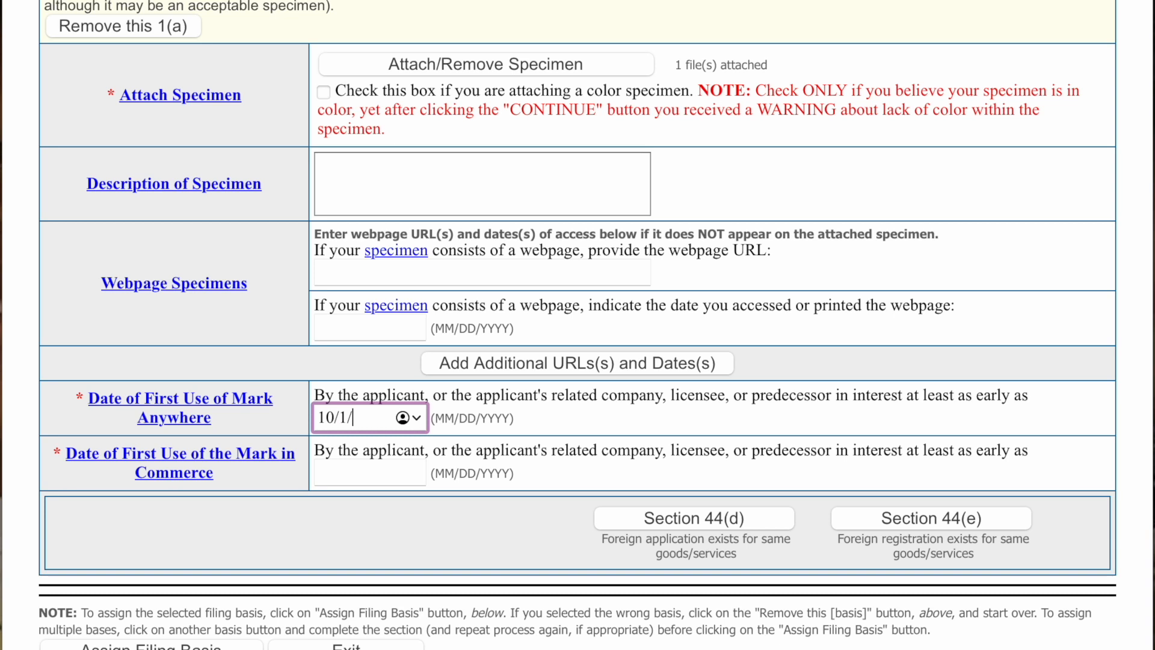
pyautogui.write('10/1/2020')
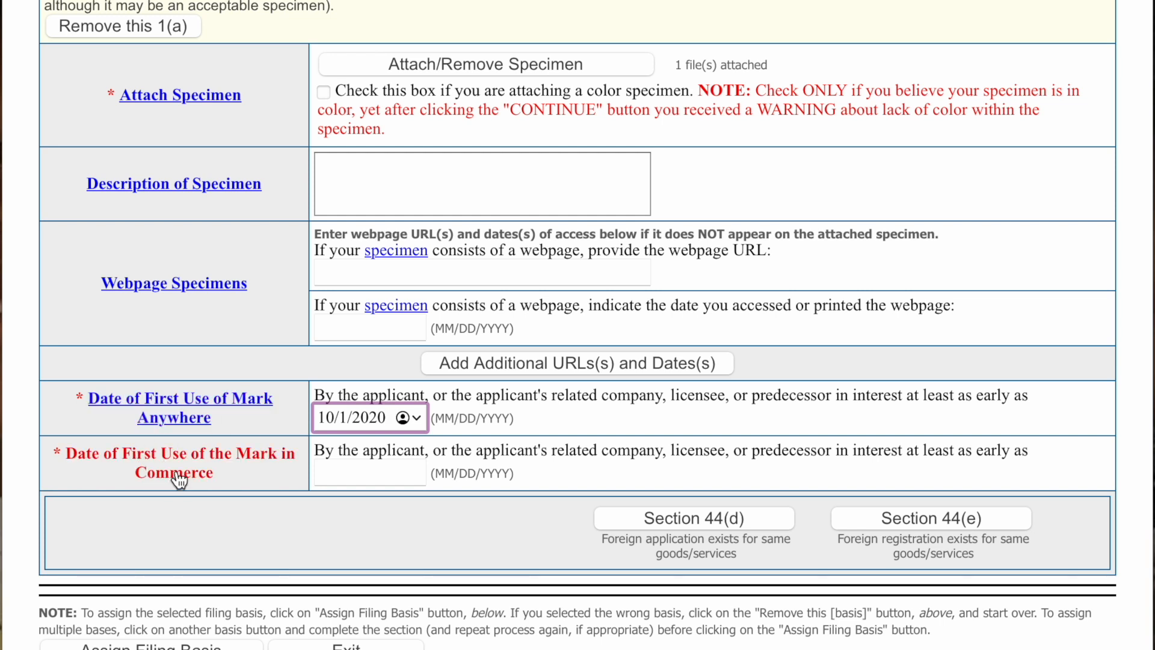
pyautogui.click(346, 468)
pyautogui.write('01')
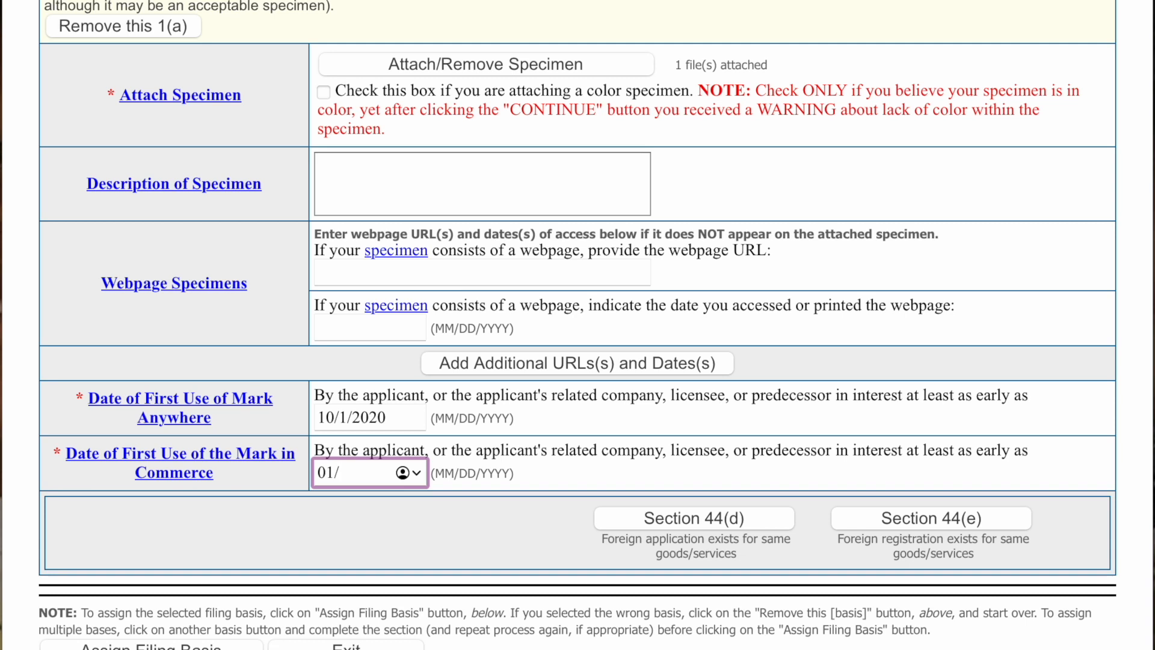
pyautogui.write('/01/2021')
# - Assign the 1(a) filing basis to the T-shirt goods and continue to correspondence
pyautogui.scroll(-2, 502, 547)
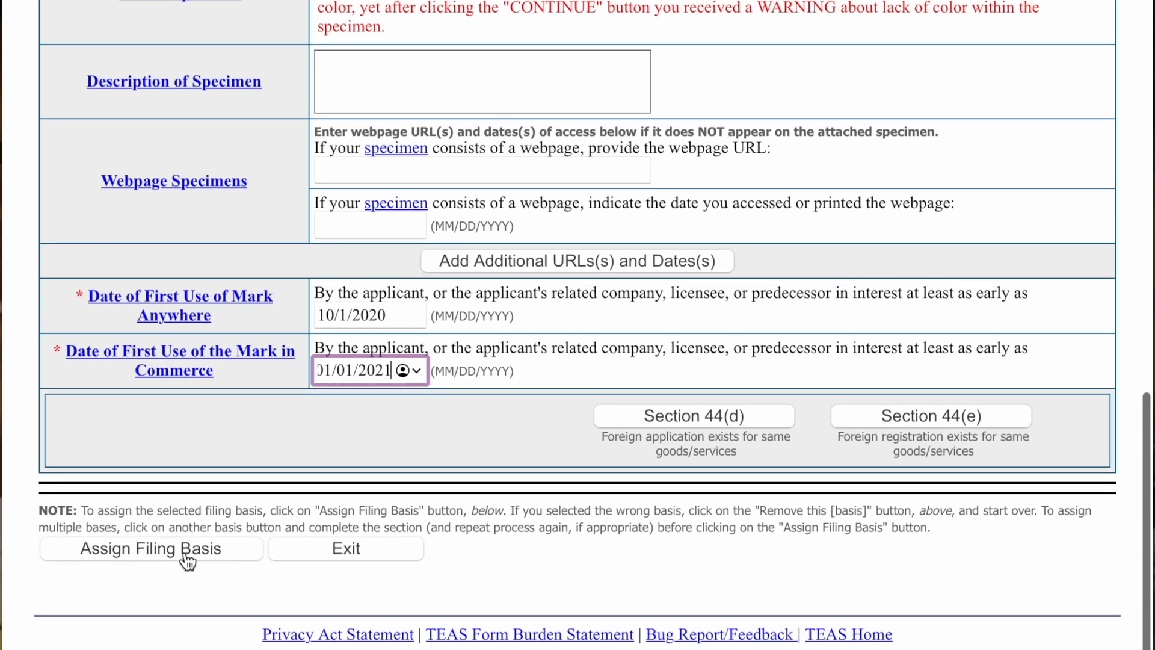
pyautogui.click(189, 560)
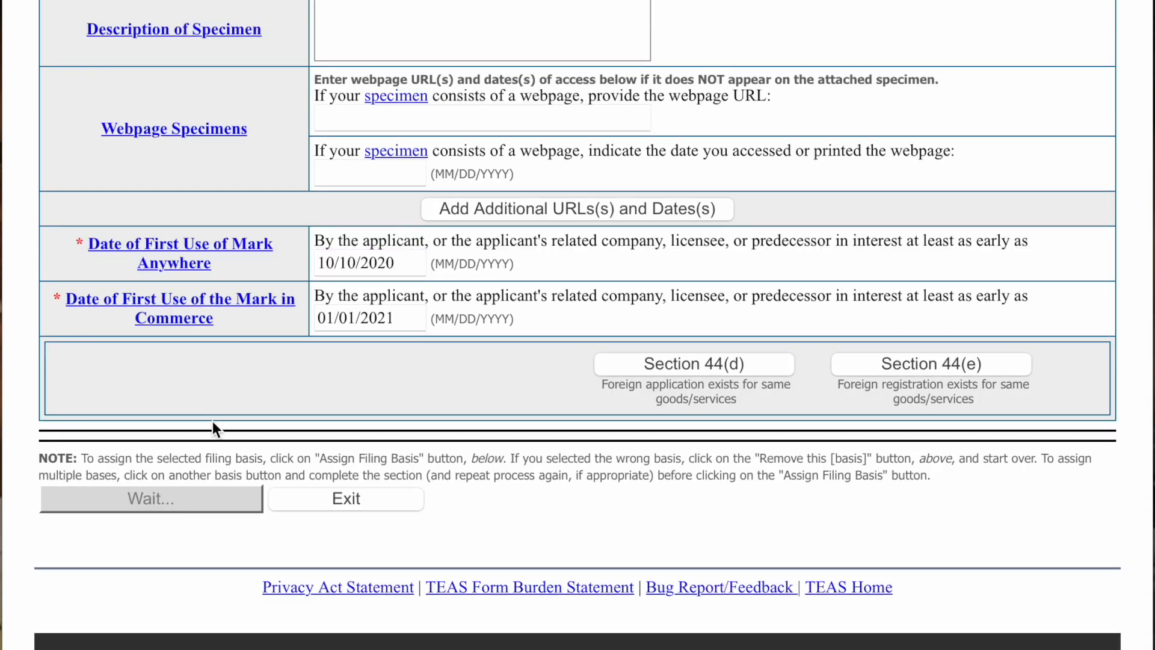
pyautogui.scroll(5, 464, 516)
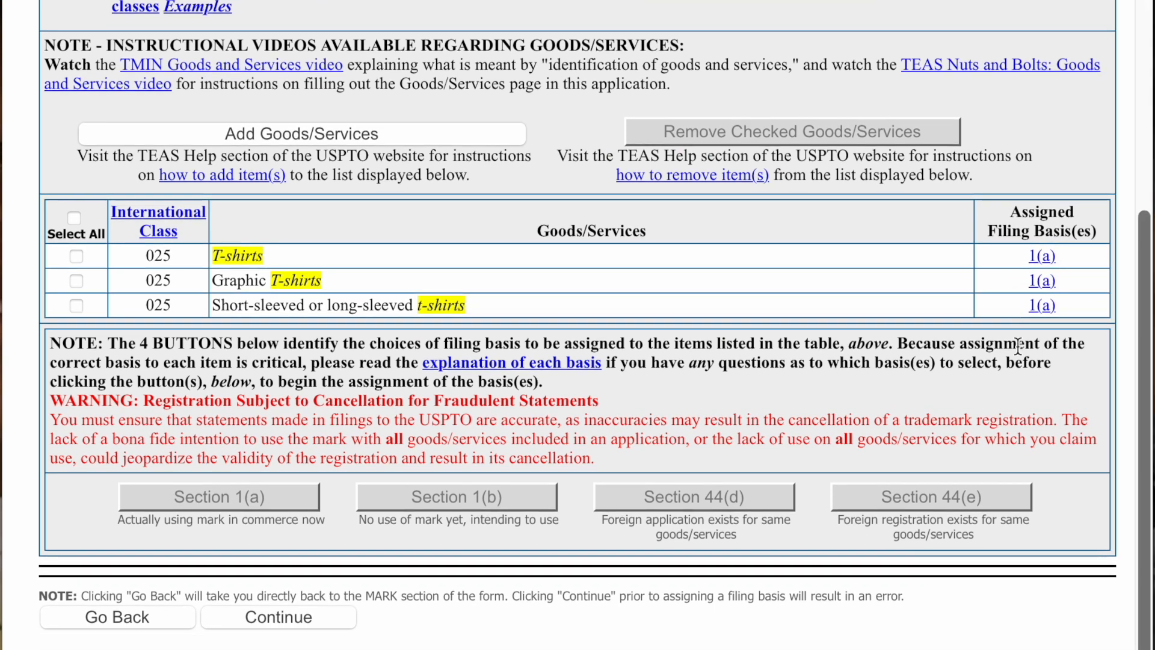
pyautogui.click(250, 619)
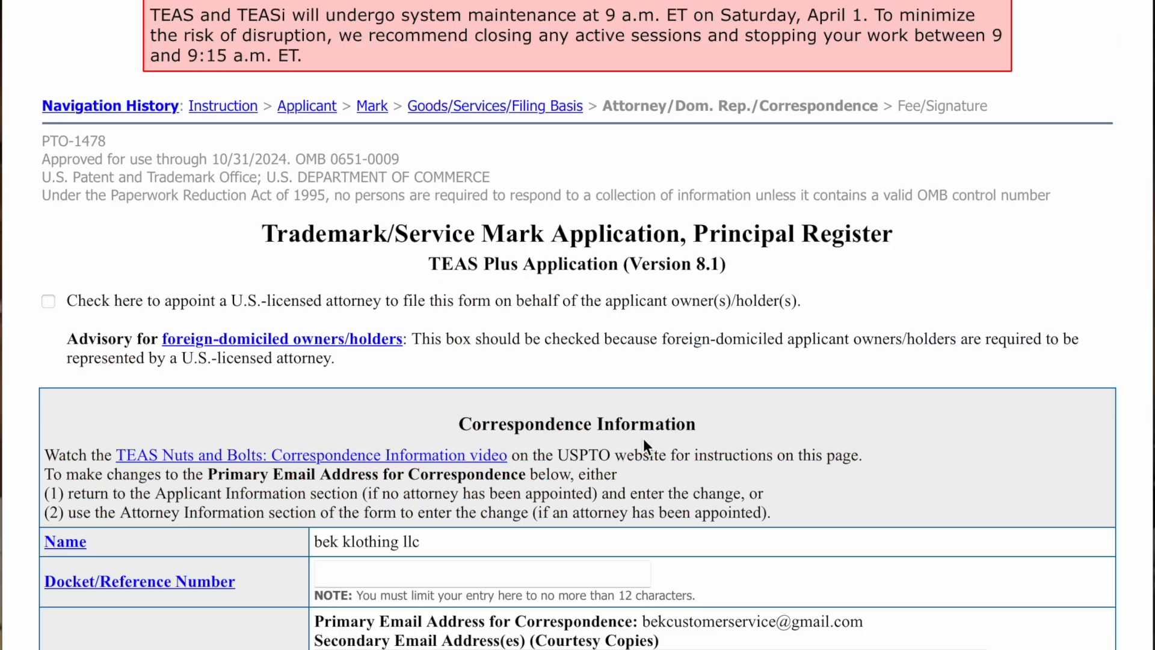
# - Leave the correspondence details unchanged and continue to the Fee/Signature page
pyautogui.scroll(-2, 644, 438)
pyautogui.scroll(-1, 645, 449)
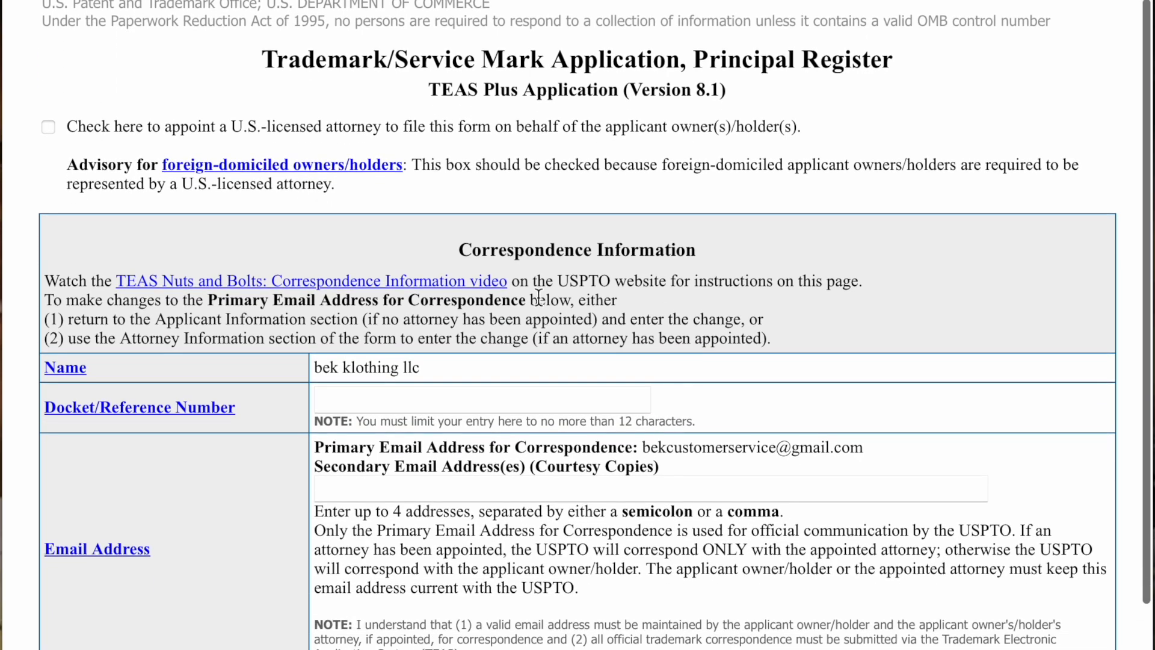
pyautogui.moveTo(95, 128); pyautogui.dragTo(706, 134)
pyautogui.click(706, 134)
pyautogui.scroll(3, 481, 533)
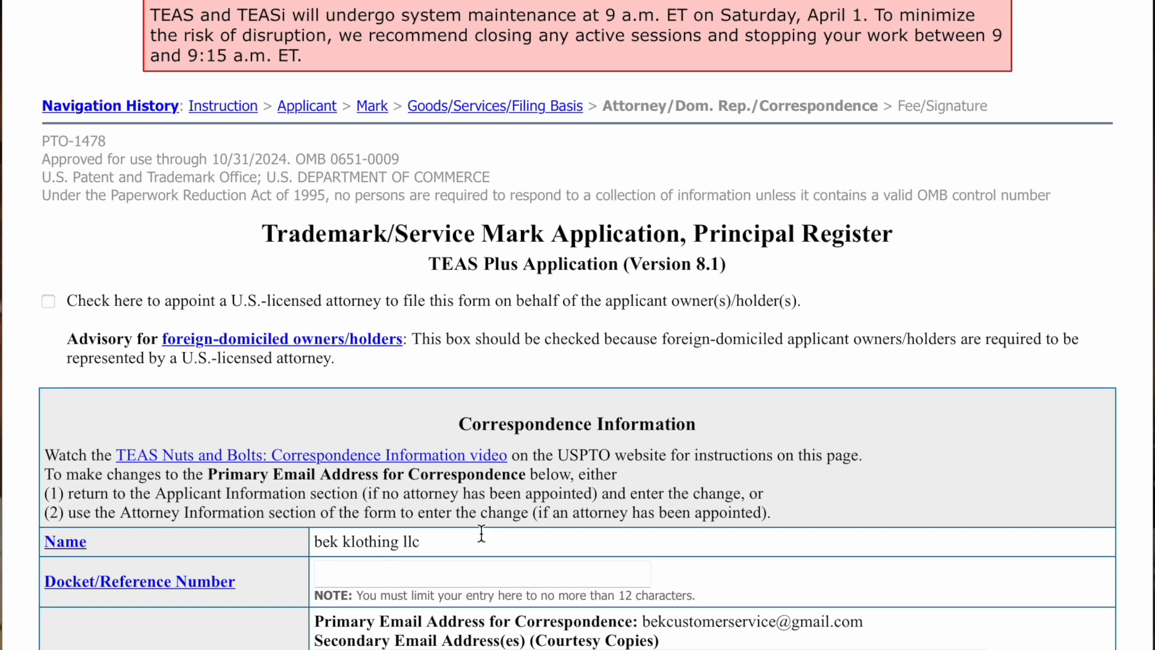
pyautogui.scroll(-6, 515, 420)
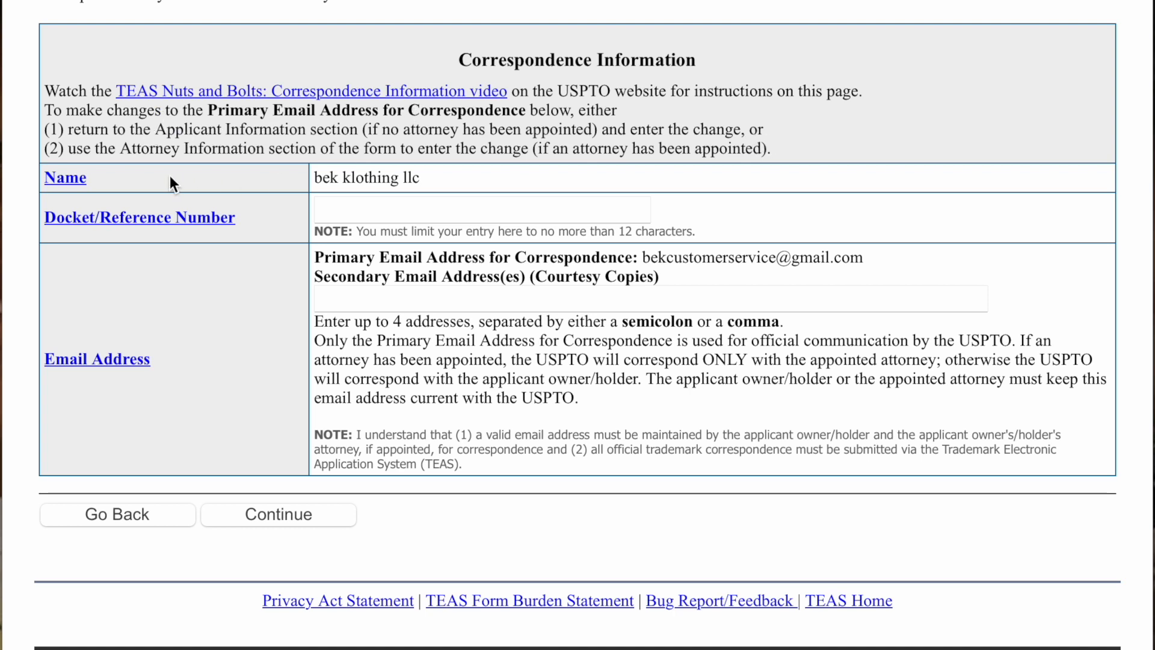
pyautogui.scroll(1, 137, 189)
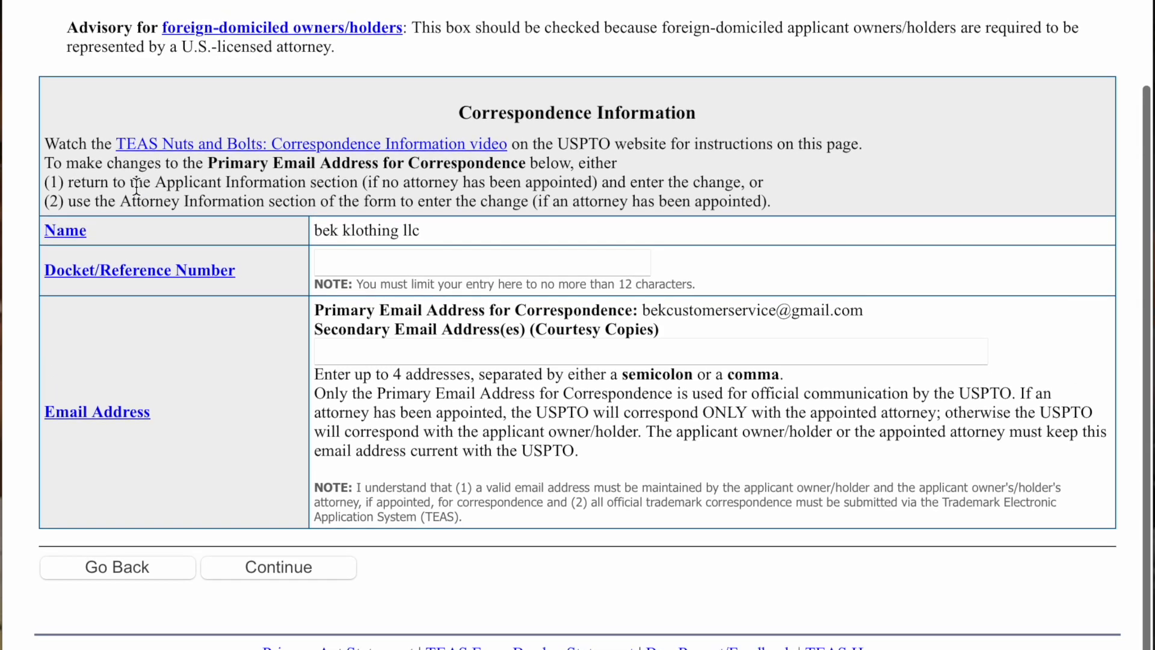
pyautogui.scroll(-1, 137, 187)
pyautogui.scroll(-1, 136, 186)
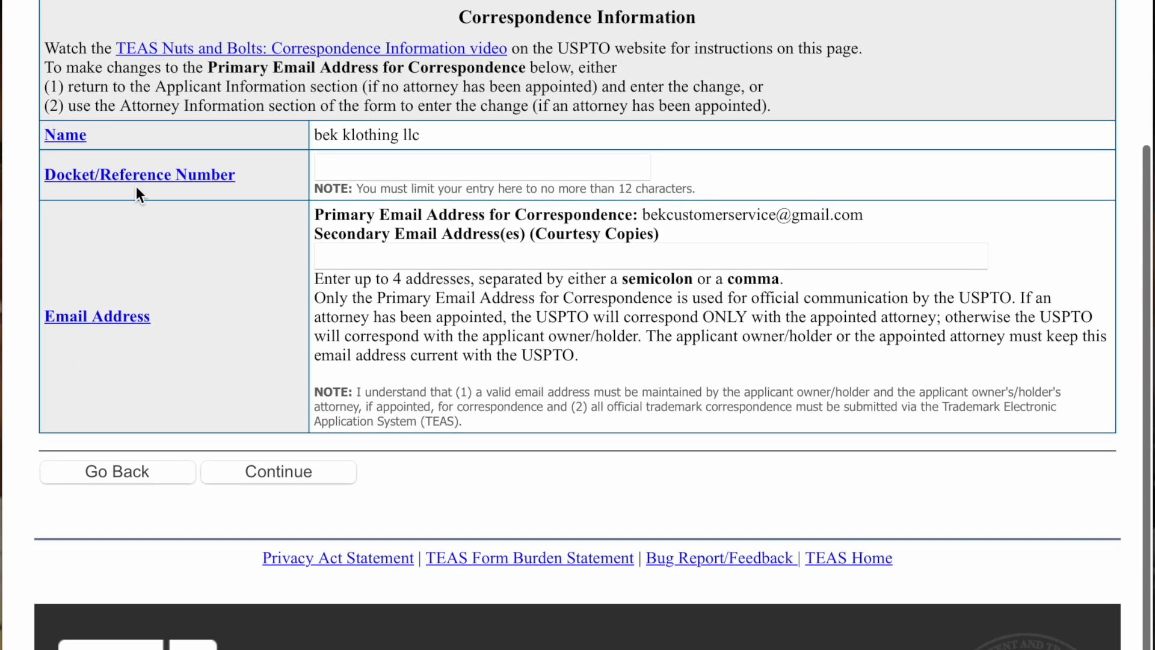
pyautogui.click(365, 259)
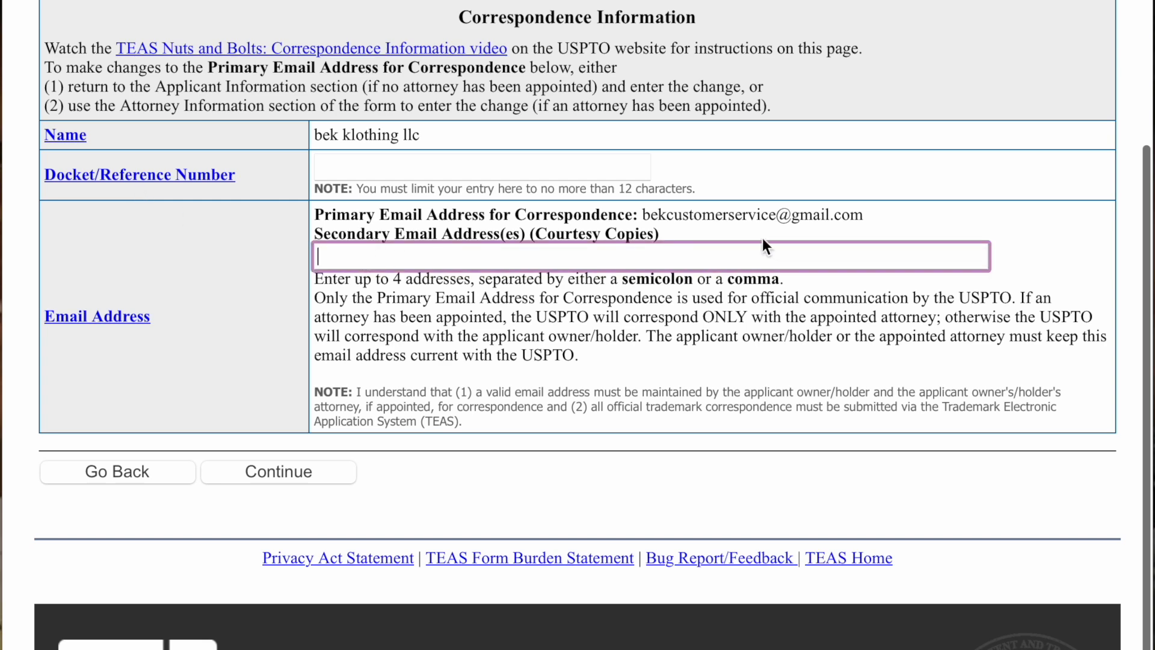
pyautogui.click(890, 214)
pyautogui.click(276, 518)
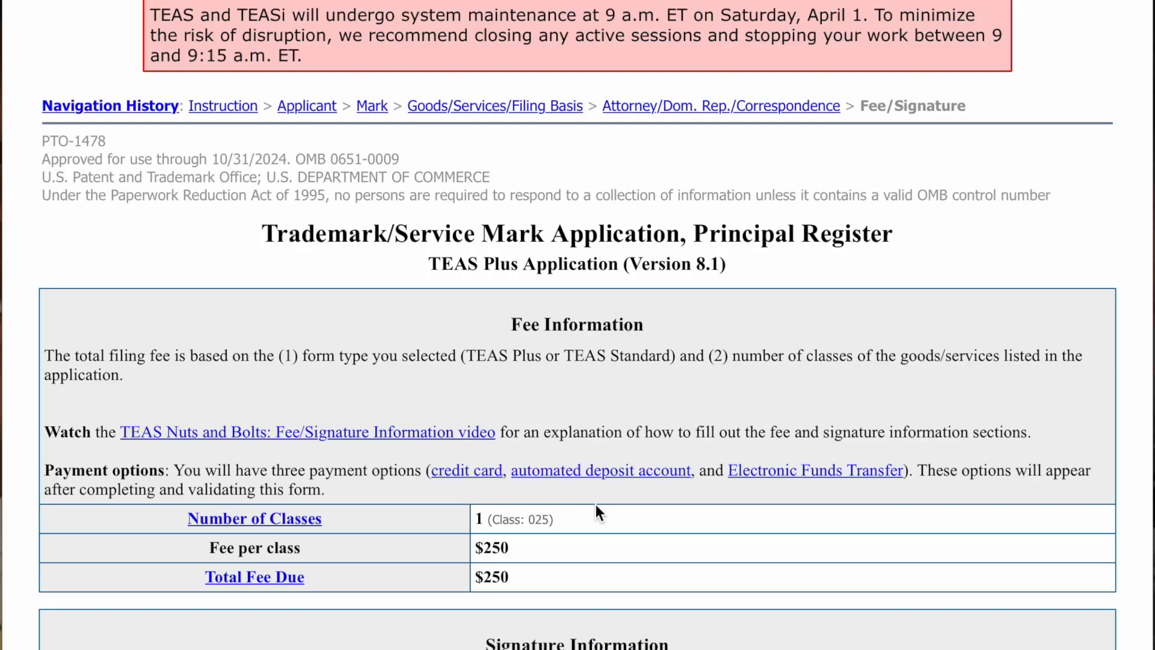
pyautogui.scroll(-5, 597, 508)
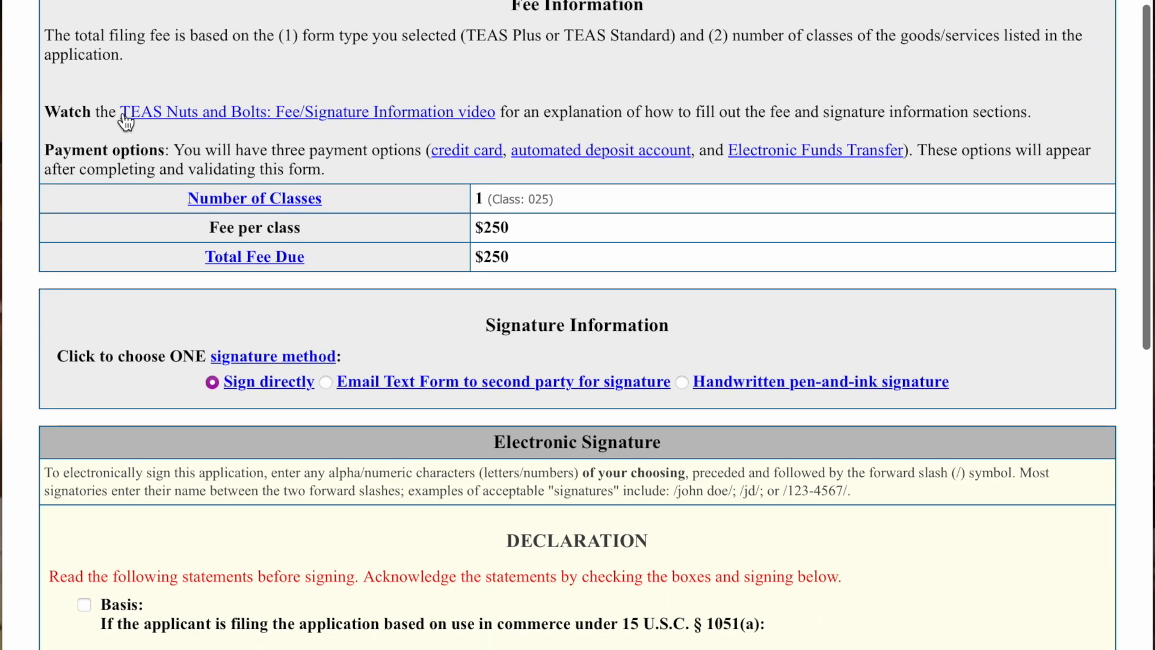
pyautogui.moveTo(55, 37); pyautogui.dragTo(1066, 48)
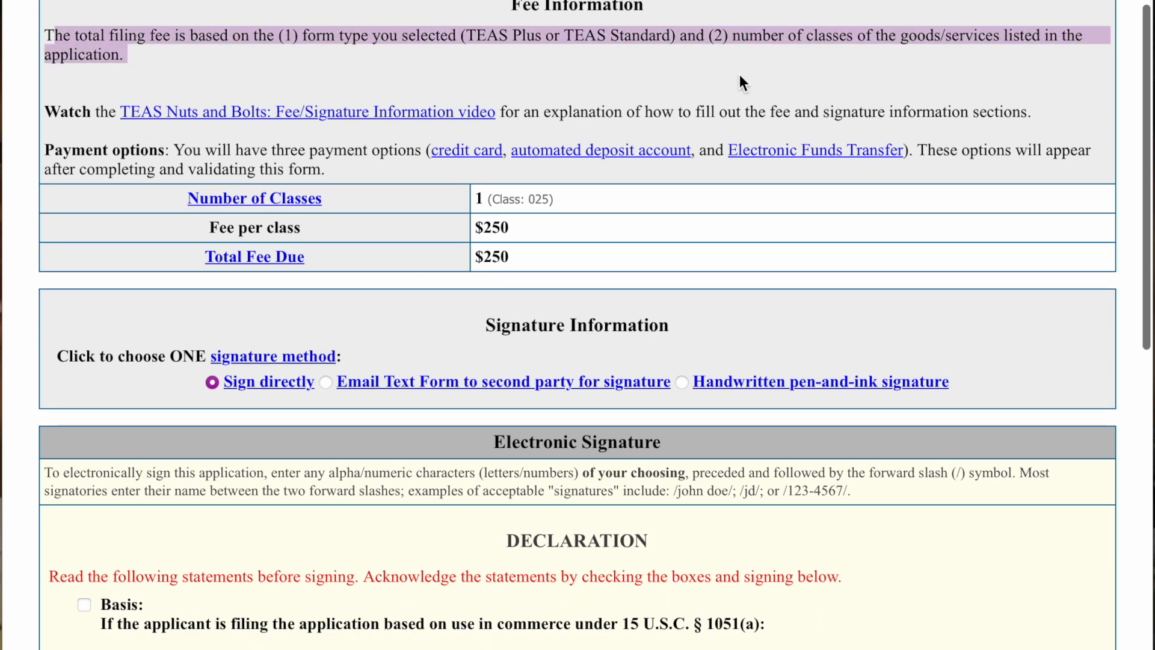
pyautogui.click(719, 74)
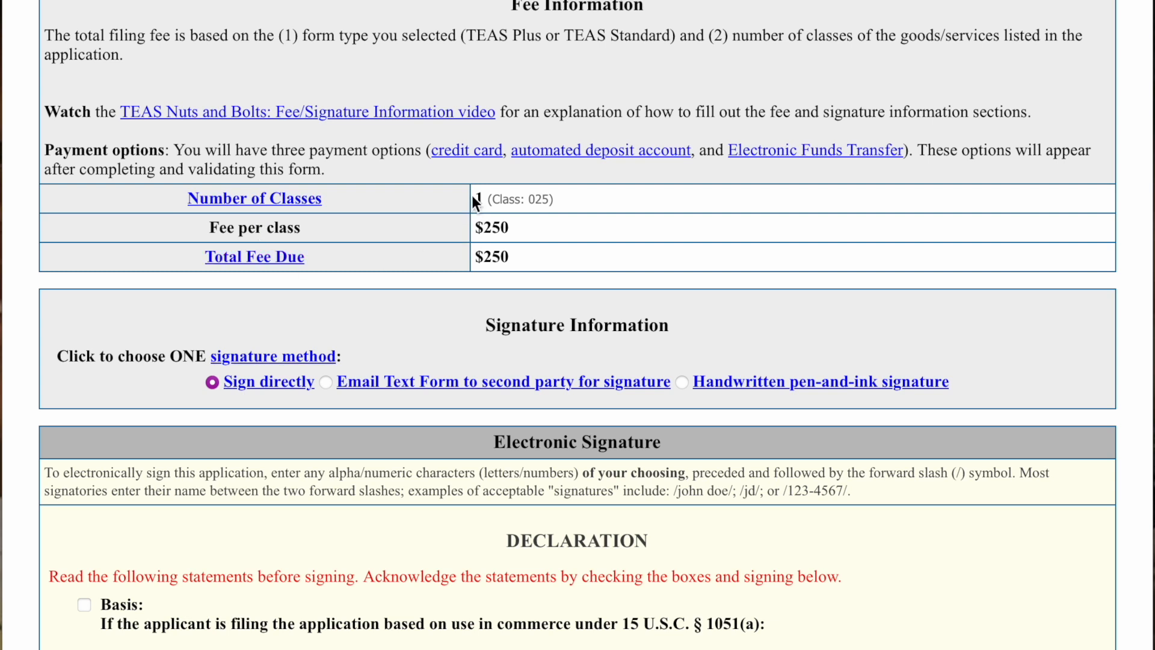
pyautogui.moveTo(472, 199); pyautogui.dragTo(553, 193)
pyautogui.moveTo(543, 235); pyautogui.dragTo(488, 257)
pyautogui.click(418, 321)
pyautogui.scroll(-2, 384, 329)
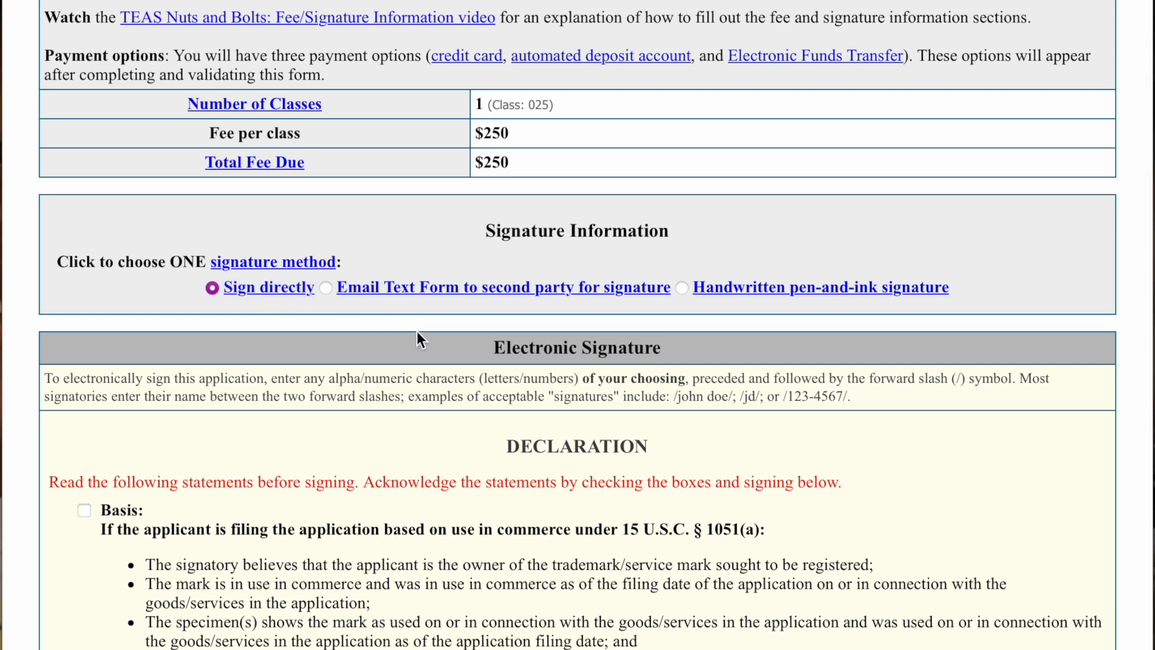
pyautogui.scroll(-3, 417, 331)
pyautogui.scroll(-2, 417, 333)
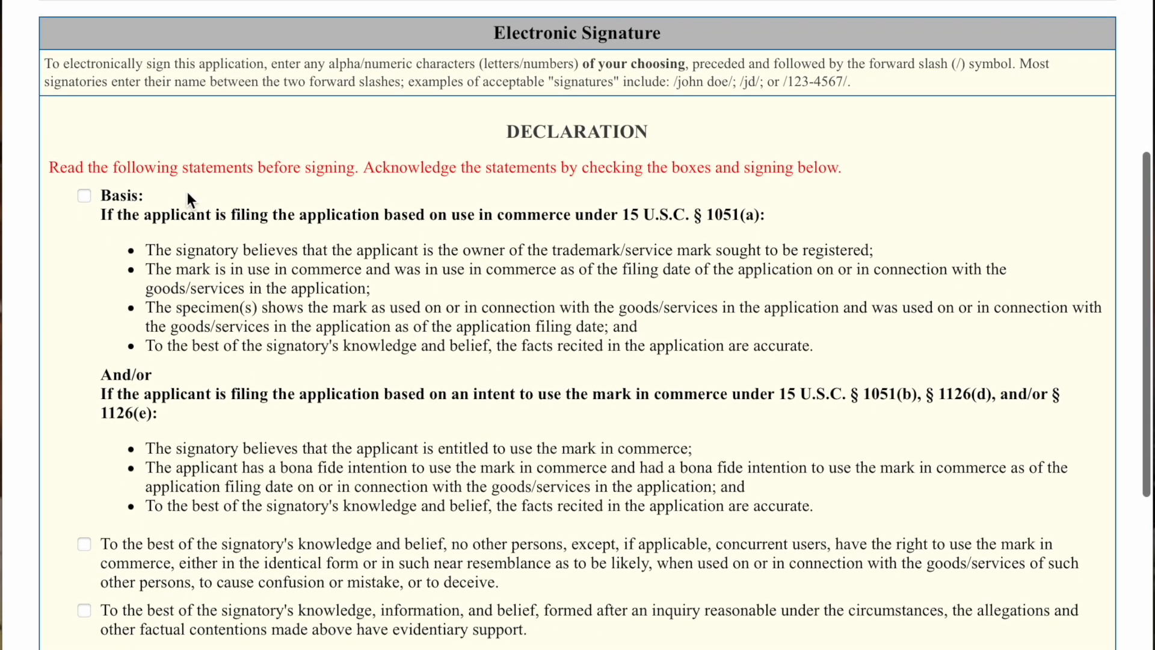
# - Tick the four declaration statements, starting with the Basis statement
pyautogui.click(84, 195)
pyautogui.scroll(-1, 141, 510)
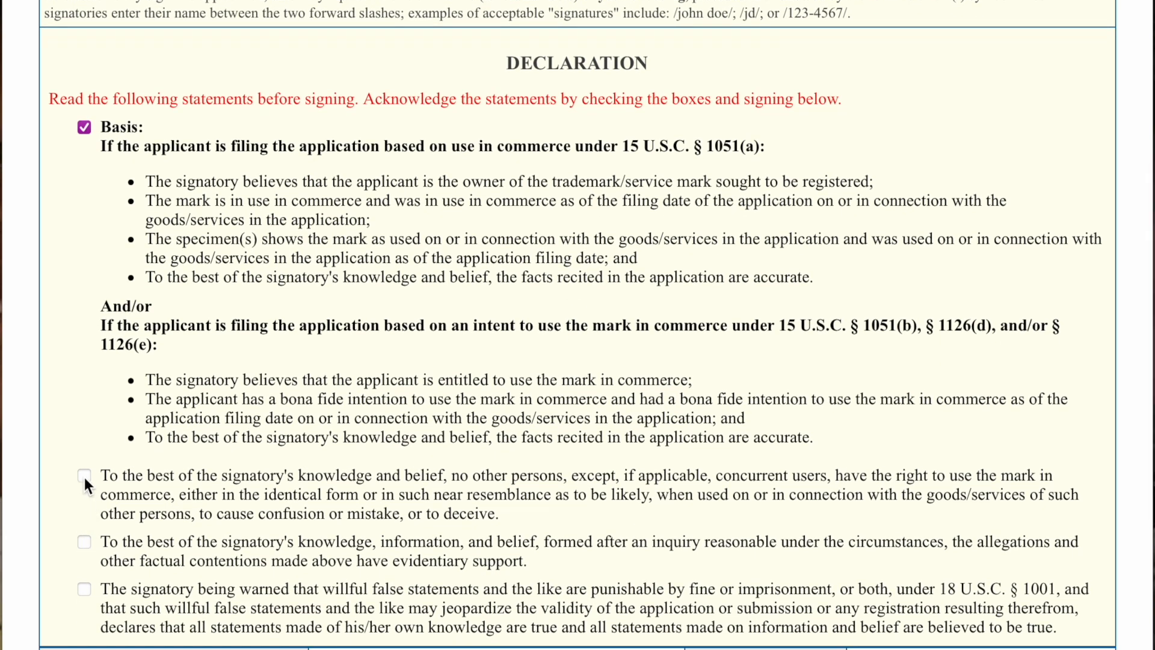
pyautogui.click(84, 542)
pyautogui.scroll(-1, 140, 536)
pyautogui.click(86, 521)
pyautogui.scroll(-1, 360, 539)
# - Autofill the signing date as 03/24/2023 and enter Owner as the signatory's position
pyautogui.click(393, 534)
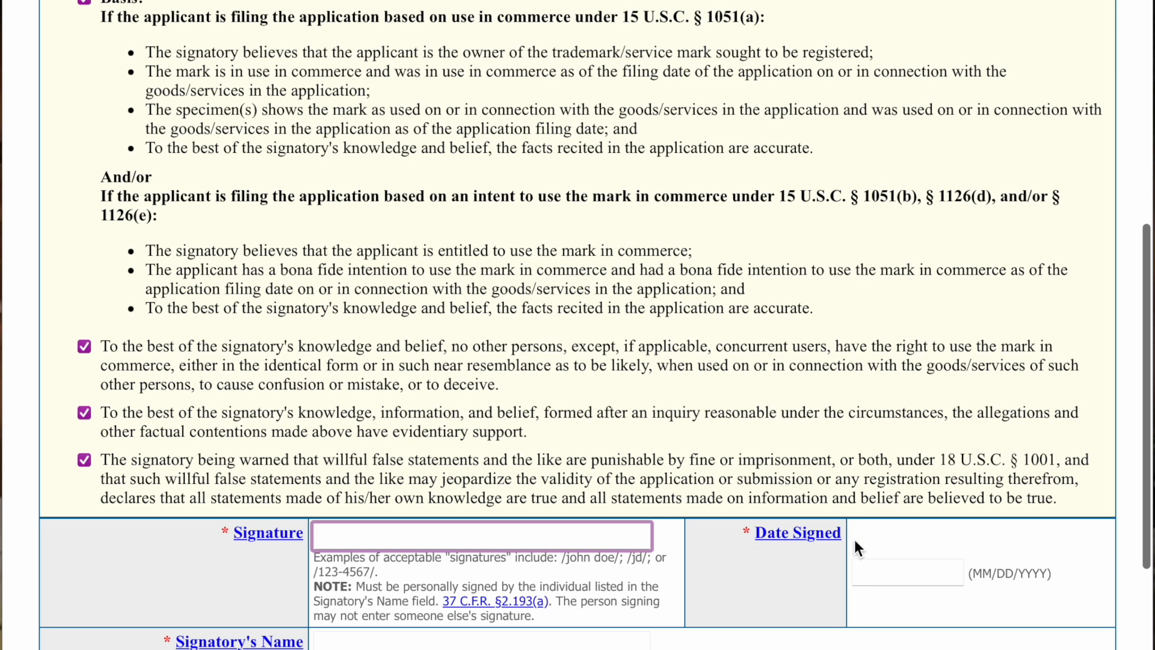
pyautogui.click(885, 566)
pyautogui.scroll(-4, 653, 540)
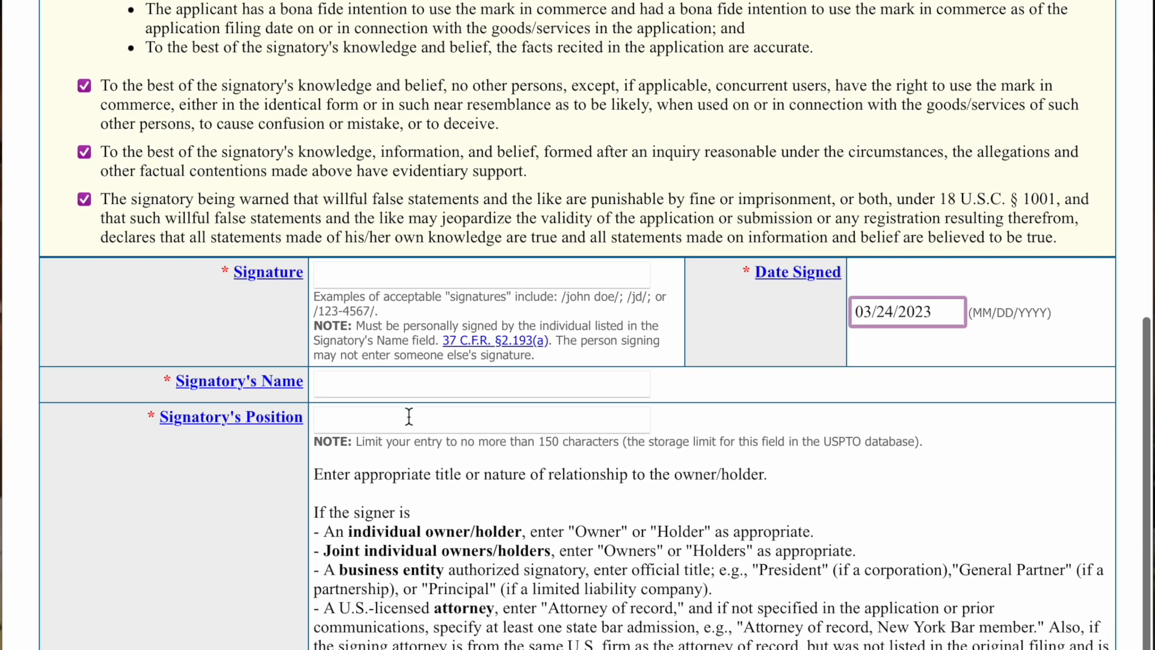
pyautogui.click(350, 383)
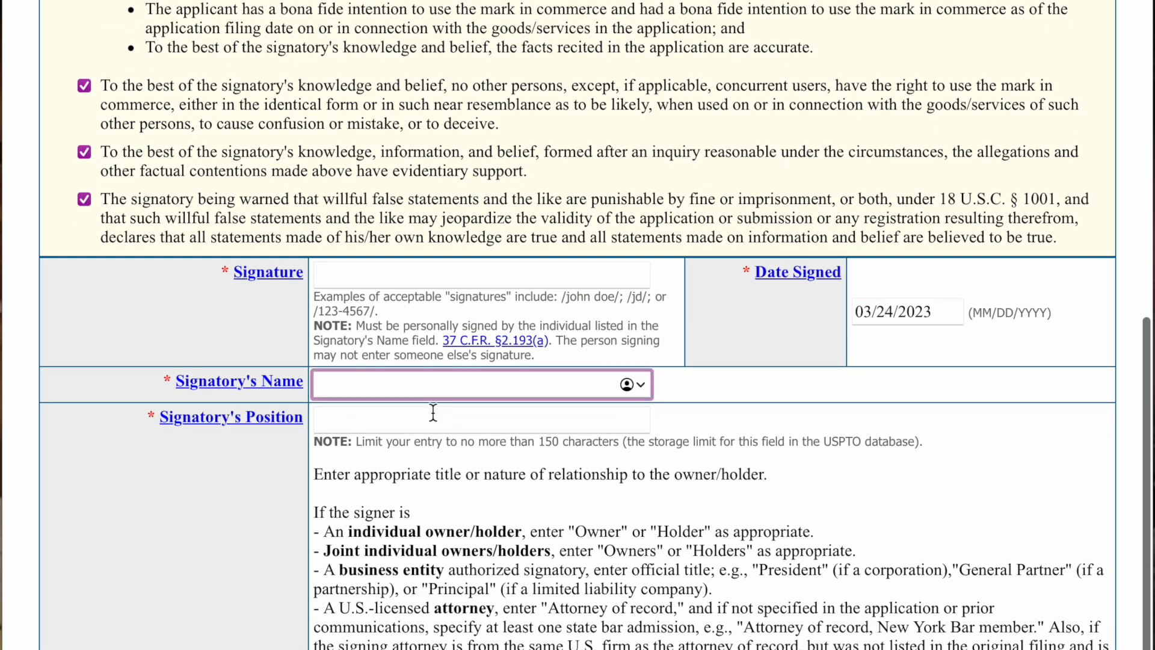
pyautogui.click(404, 421)
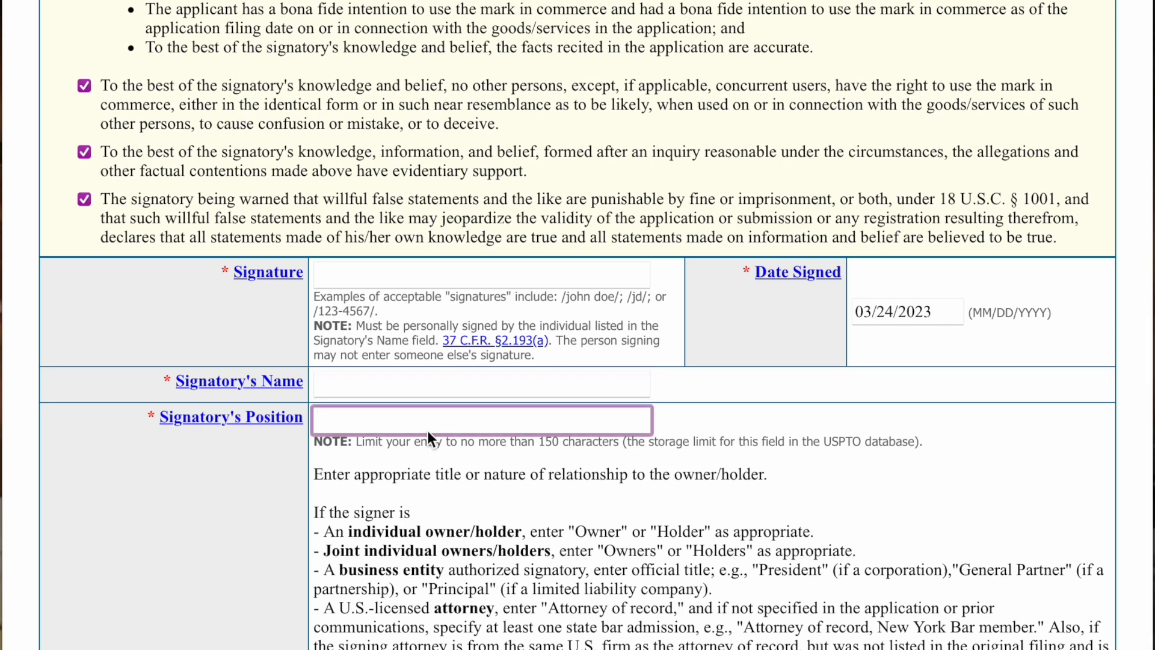
pyautogui.write('Owner')
# - Review the signatory guidance for individual owners, joint owners and business entities
pyautogui.scroll(-3, 370, 560)
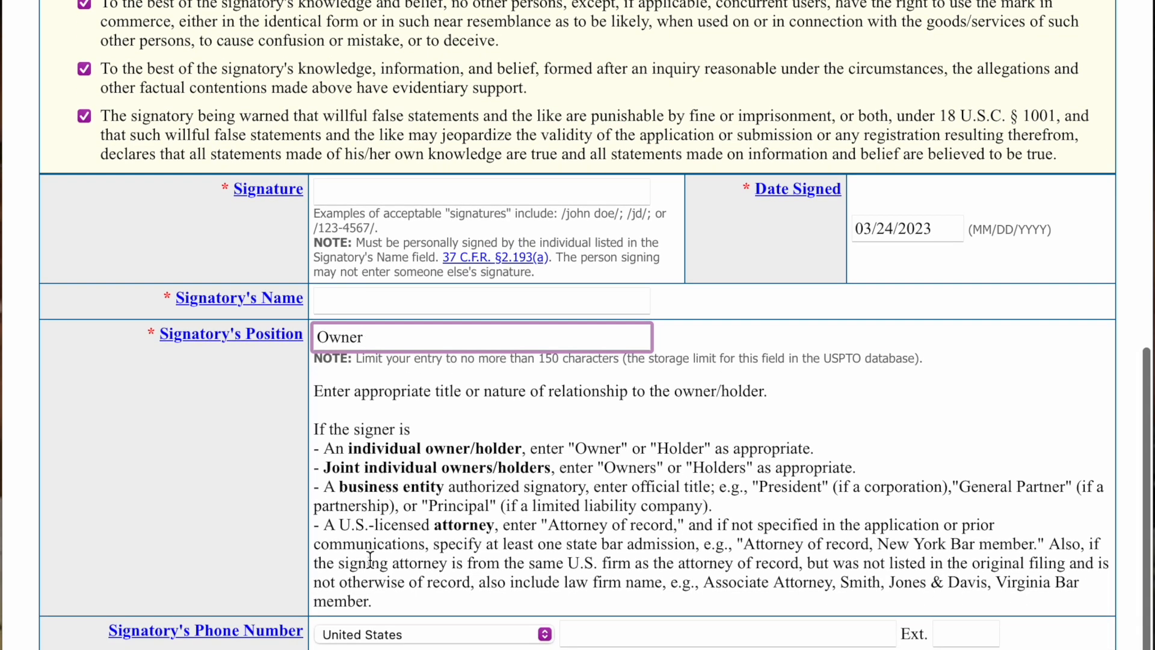
pyautogui.moveTo(325, 448); pyautogui.dragTo(820, 450)
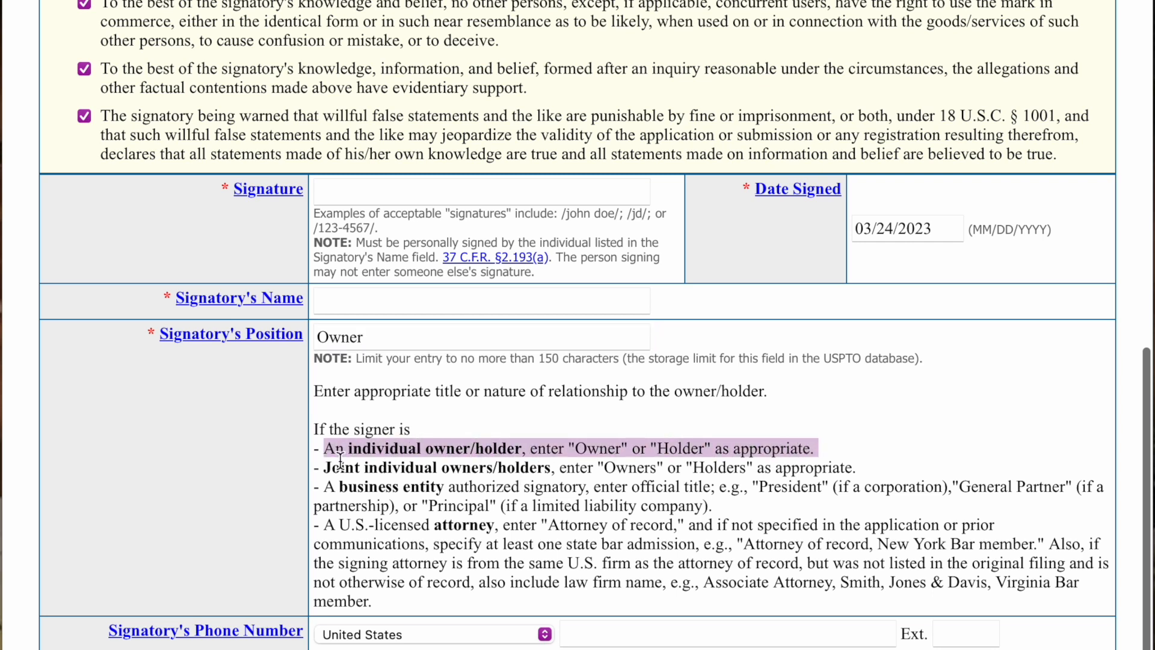
pyautogui.moveTo(325, 467); pyautogui.dragTo(841, 469)
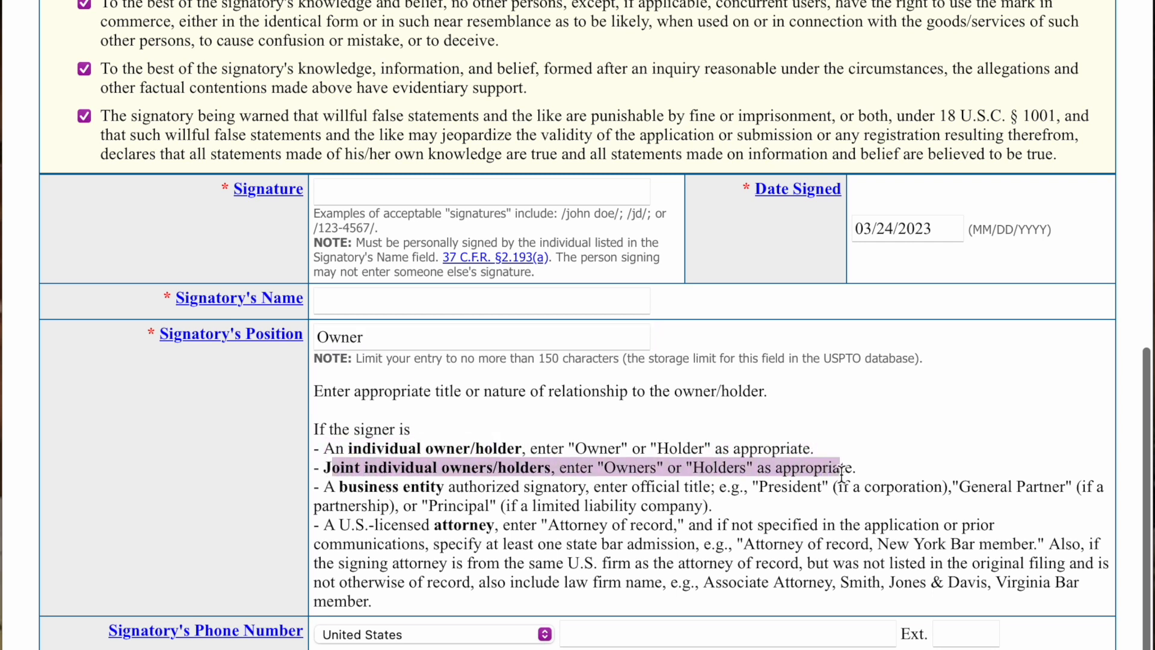
pyautogui.click(929, 460)
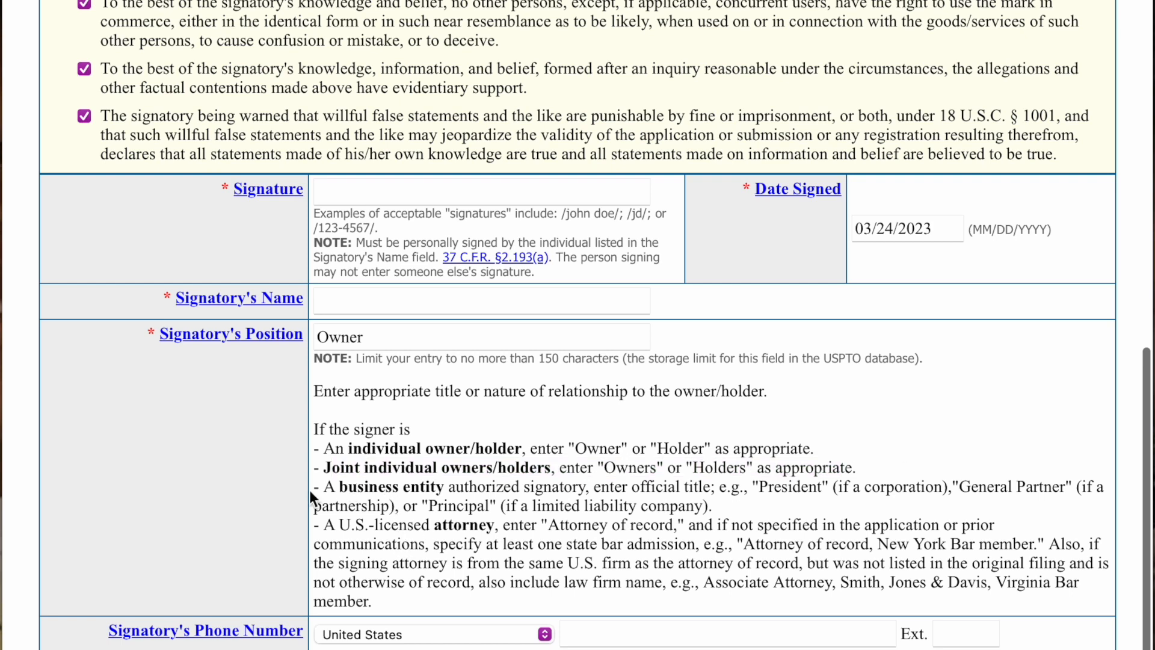
pyautogui.moveTo(320, 491); pyautogui.dragTo(790, 509)
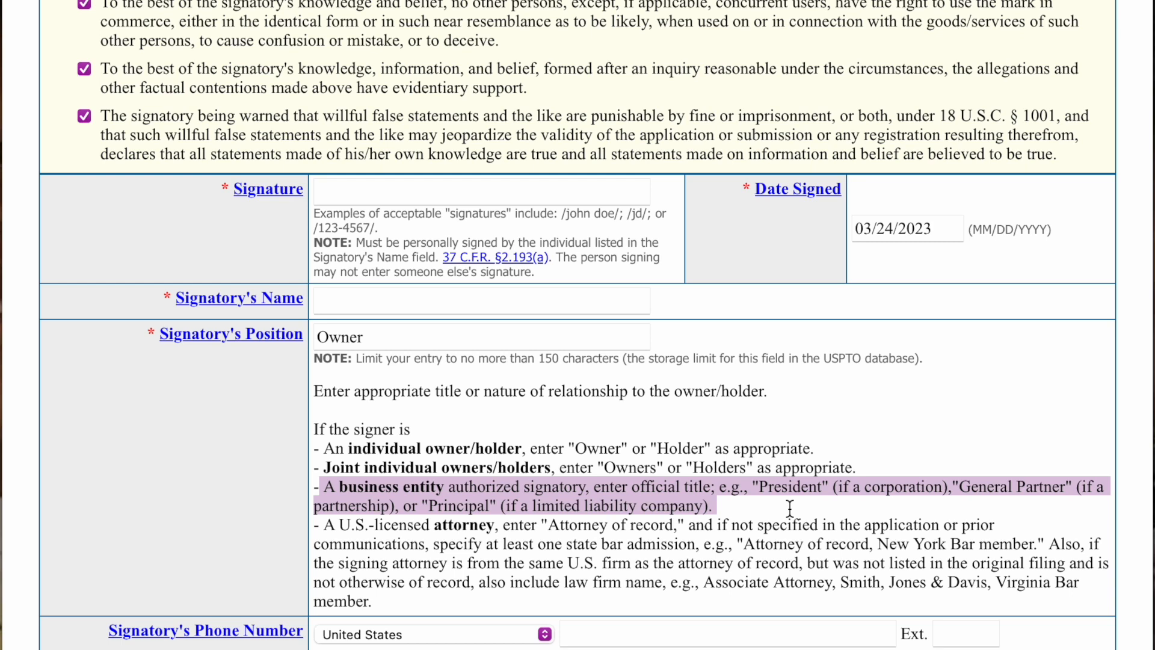
pyautogui.click(788, 513)
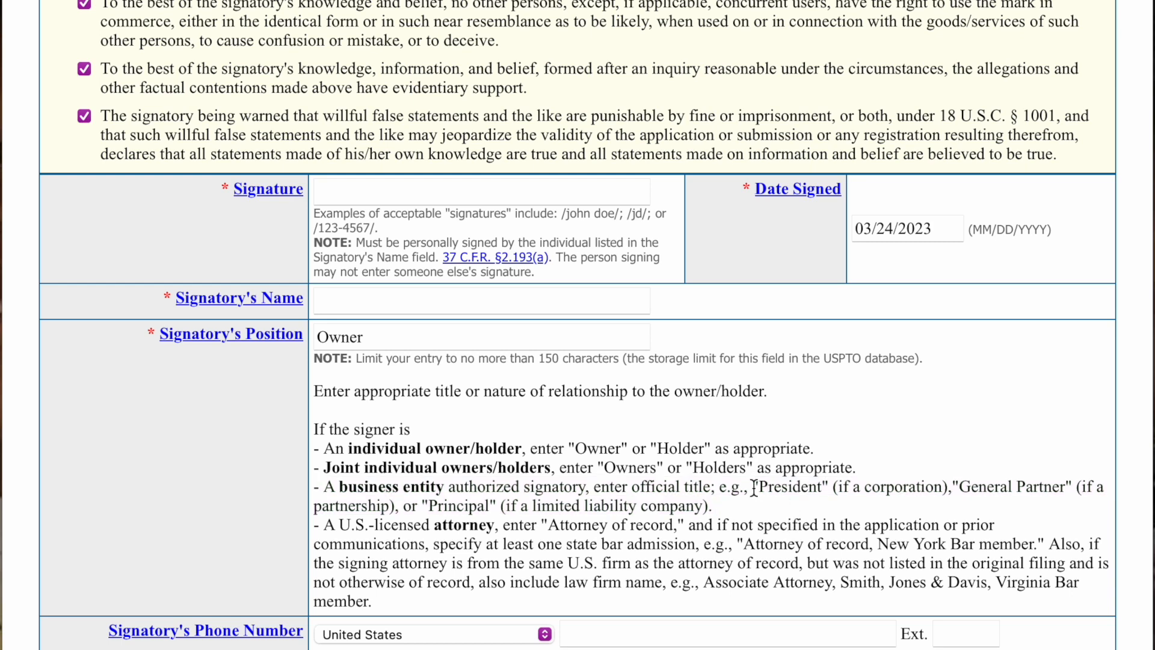
pyautogui.scroll(-2, 746, 500)
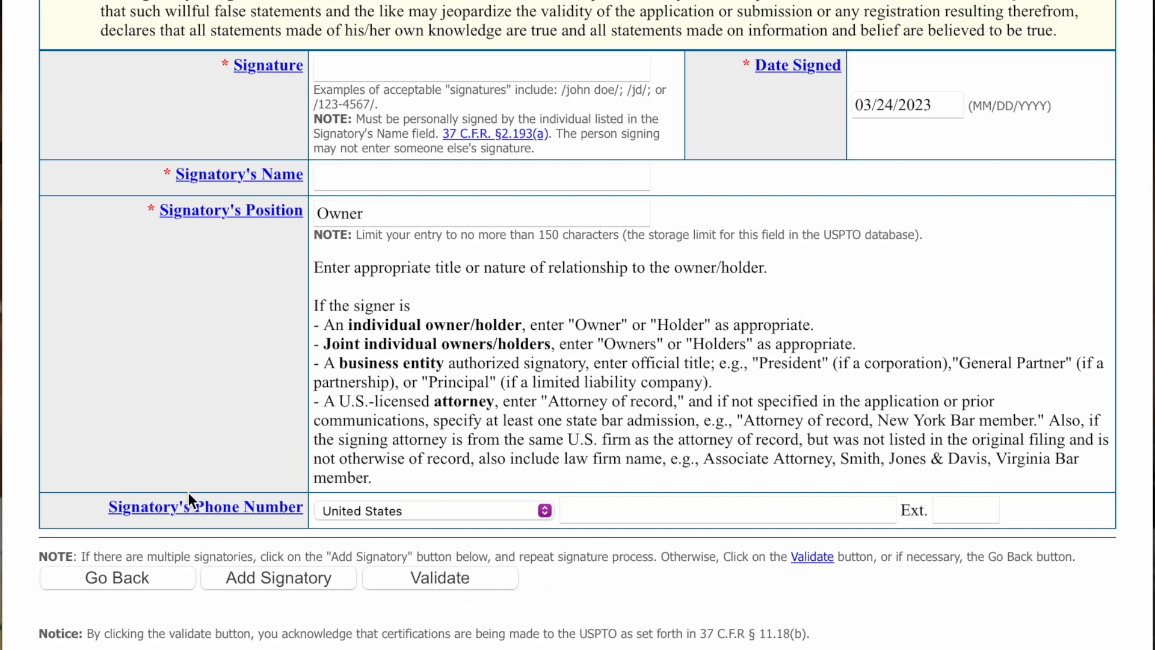
pyautogui.scroll(4, 175, 513)
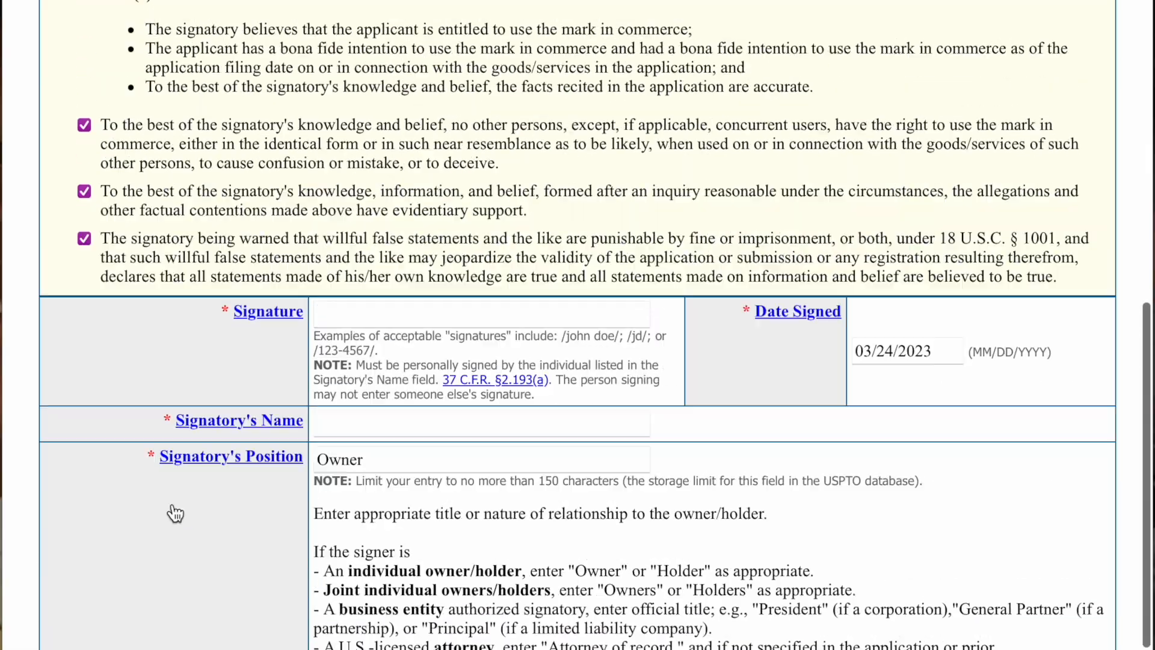
pyautogui.scroll(15, 175, 514)
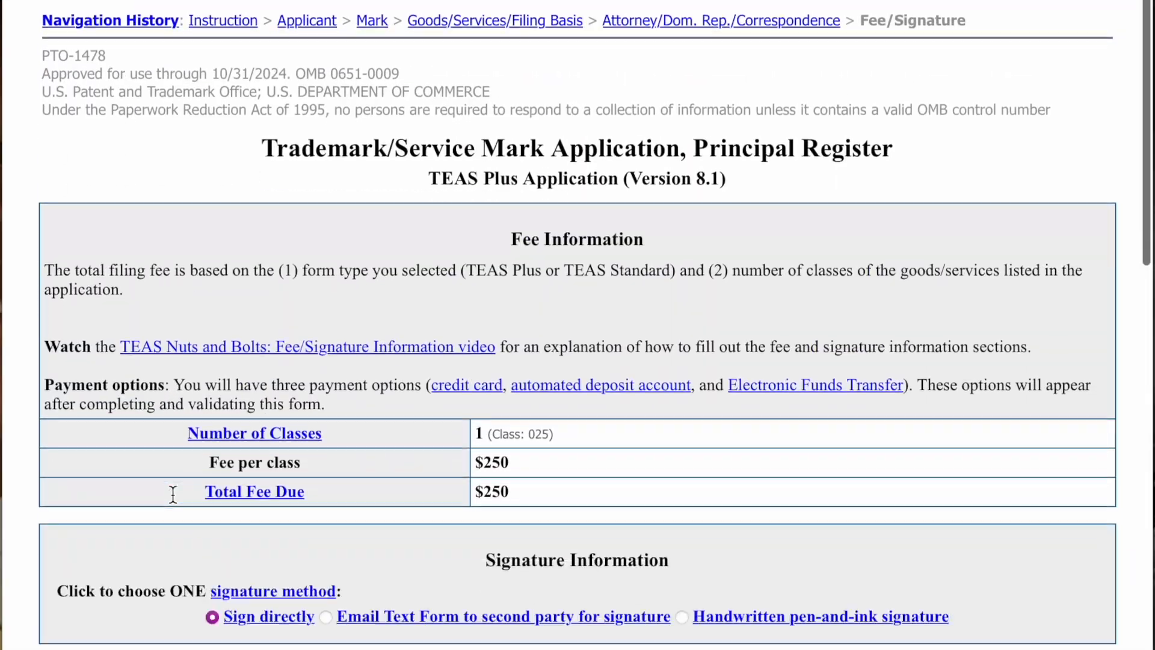
pyautogui.scroll(-15, 173, 494)
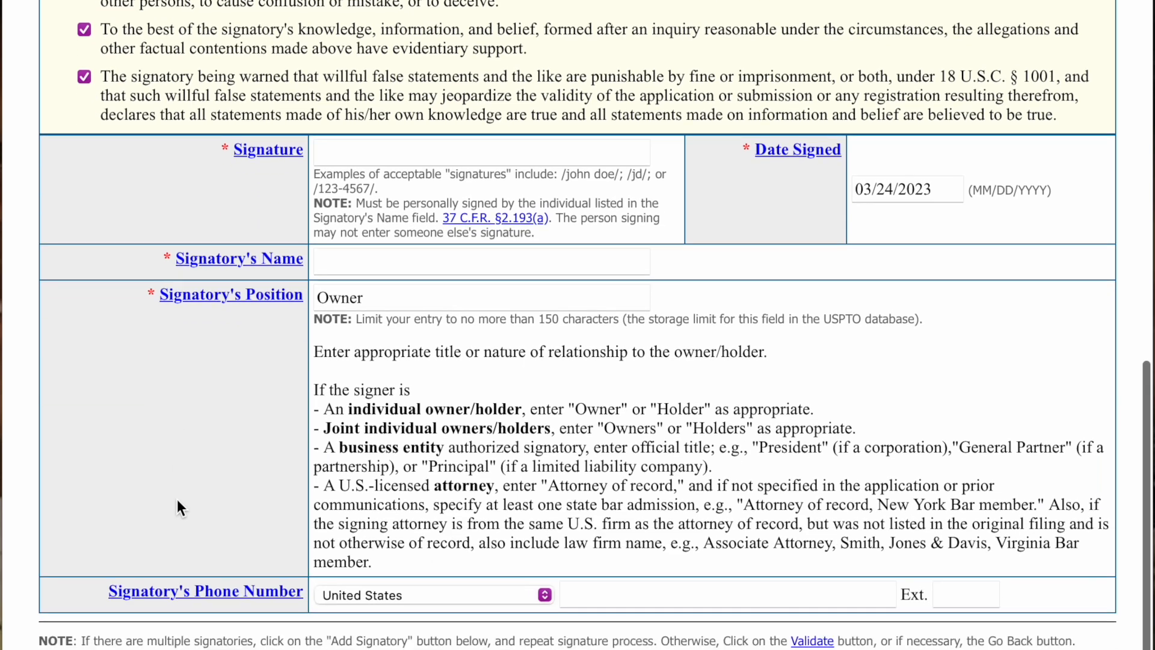
pyautogui.scroll(-3, 177, 501)
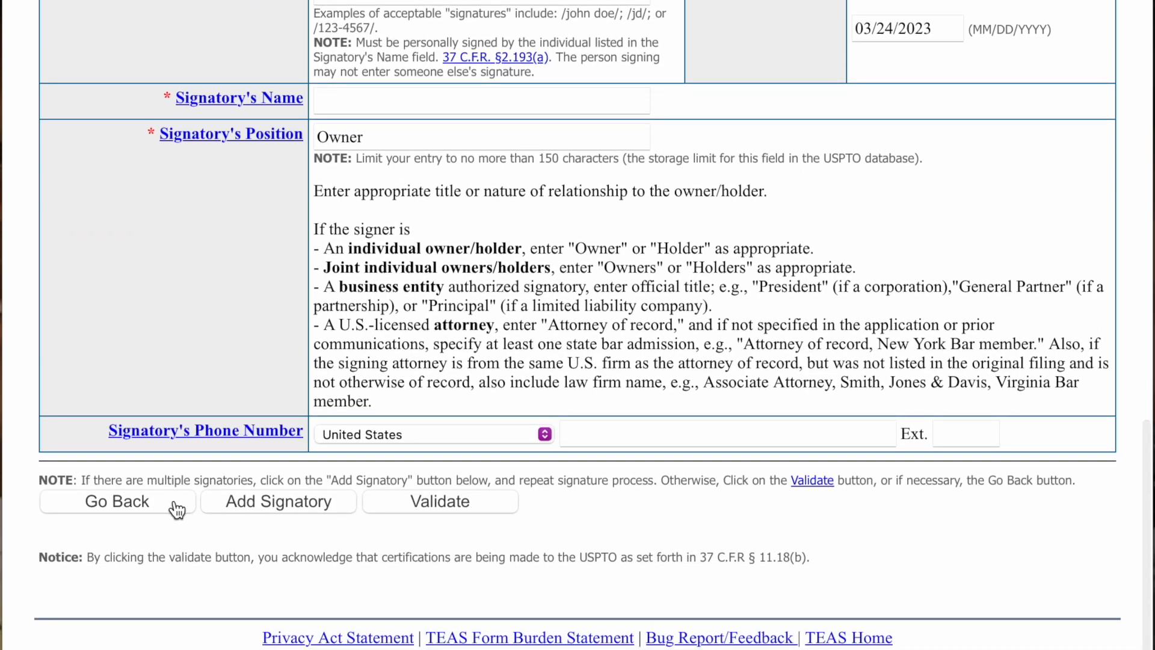
pyautogui.scroll(12, 177, 509)
pyautogui.scroll(15, 176, 509)
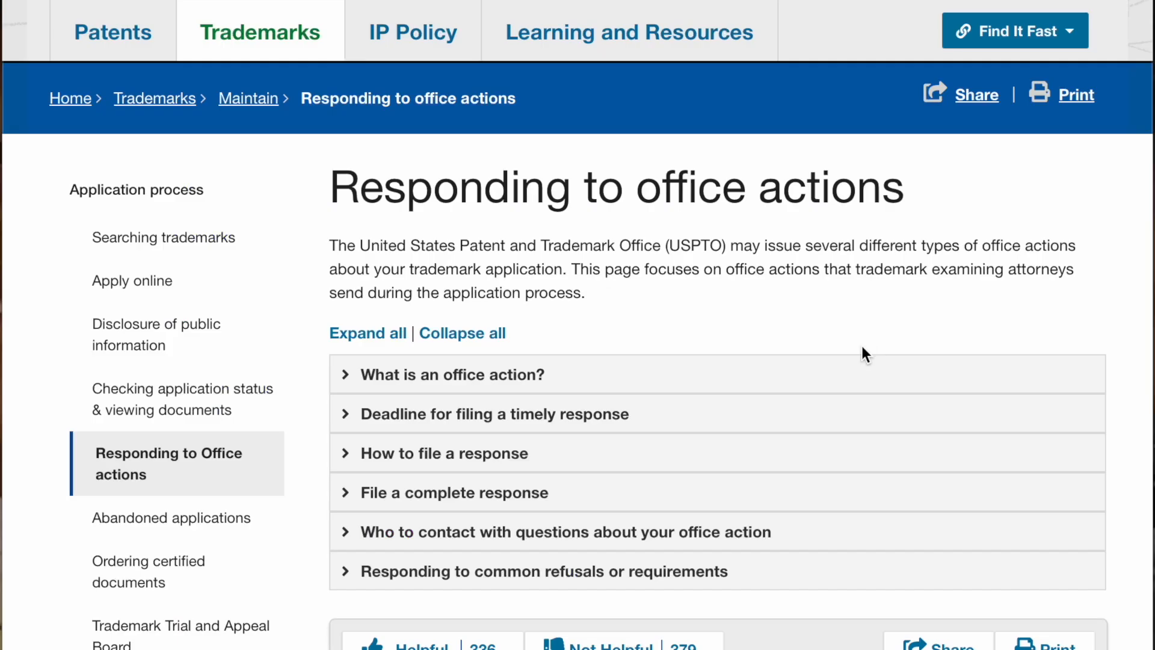
# - Expand 'What is an office action?' and read the explanation of requirements and refusals
pyautogui.click(381, 387)
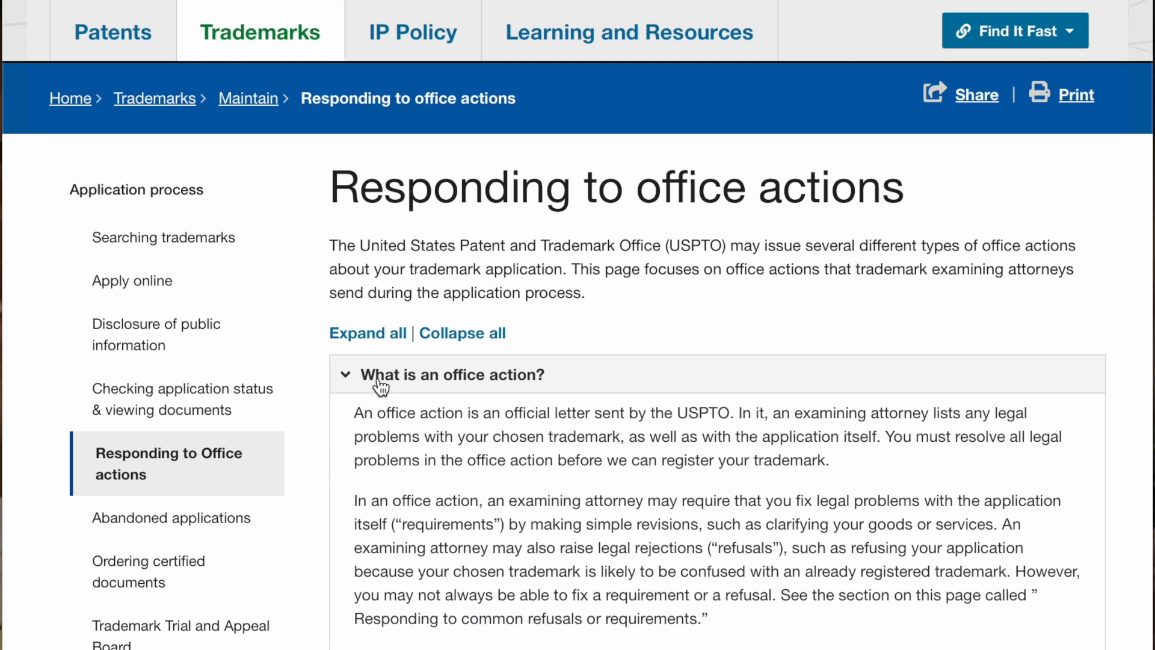
pyautogui.moveTo(357, 429); pyautogui.dragTo(961, 595)
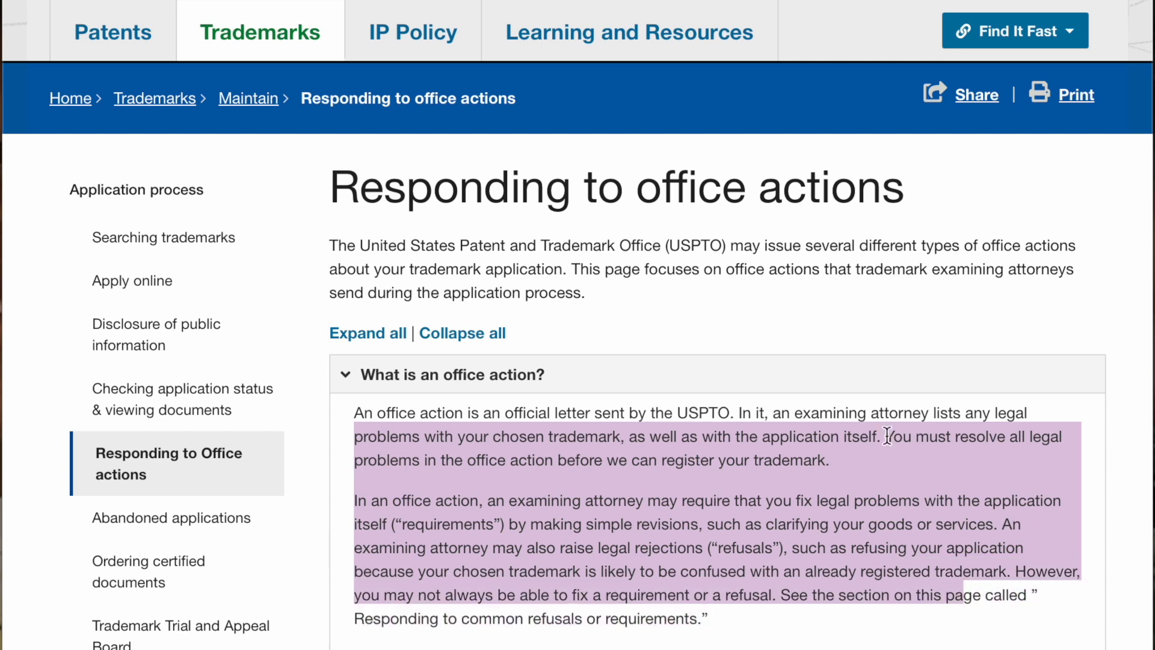
pyautogui.click(832, 336)
pyautogui.scroll(-5, 827, 351)
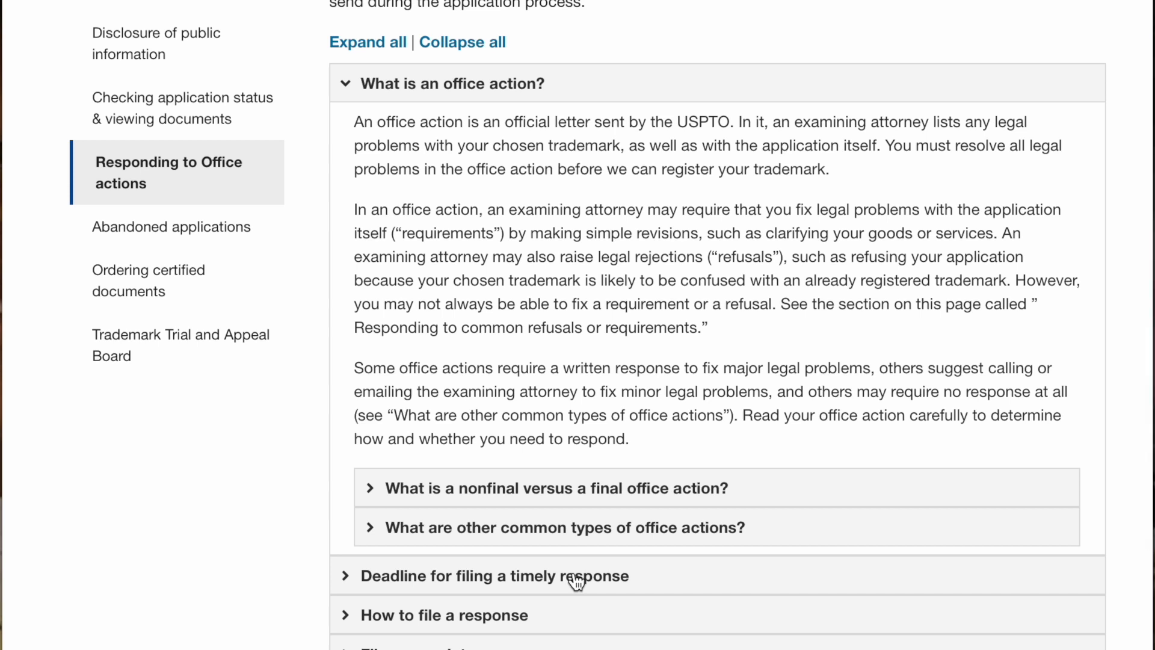
# - Expand the other common types of office actions, browse them, then collapse that subsection
pyautogui.click(568, 529)
pyautogui.scroll(-4, 567, 528)
pyautogui.scroll(-7, 564, 522)
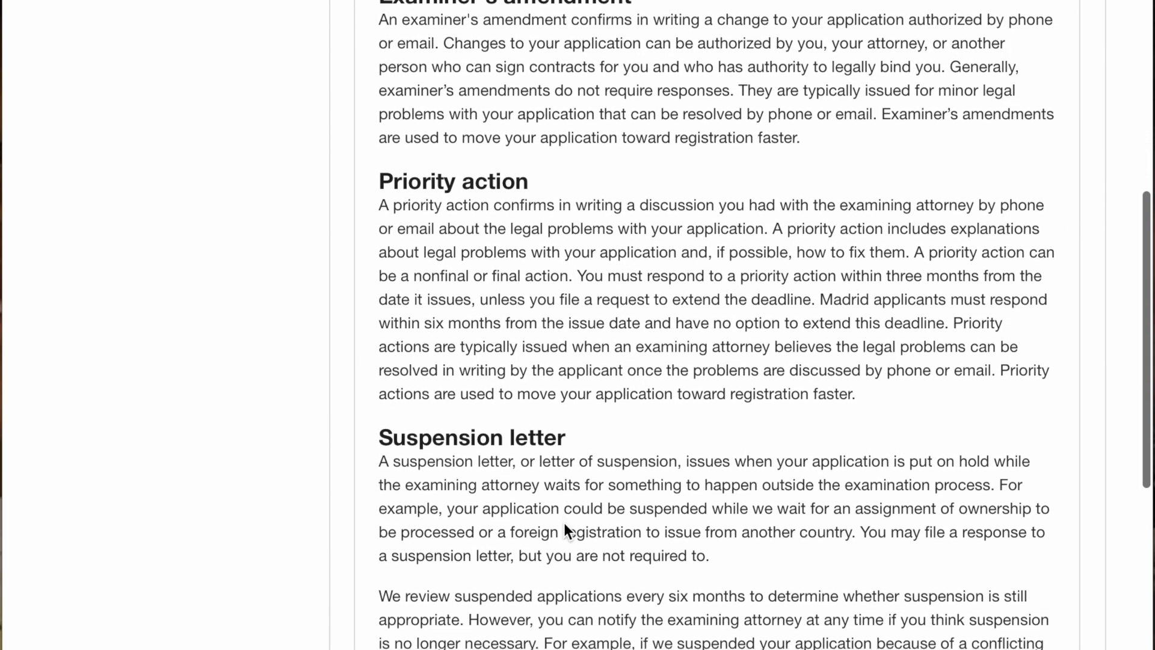
pyautogui.scroll(-4, 564, 525)
pyautogui.scroll(-4, 563, 522)
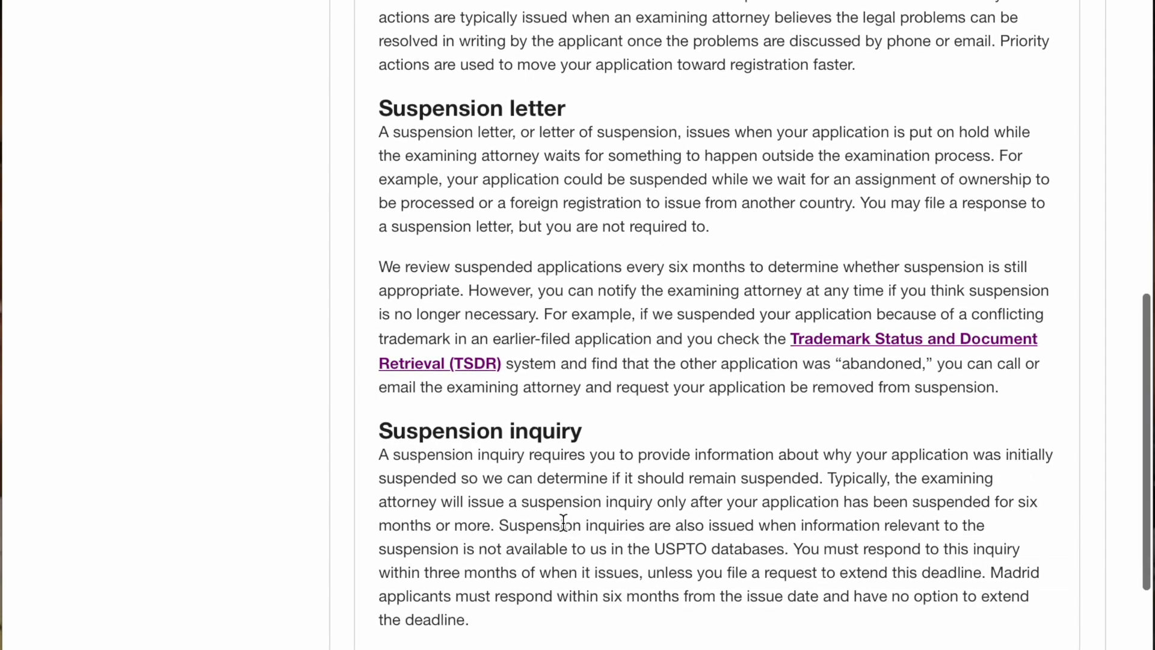
pyautogui.scroll(15, 564, 522)
pyautogui.scroll(4, 567, 517)
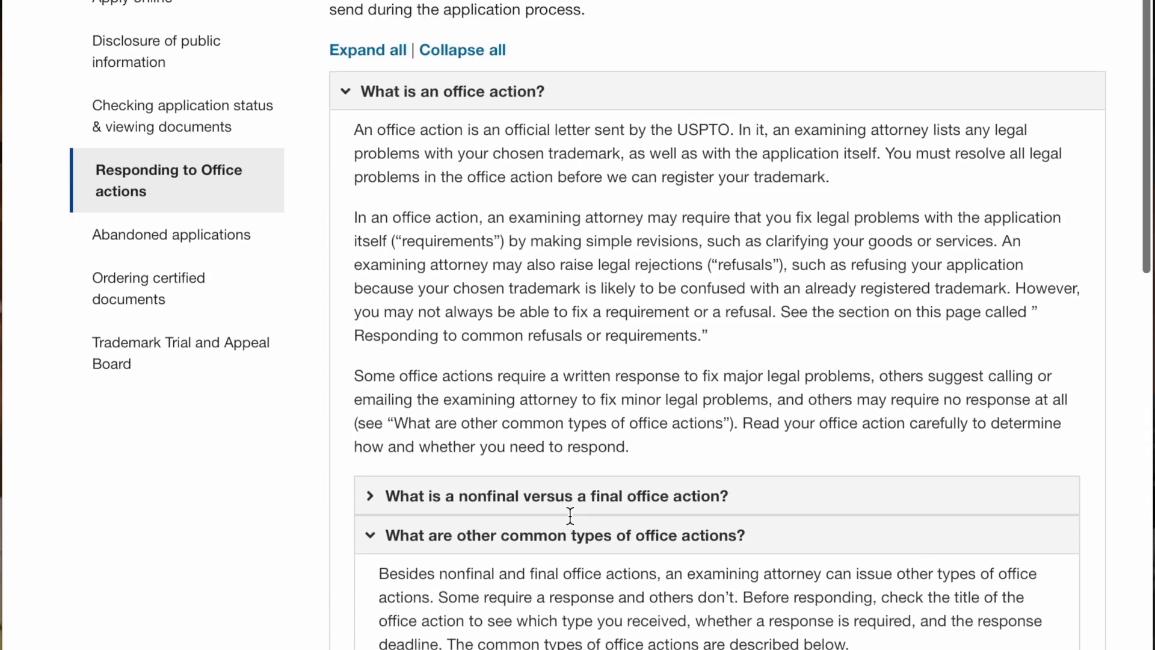
pyautogui.click(380, 592)
pyautogui.scroll(-5, 387, 569)
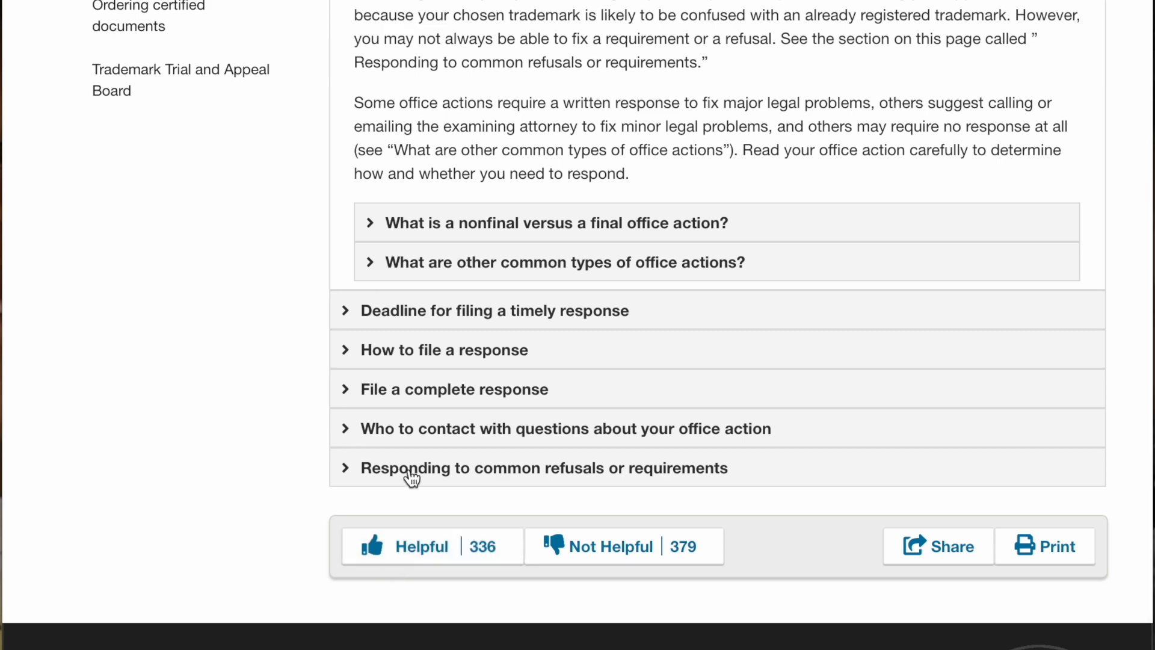
pyautogui.scroll(10, 412, 477)
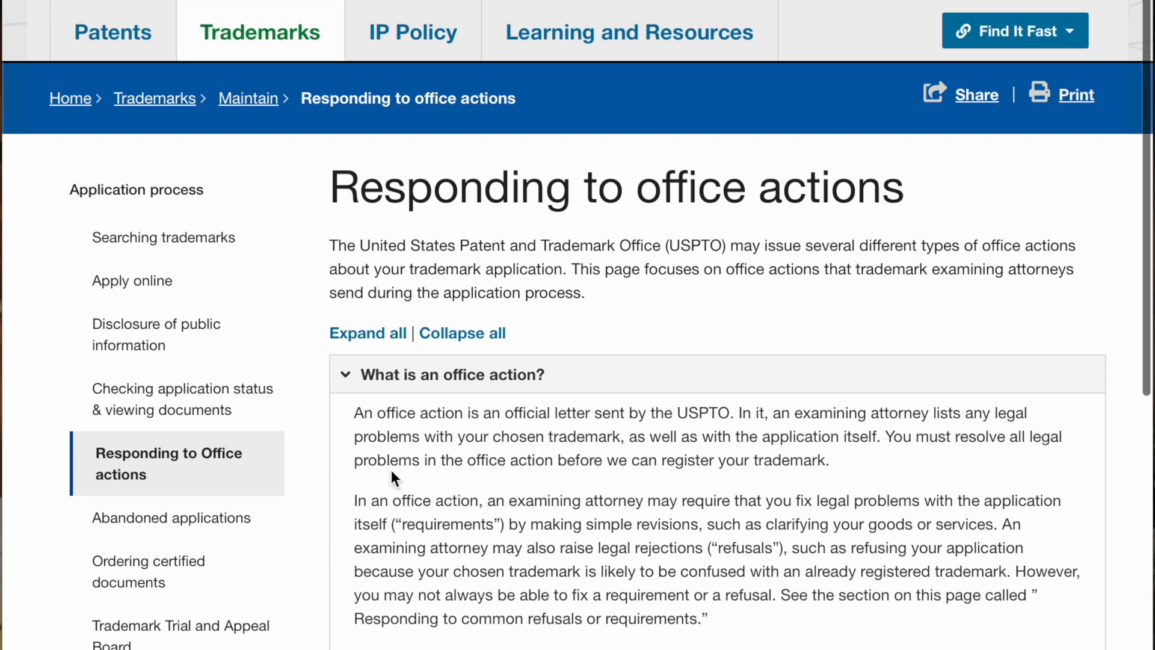